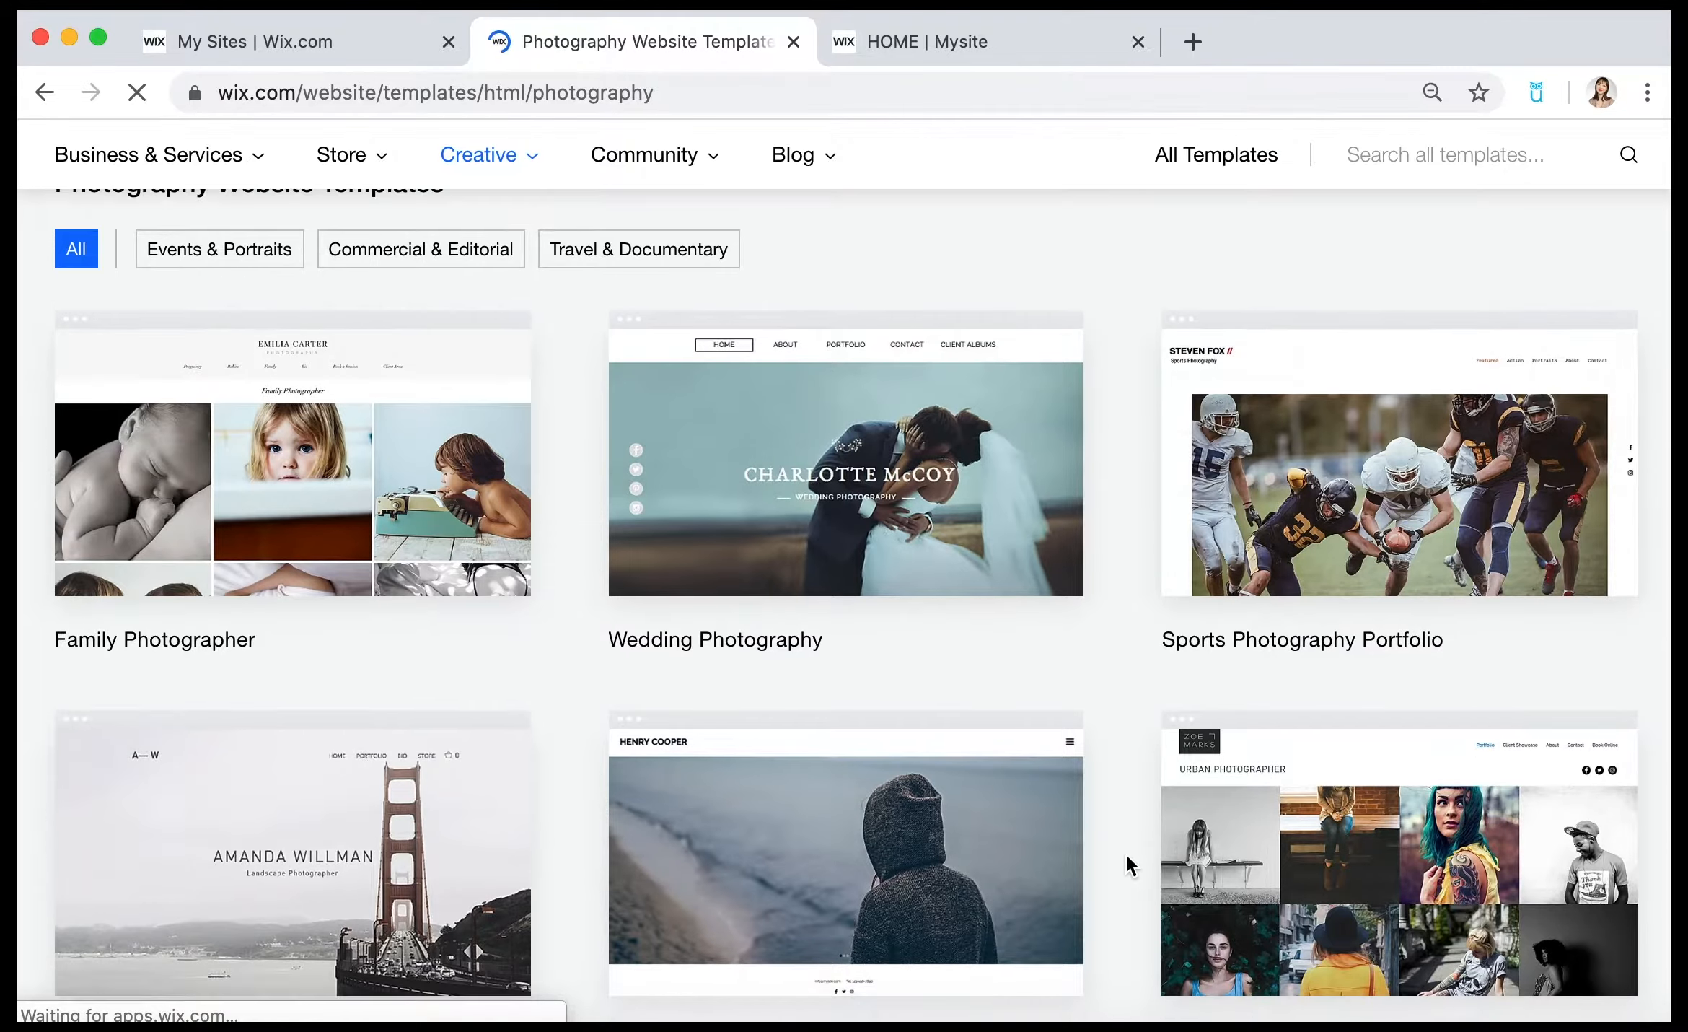
Browse the photography templates through page 2, open the Photographer template for editing and close the My Sites tab.
scroll(1124, 852, down, 7)
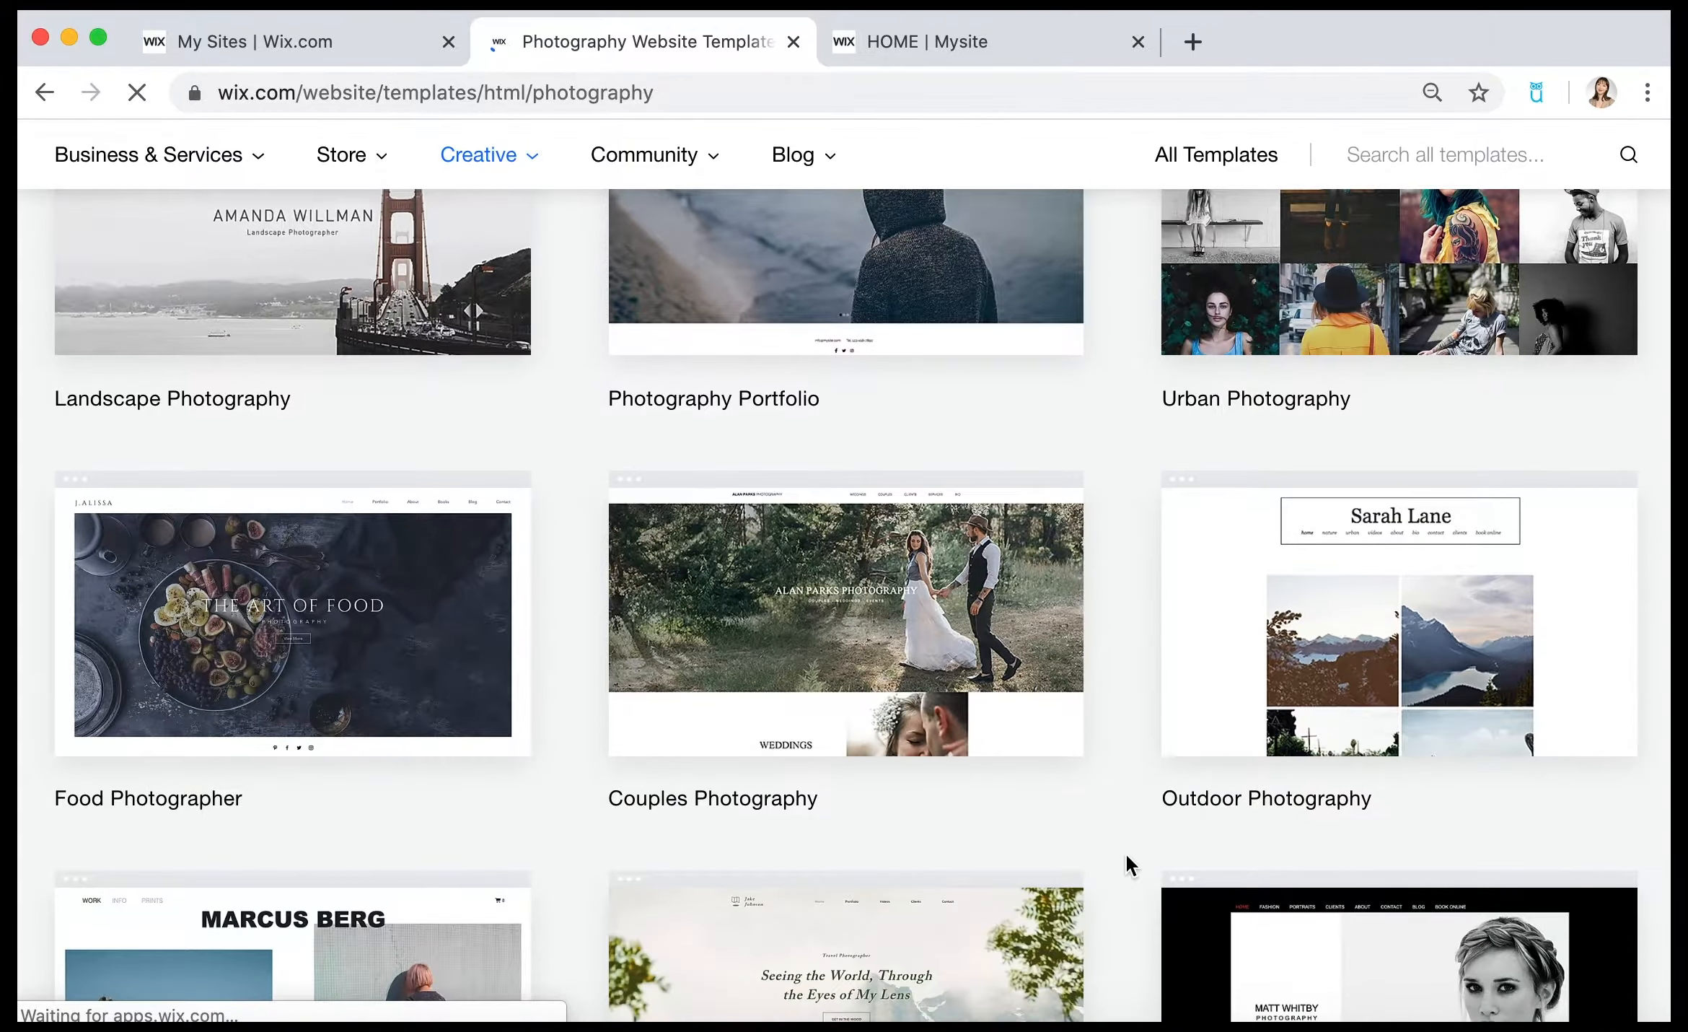
scroll(1124, 852, down, 2)
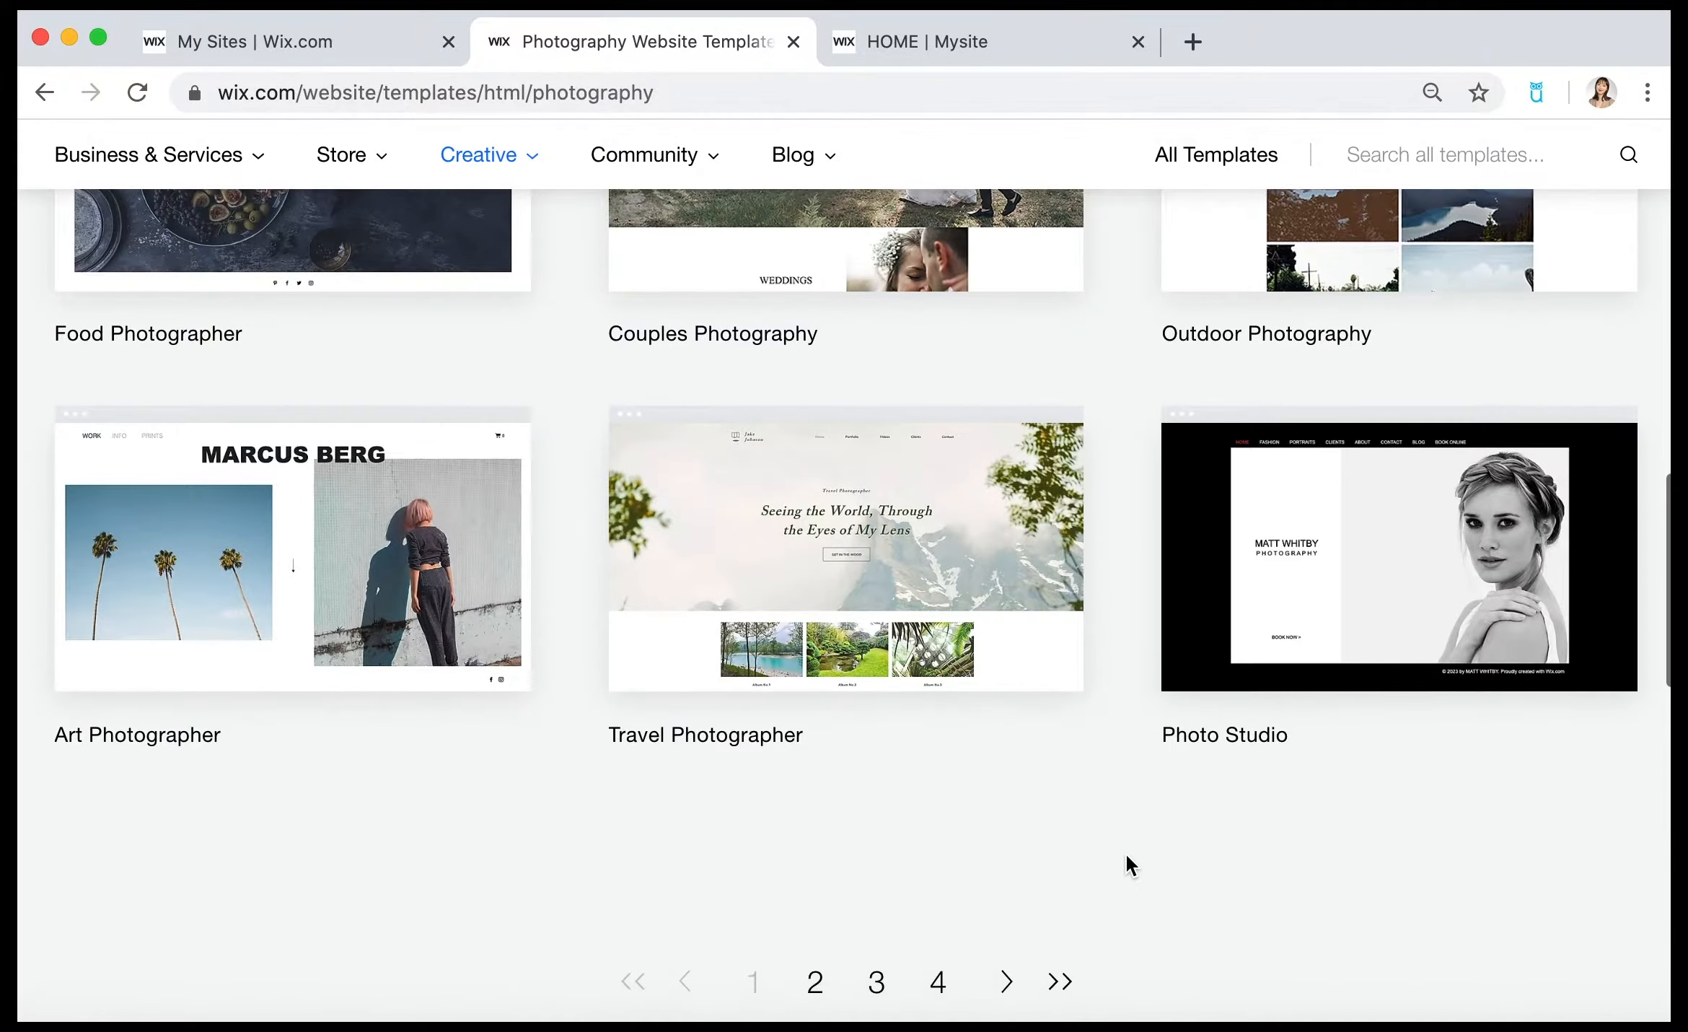
click(816, 972)
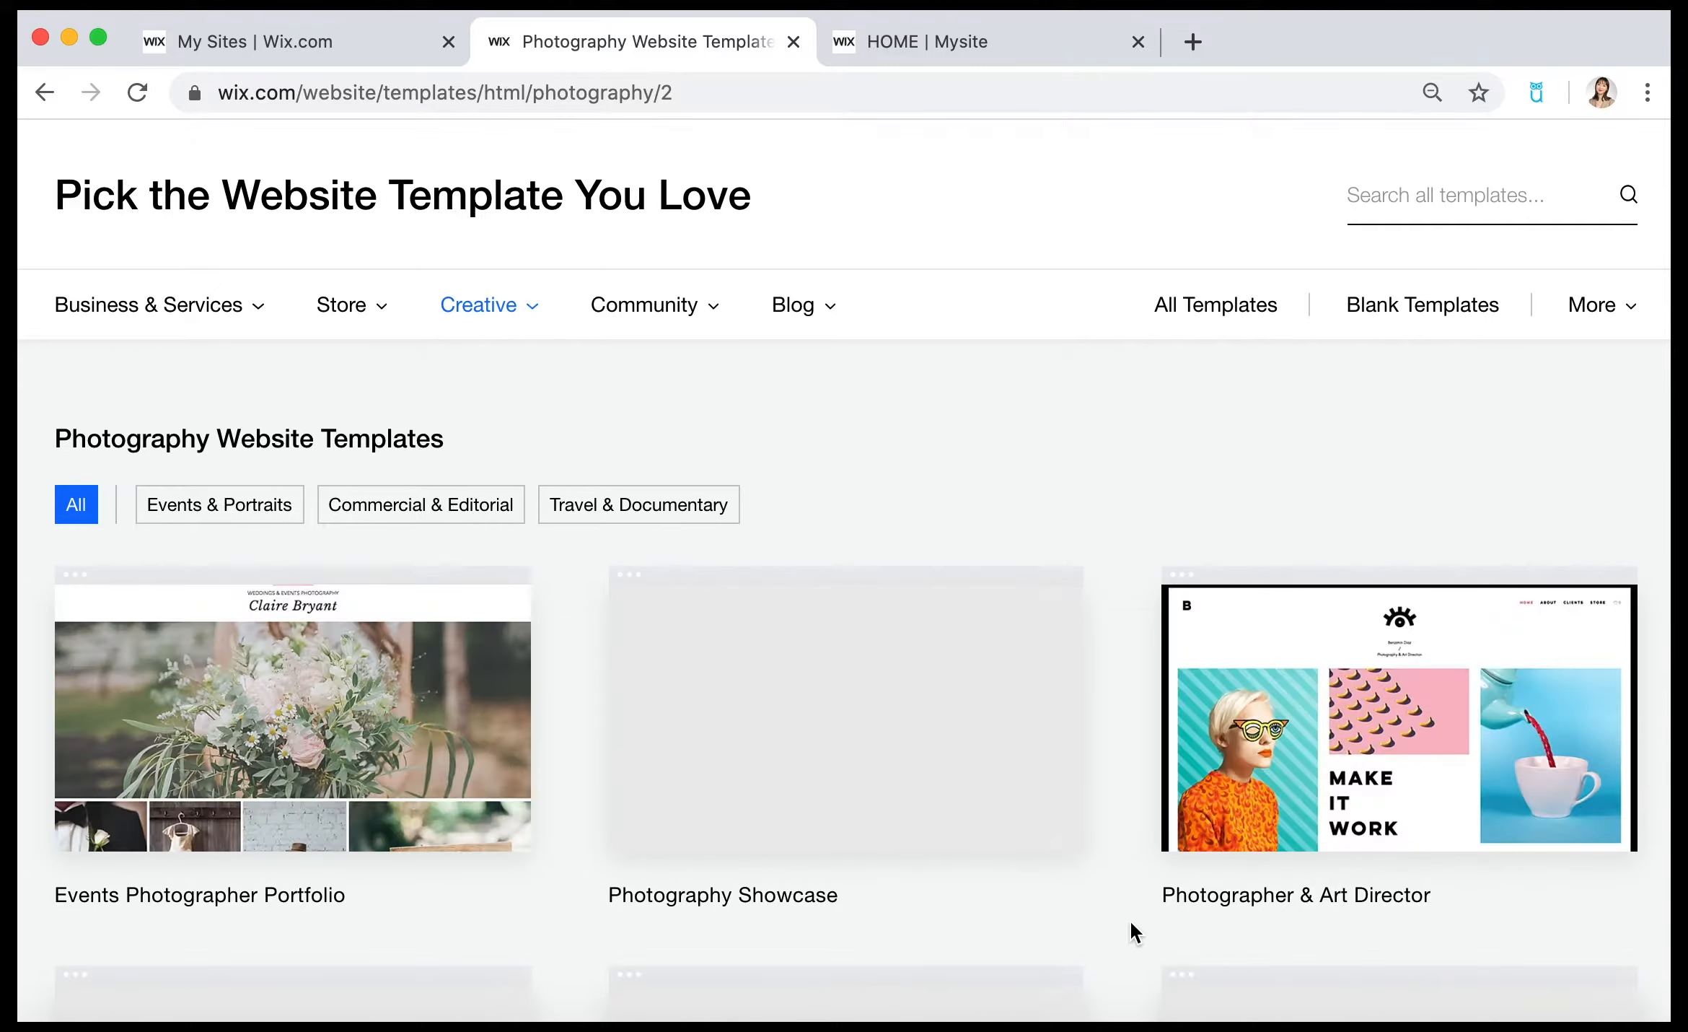
scroll(1130, 918, down, 4)
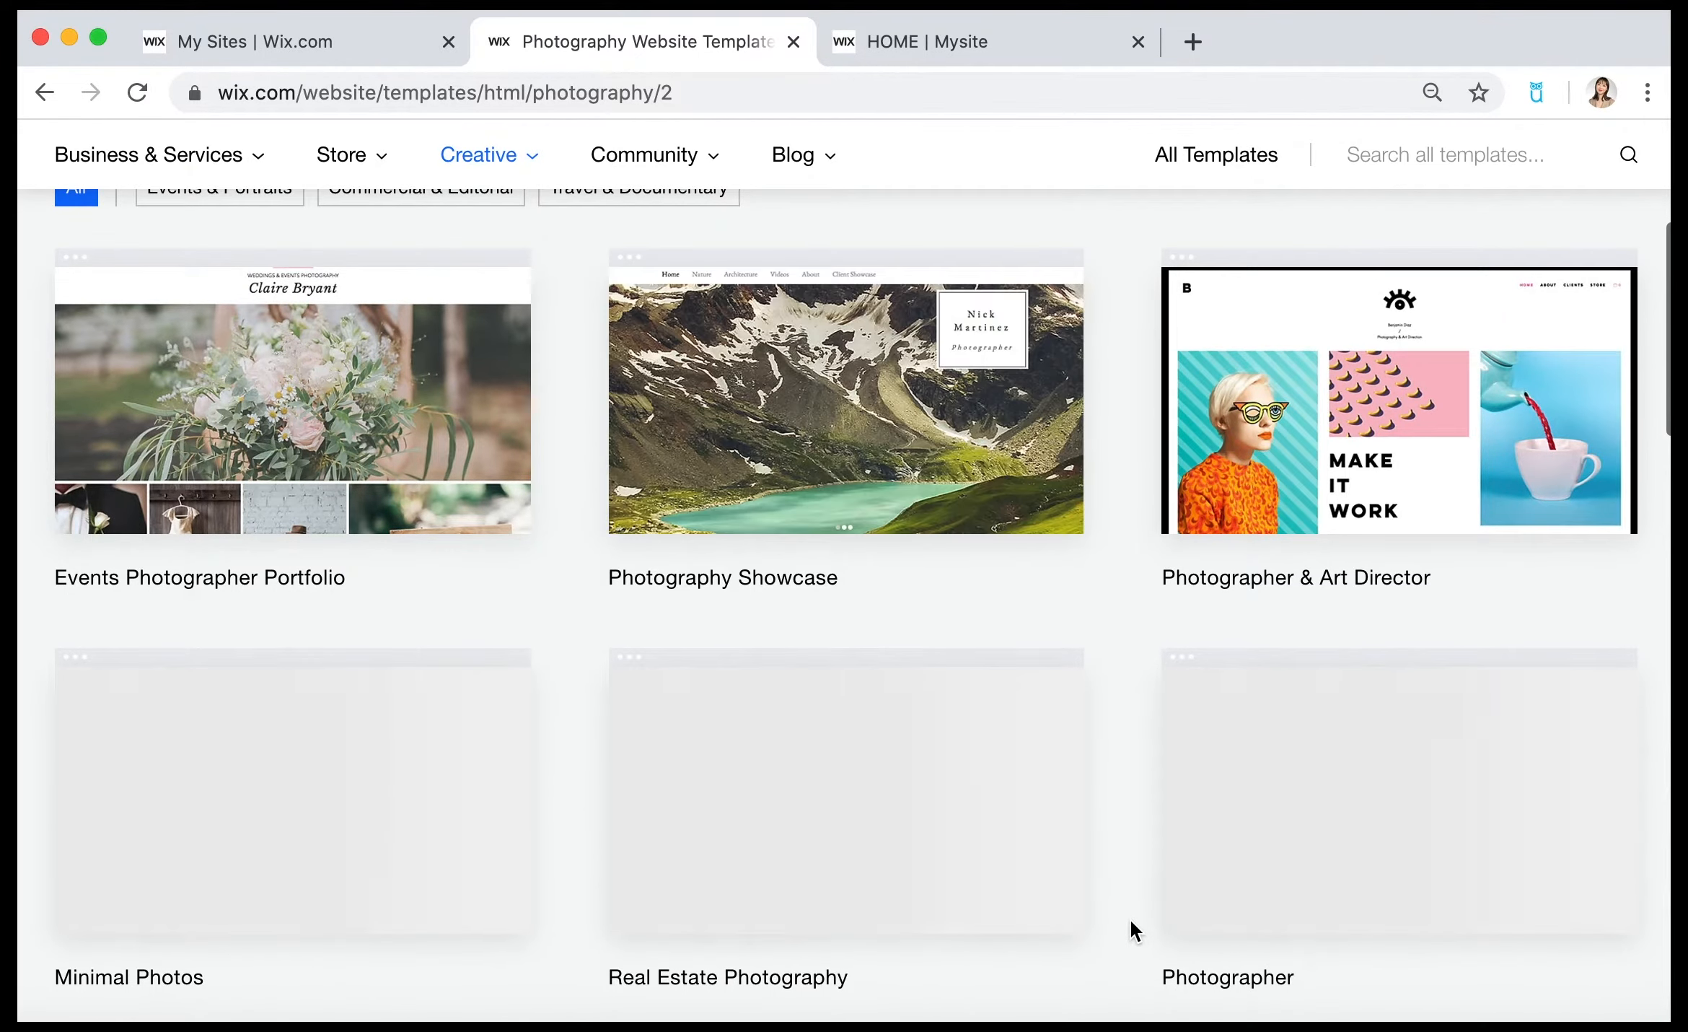
scroll(1131, 918, down, 2)
scroll(1131, 924, down, 4)
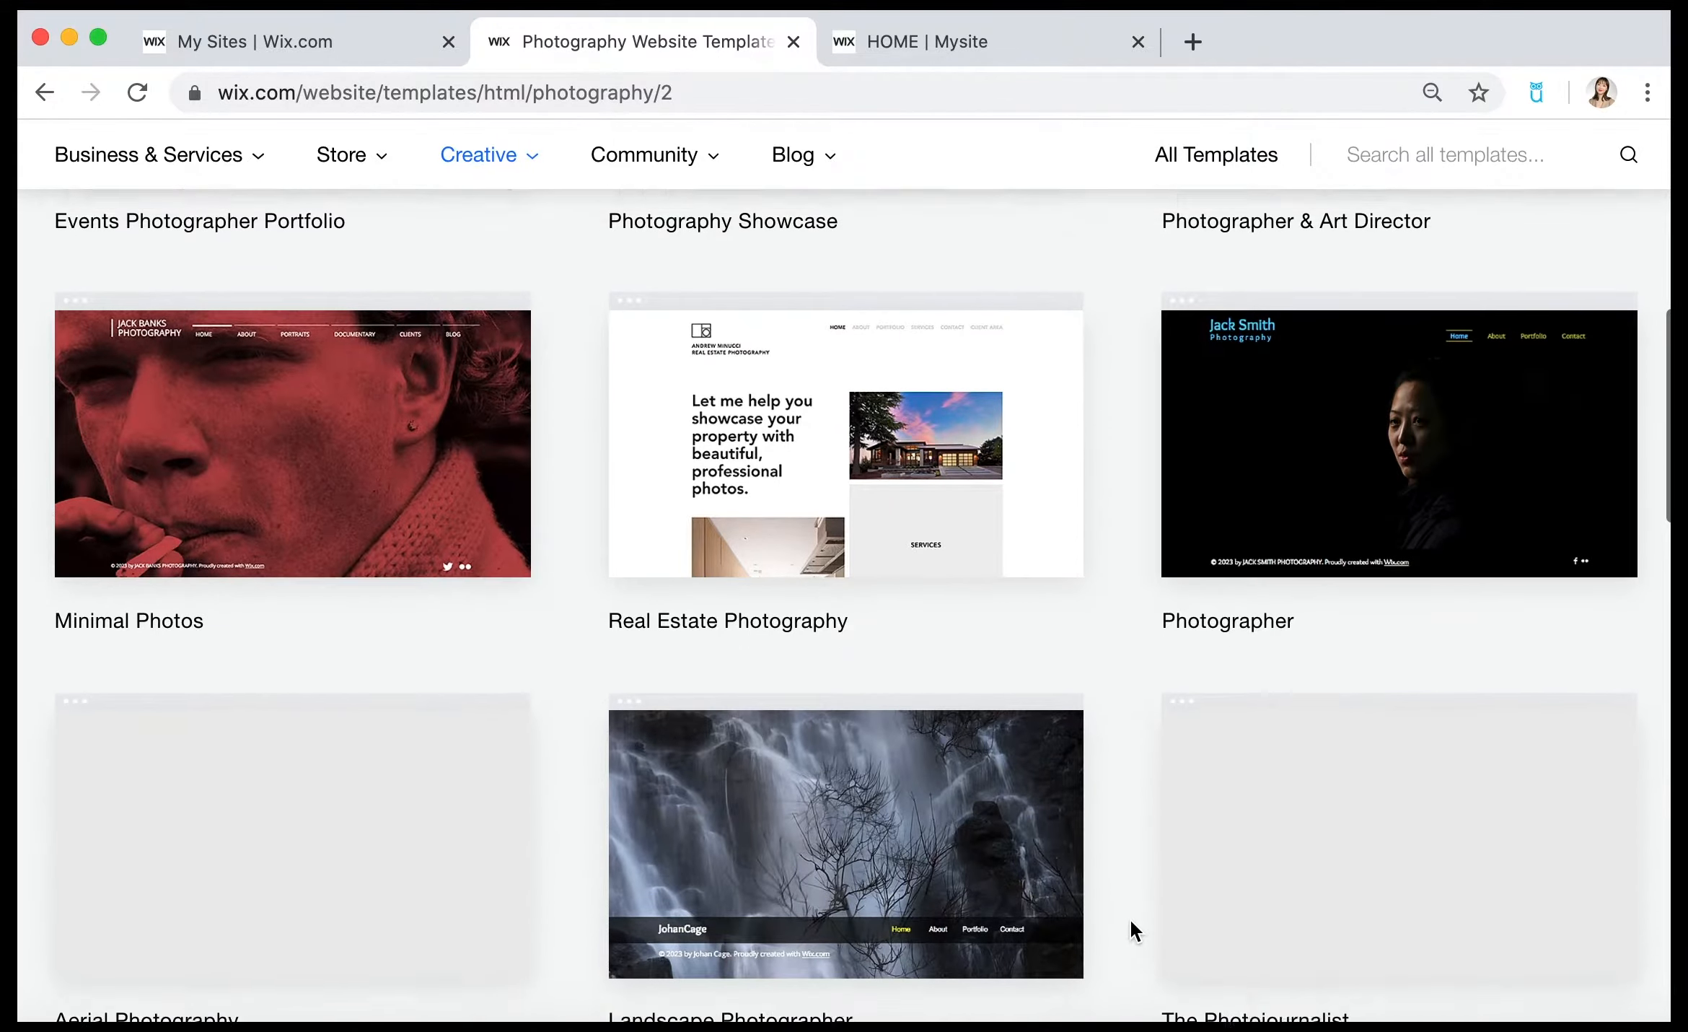
scroll(1130, 918, down, 2)
mouse_move(1508, 349)
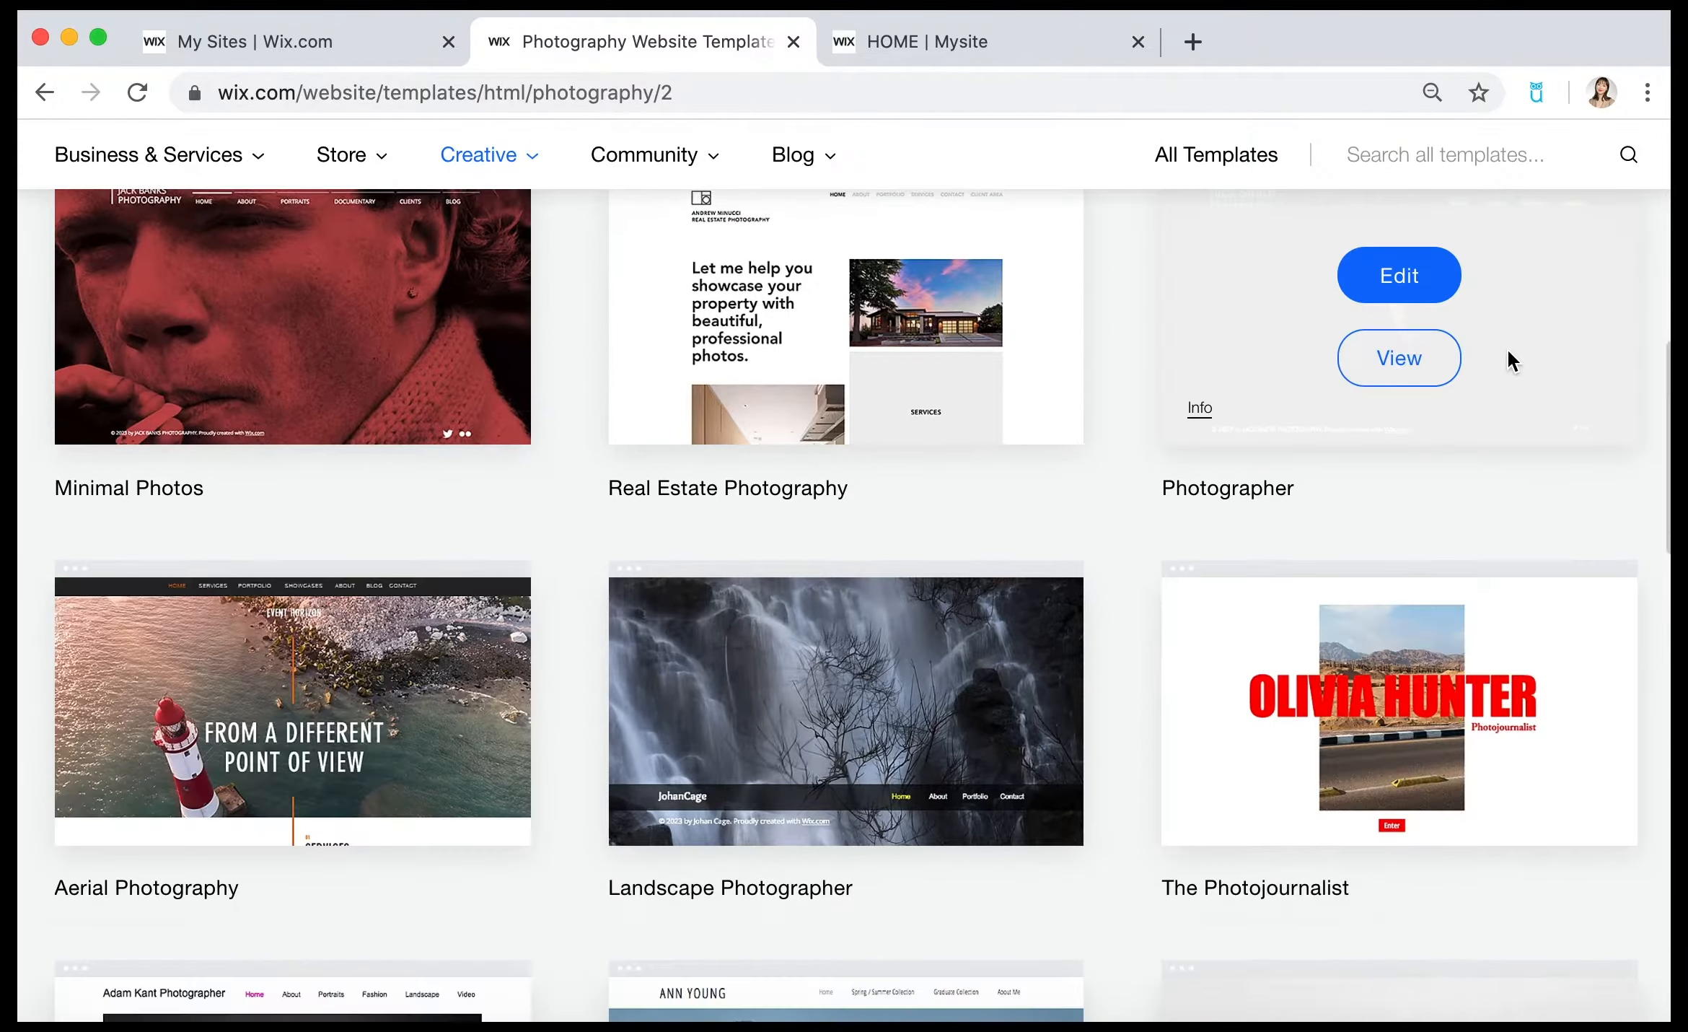
click(1403, 277)
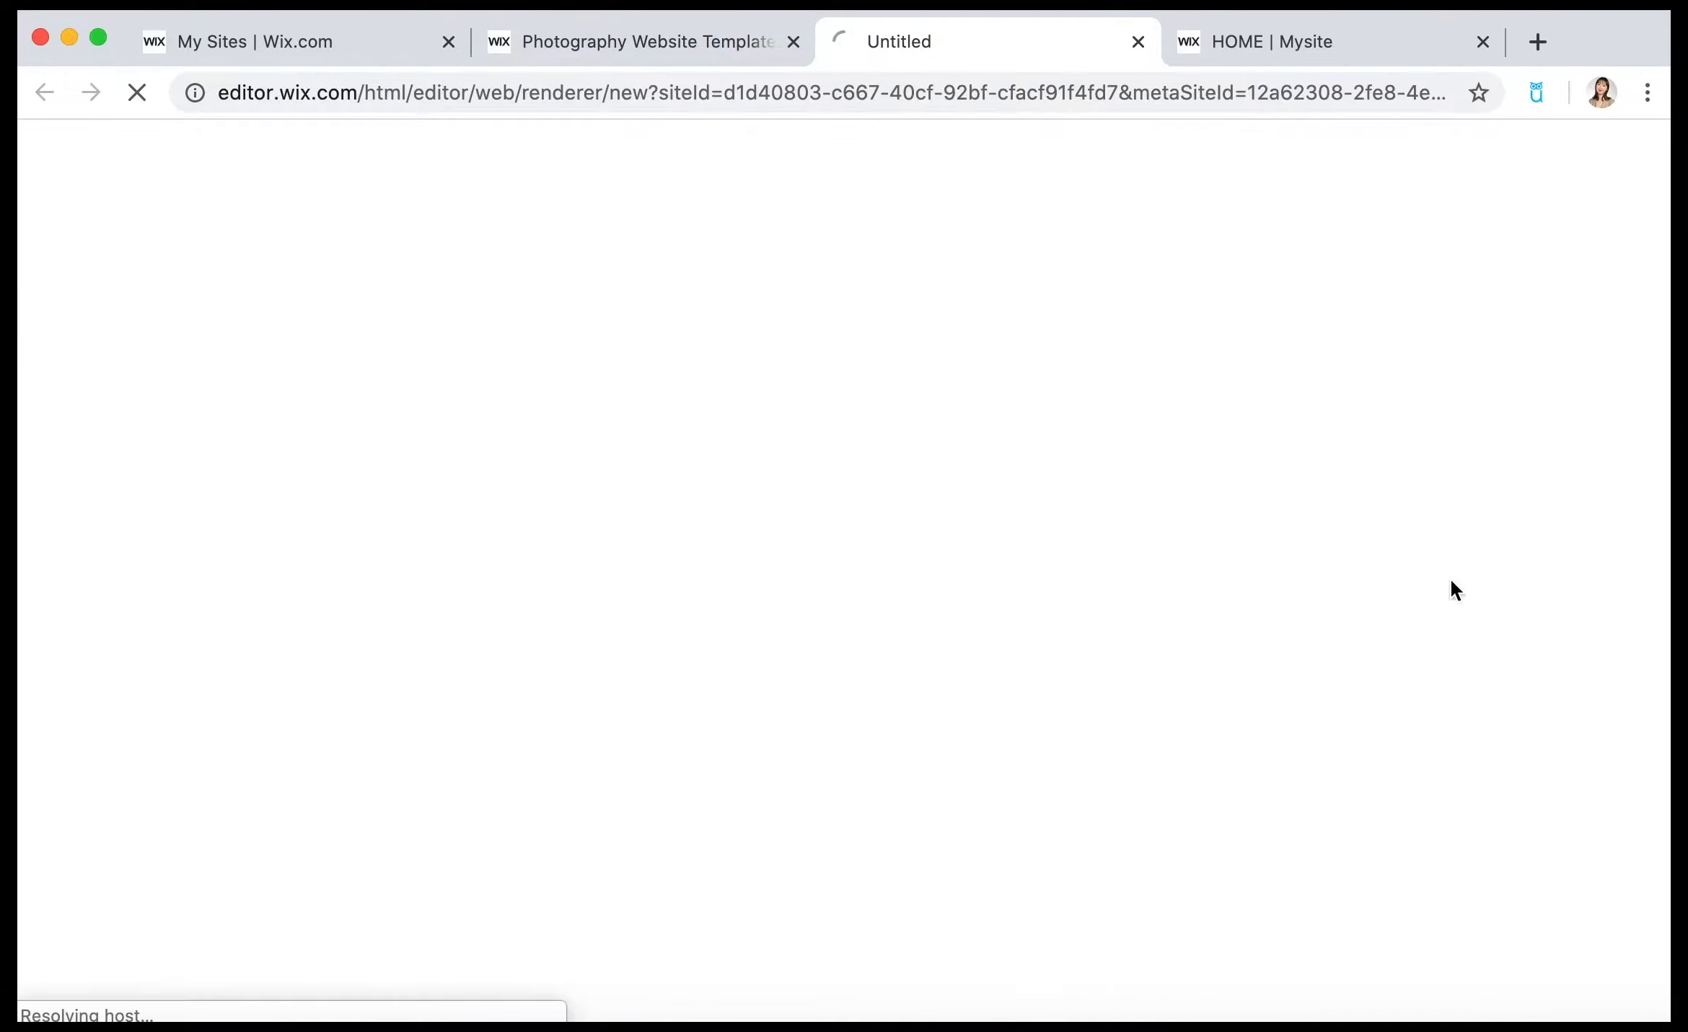
click(443, 40)
click(443, 40)
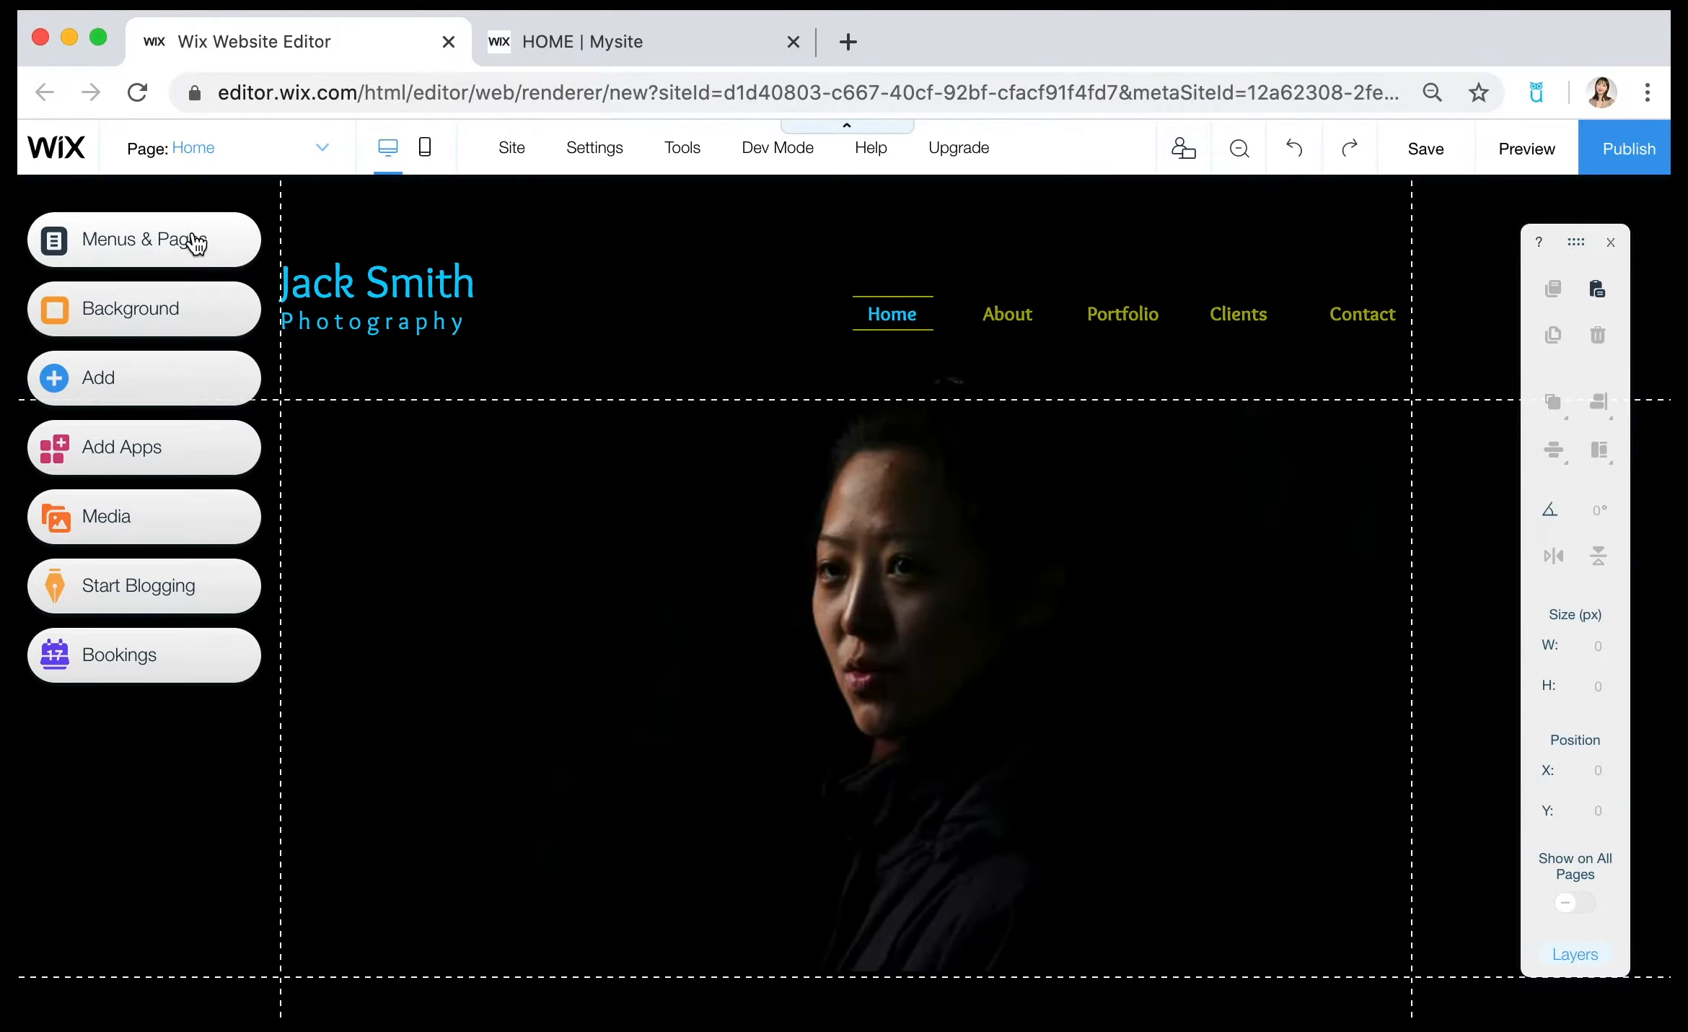
Rename the Portfolio page in the site menu as VISUAL STORYTELLING.
click(196, 244)
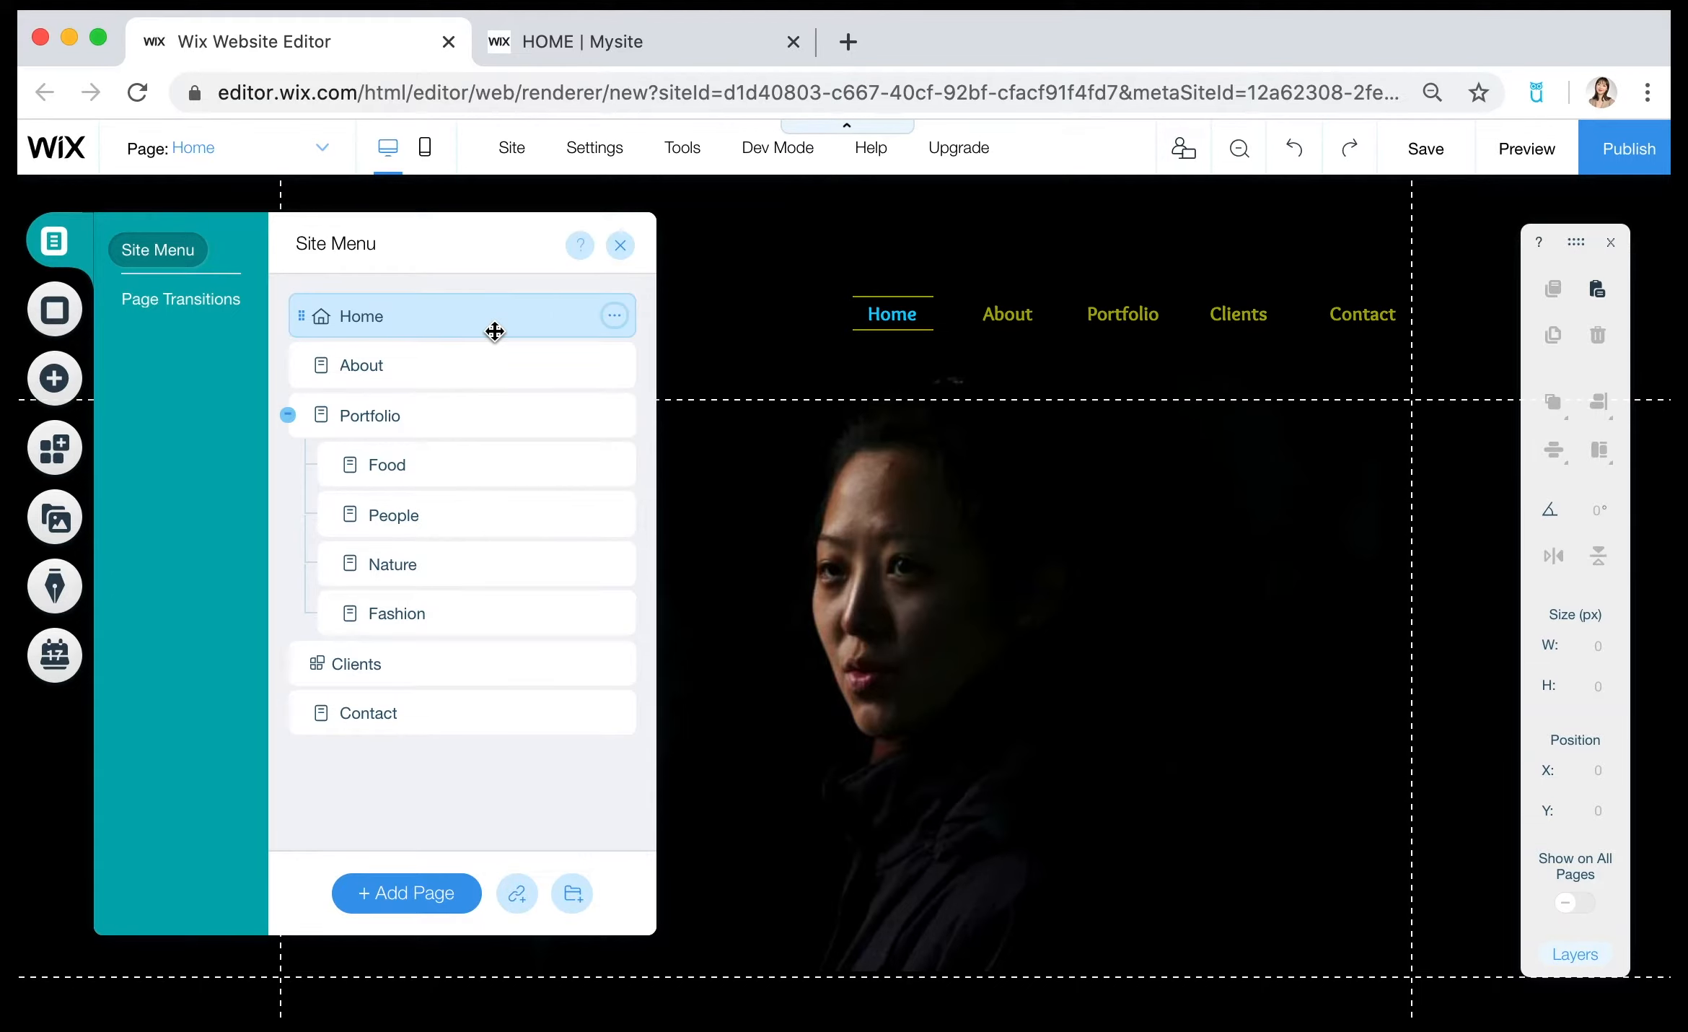
click(615, 416)
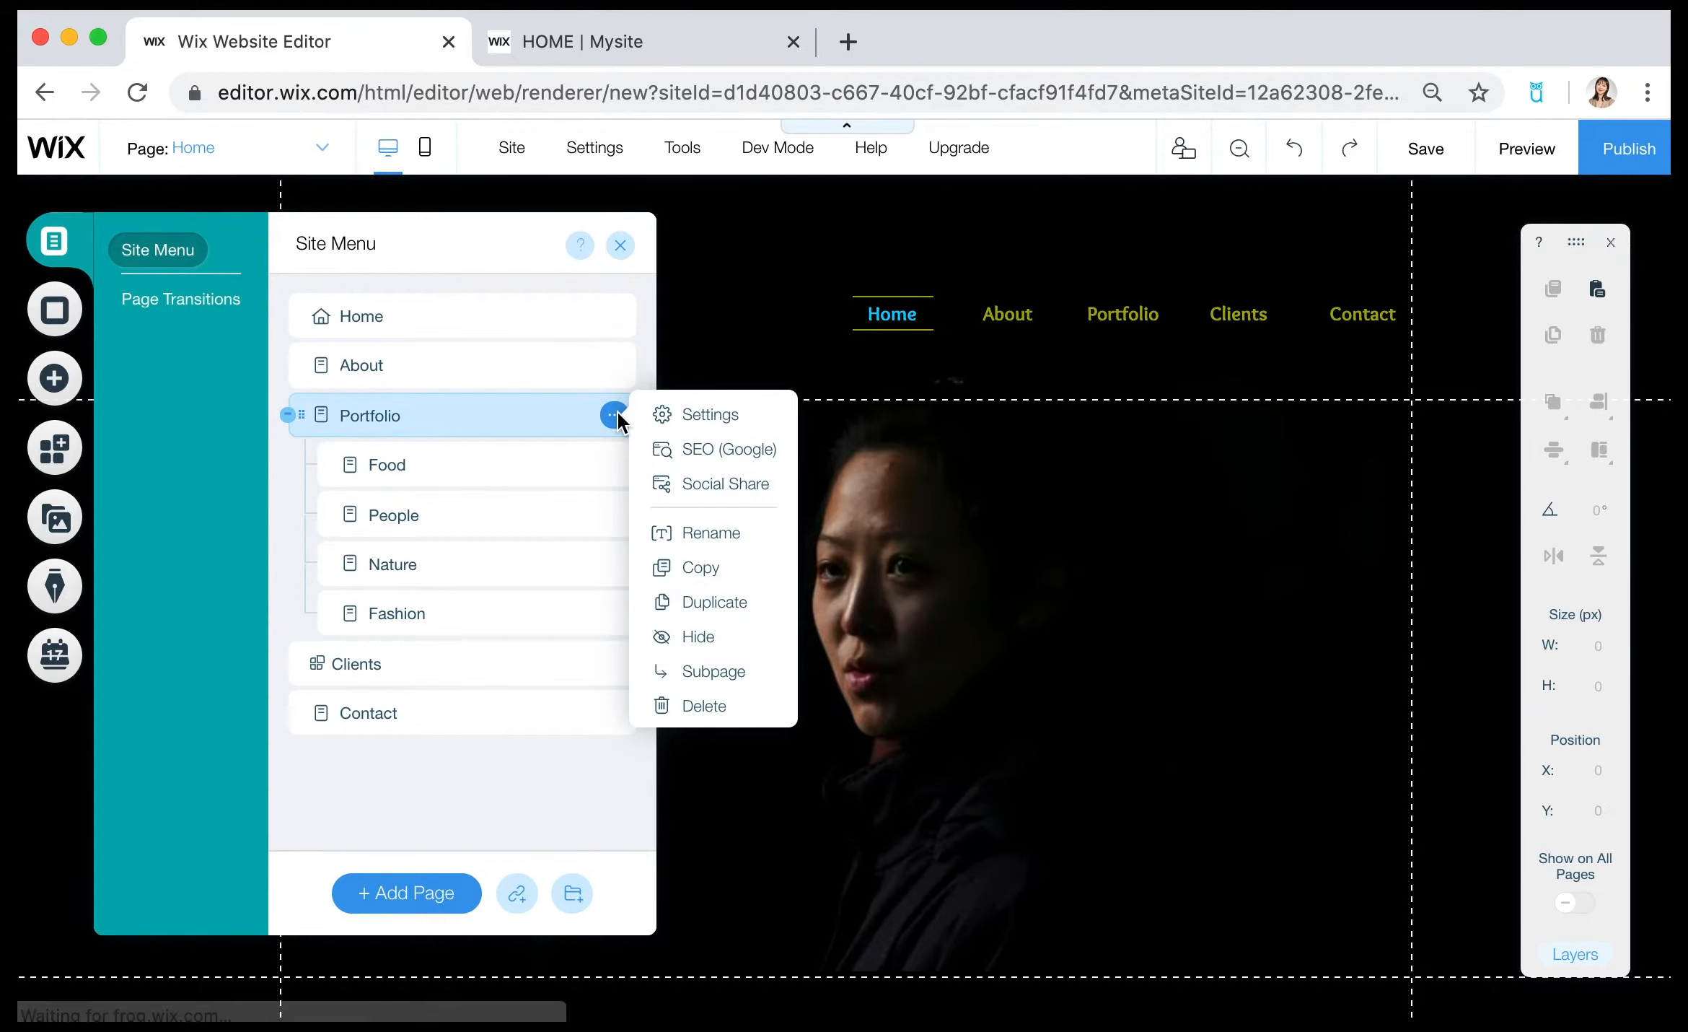
click(711, 534)
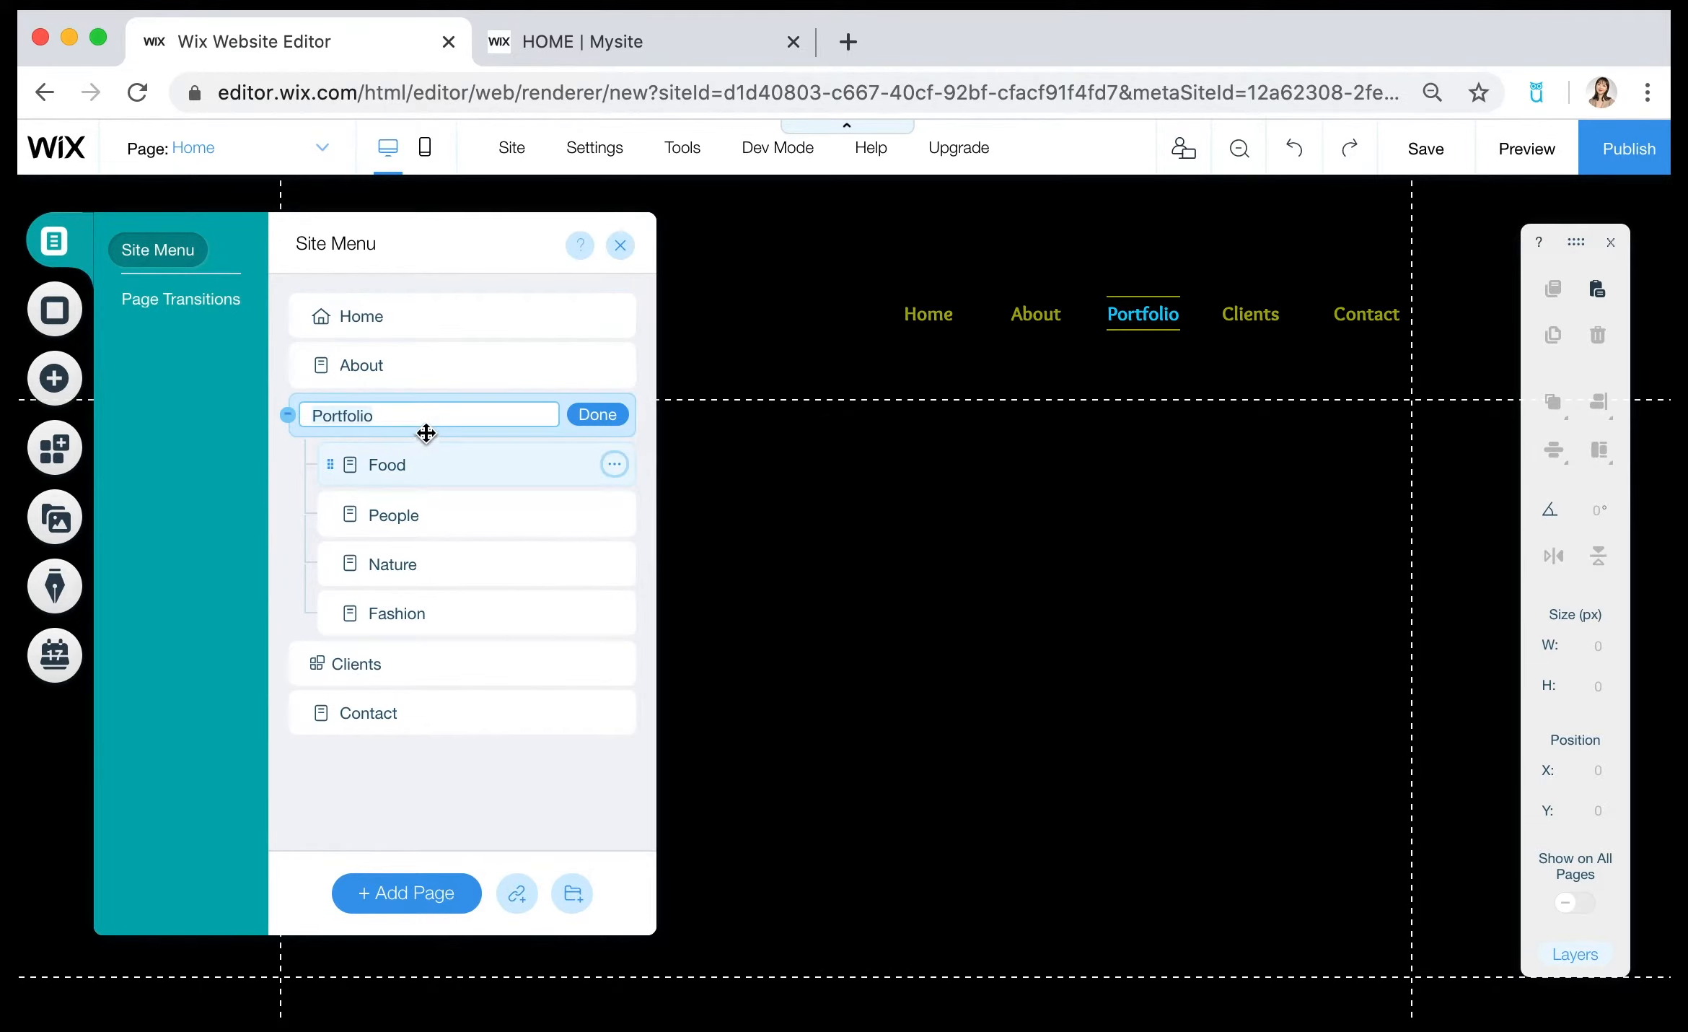
key(BackSpace)
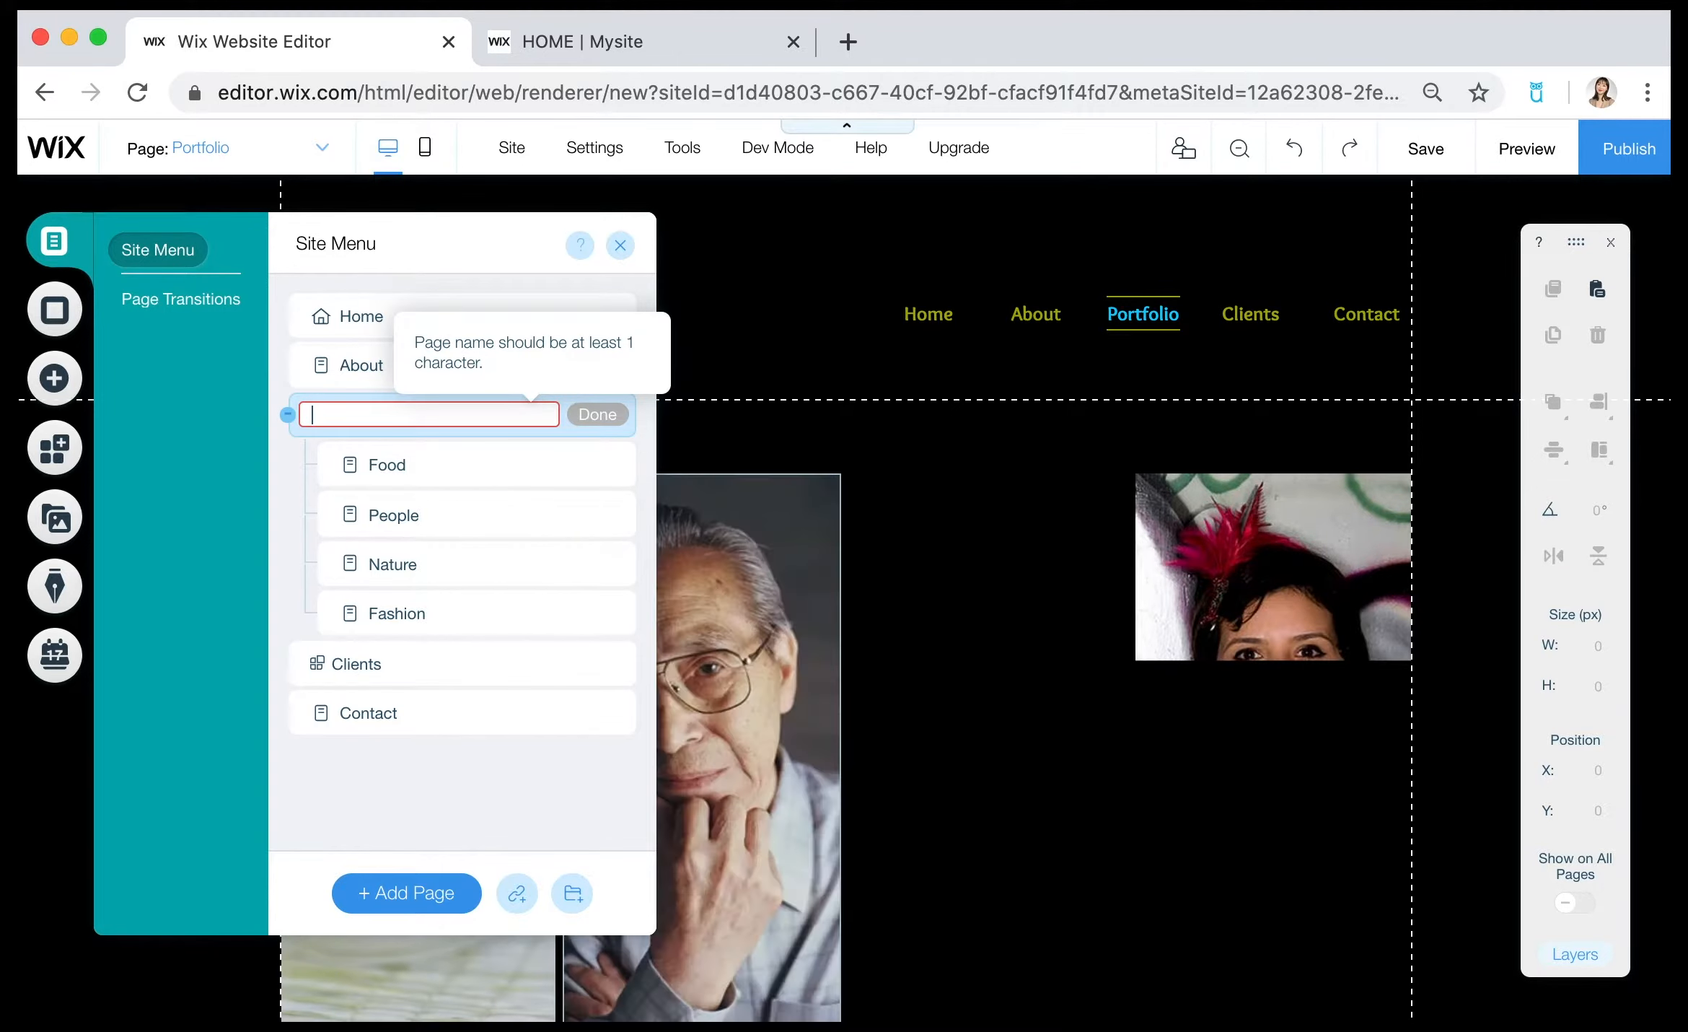
text(VISUAL STORYTELLING)
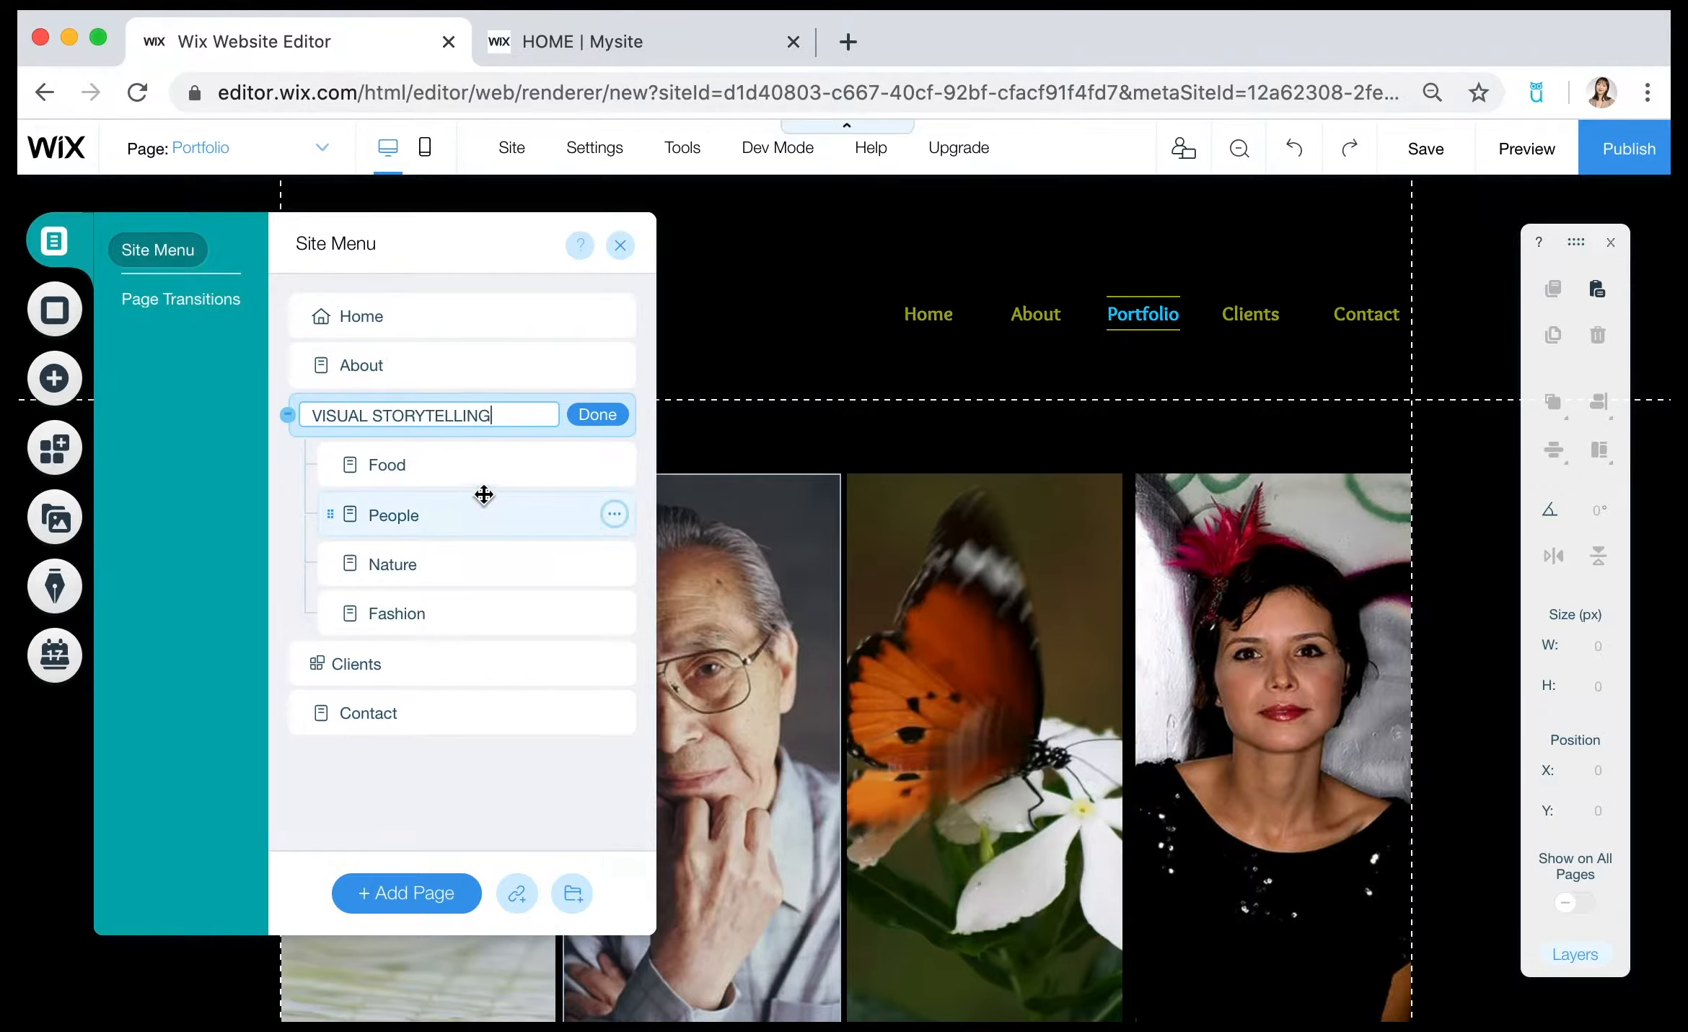
Rename the Food subpage under VISUAL STORYTELLING as photography.
double_click(396, 467)
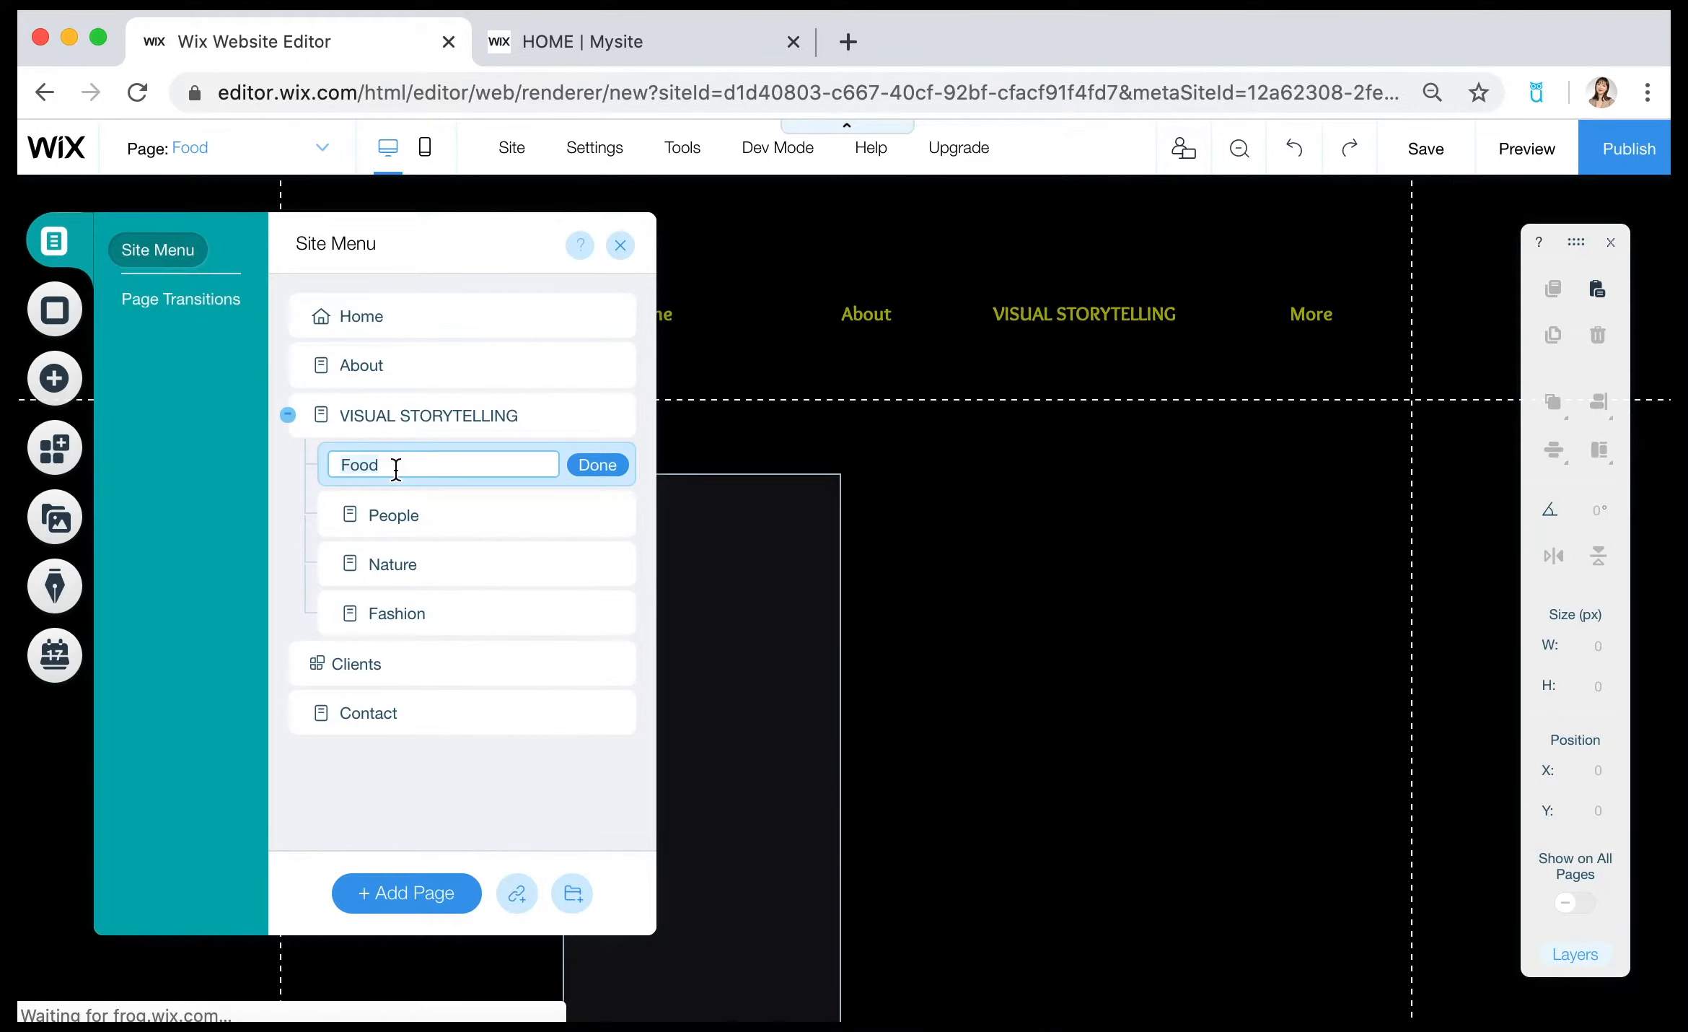
key(BackSpace)
key(BackSpace)
key(BackSpace)
key(BackSpace)
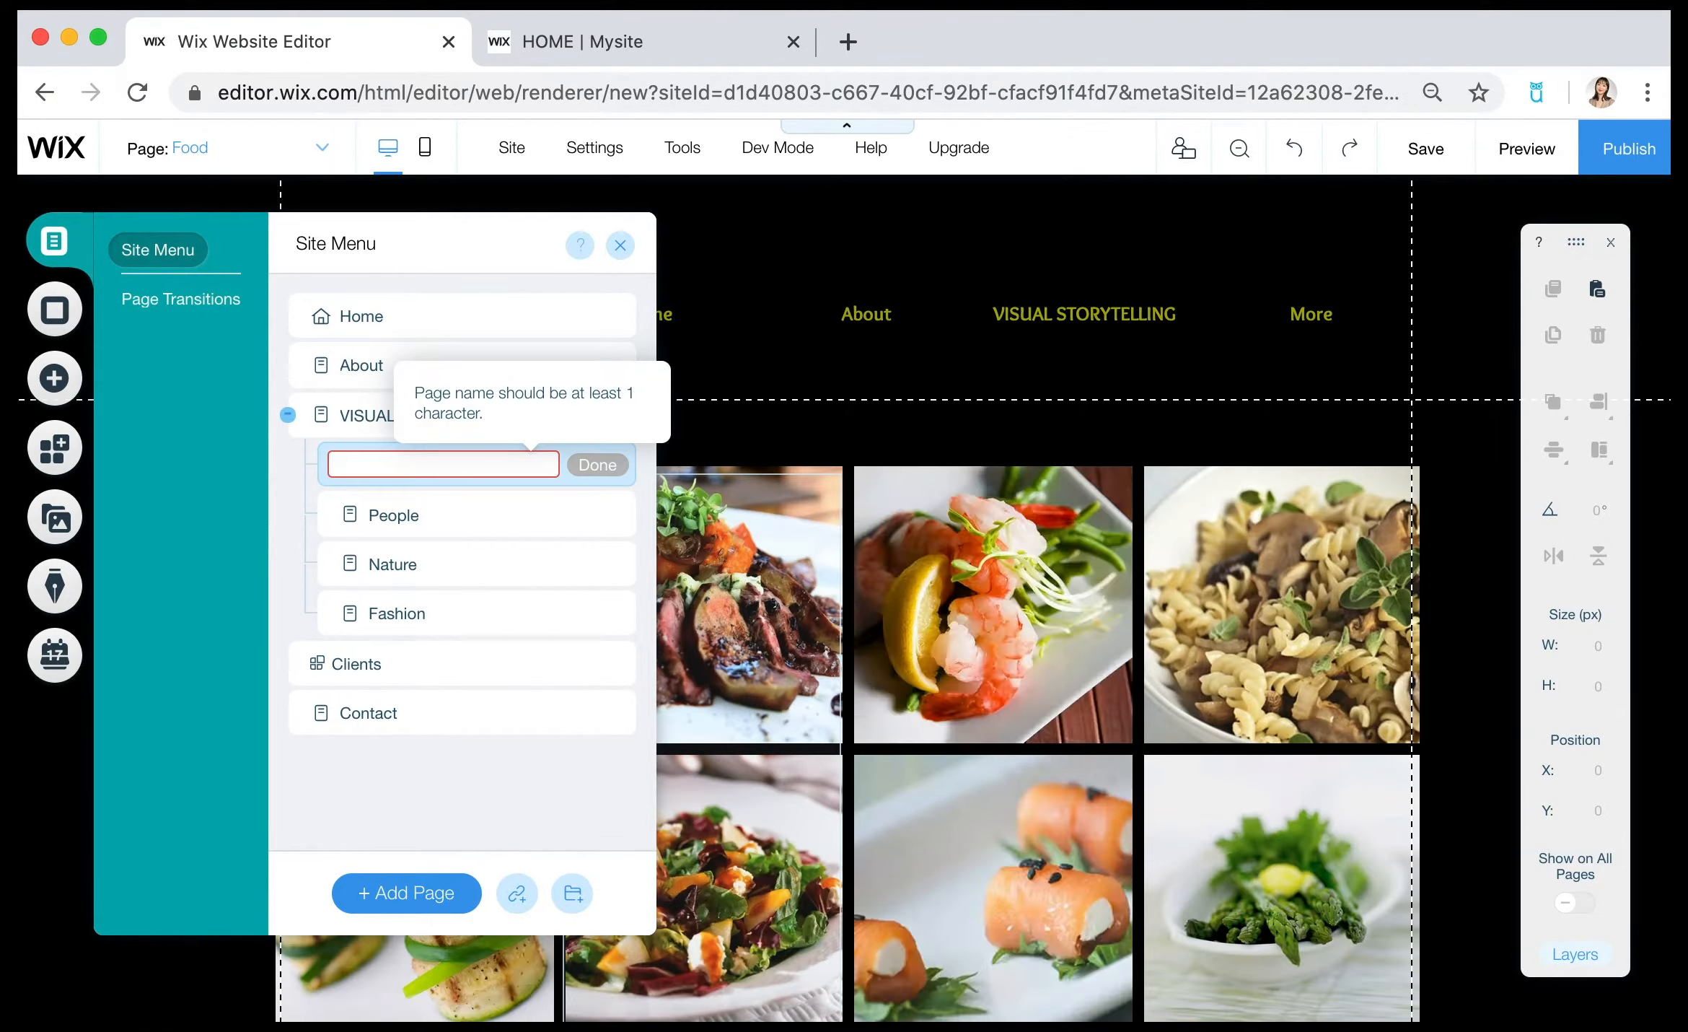
text(phot)
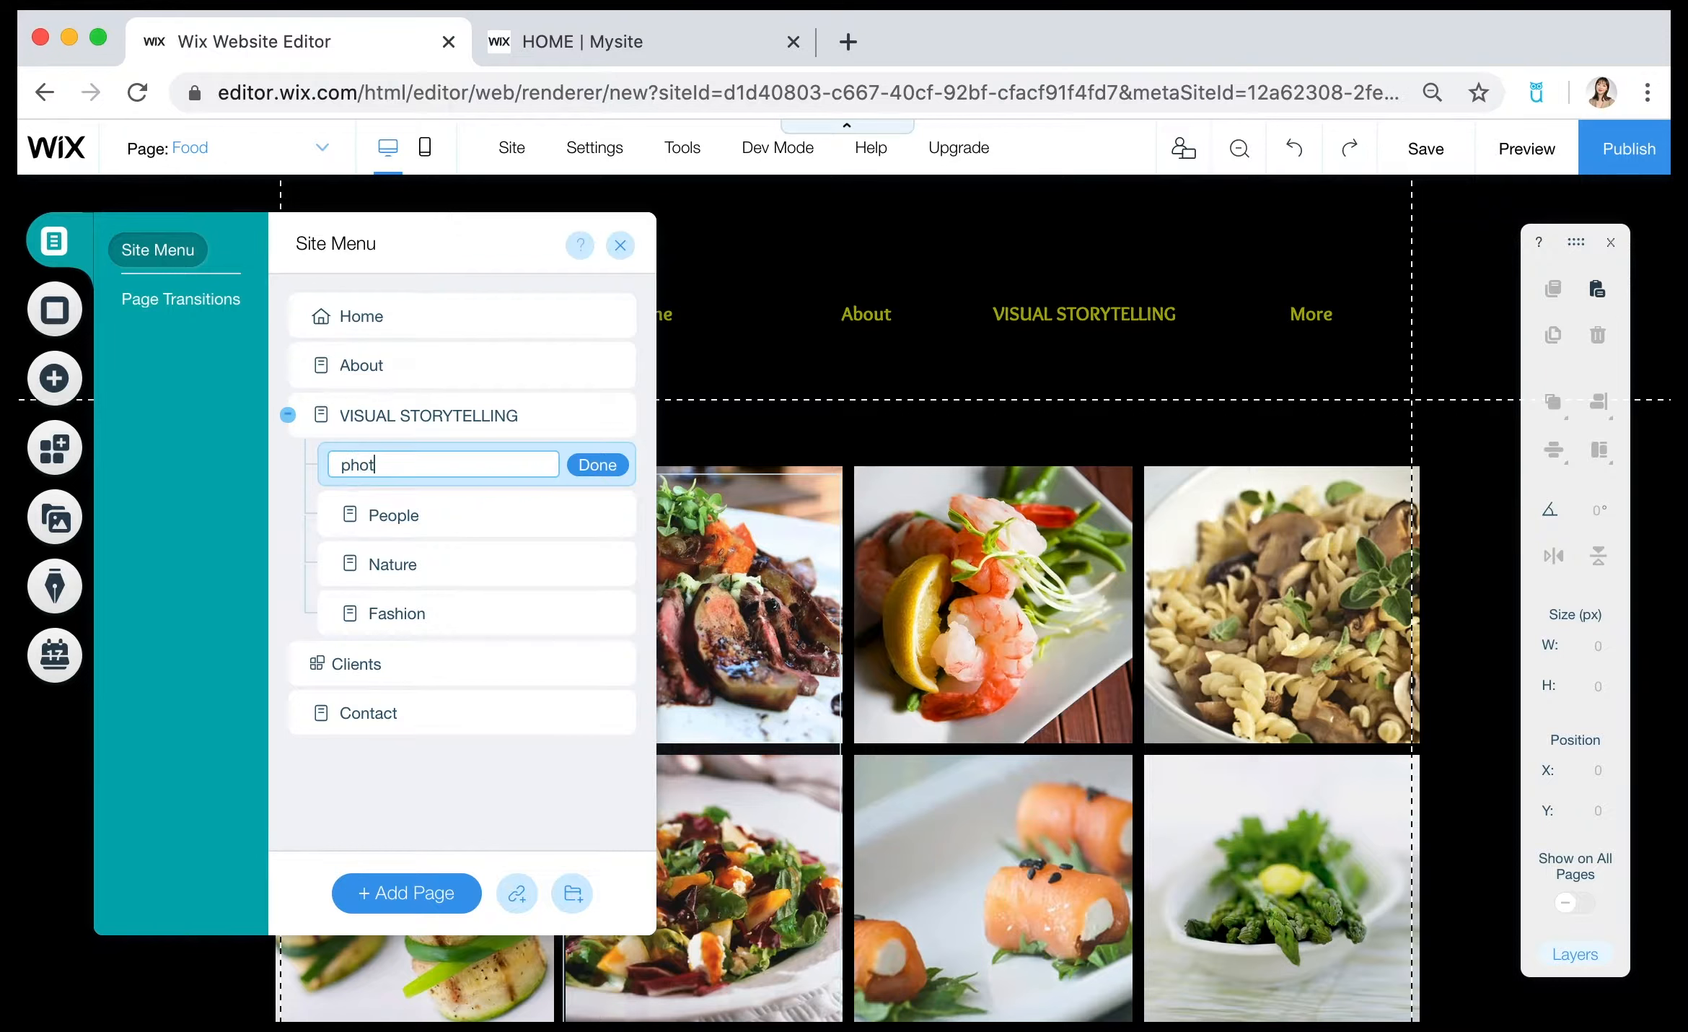
text(ography)
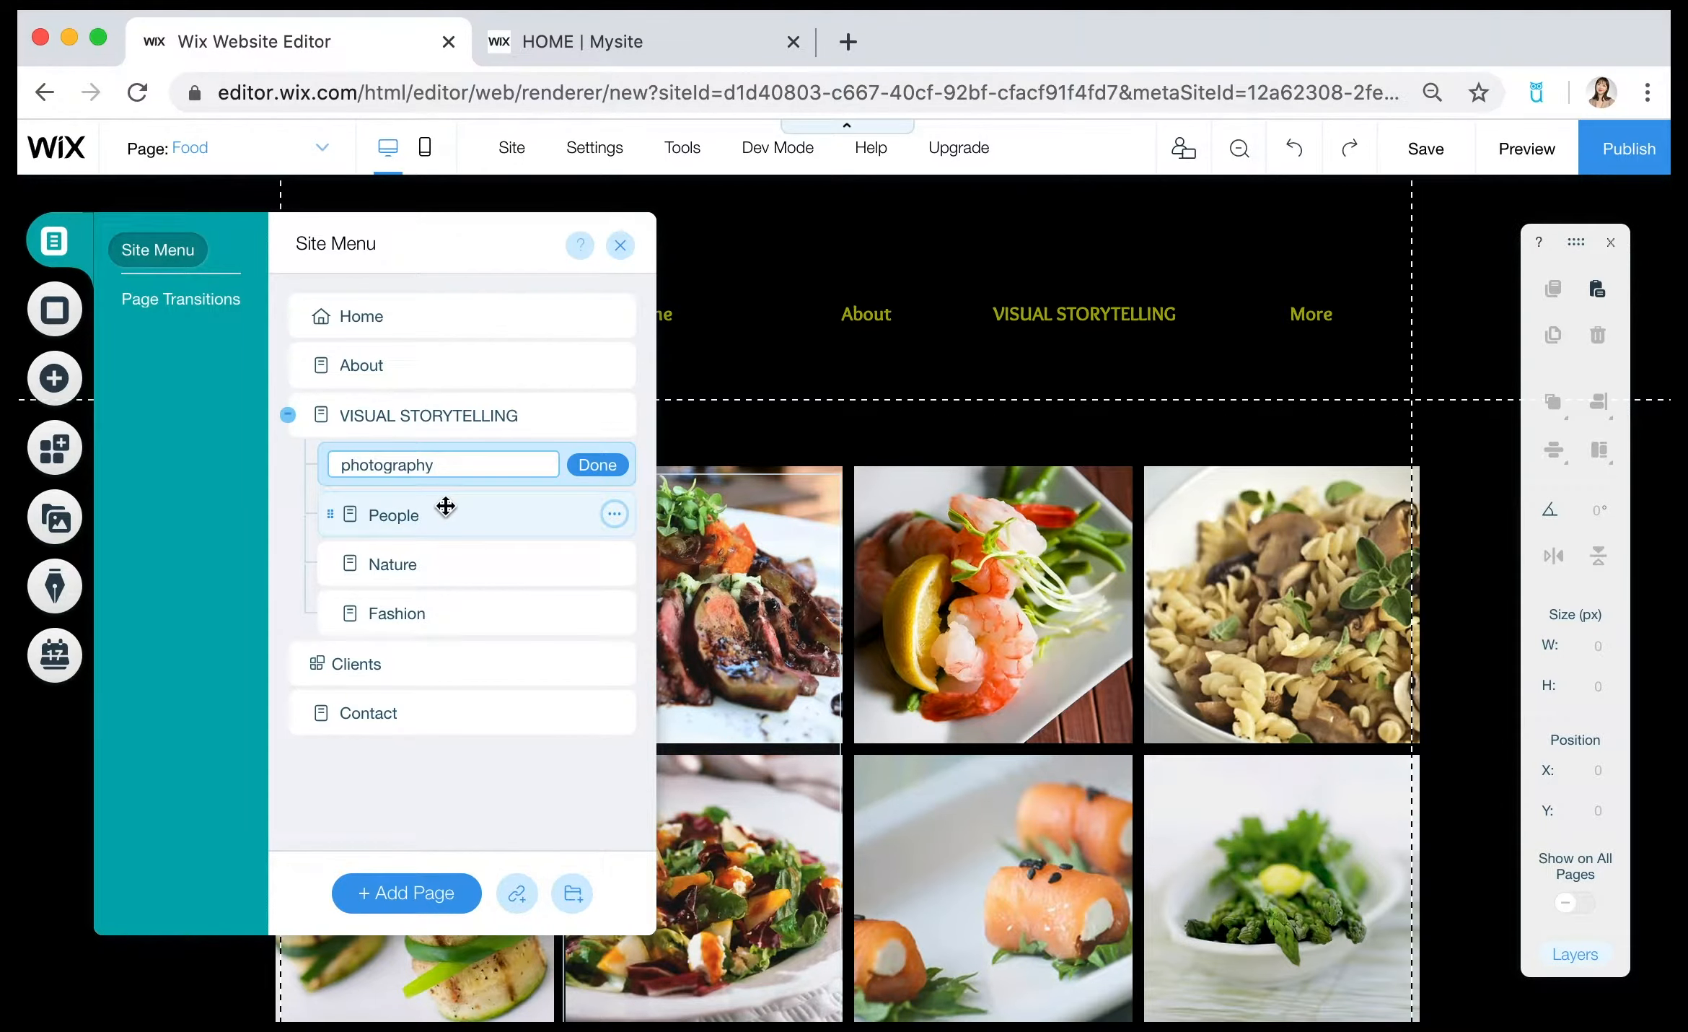
click(594, 466)
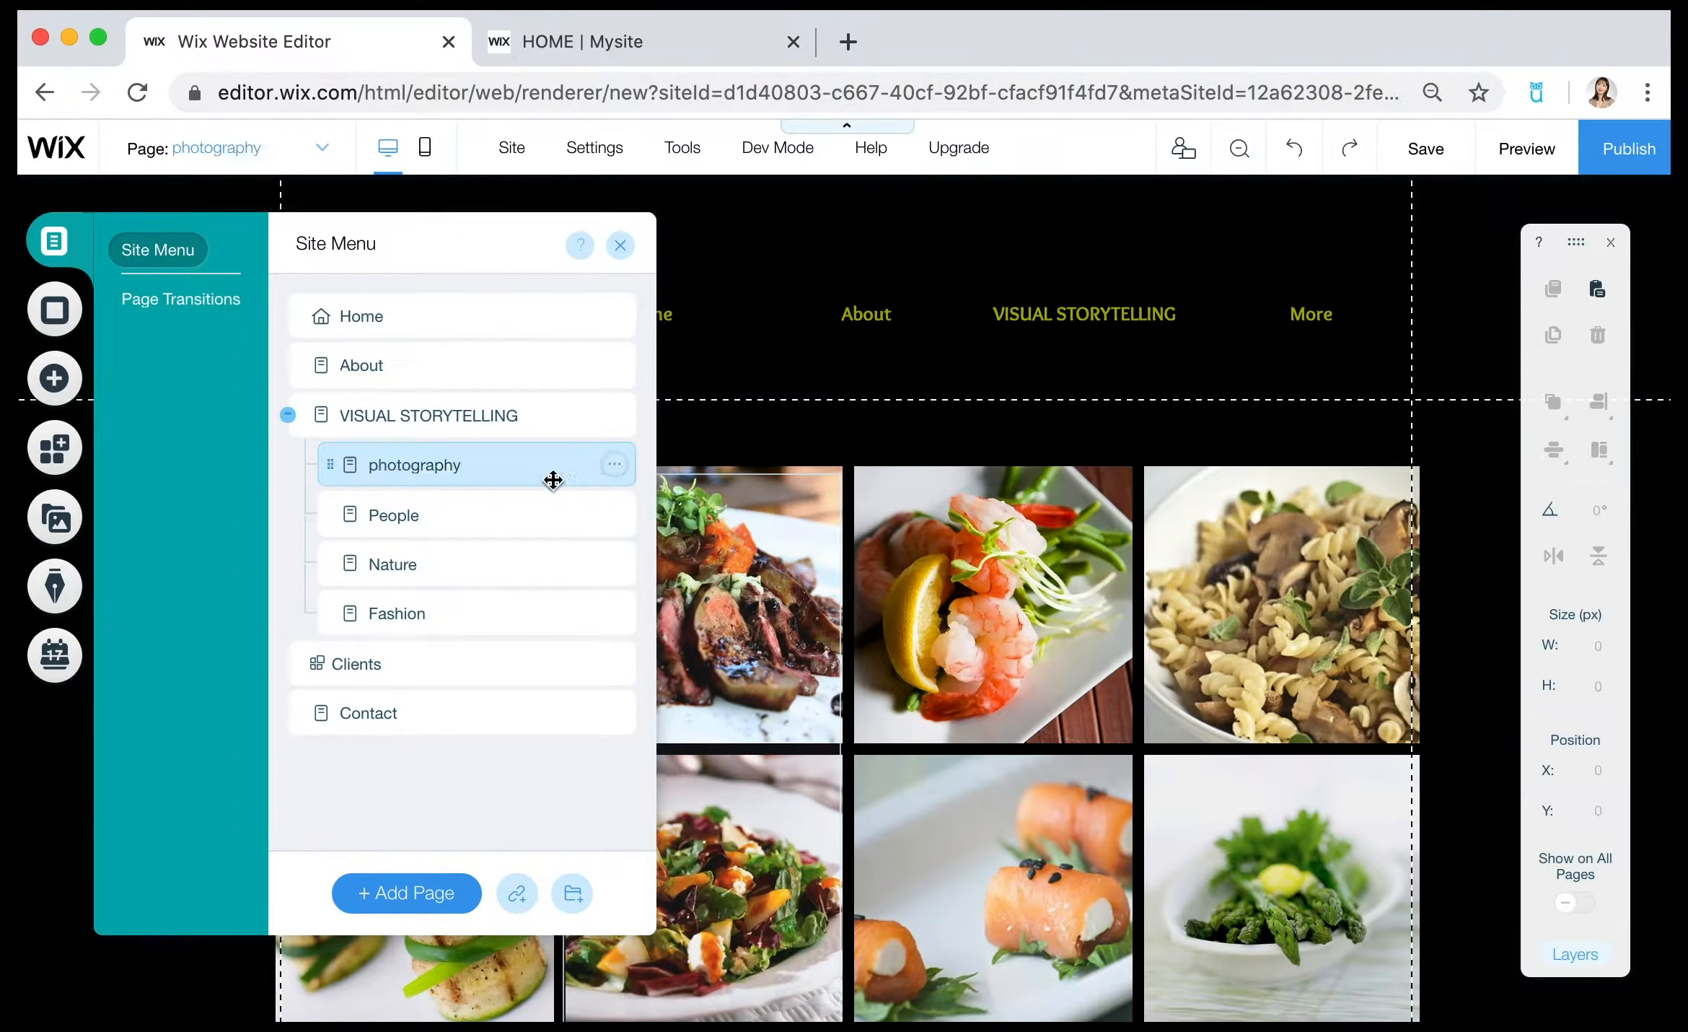
Rename the People subpage under VISUAL STORYTELLING as documentary.
double_click(415, 512)
key(BackSpace)
key(BackSpace)
key(BackSpace)
key(BackSpace)
key(BackSpace)
key(BackSpace)
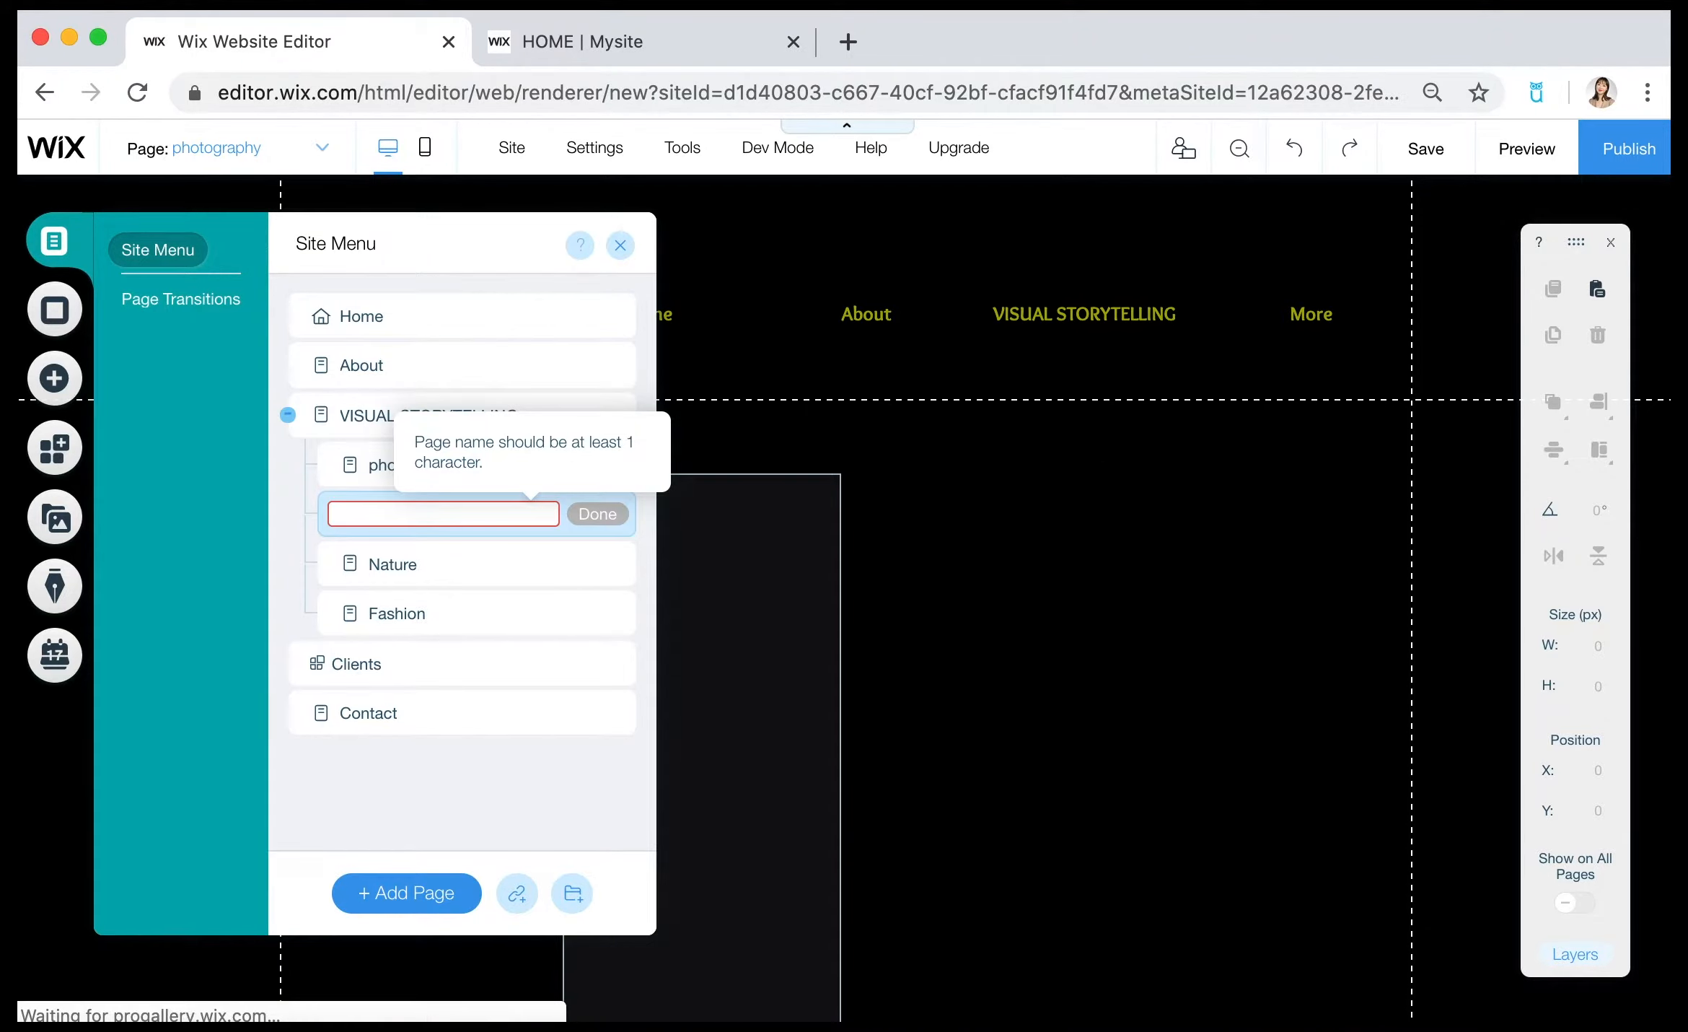
text(d)
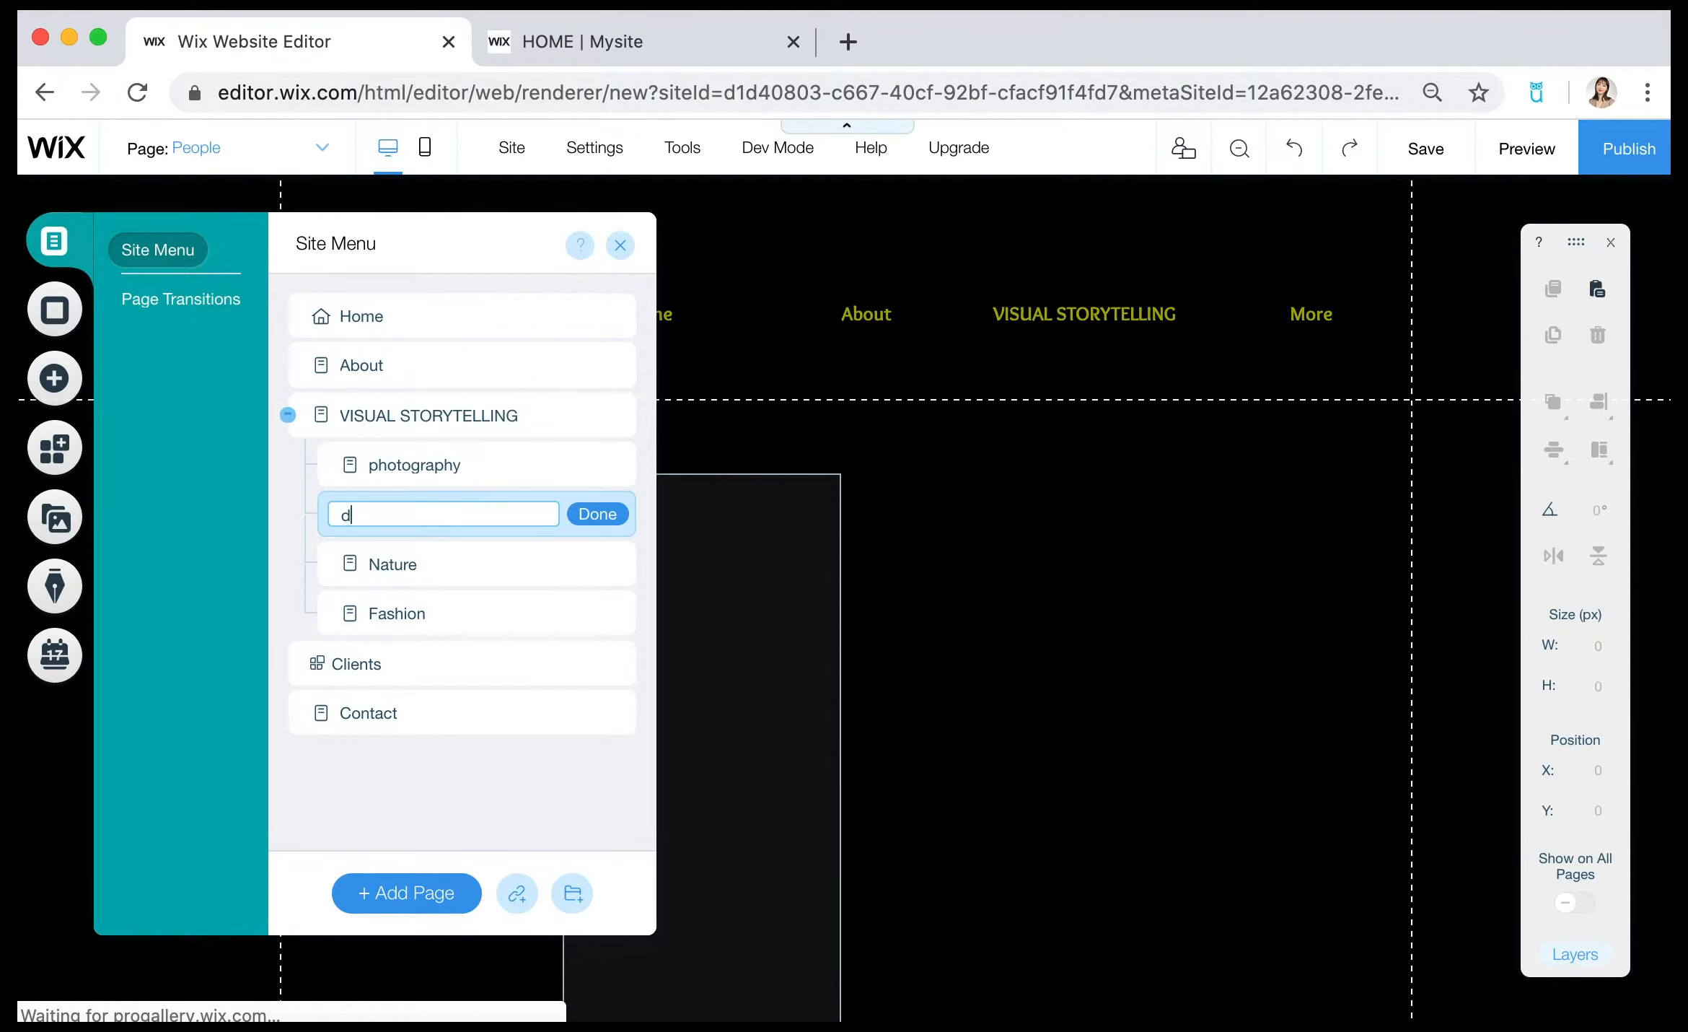
text(ocumentary)
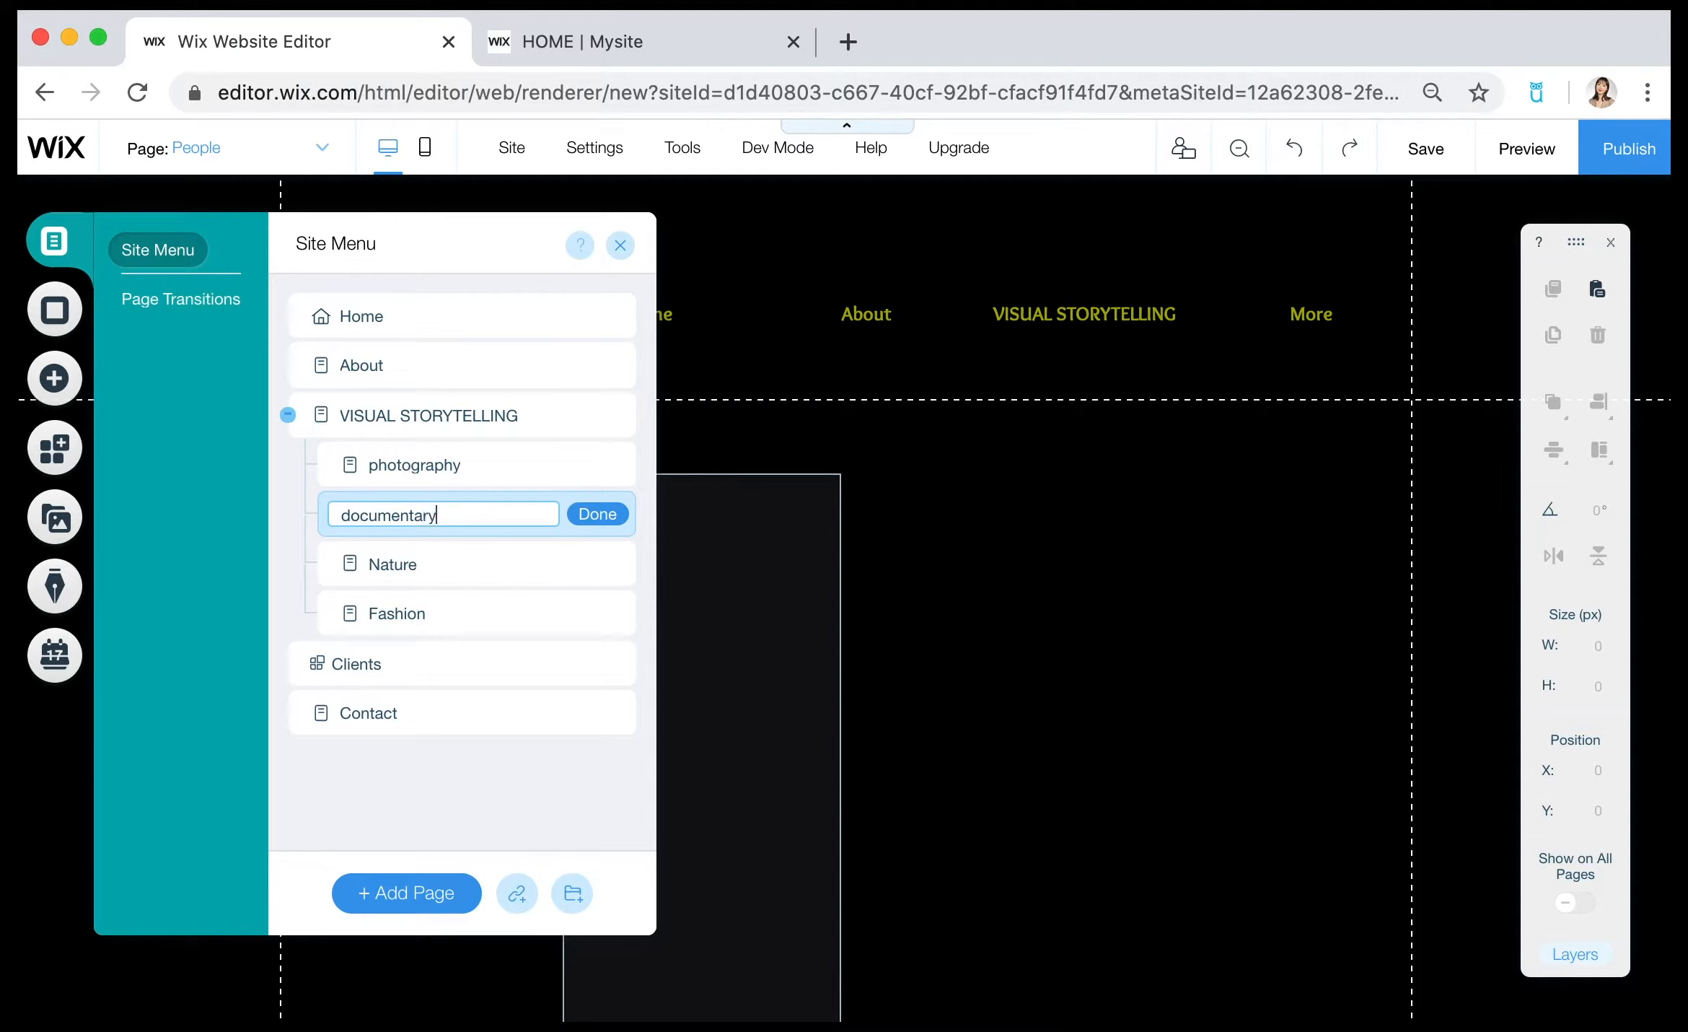
Rename the Nature subpage under VISUAL STORYTELLING as Interview.
click(427, 567)
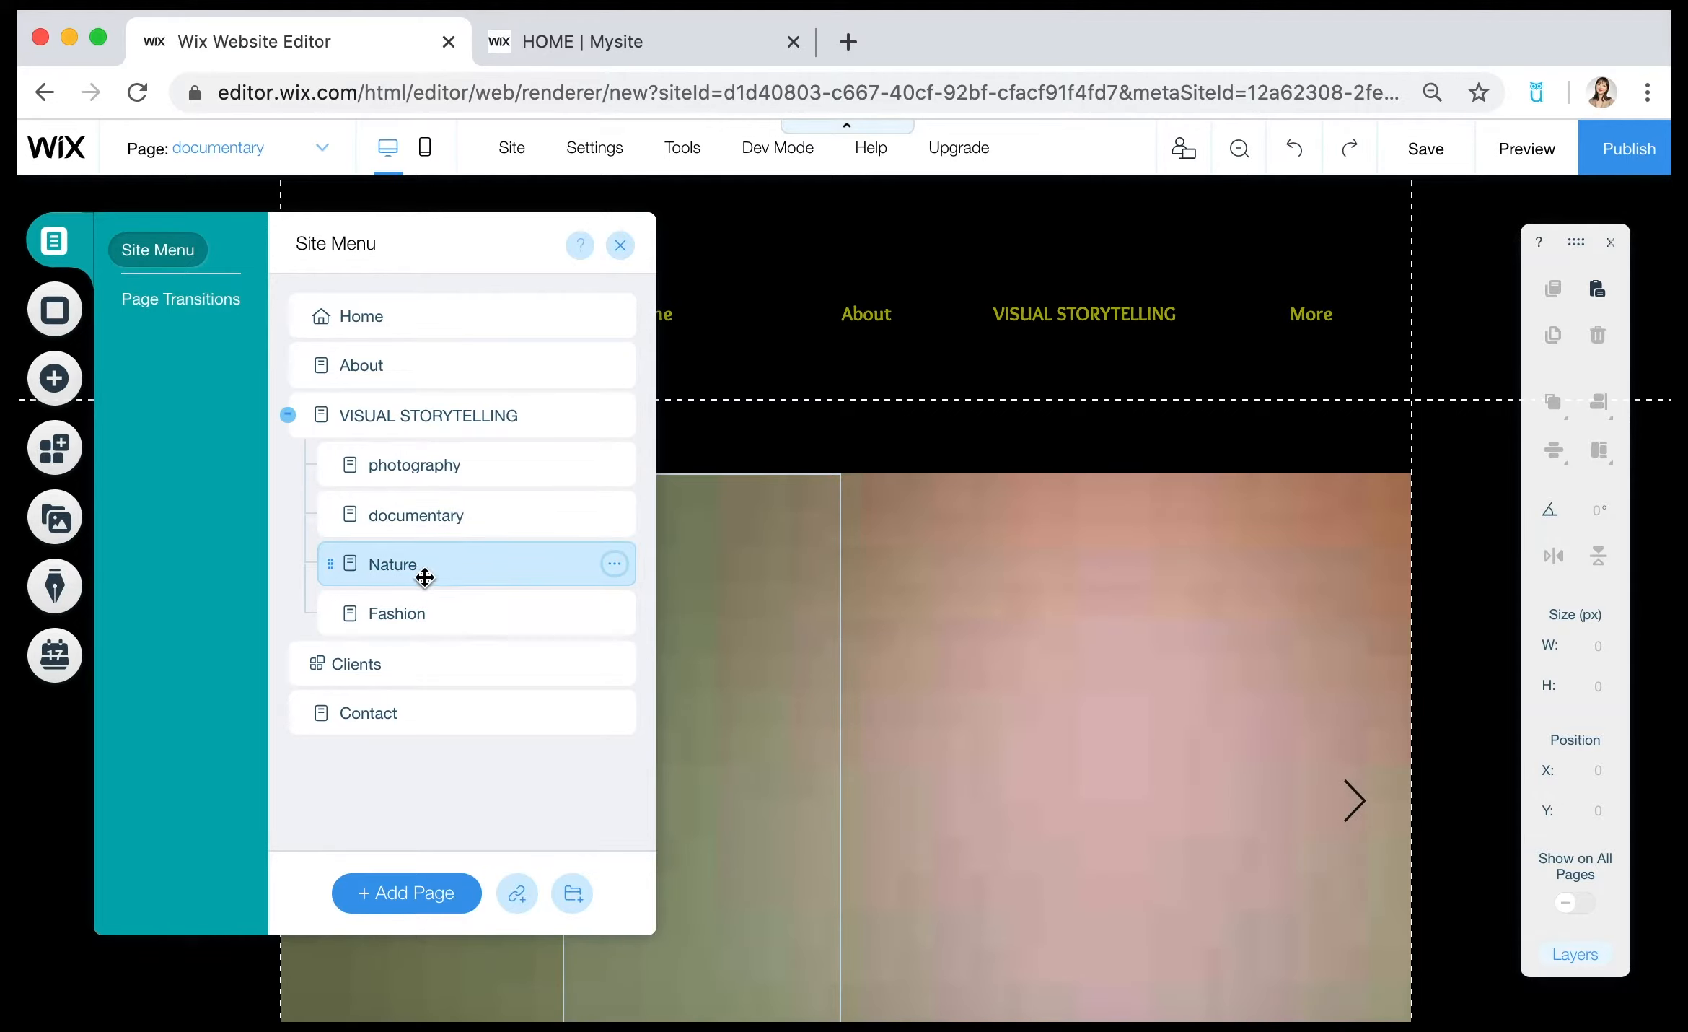
double_click(422, 567)
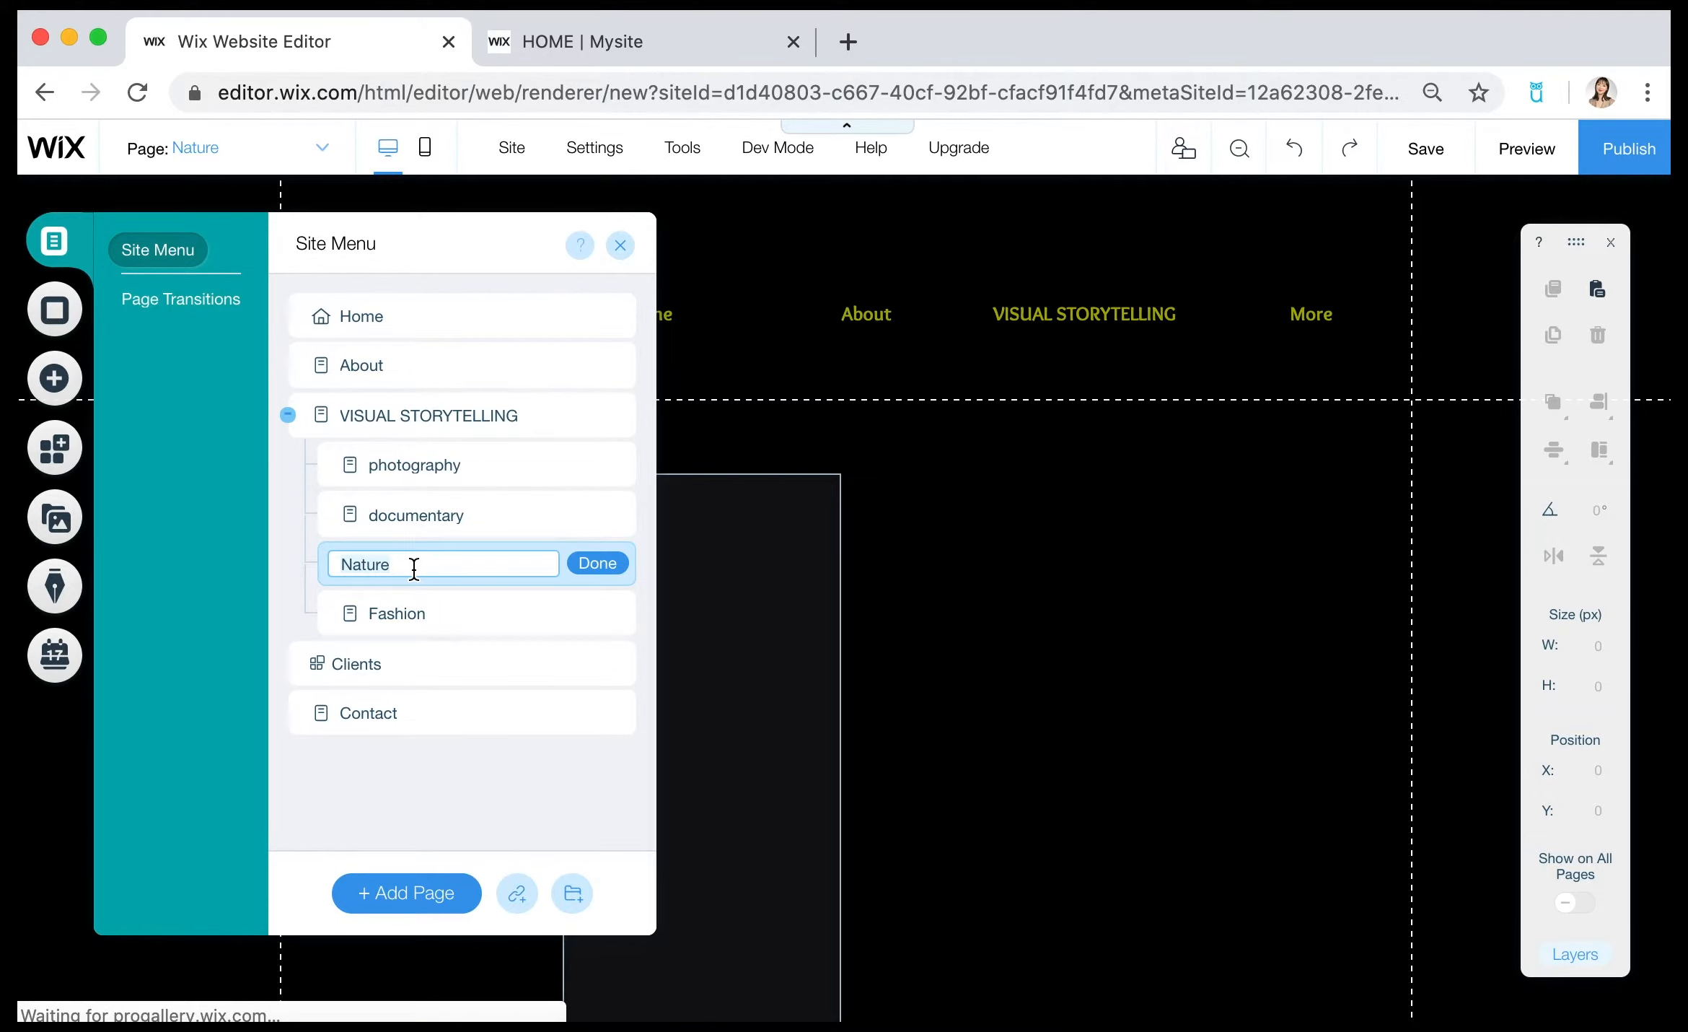
key(super+a)
key(BackSpace)
text(Interv)
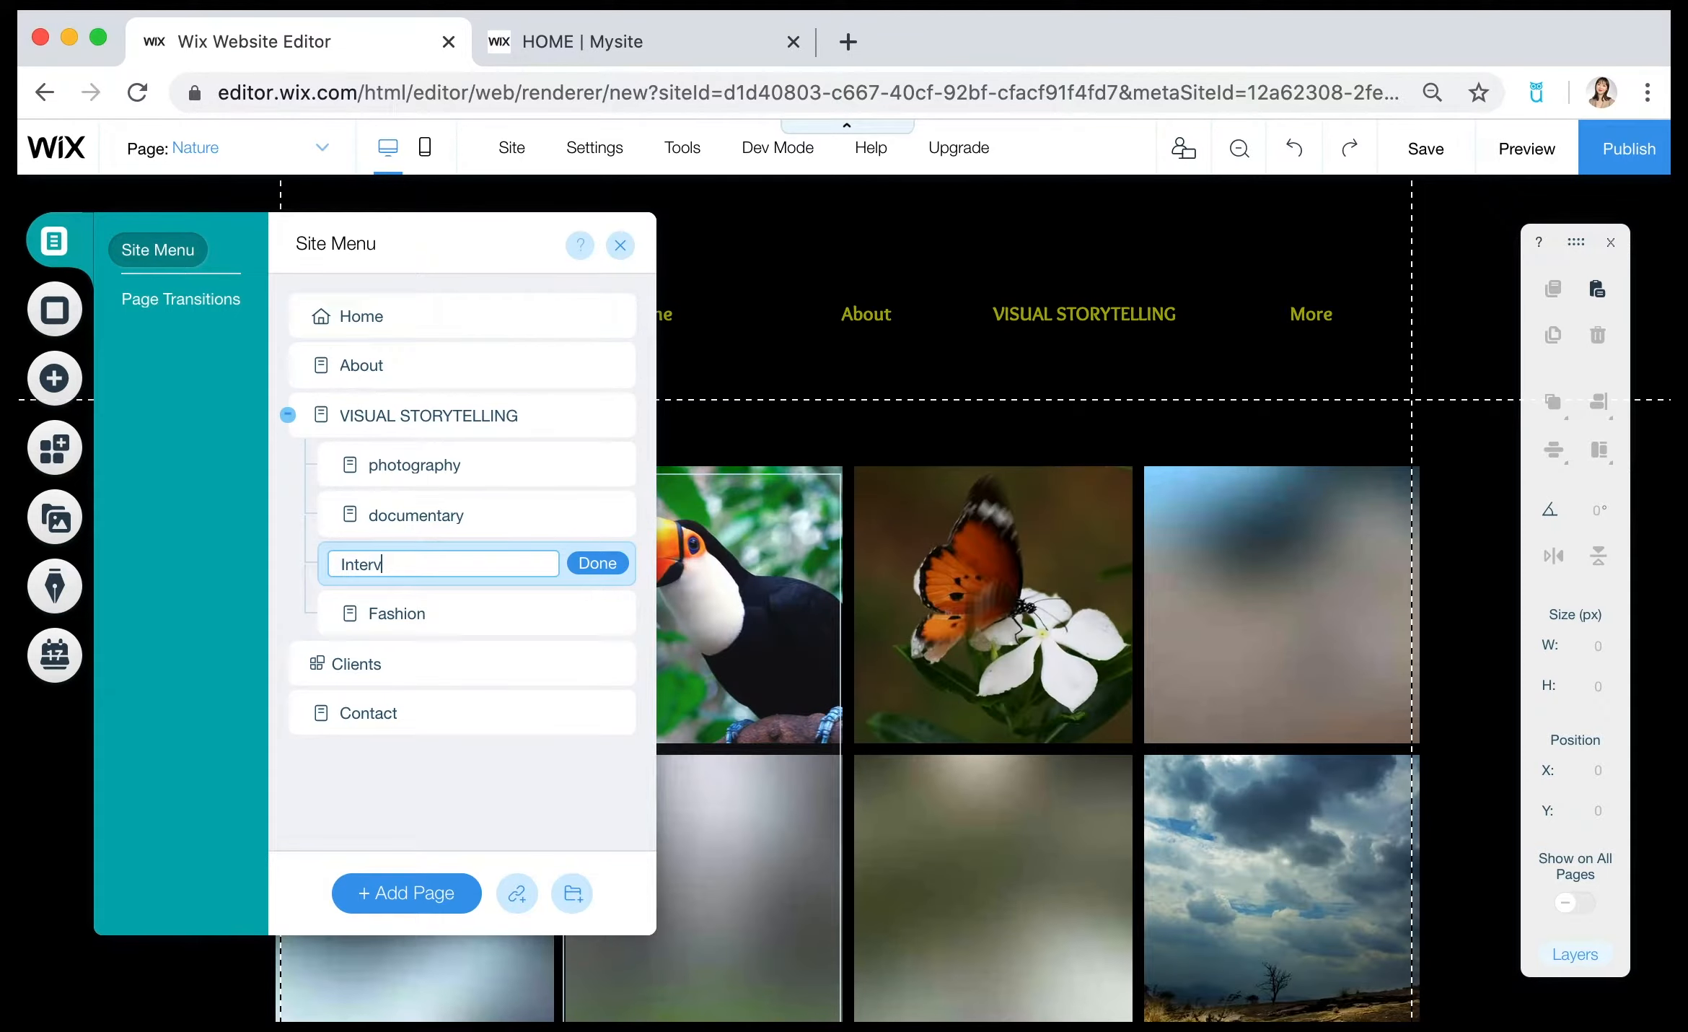
text(iew)
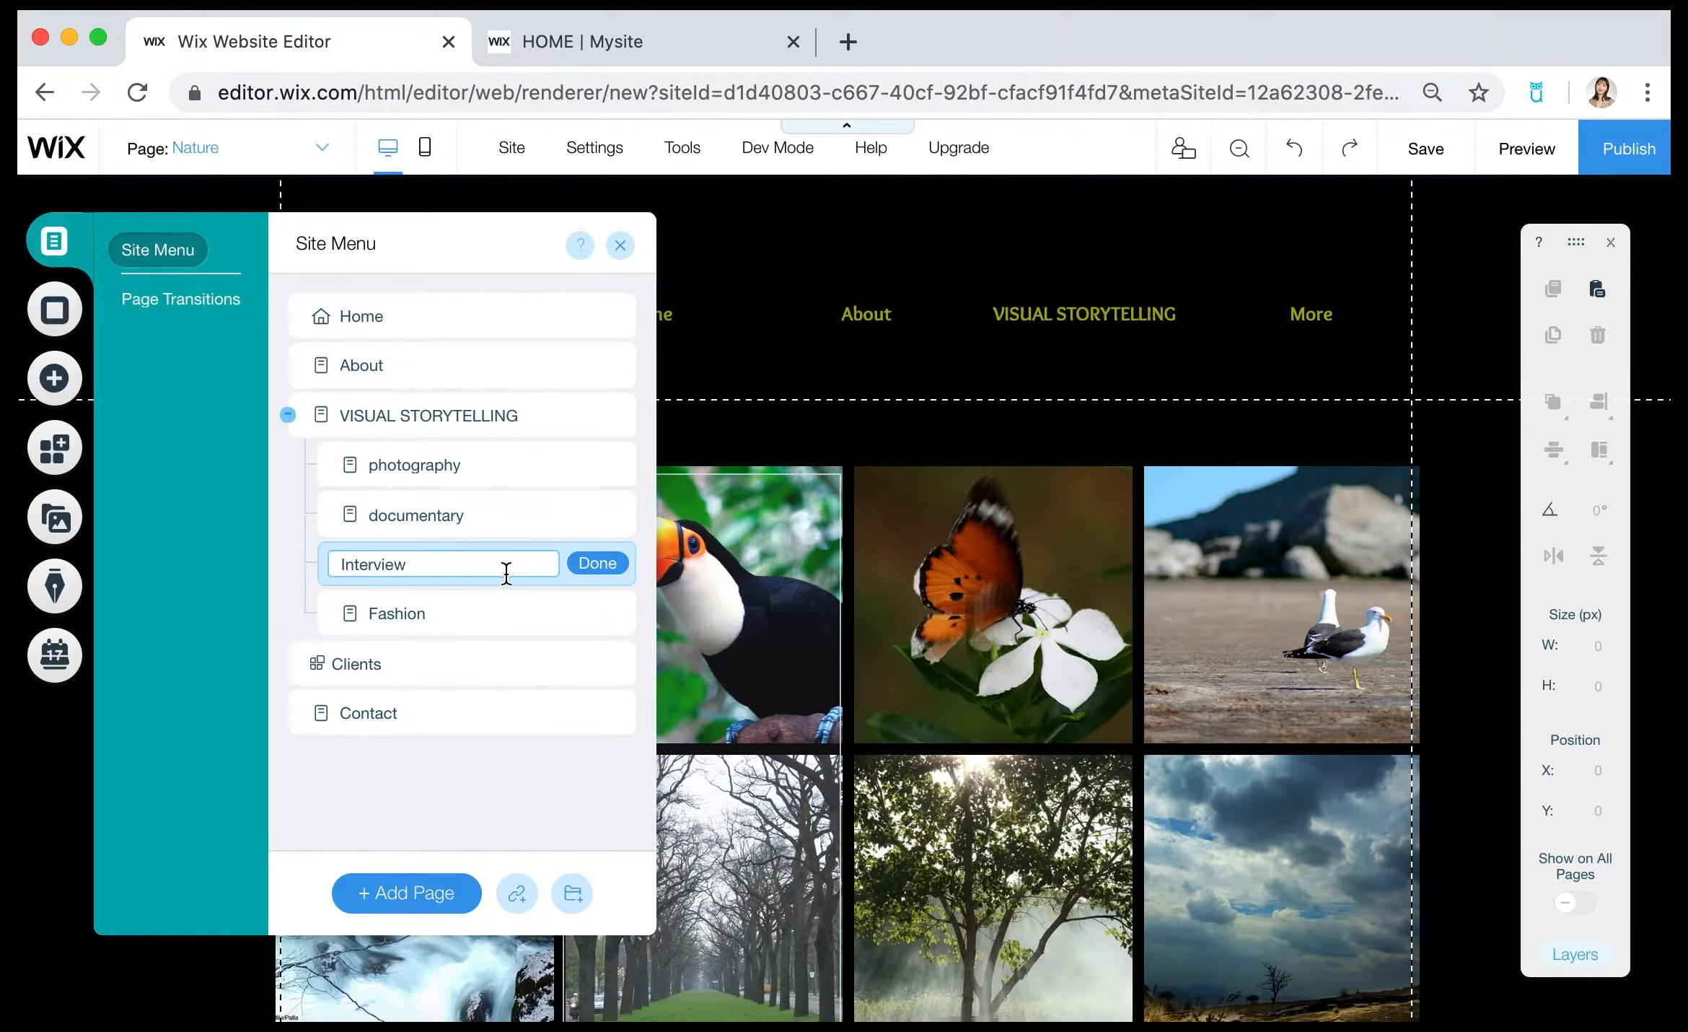
click(606, 563)
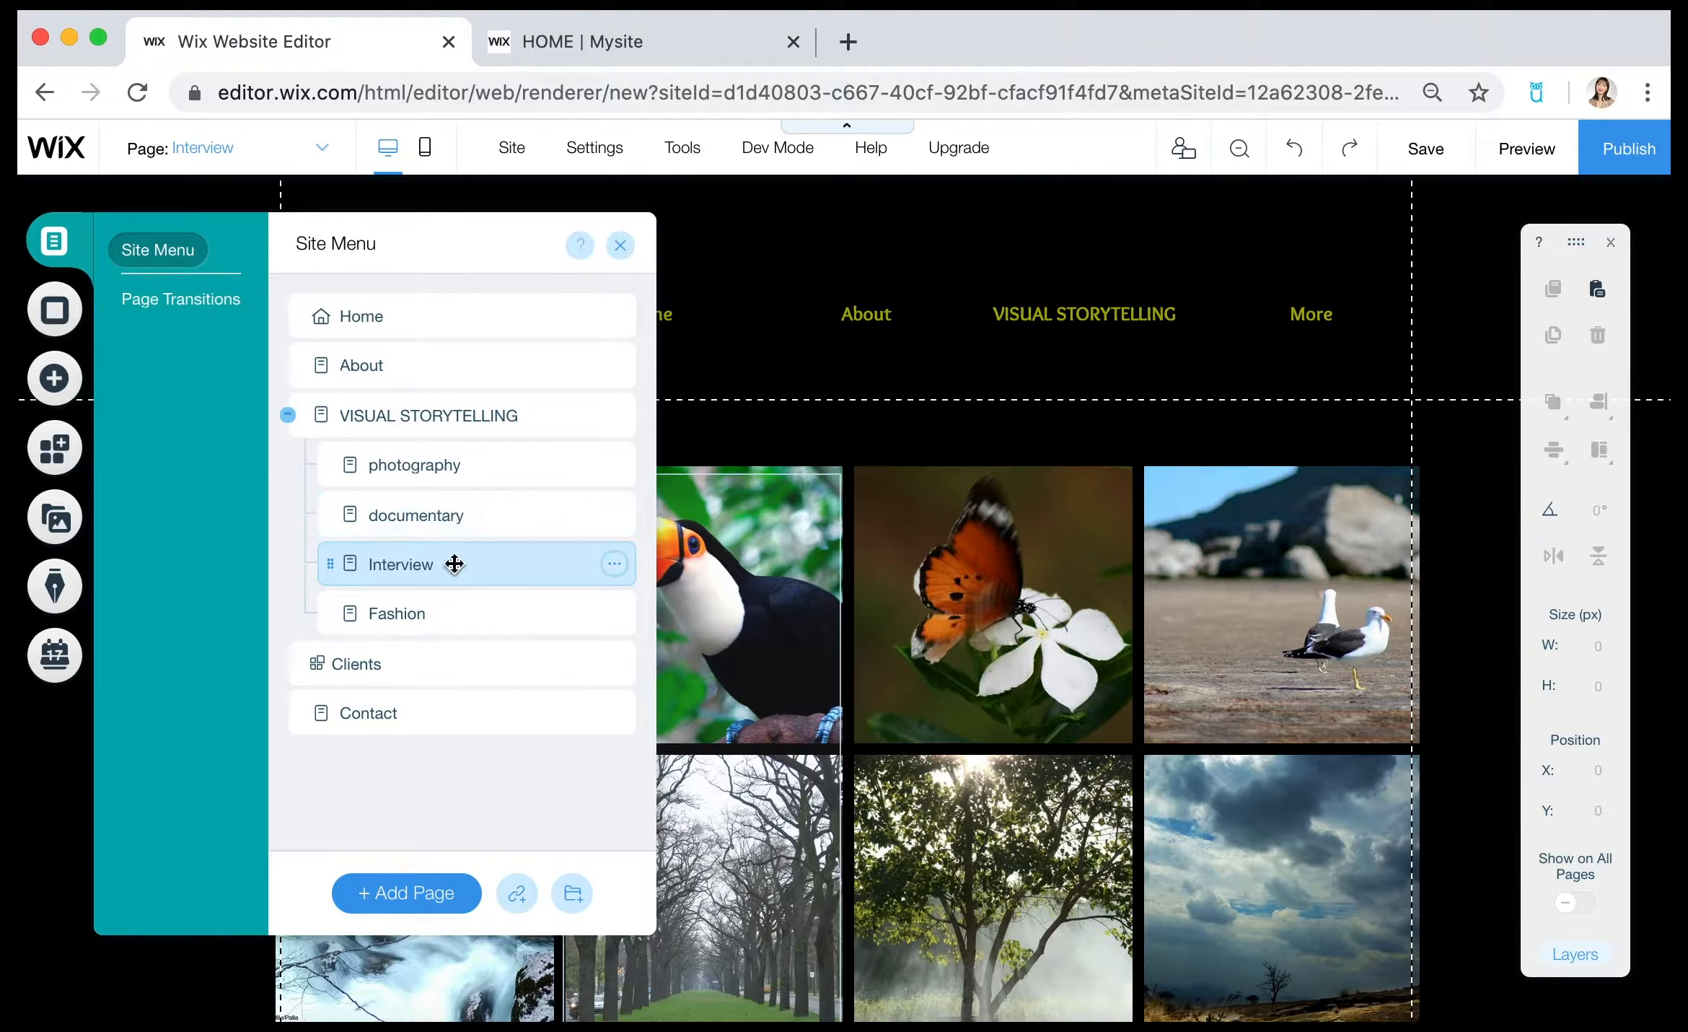
Delete the Fashion subpage from the site menu.
click(443, 617)
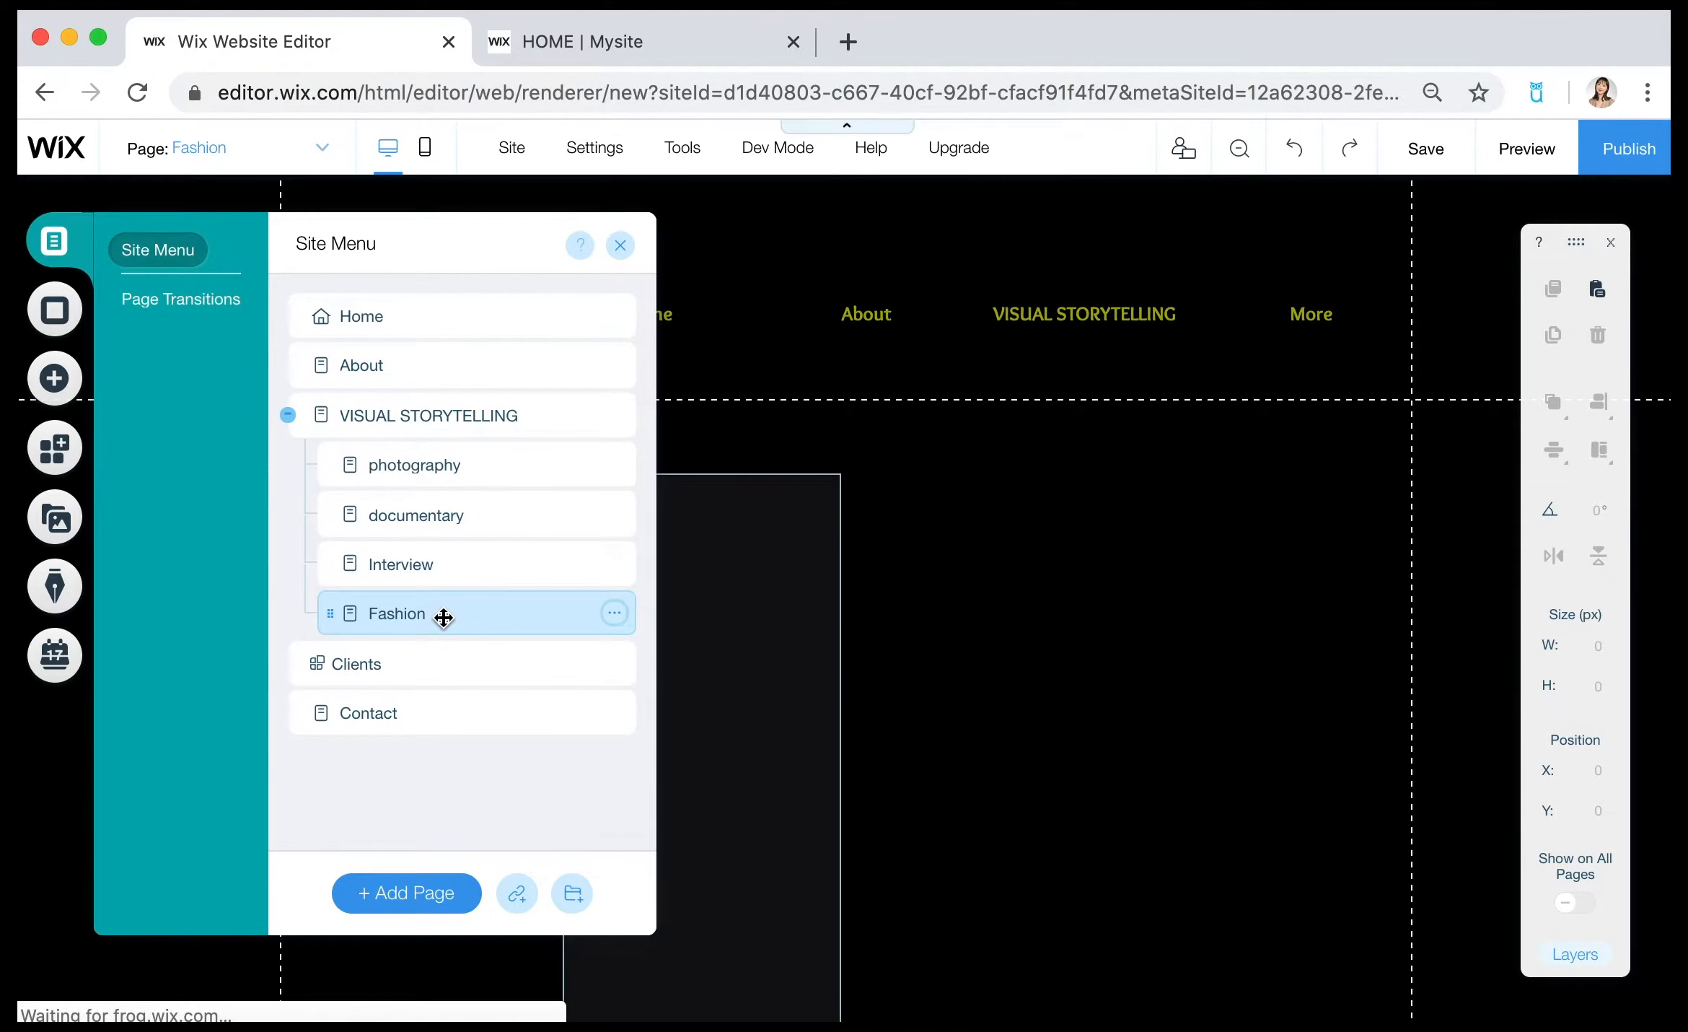
click(616, 617)
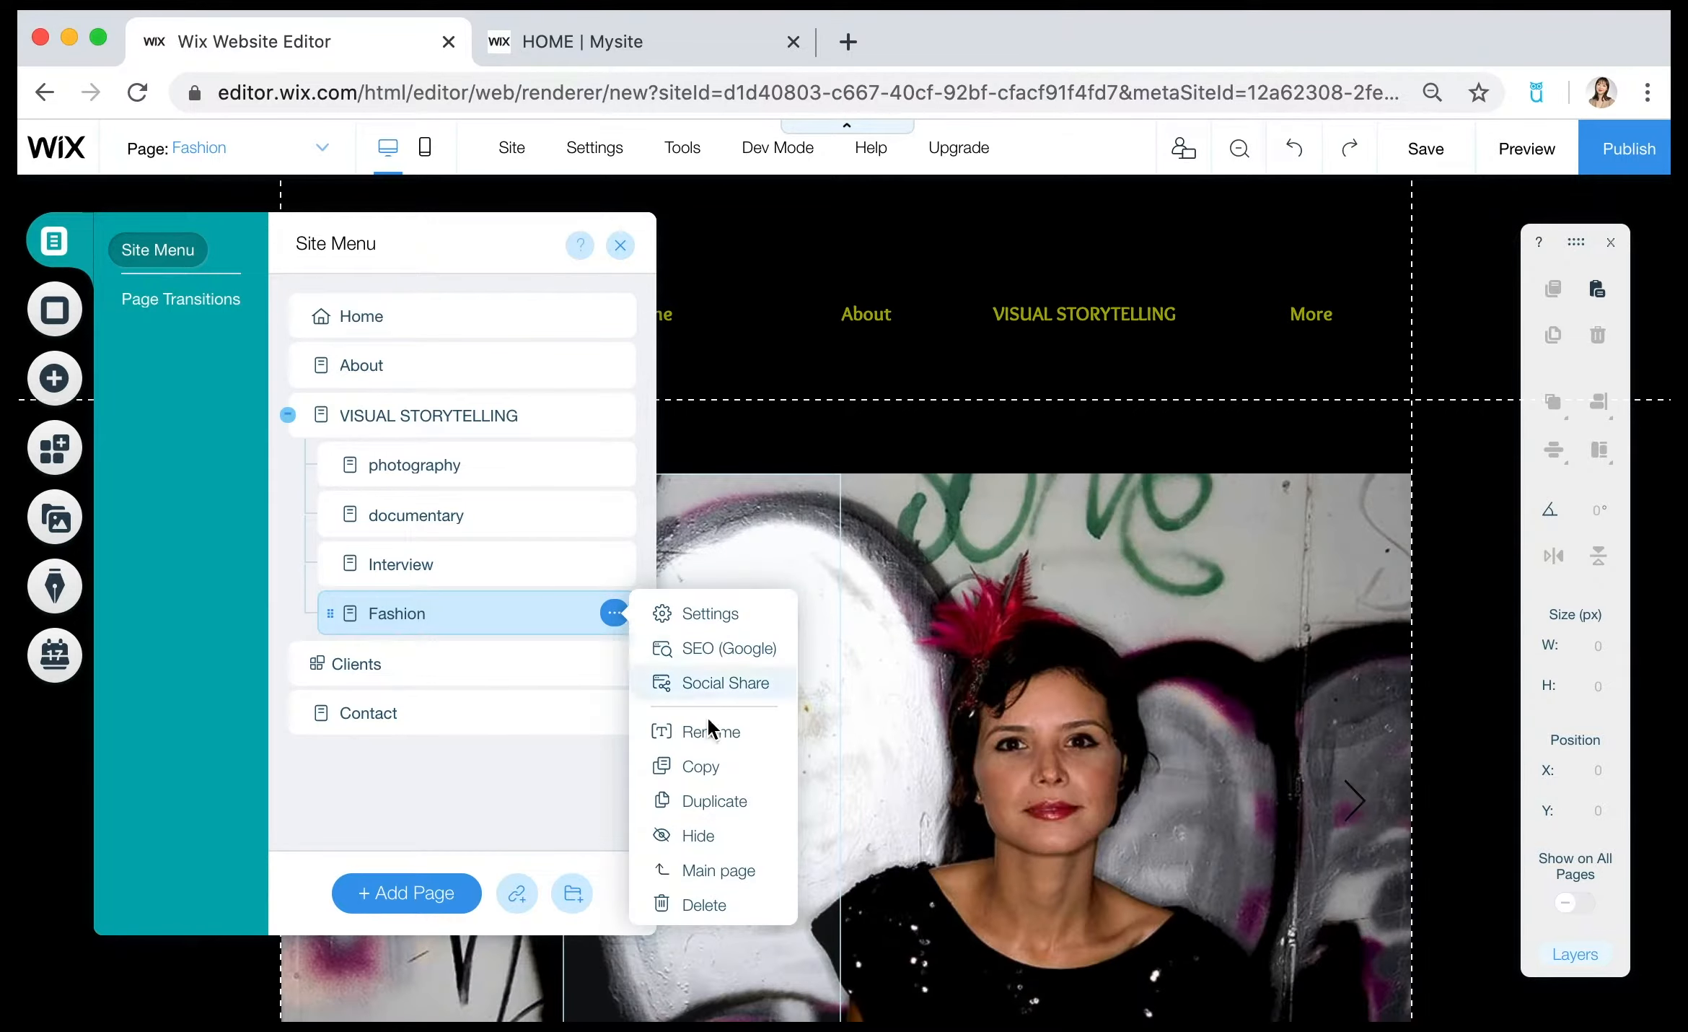
click(734, 904)
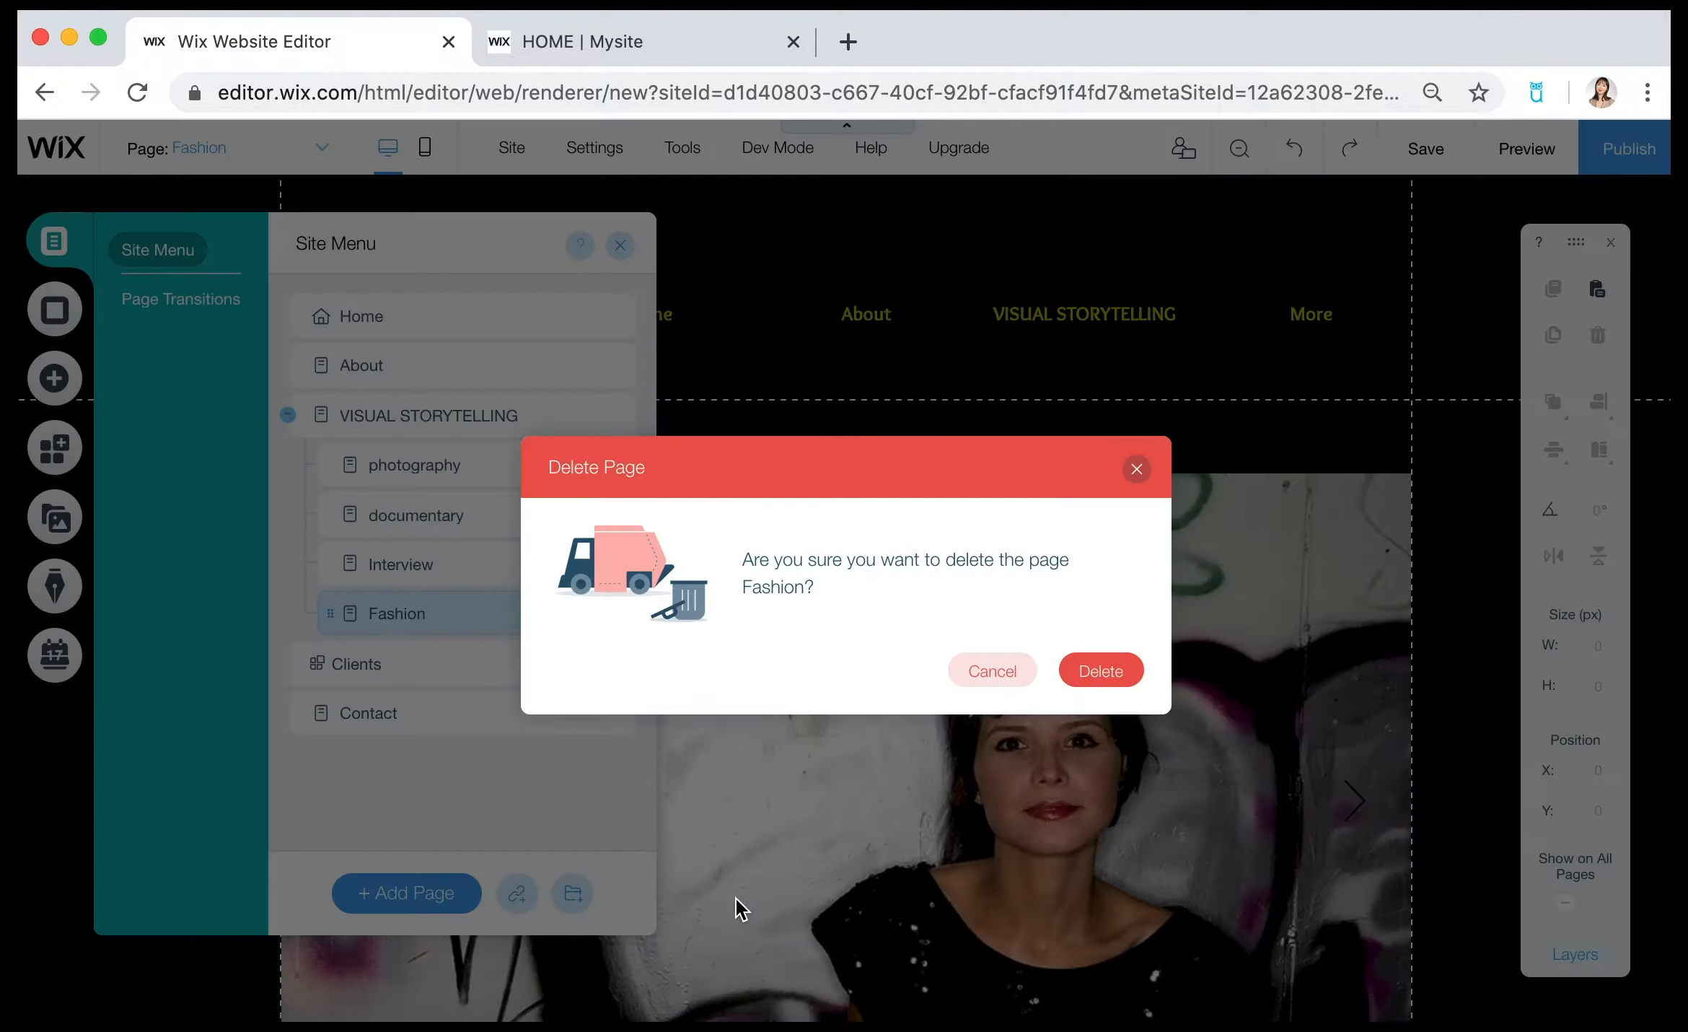
click(1101, 671)
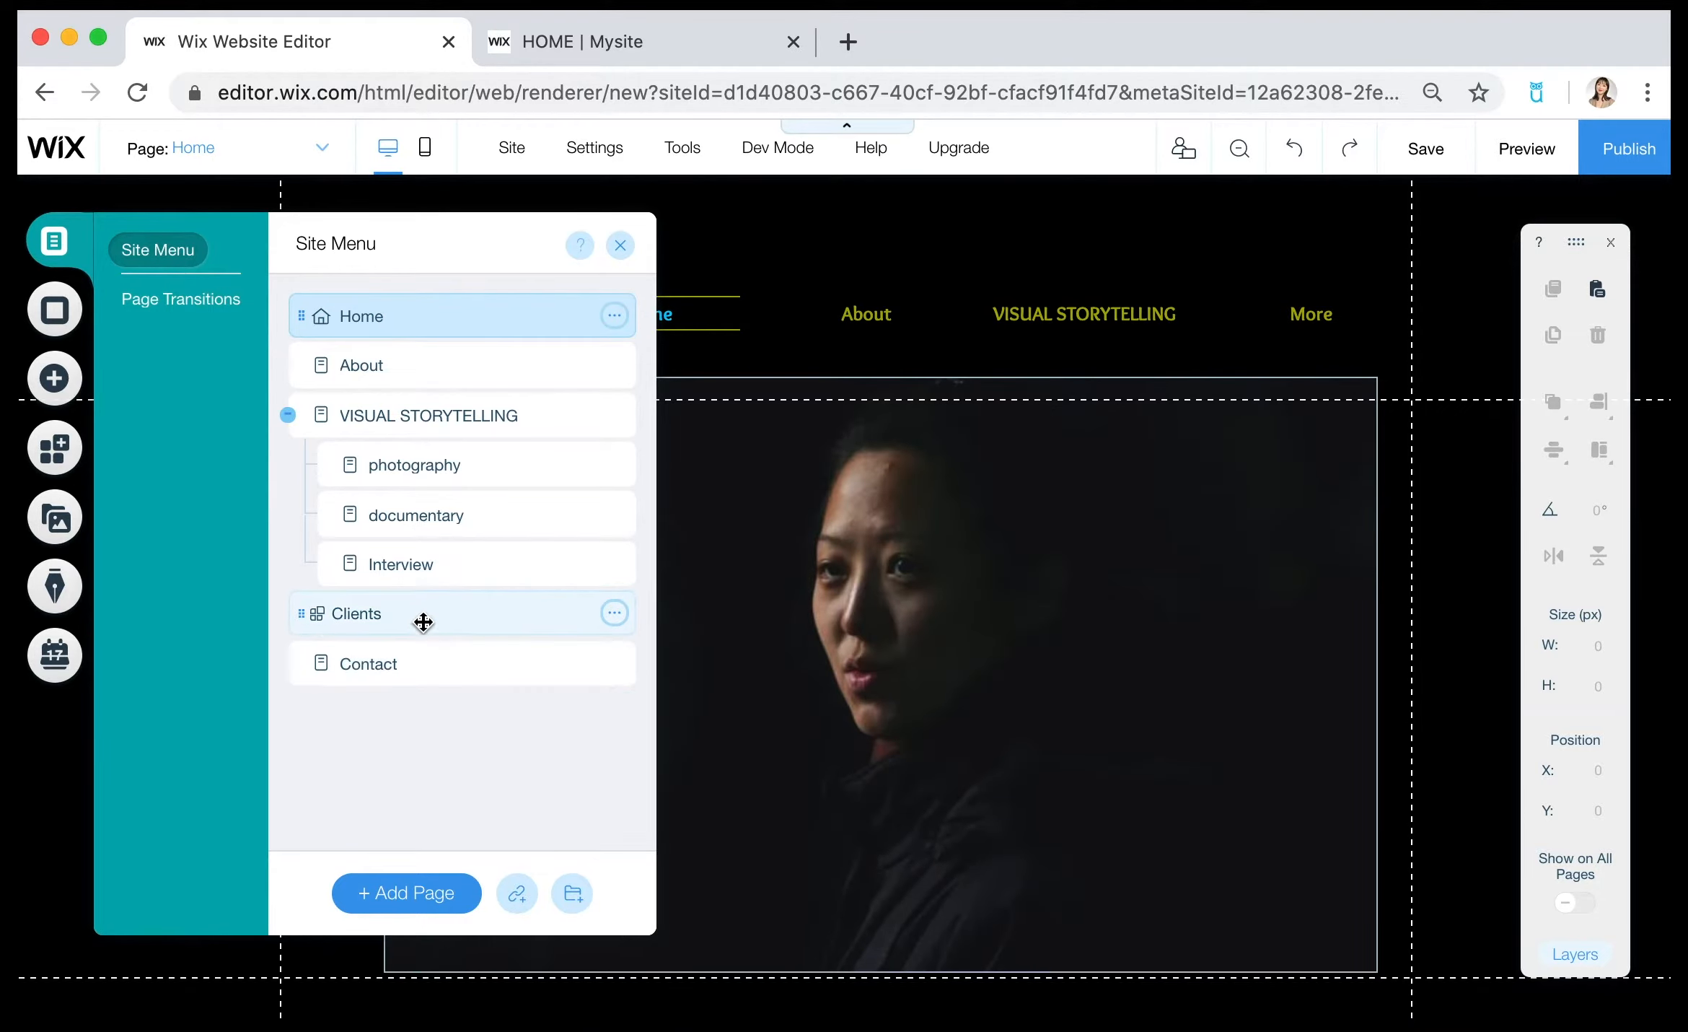
Delete the Clients page from the site menu.
click(614, 622)
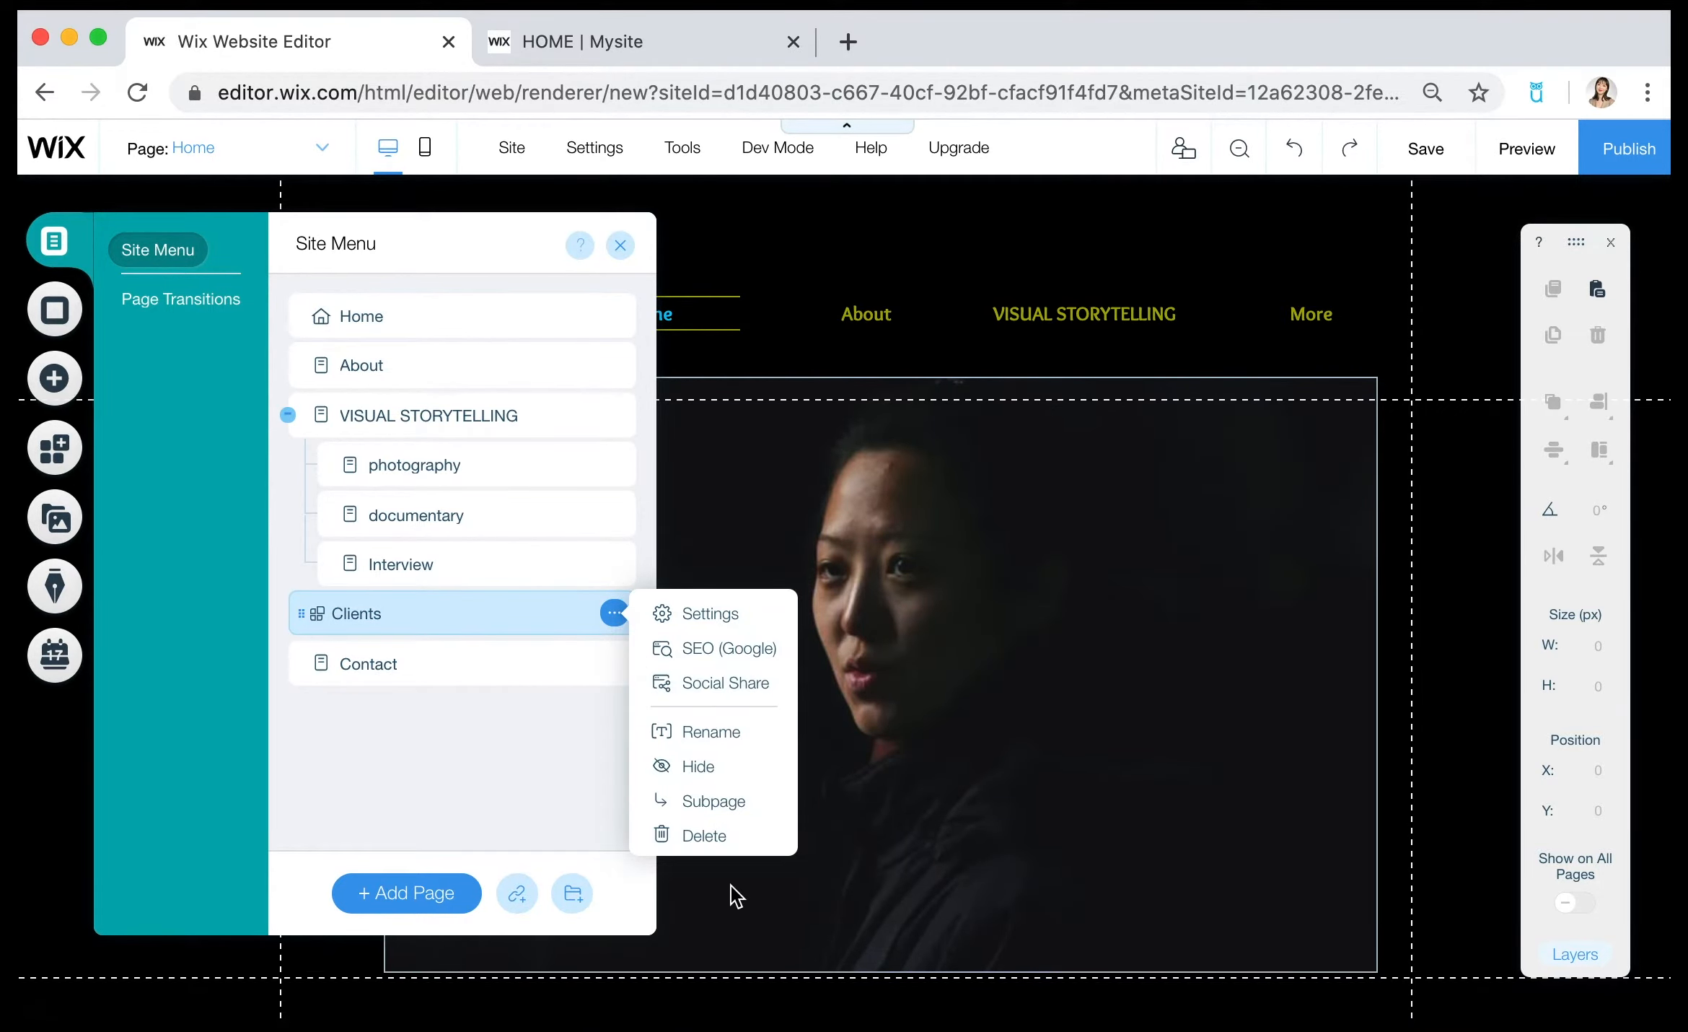
click(715, 837)
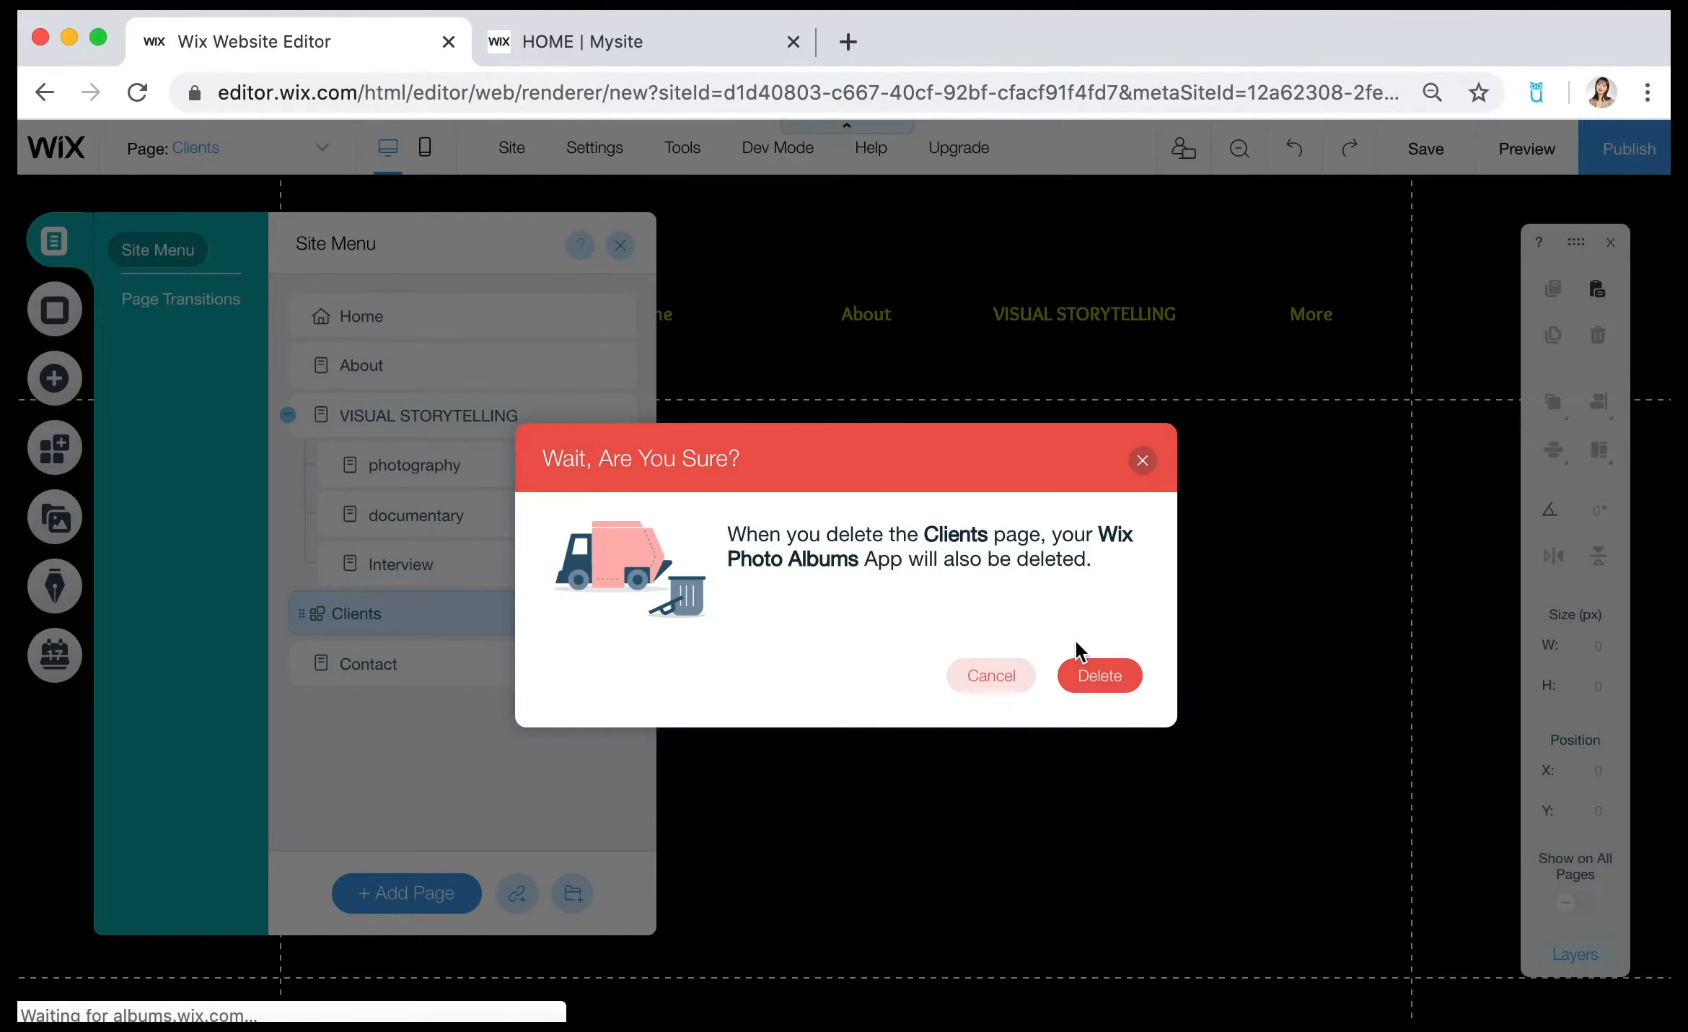
click(1089, 681)
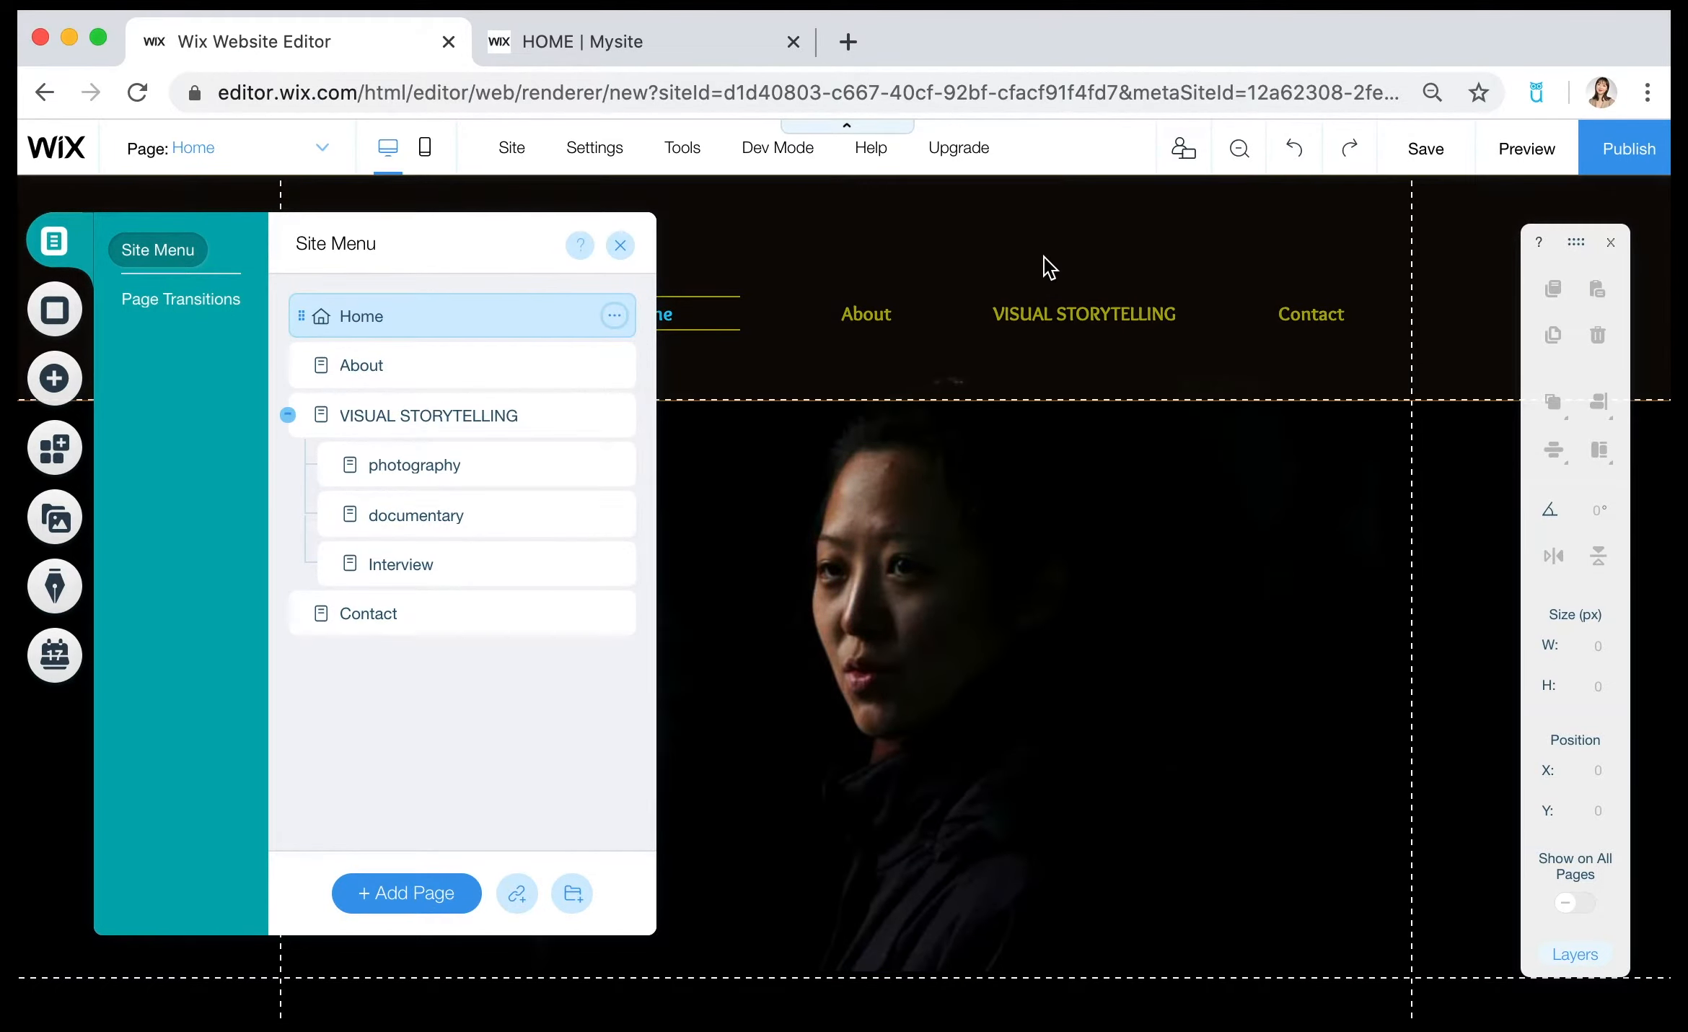
Check the full navigation menu in the page header and reopen the site's page list.
click(1045, 258)
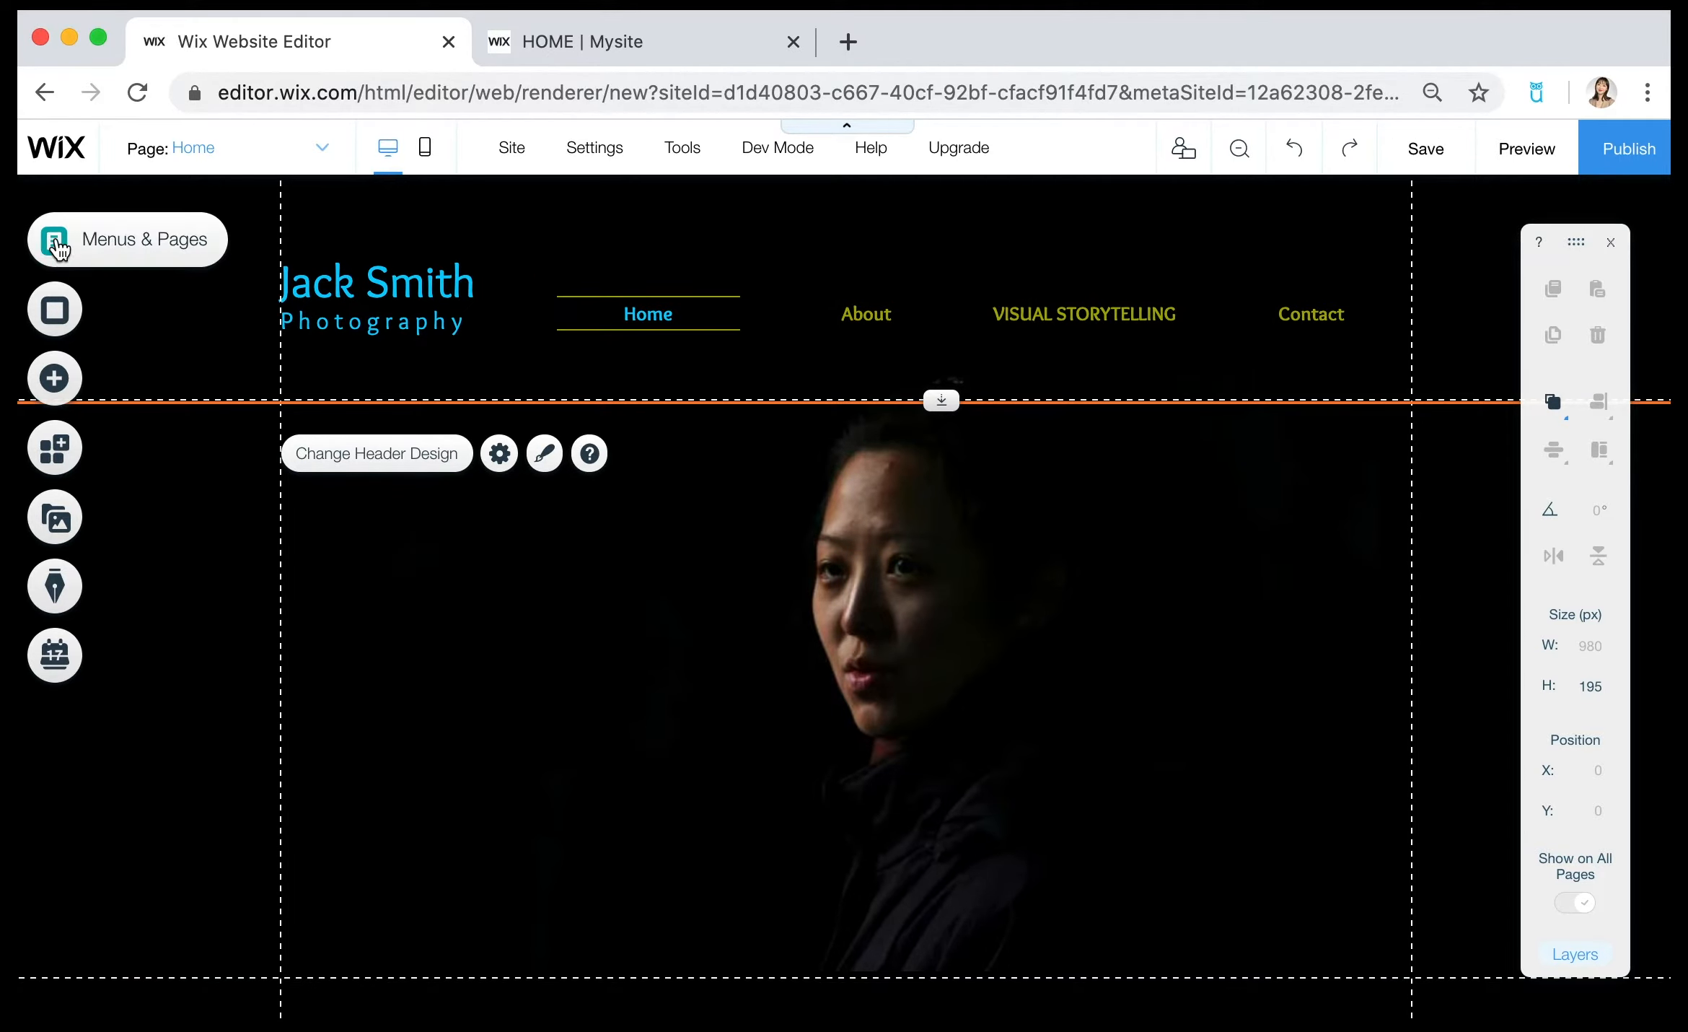
click(55, 242)
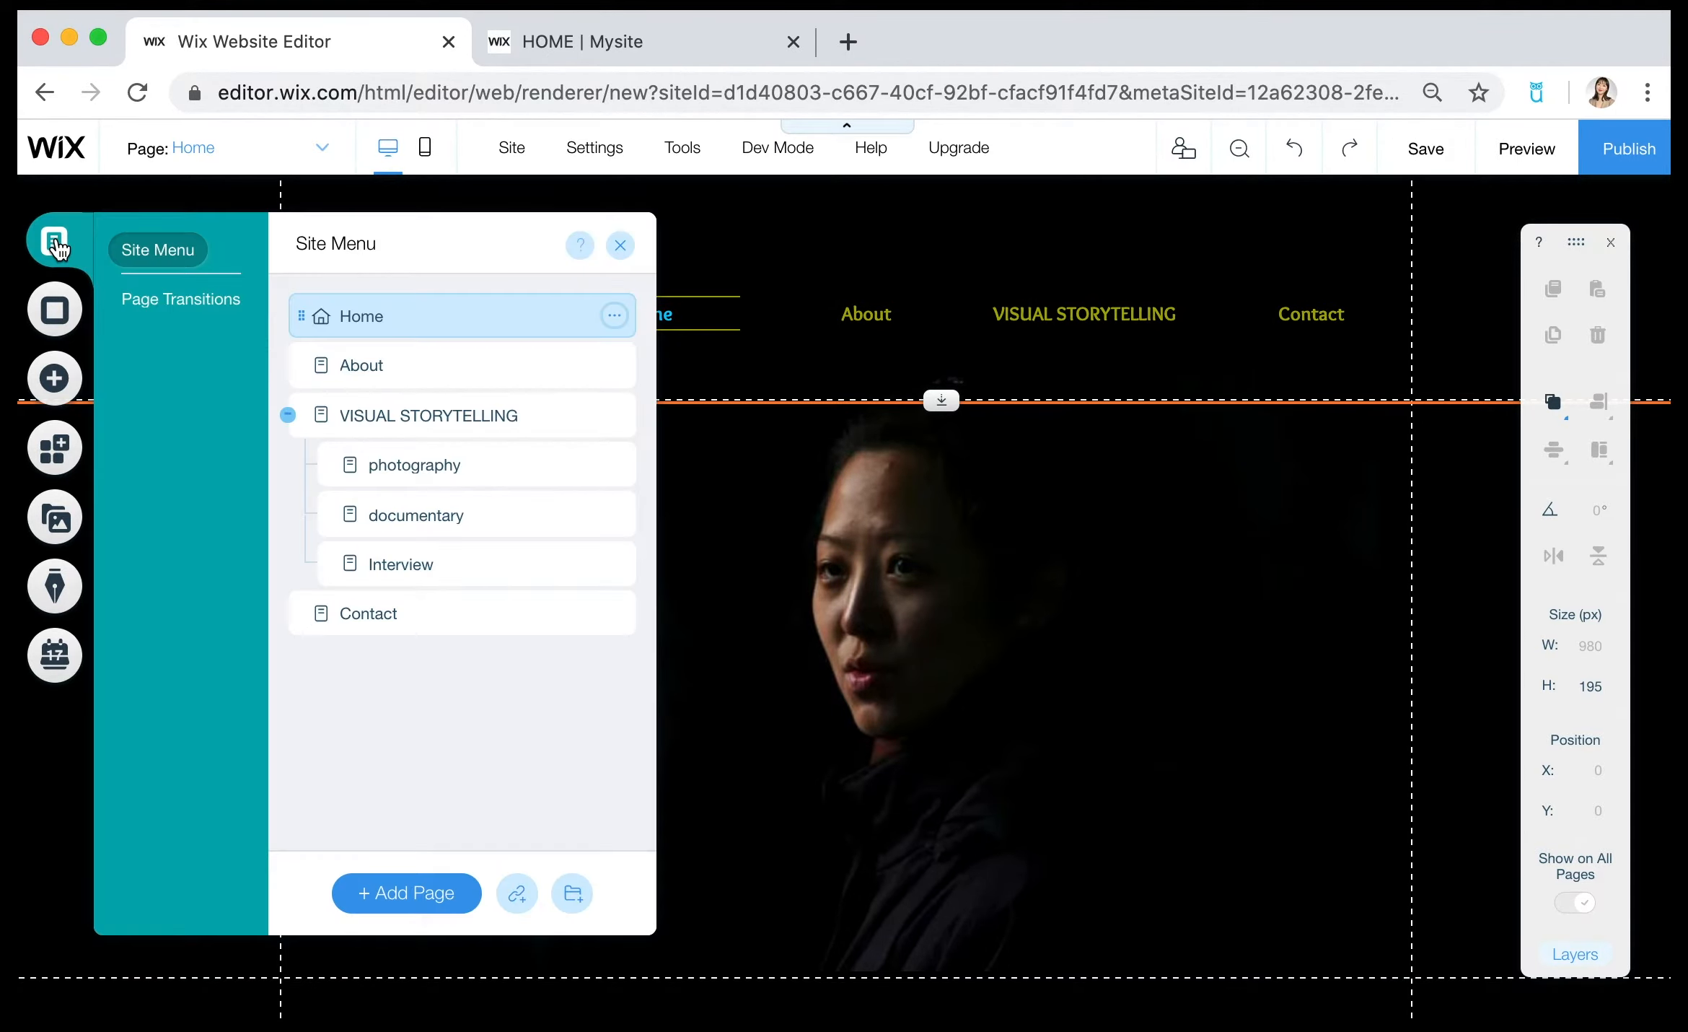
Open the VISUAL STORYTELLING page and delete the four portfolio images below the Portfolio heading.
click(497, 426)
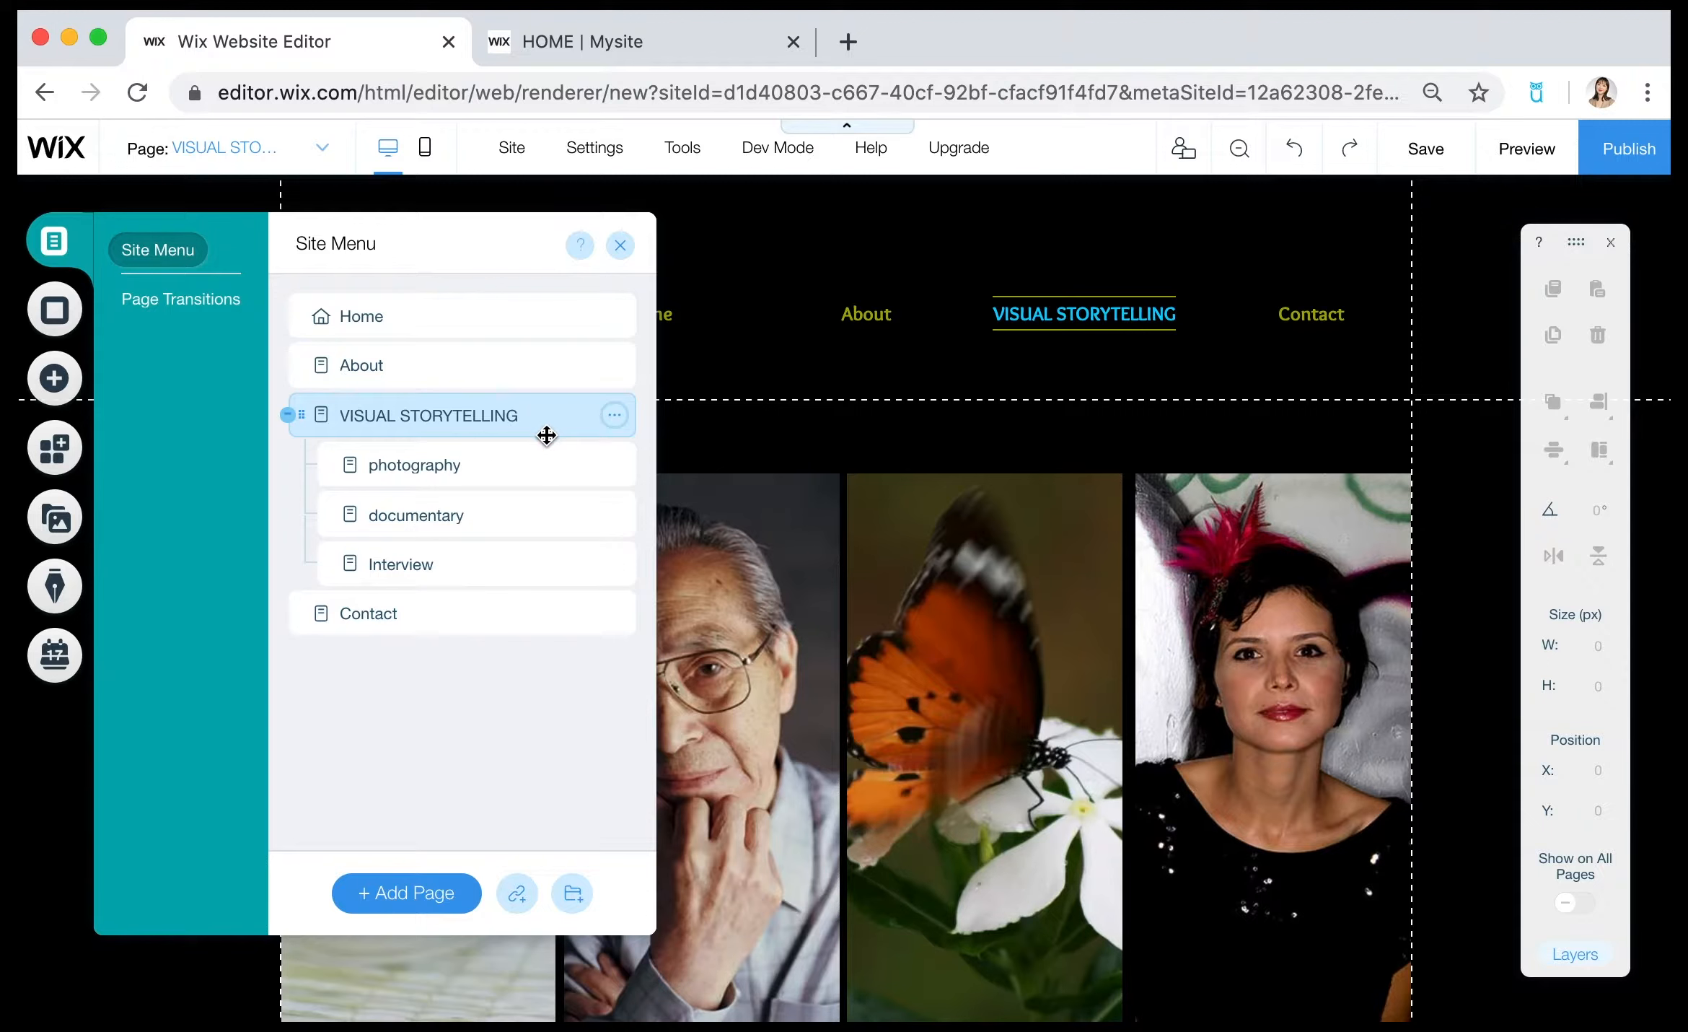
click(503, 476)
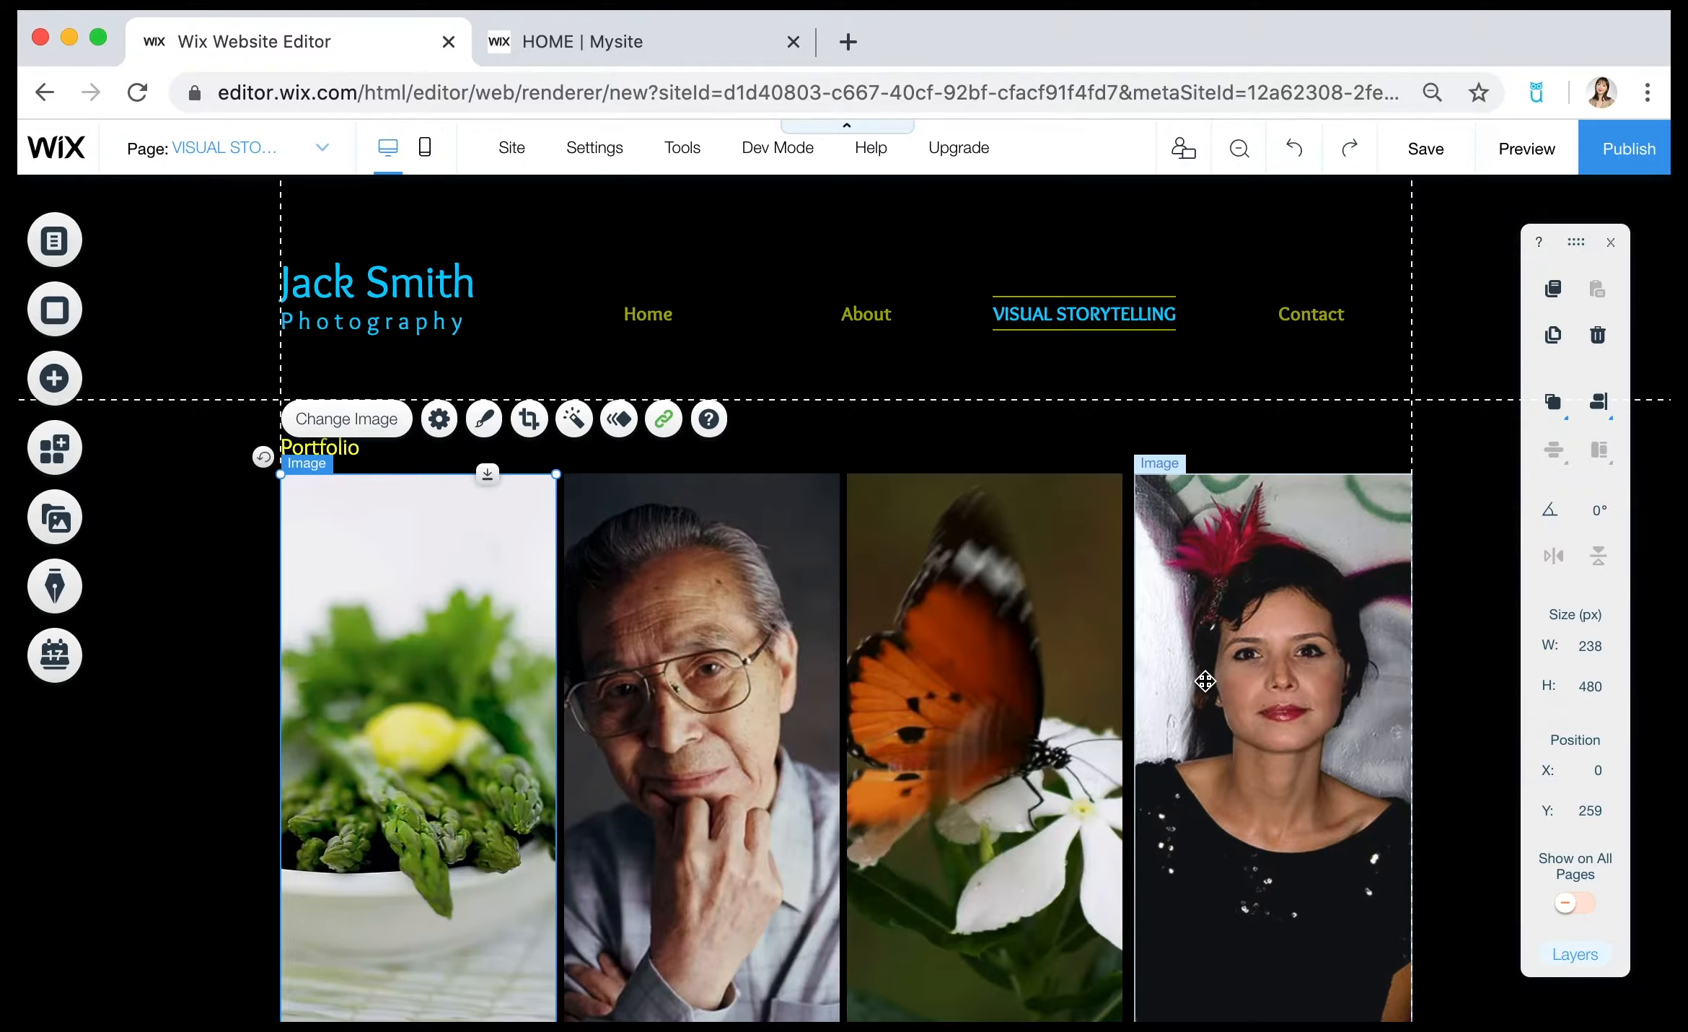
scroll(1207, 681, down, 1)
click(1278, 692)
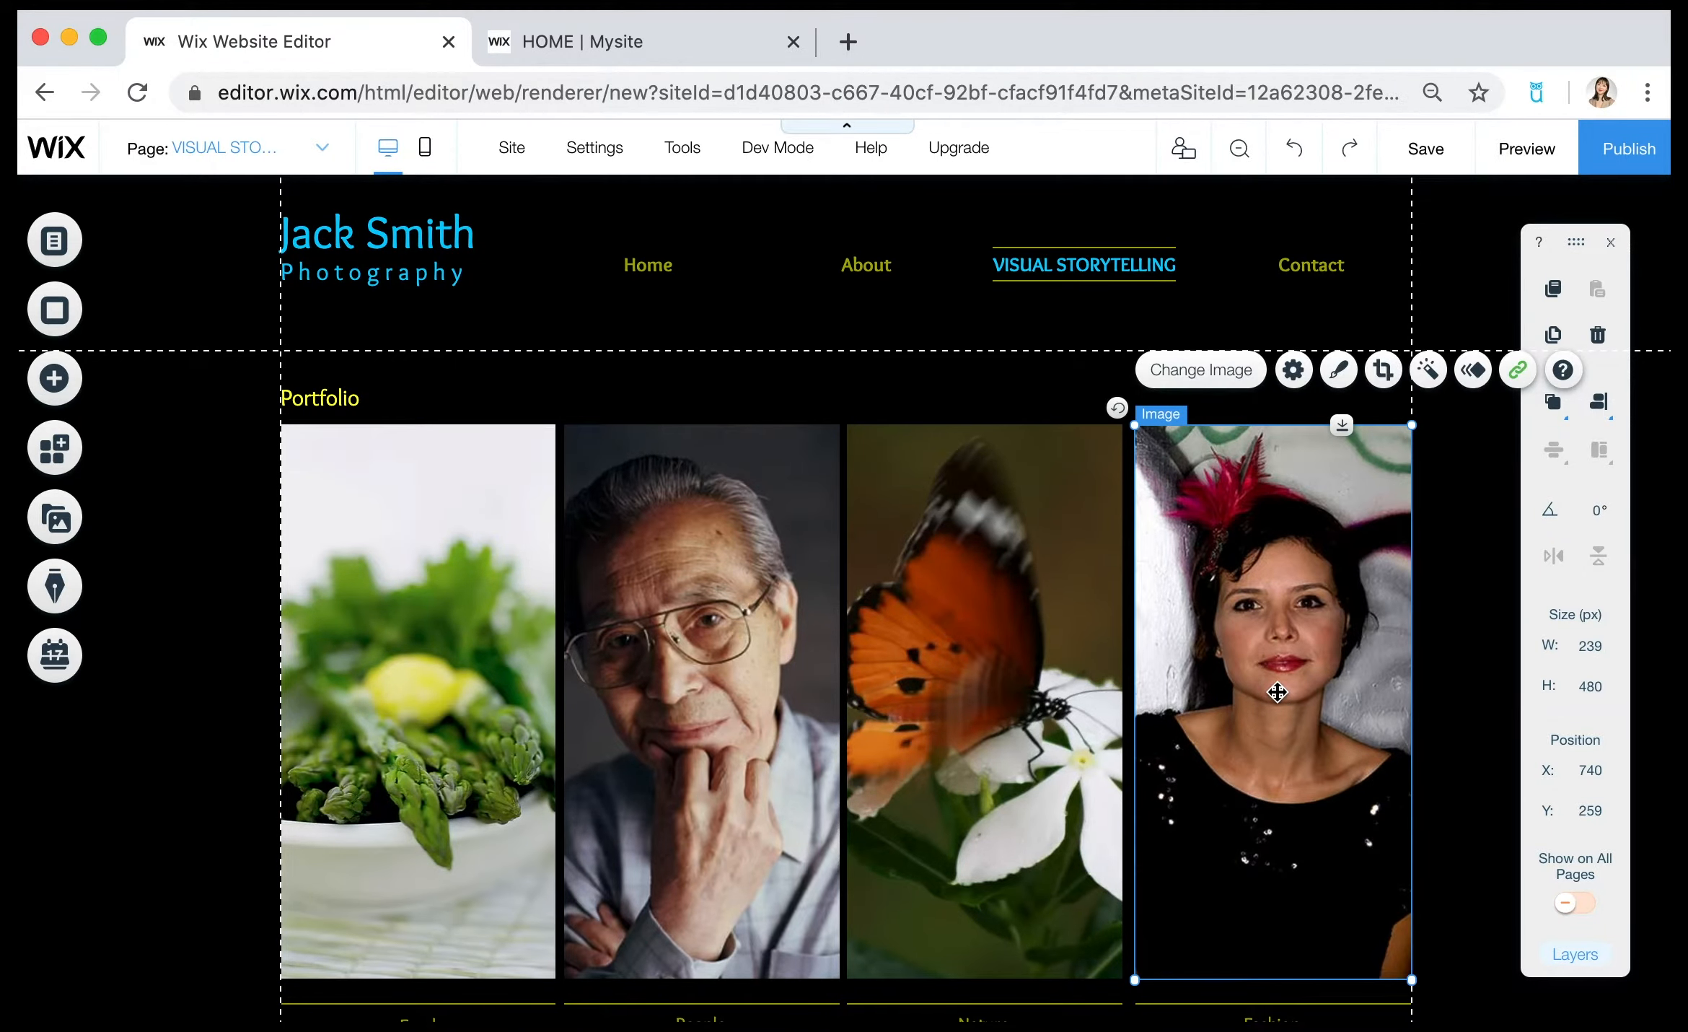
key(Delete)
click(996, 678)
key(Delete)
click(704, 655)
key(Delete)
click(419, 655)
key(Delete)
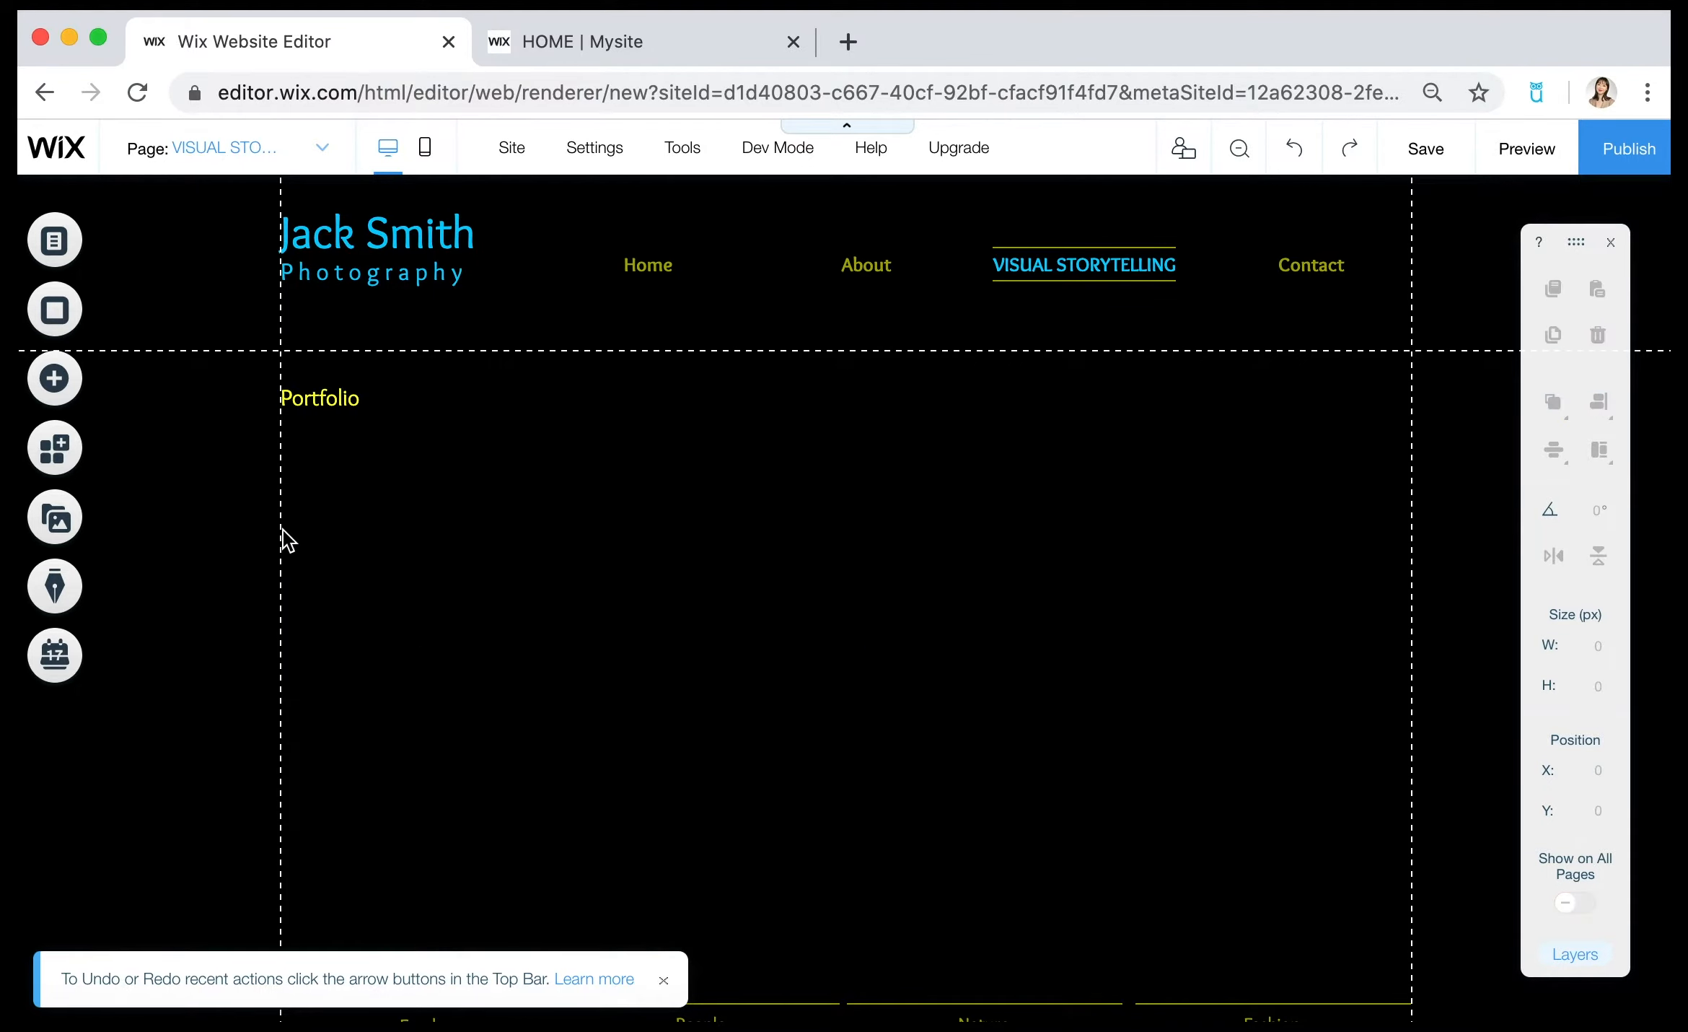
Add the slider gallery with arrows from the Slider Galleries to the emptied page.
click(99, 393)
click(139, 504)
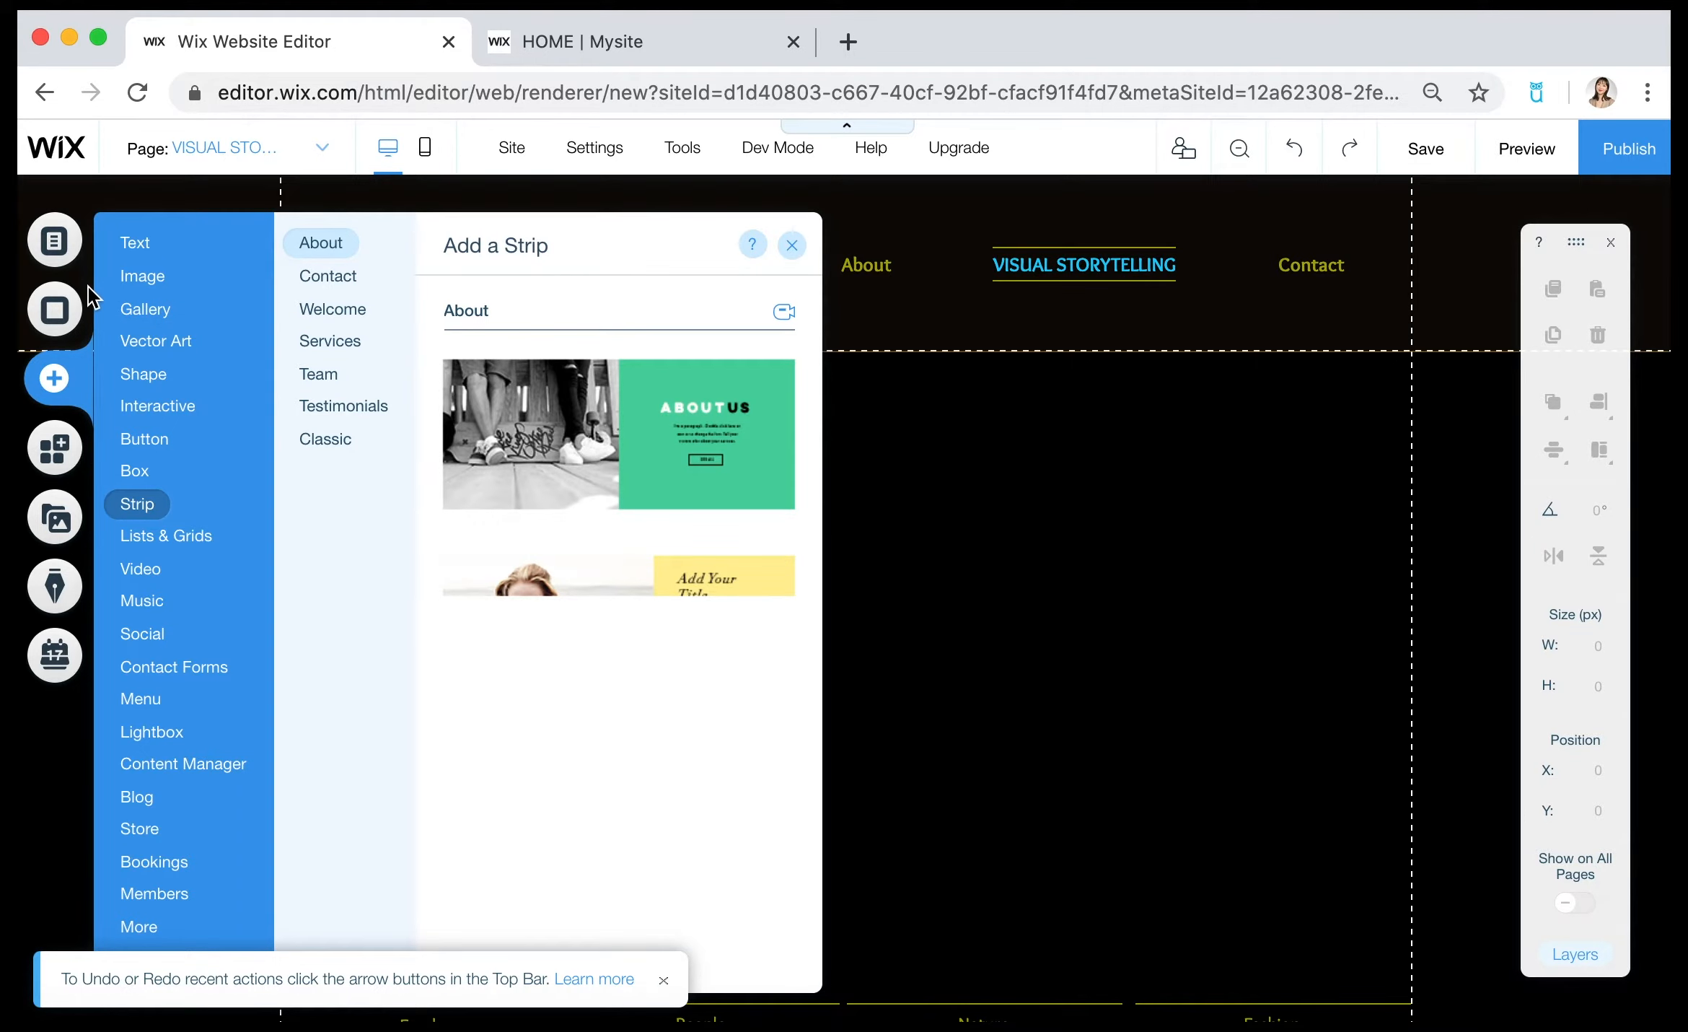
click(116, 241)
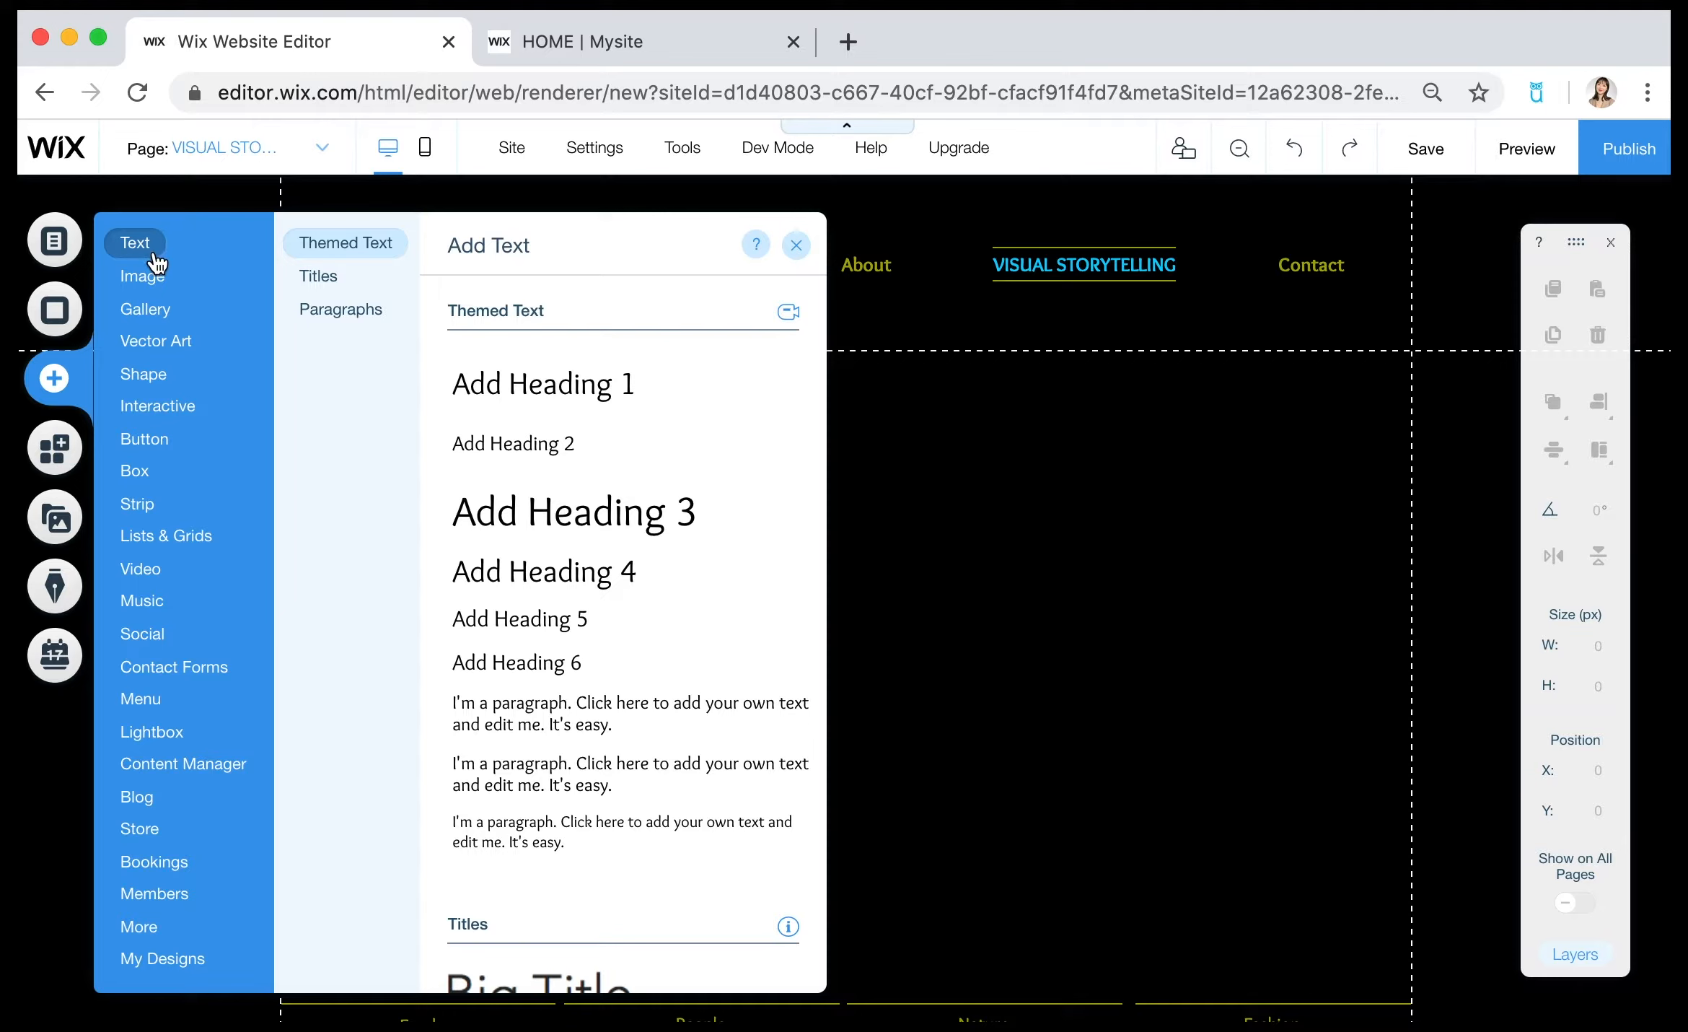
mouse_move(157, 315)
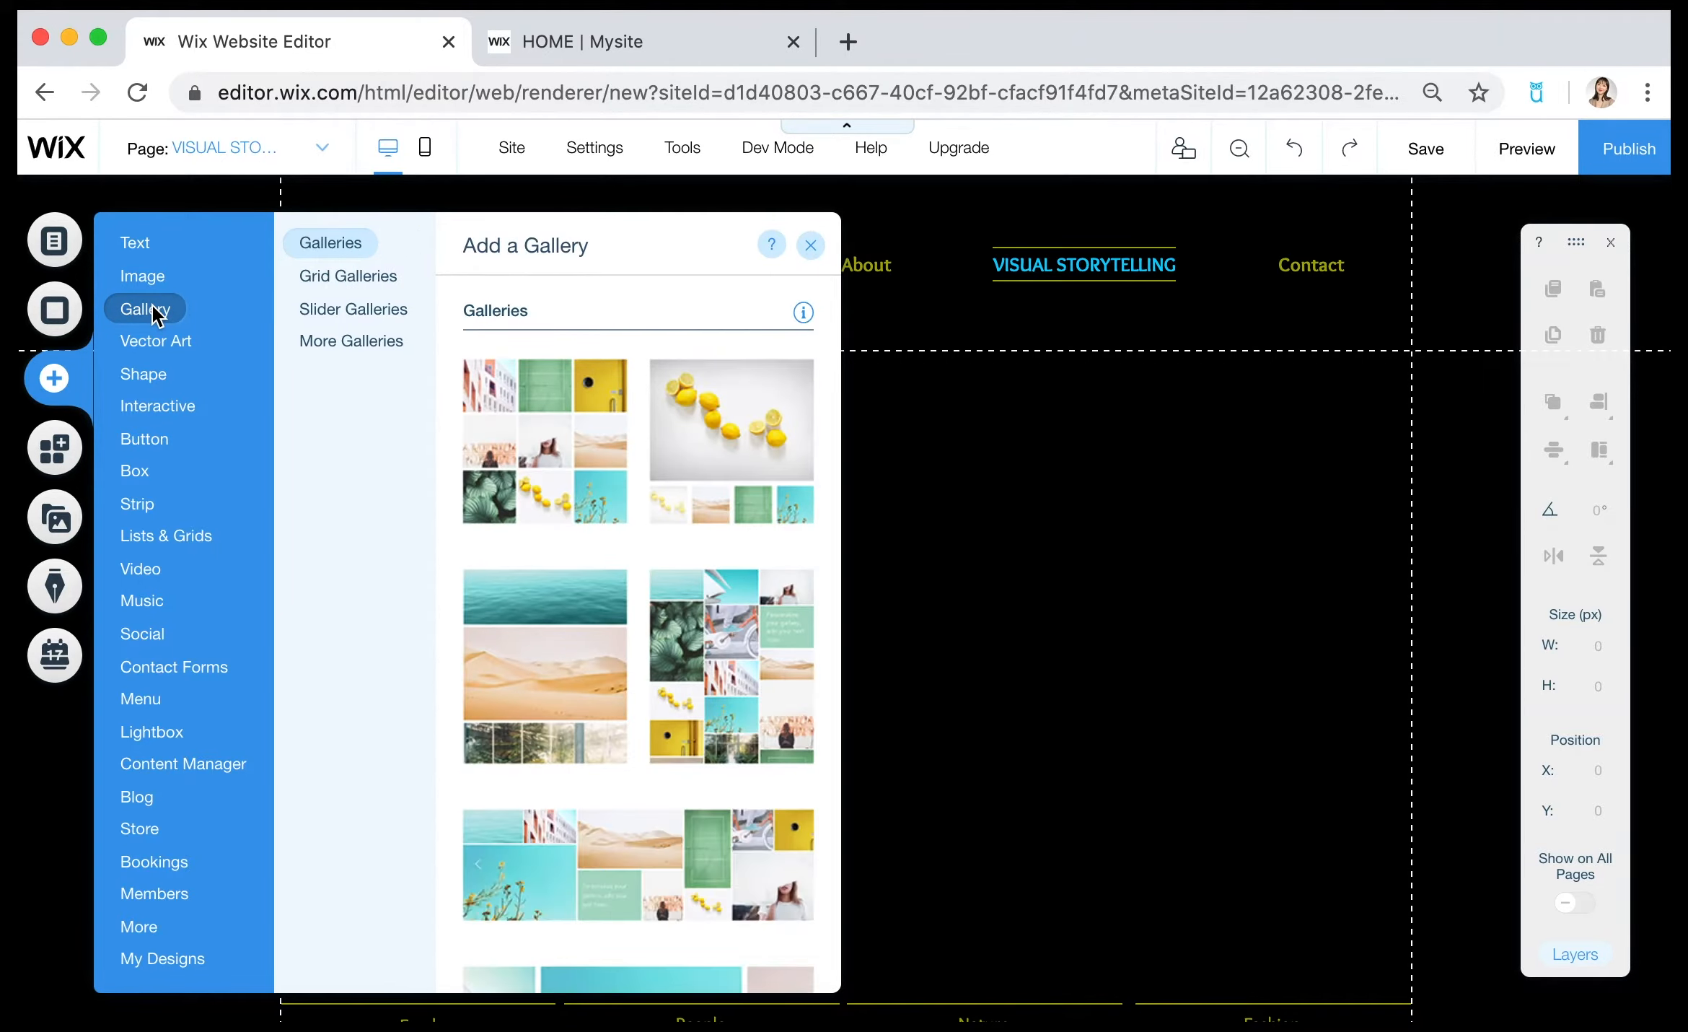
click(396, 326)
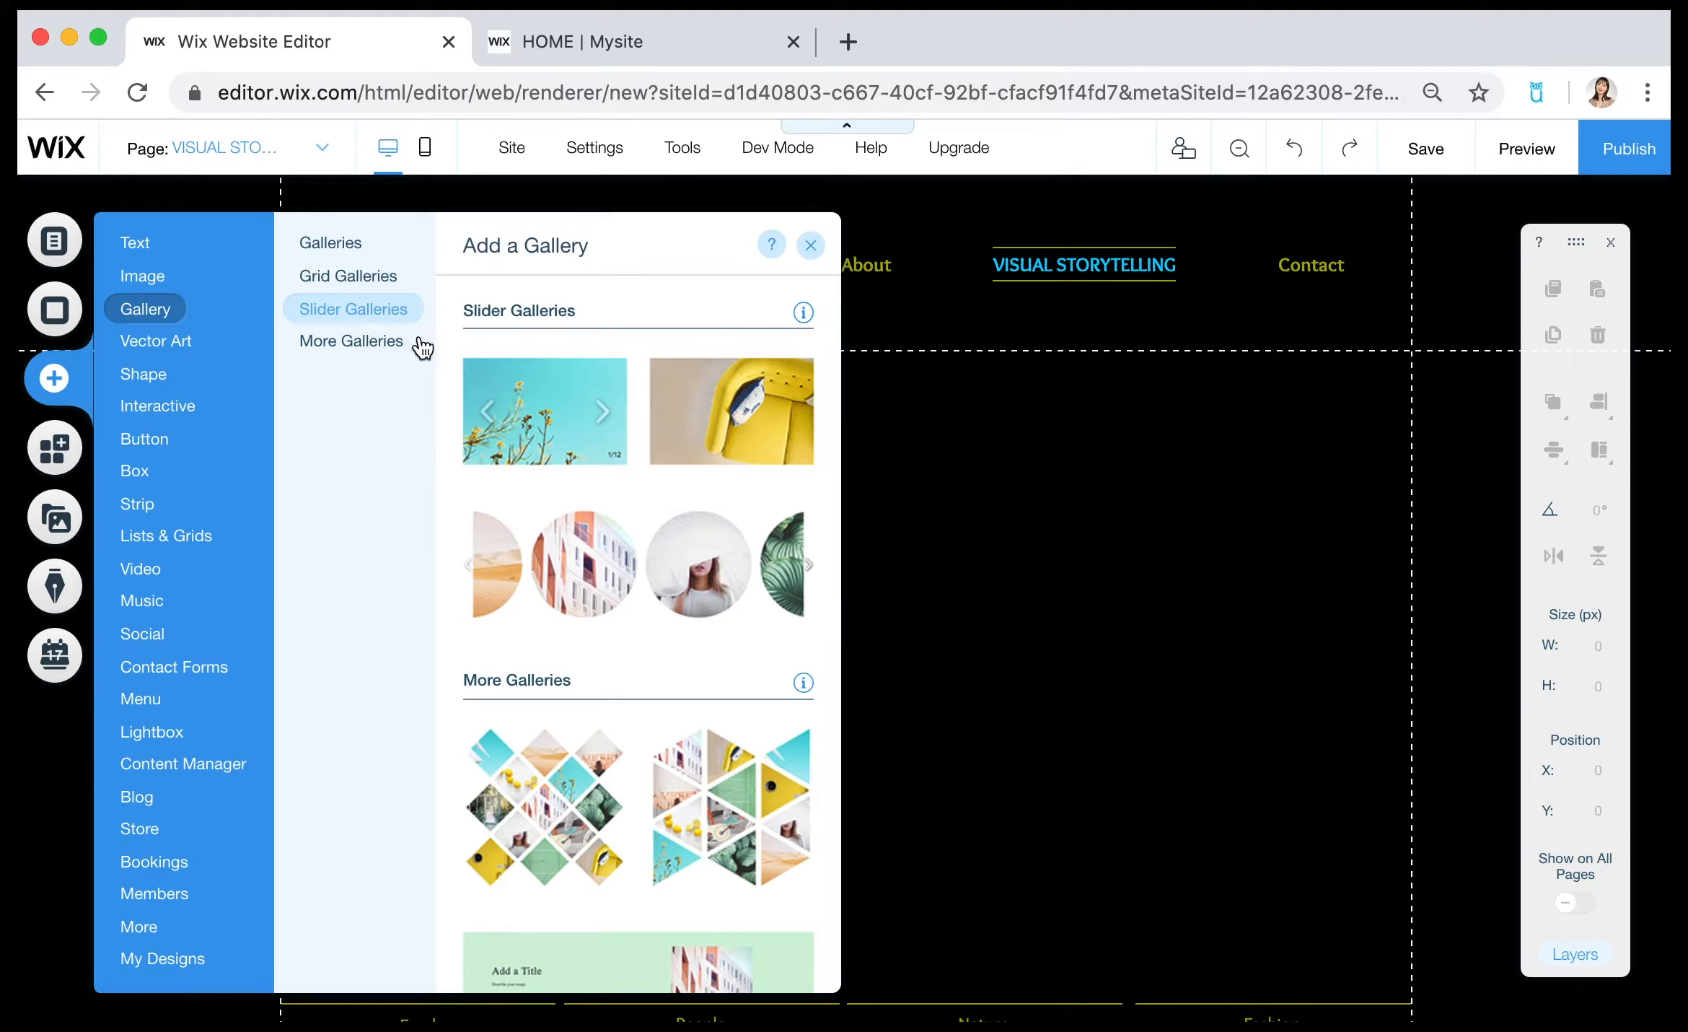
click(568, 429)
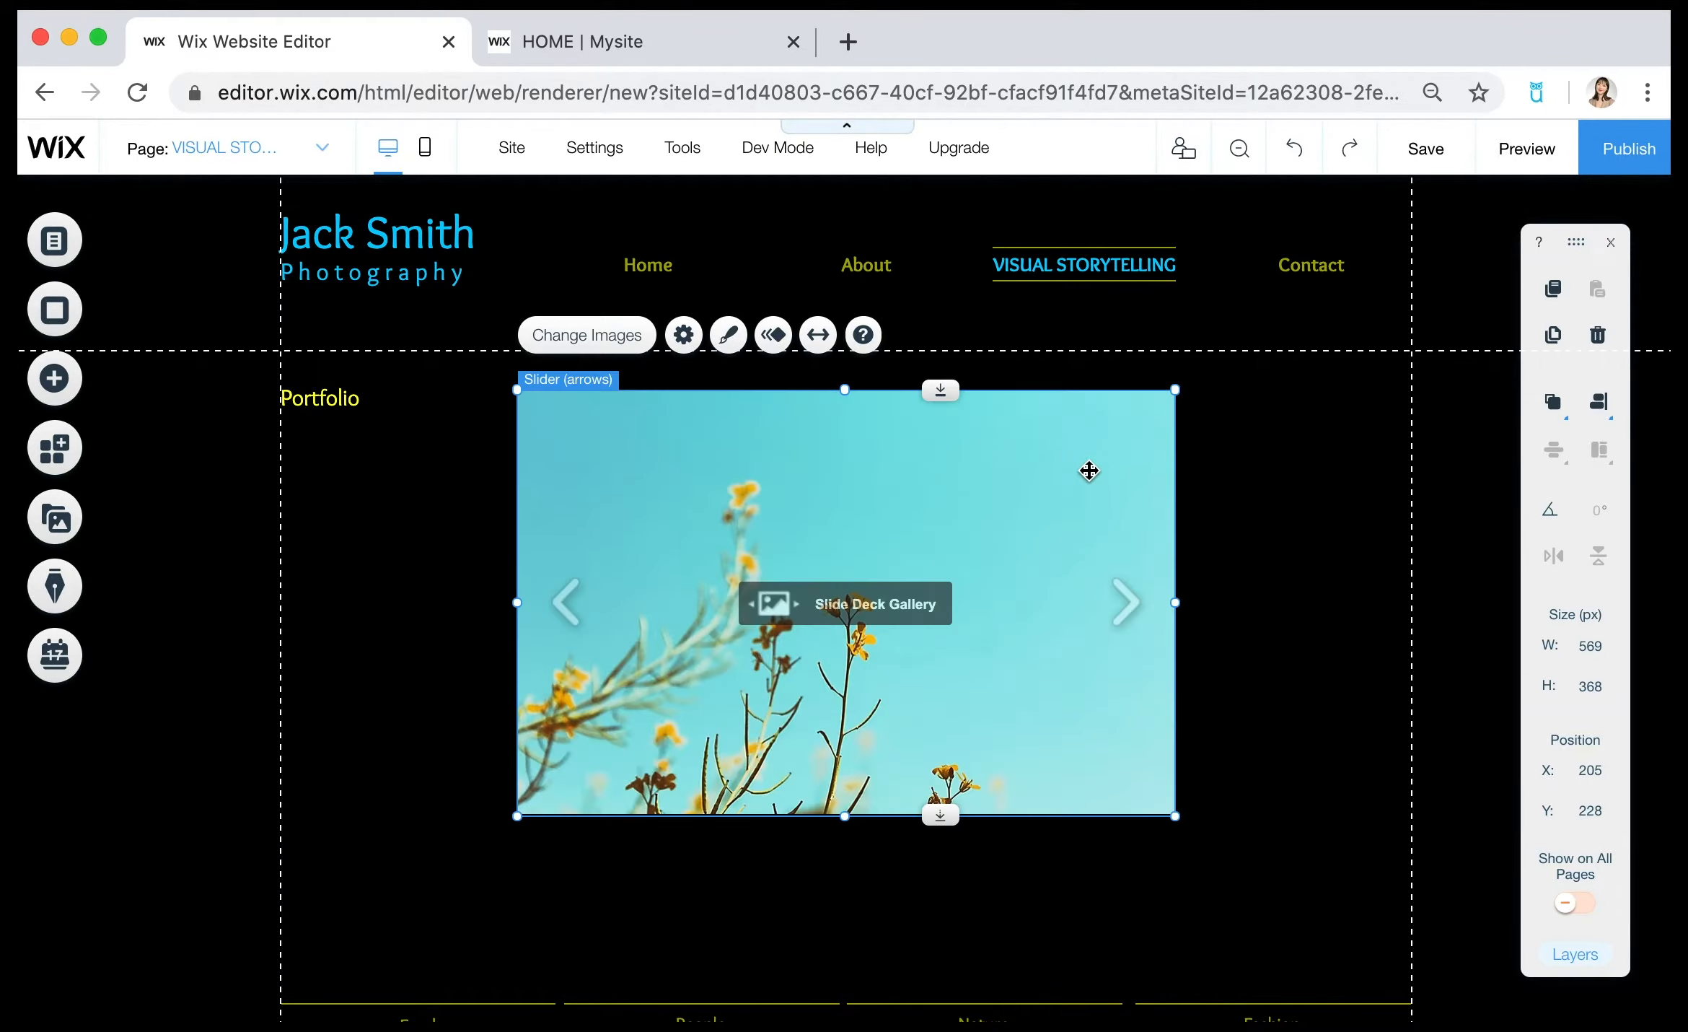
Enlarge the slider gallery to about 669 by 435 px and centre it below the header at about X 155, Y 268.
drag(1041, 587, 892, 530)
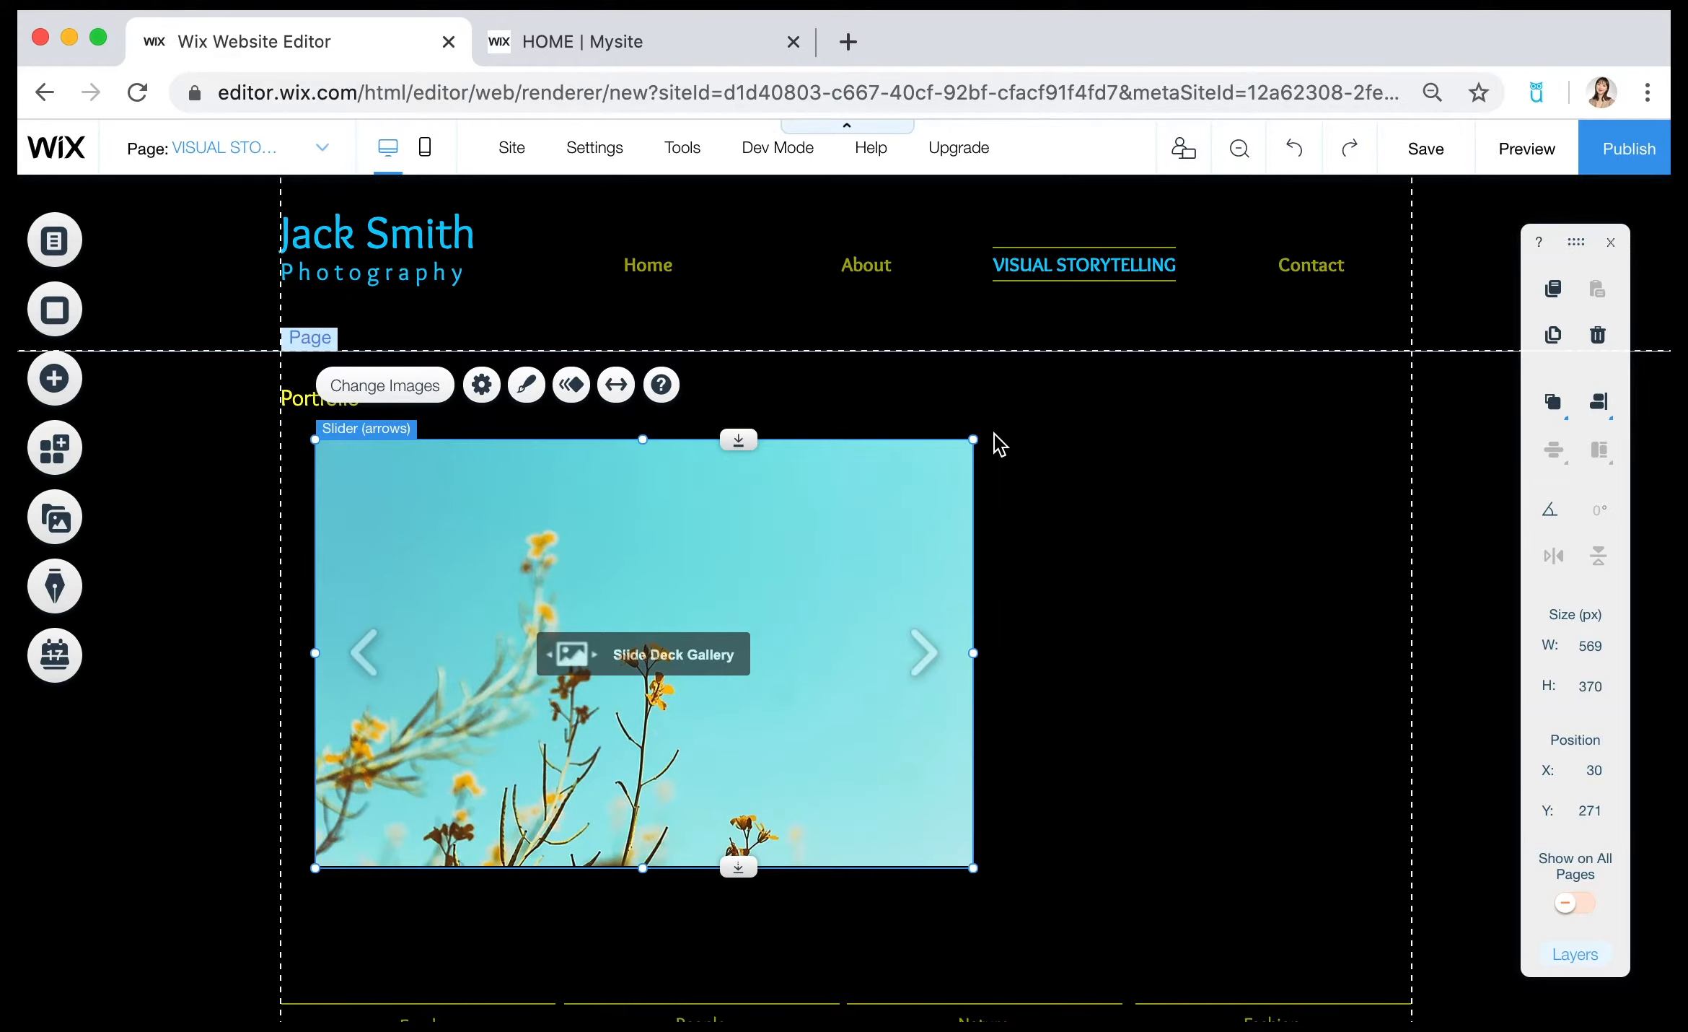
drag(975, 444, 1168, 512)
drag(823, 462, 966, 534)
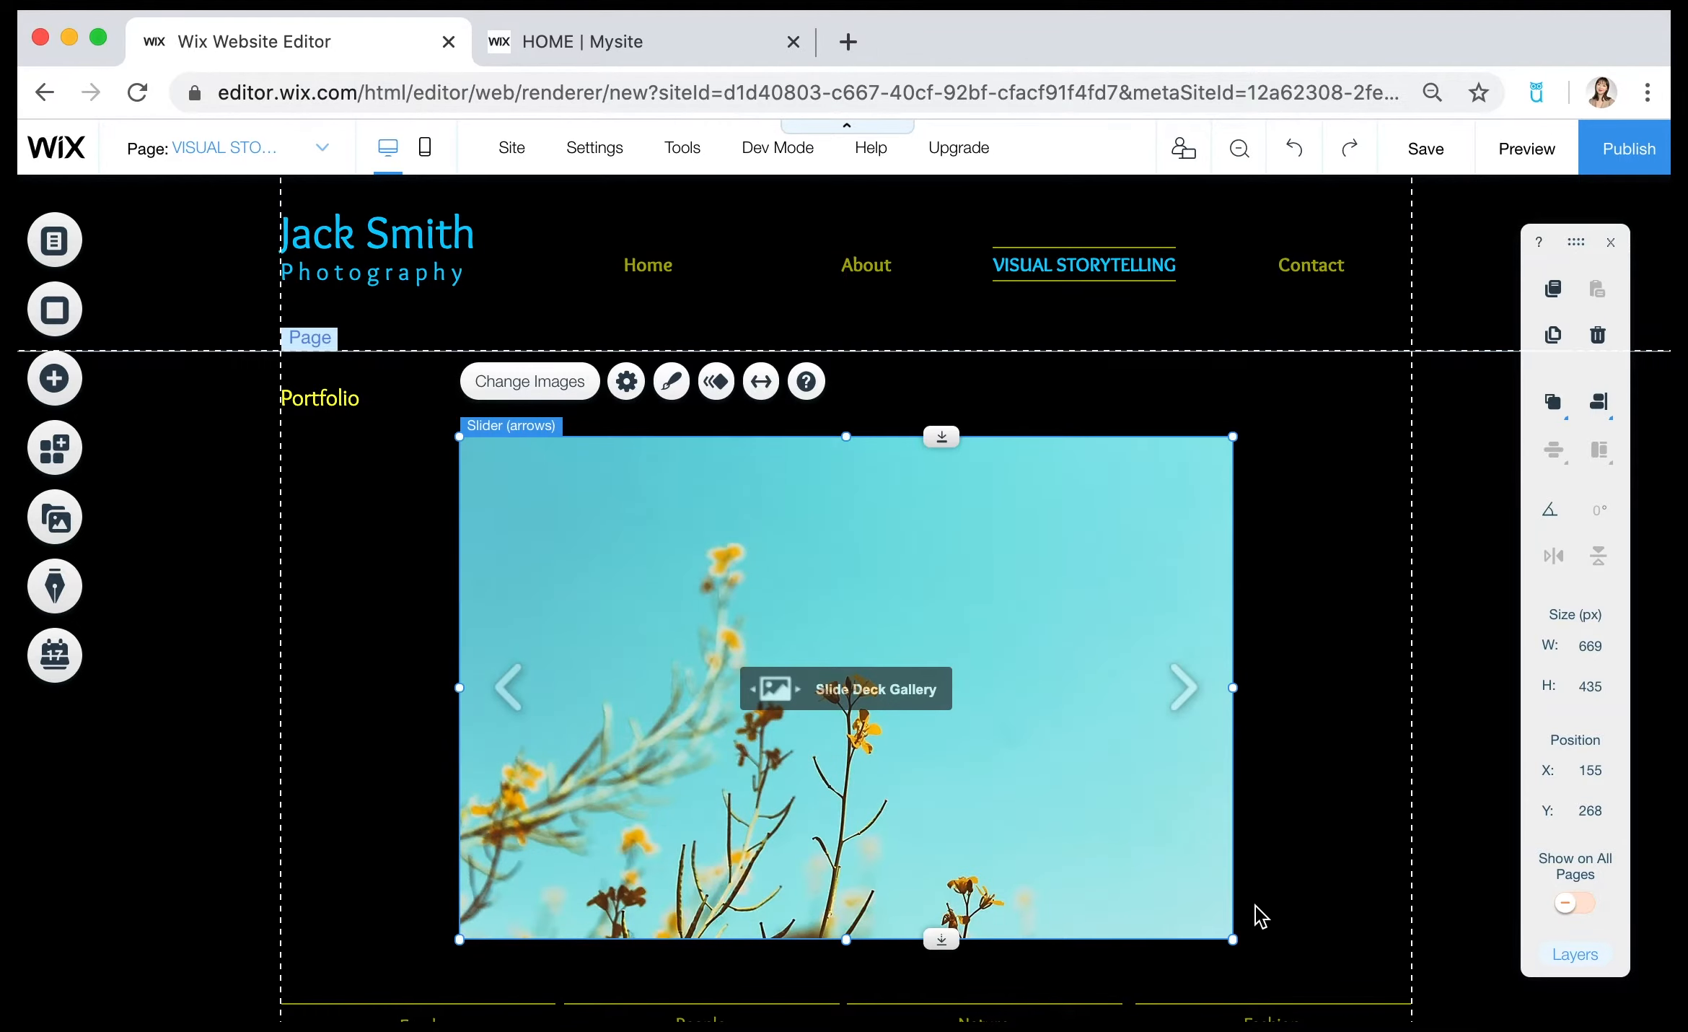
drag(1240, 942, 1297, 976)
click(1147, 890)
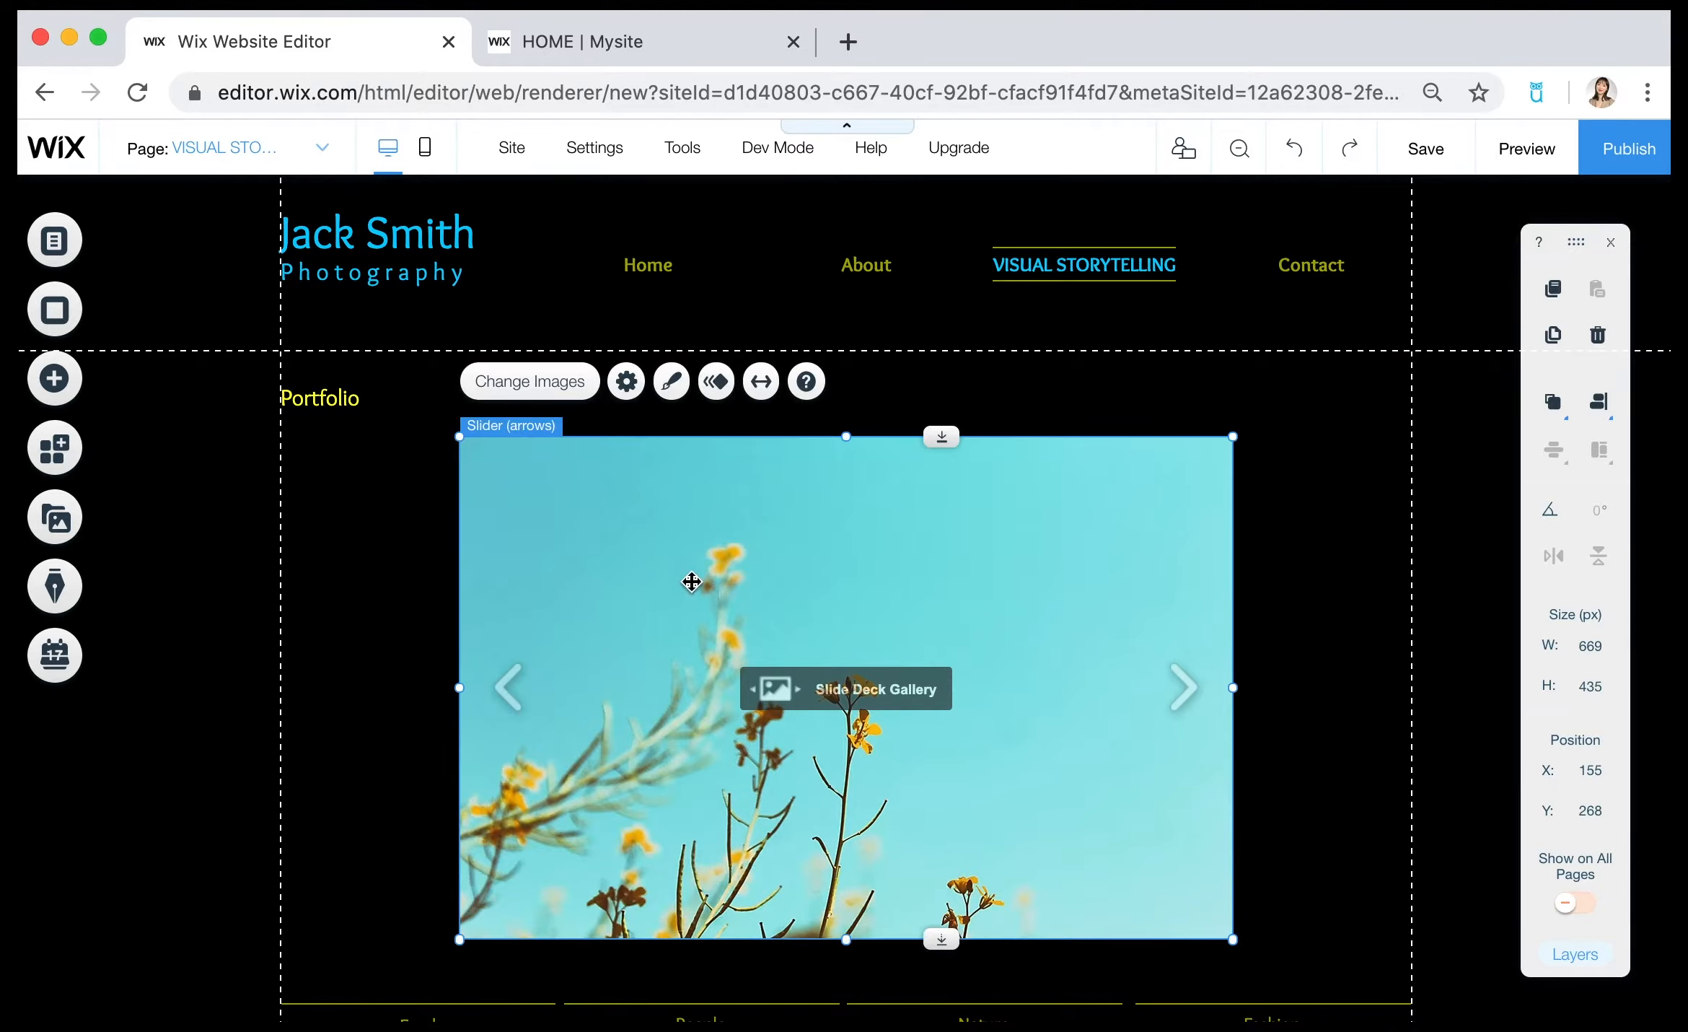
Give the gallery's first image the description "spring flower..." and the title "summer".
click(539, 382)
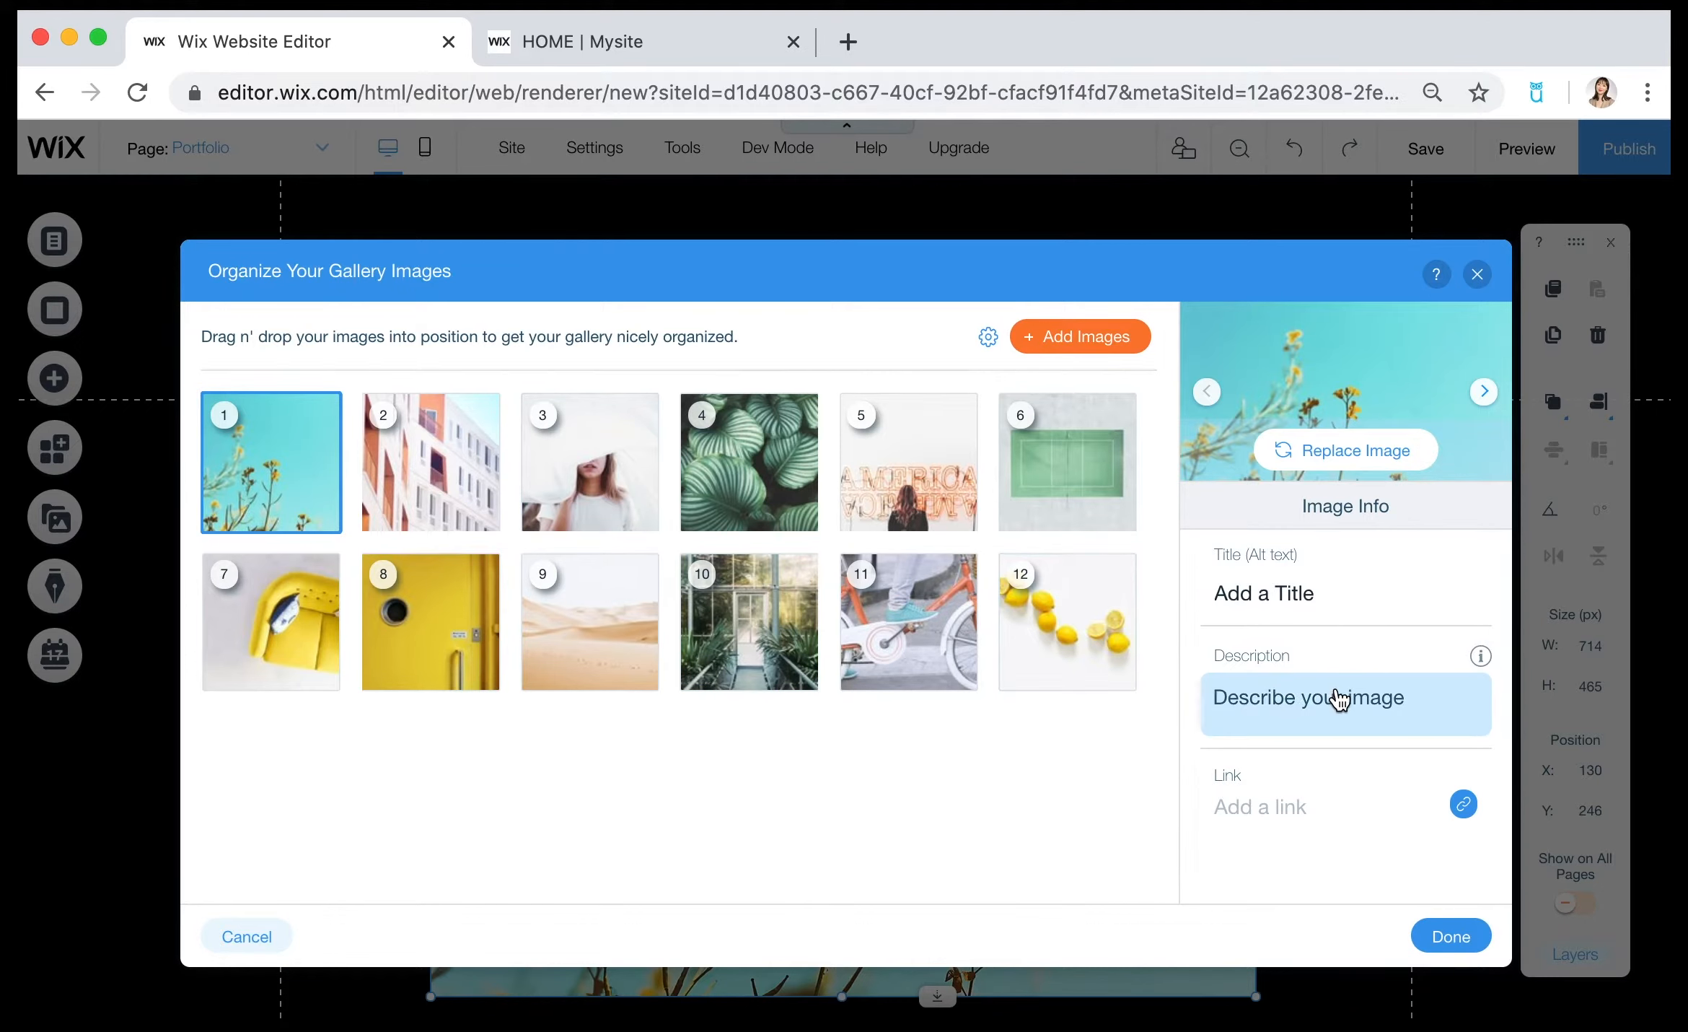
click(1320, 703)
key(BackSpace)
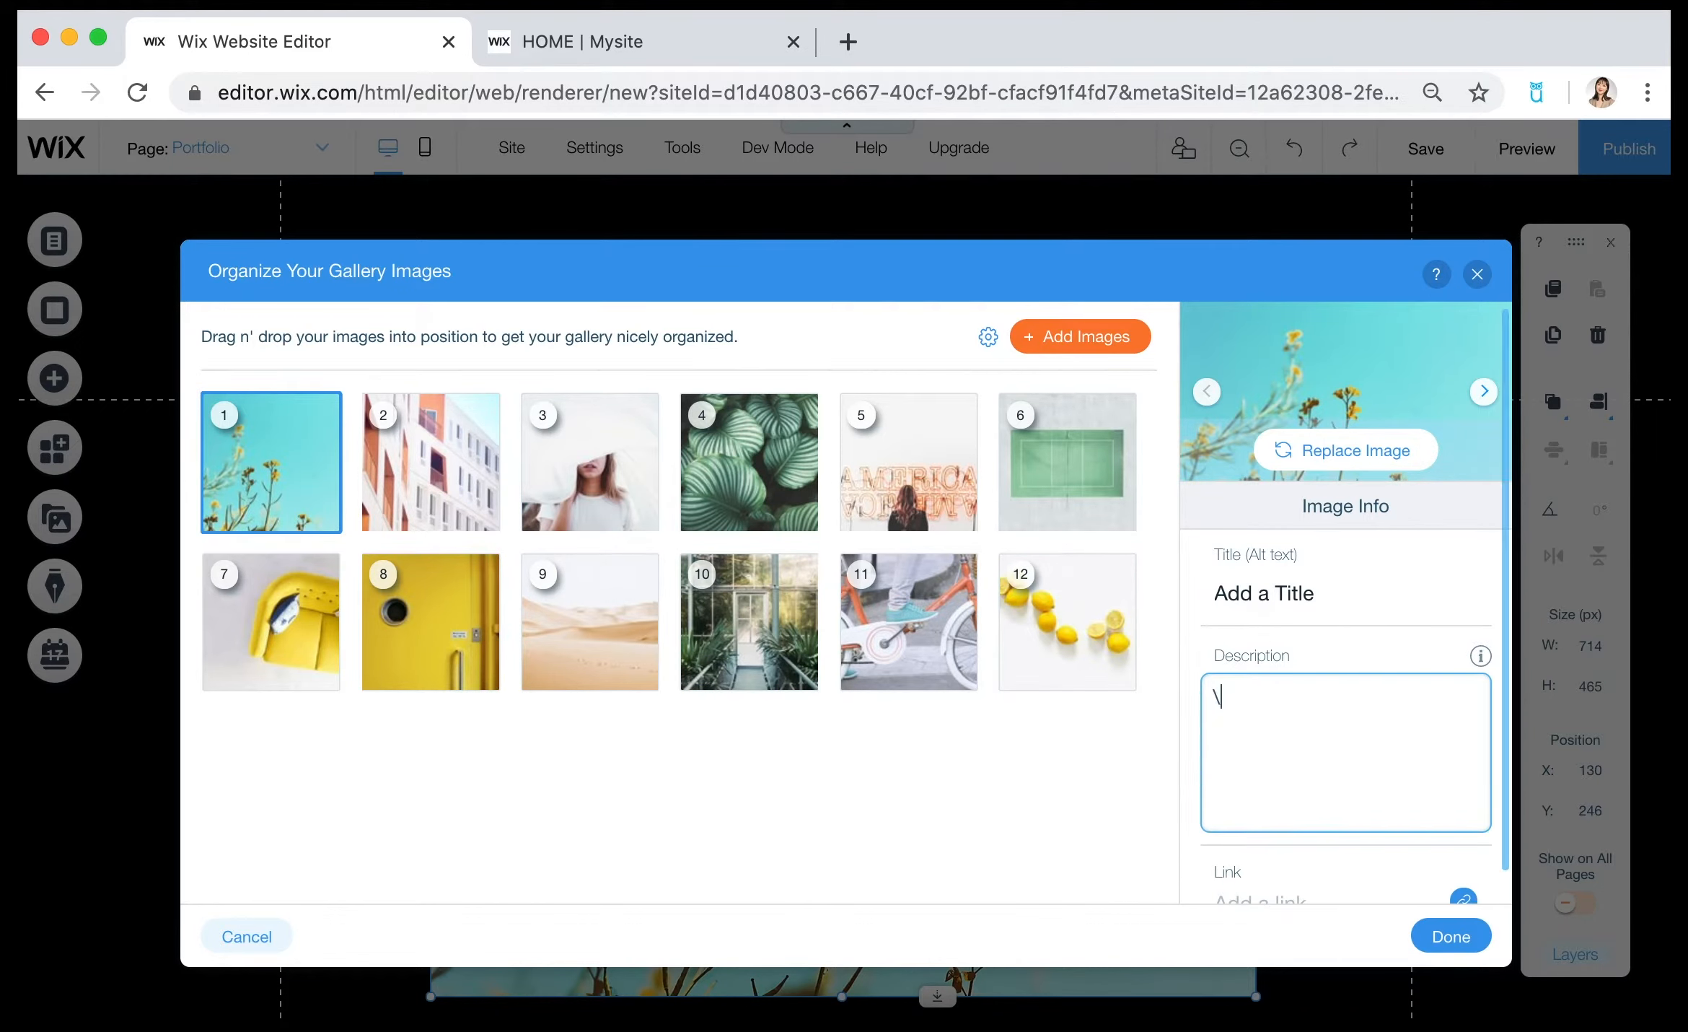
key(BackSpace)
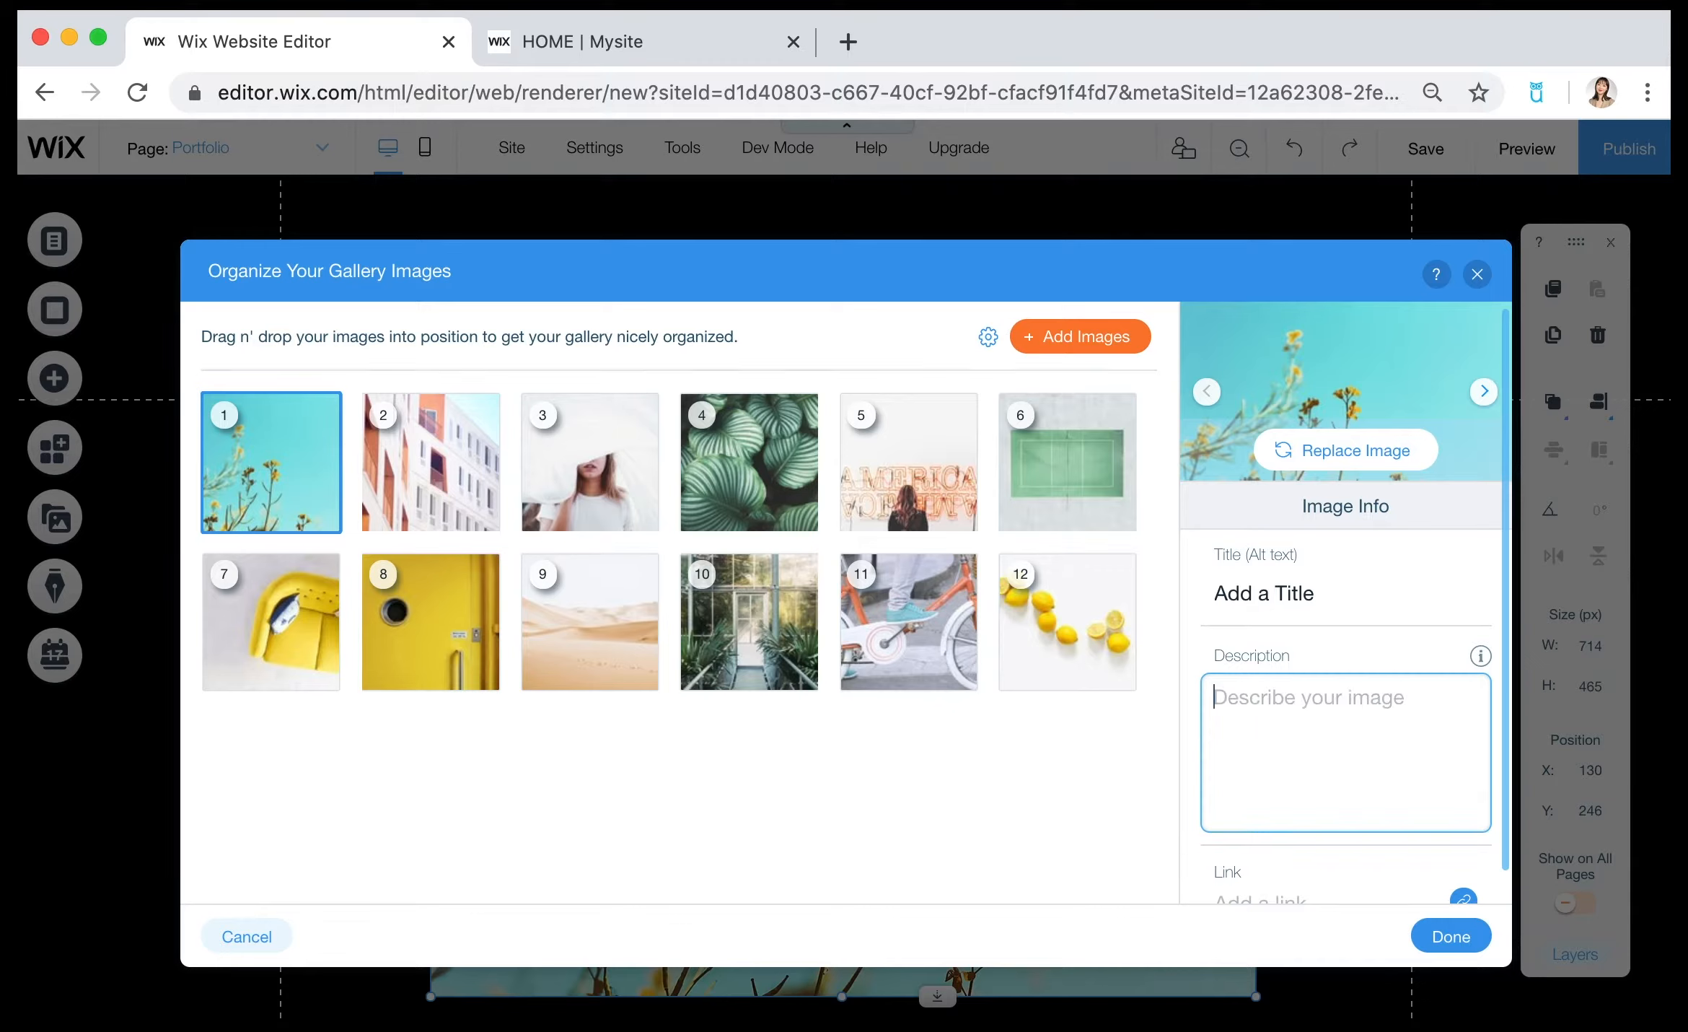
text(spring flo)
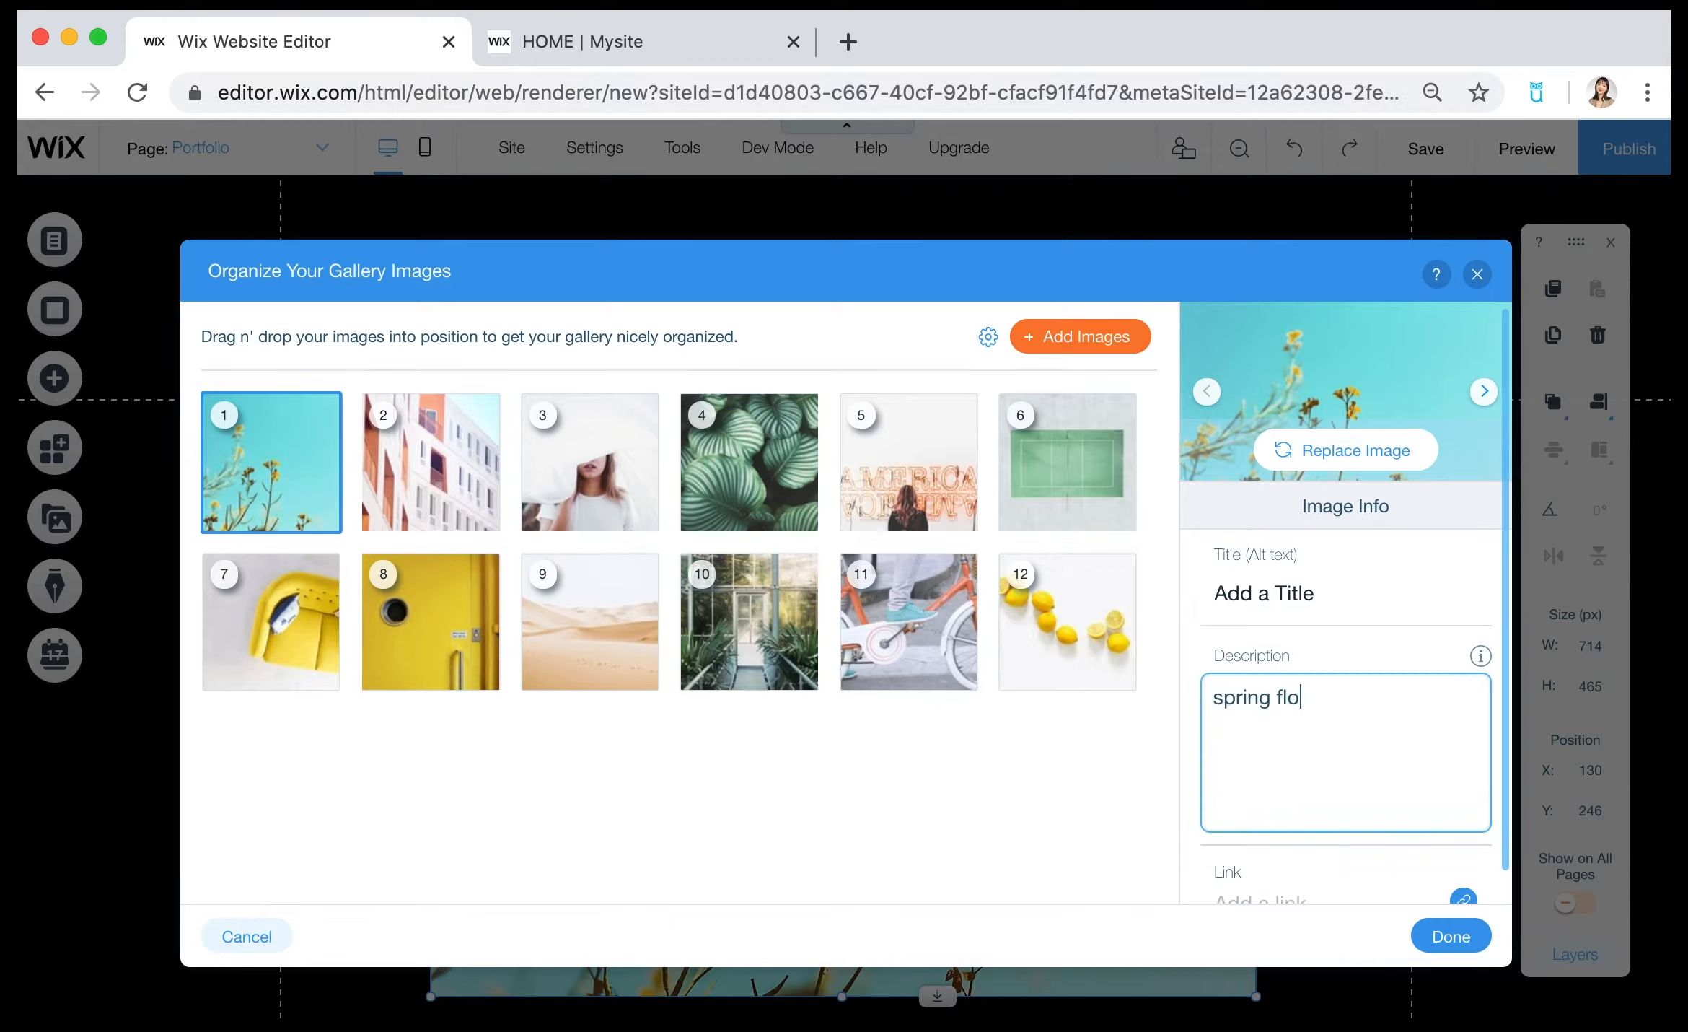
text(wer...)
click(1292, 593)
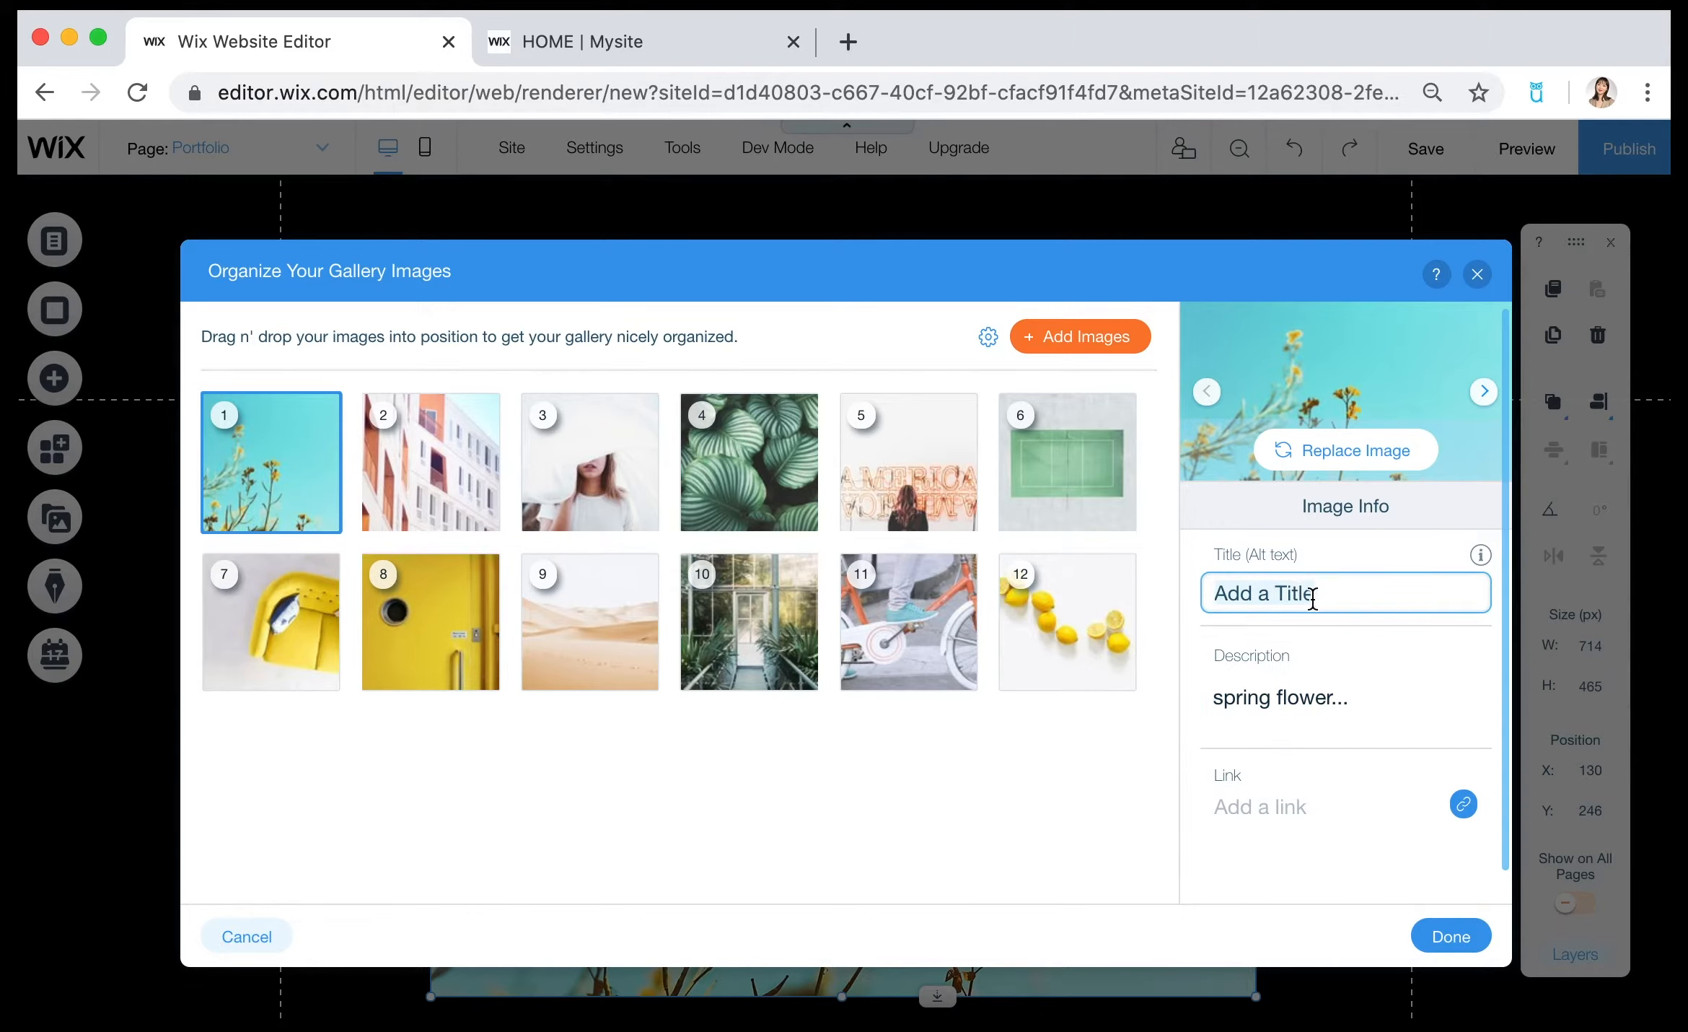
text(summer)
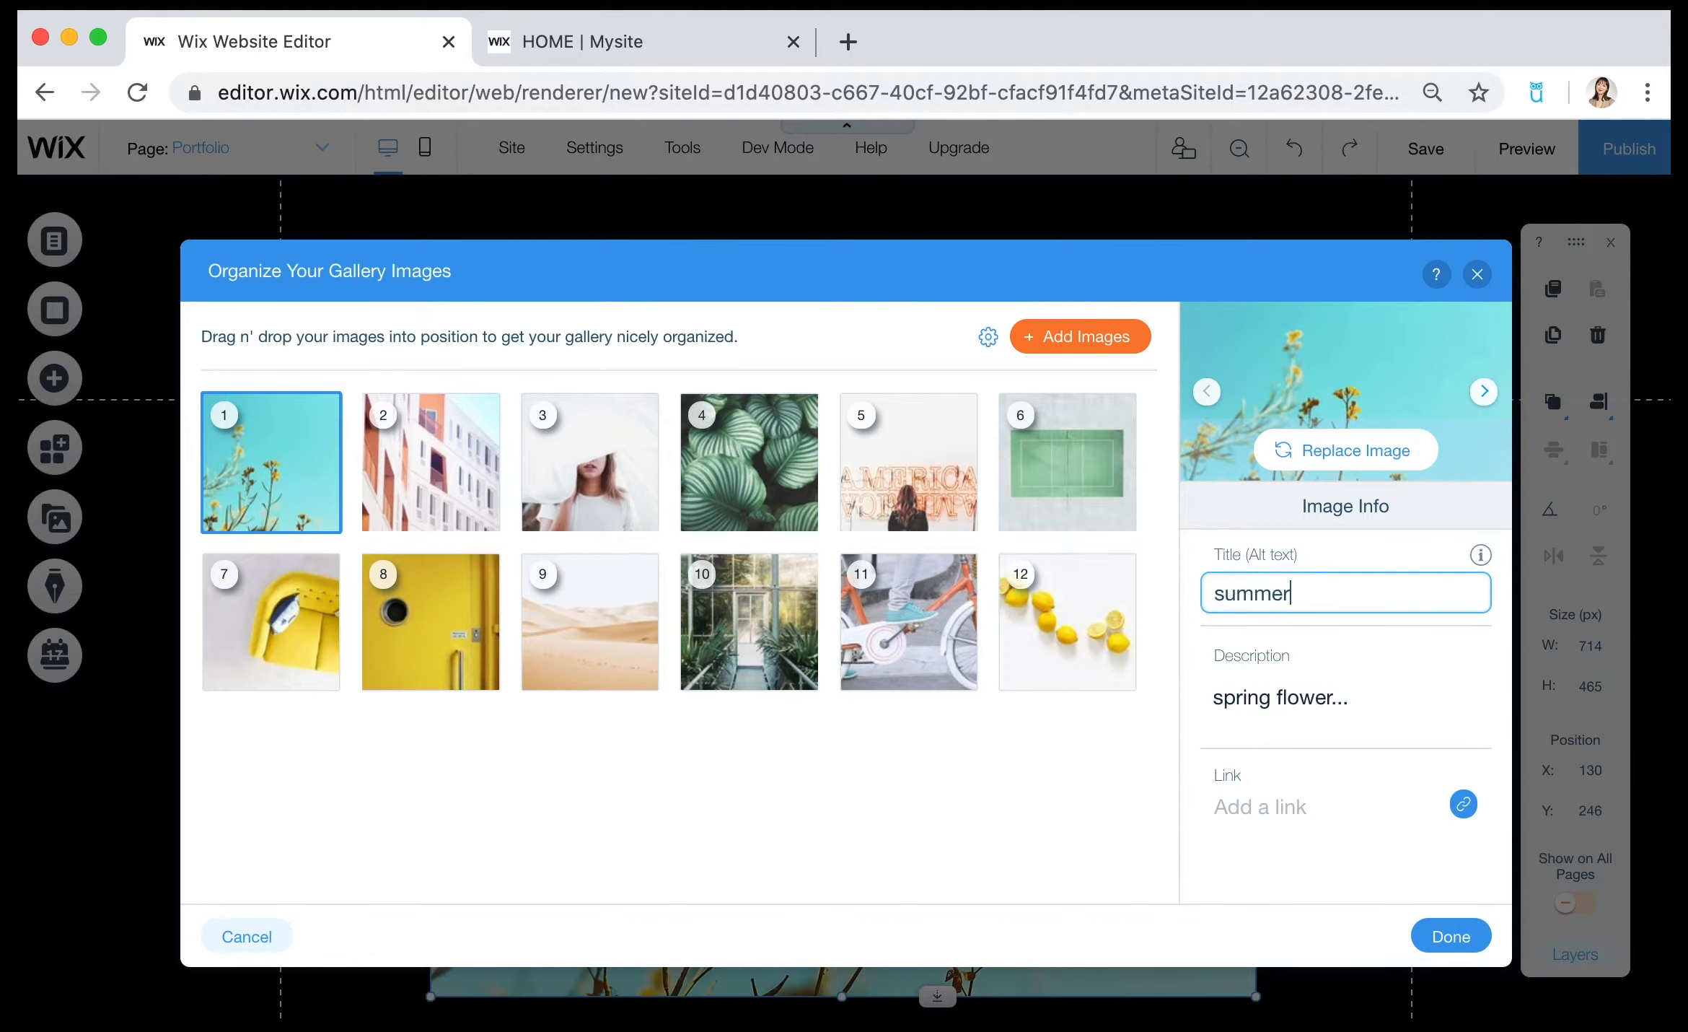
click(1453, 935)
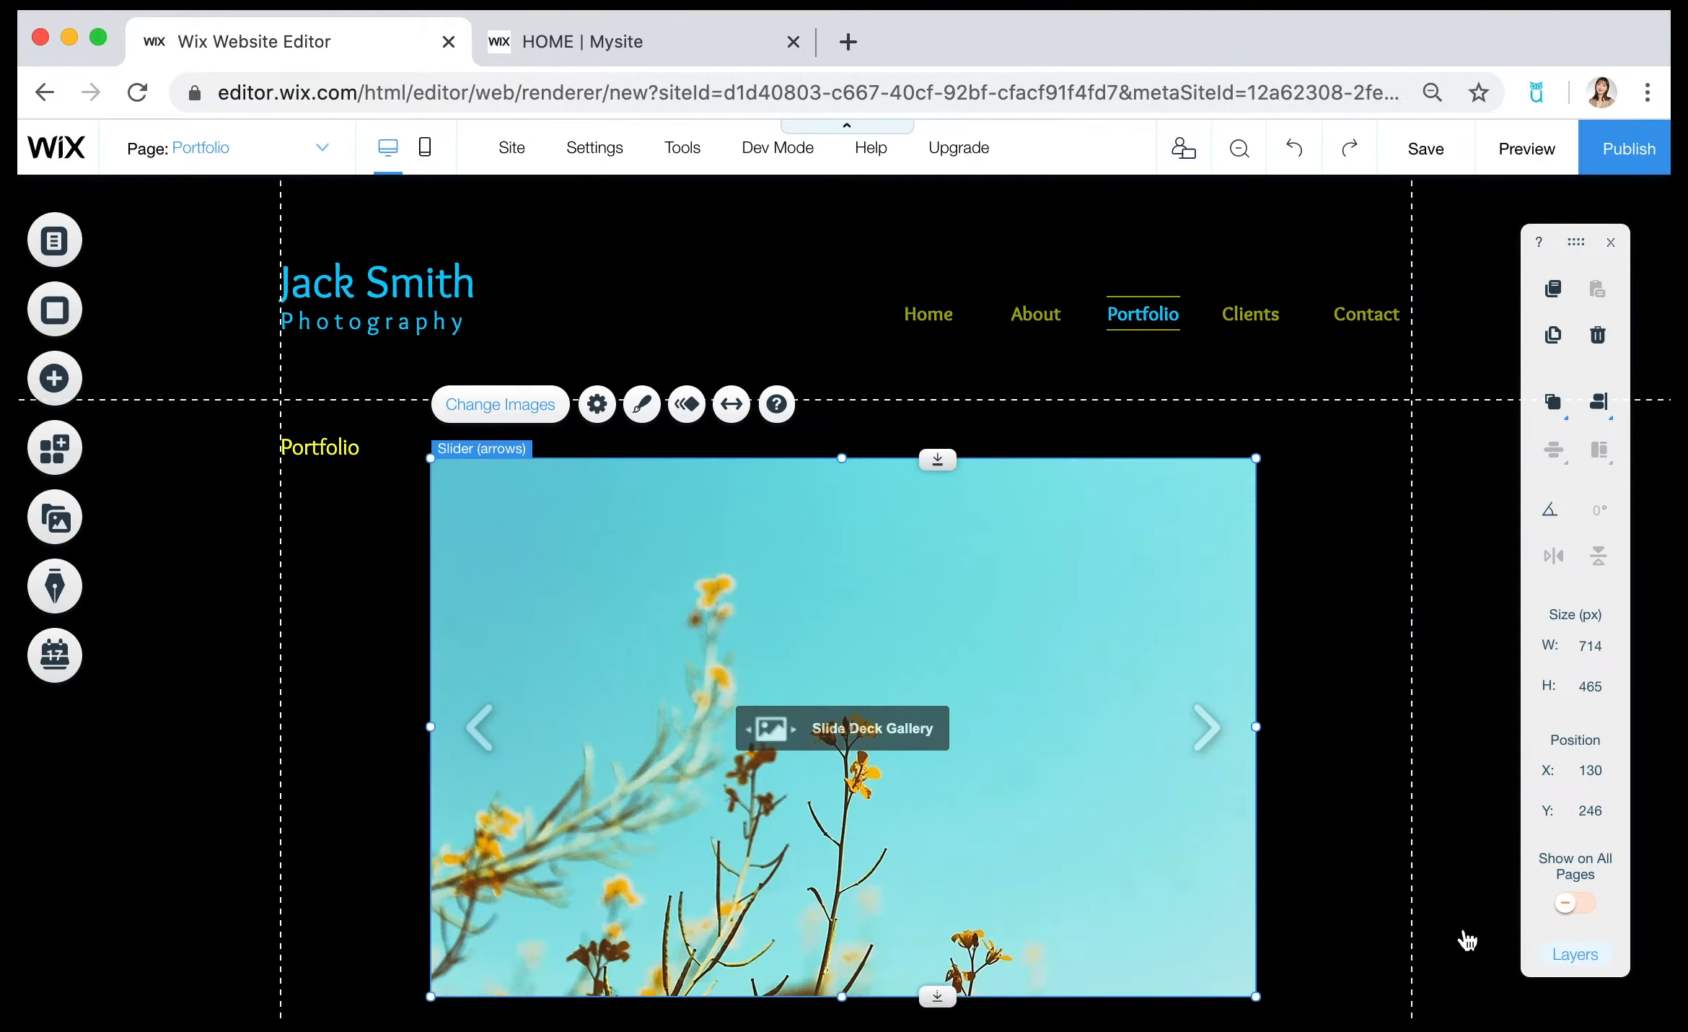
Preview the site and check the slider gallery's caption and its forward and backward navigation.
click(1528, 152)
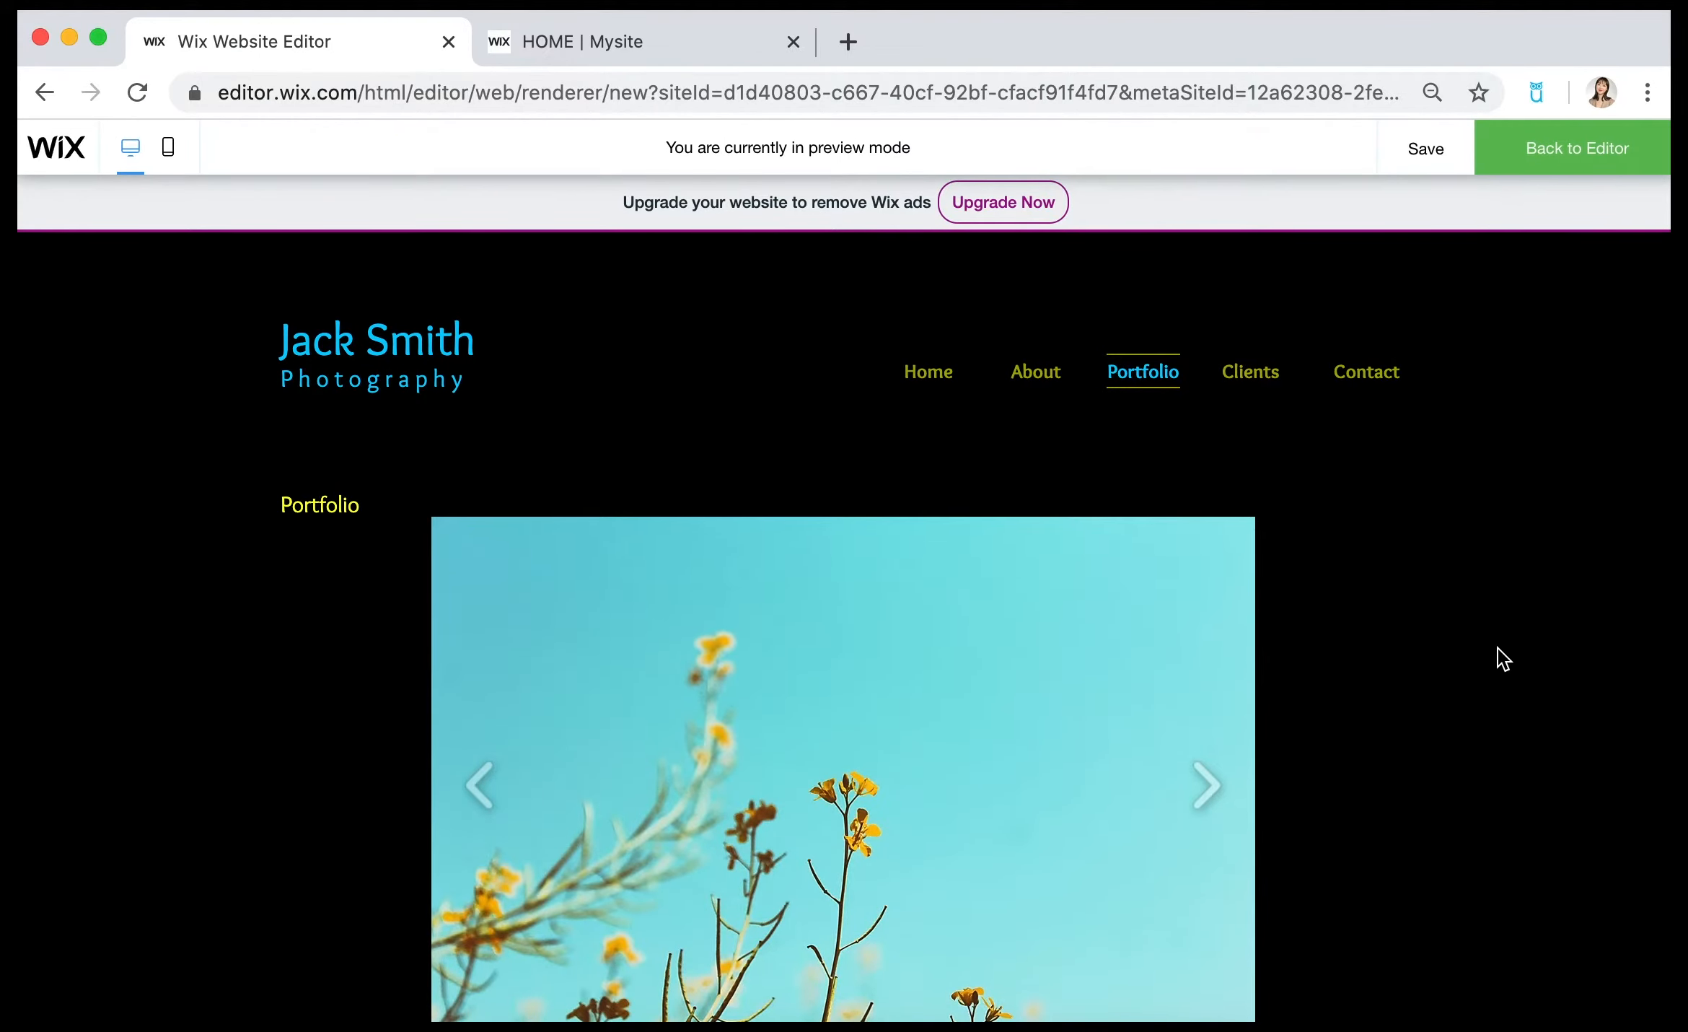
scroll(1498, 648, down, 2)
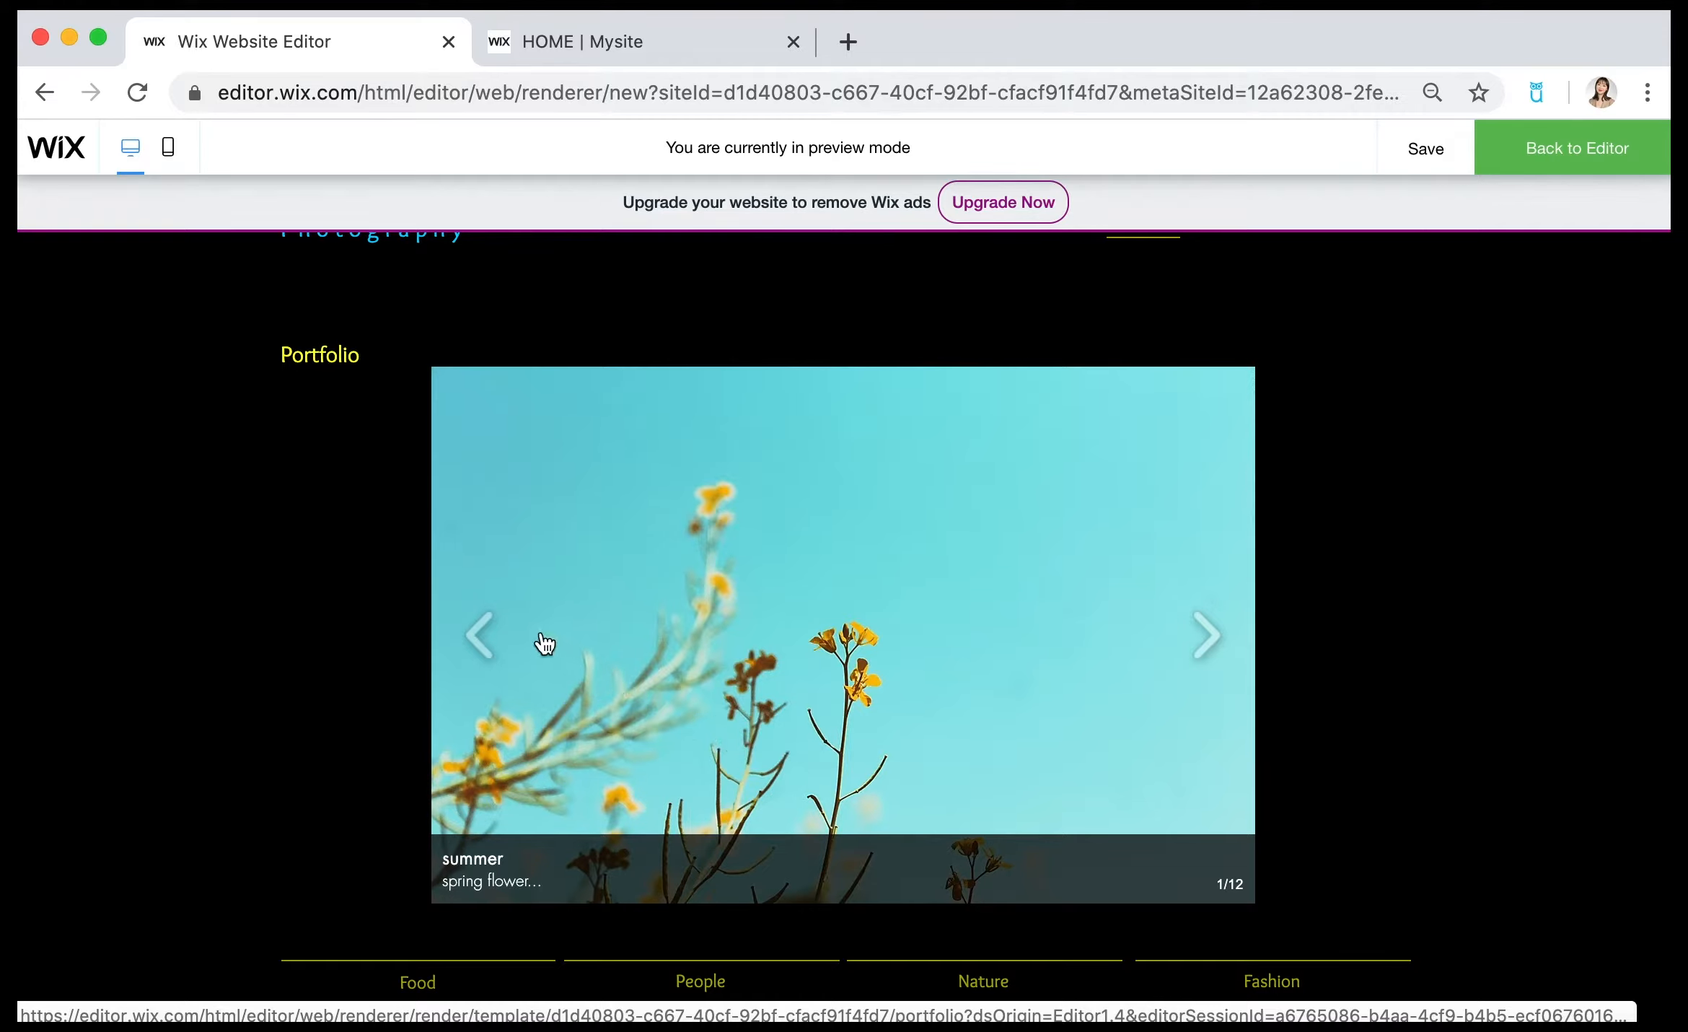
click(1211, 645)
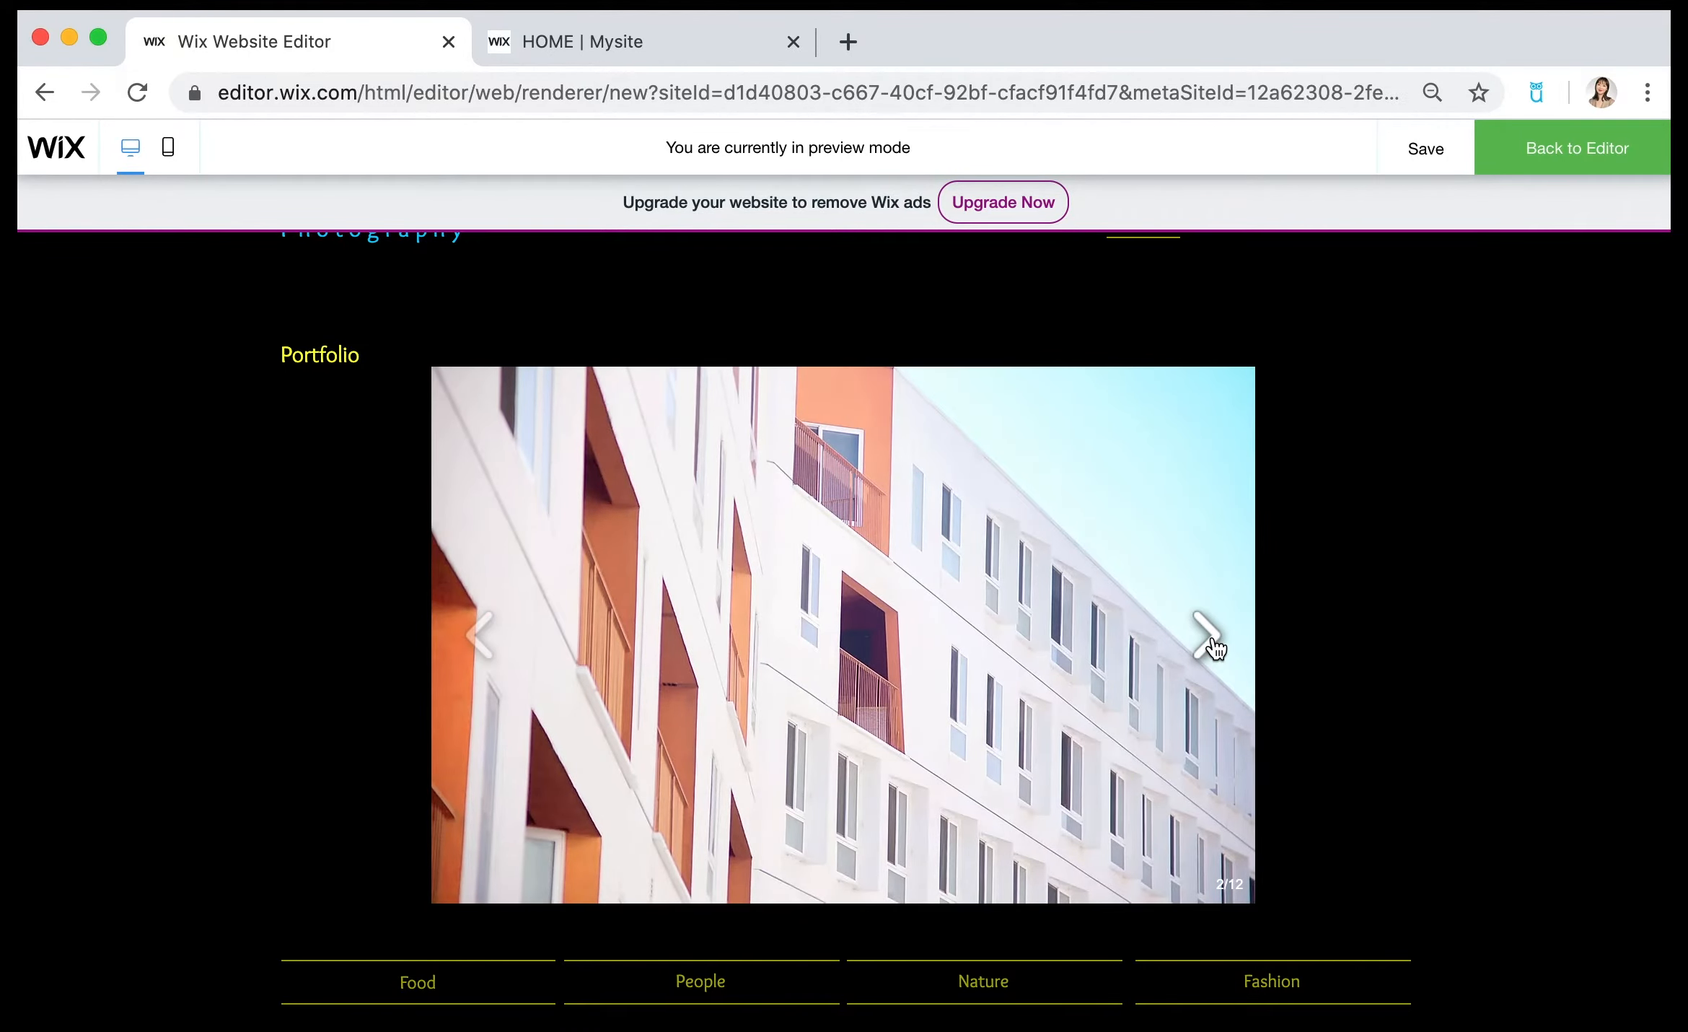
click(480, 644)
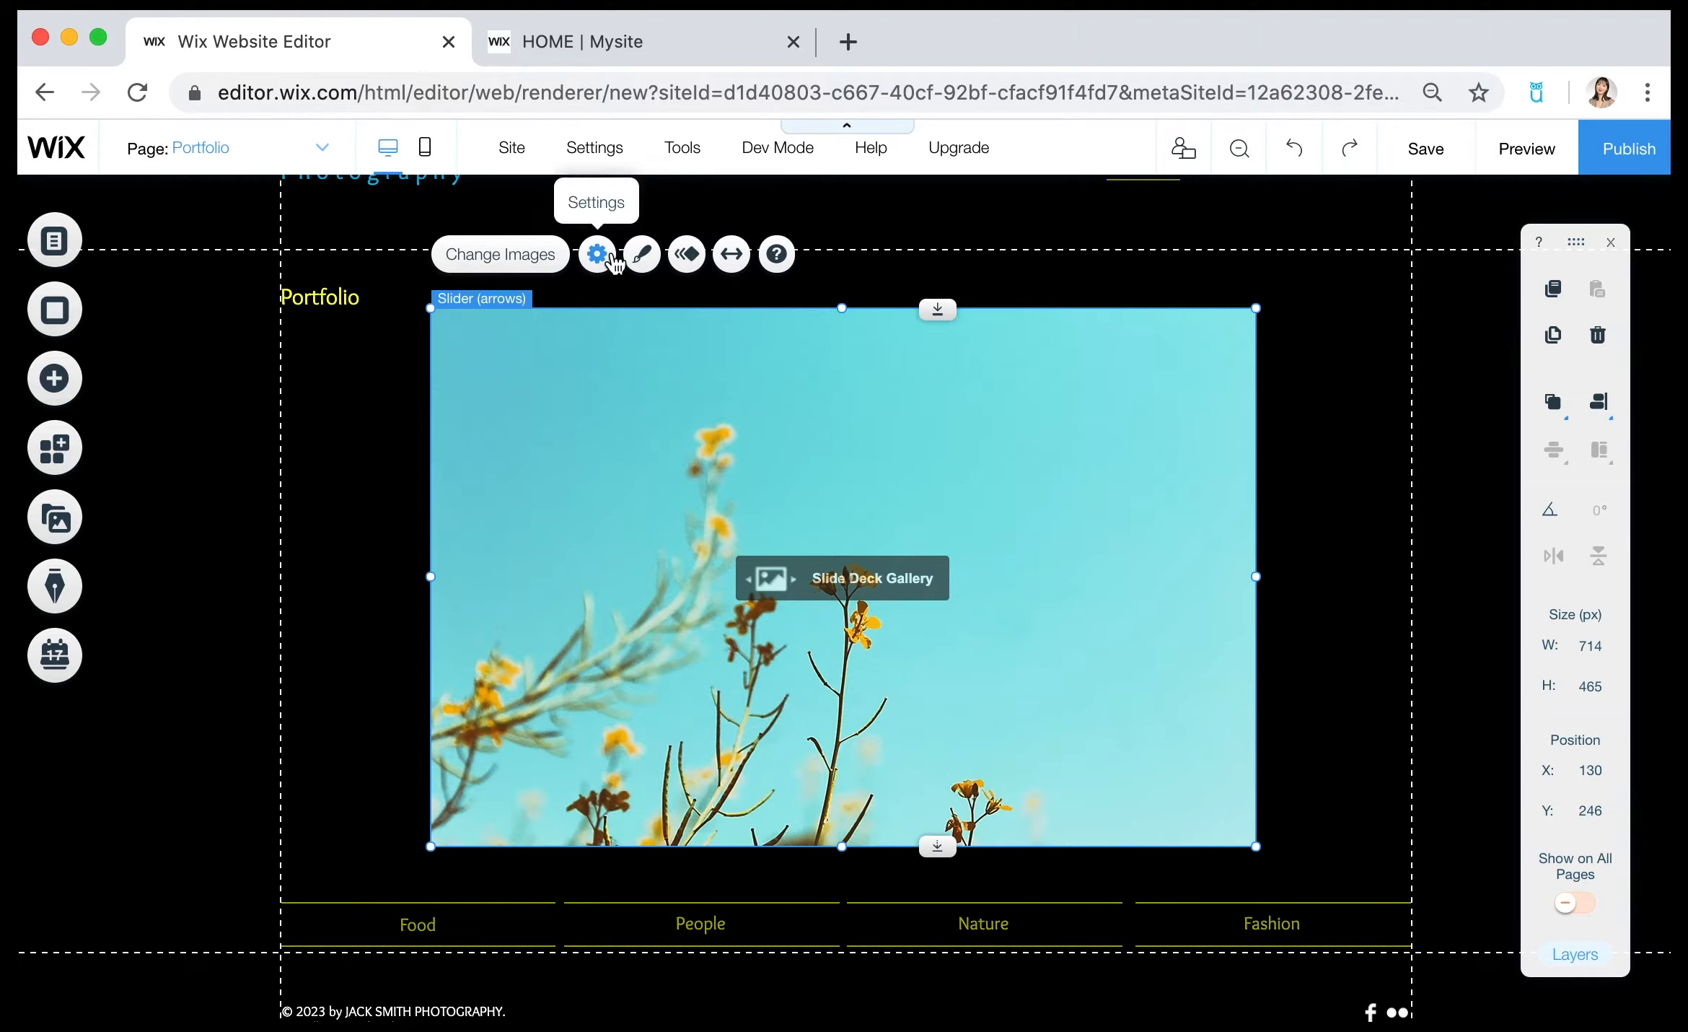
Change the gallery's design to the Masonry grid layout with descriptions under the images.
click(639, 258)
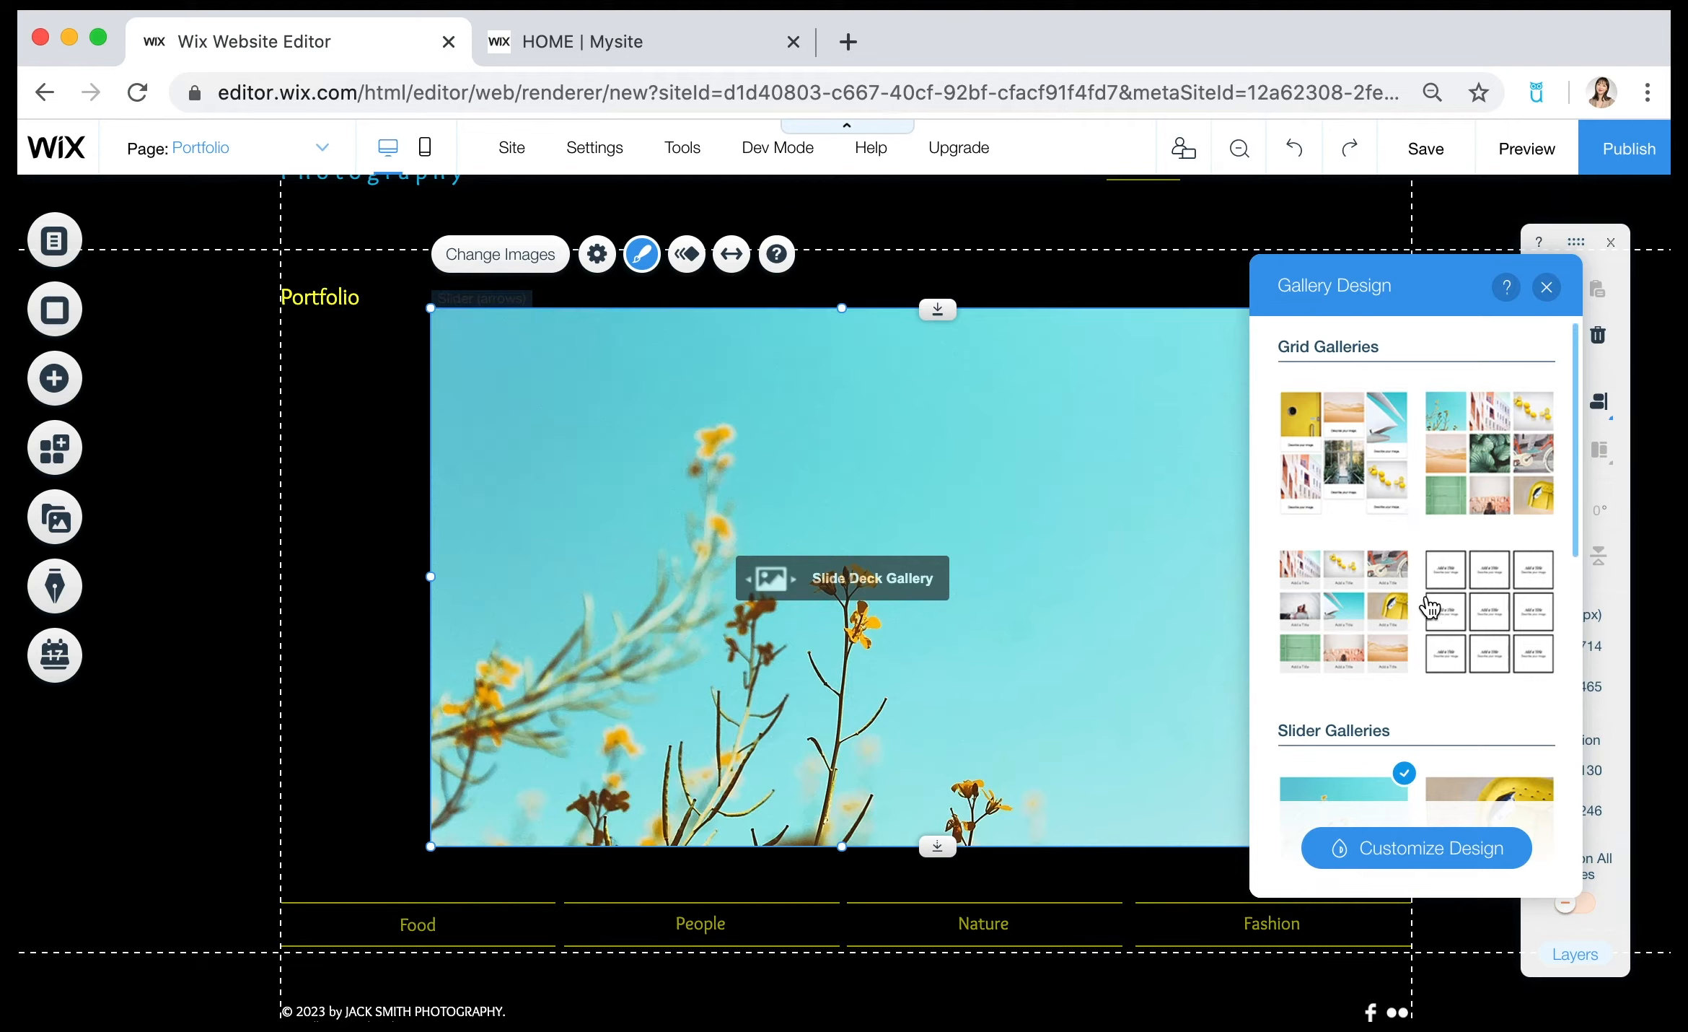
scroll(1425, 606, down, 2)
scroll(1425, 606, down, 3)
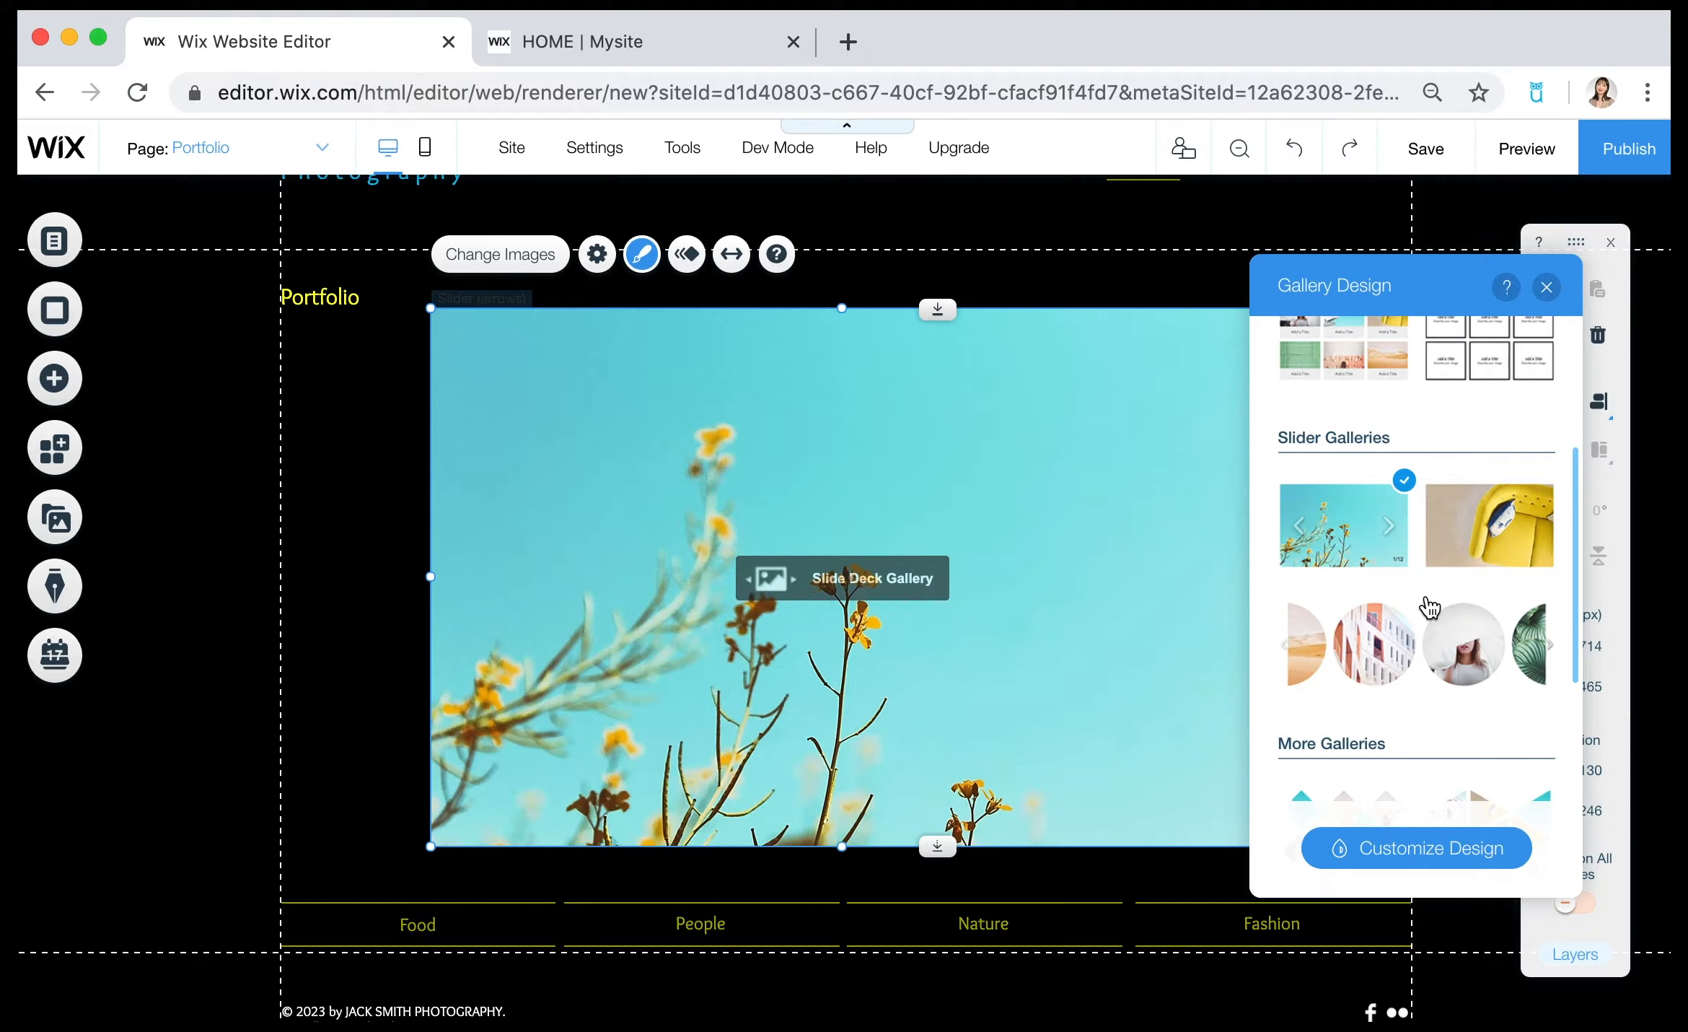
scroll(1430, 609, up, 4)
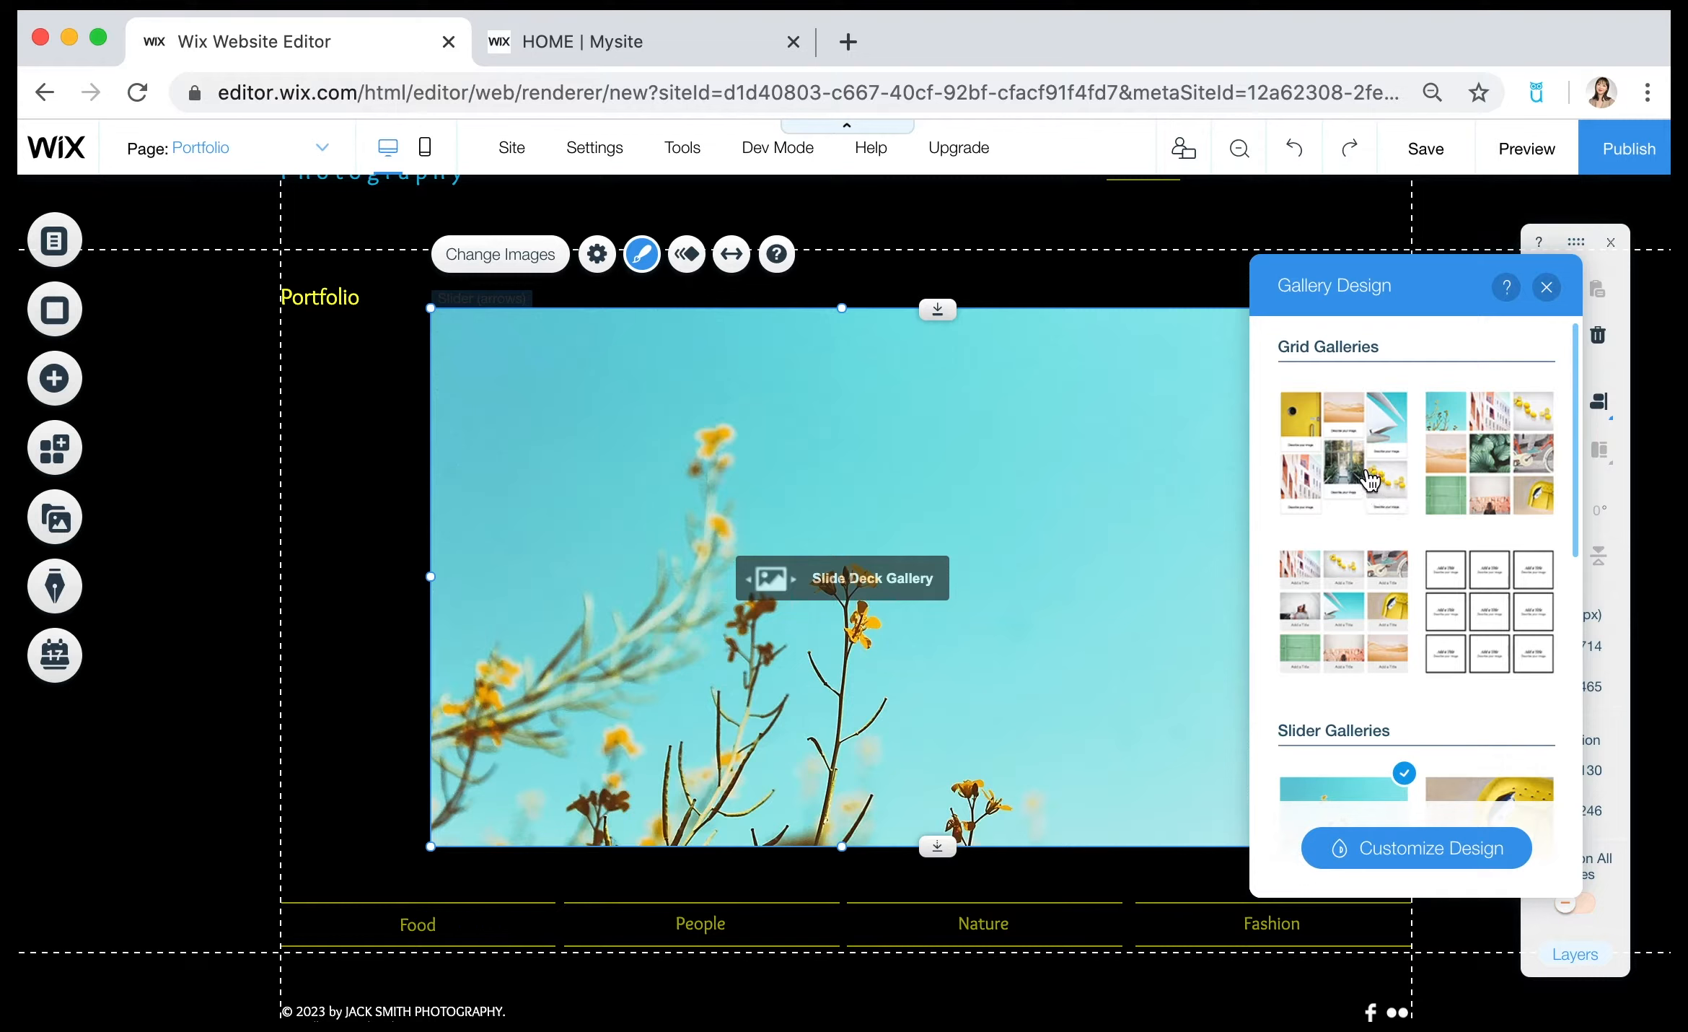
scroll(1492, 670, down, 5)
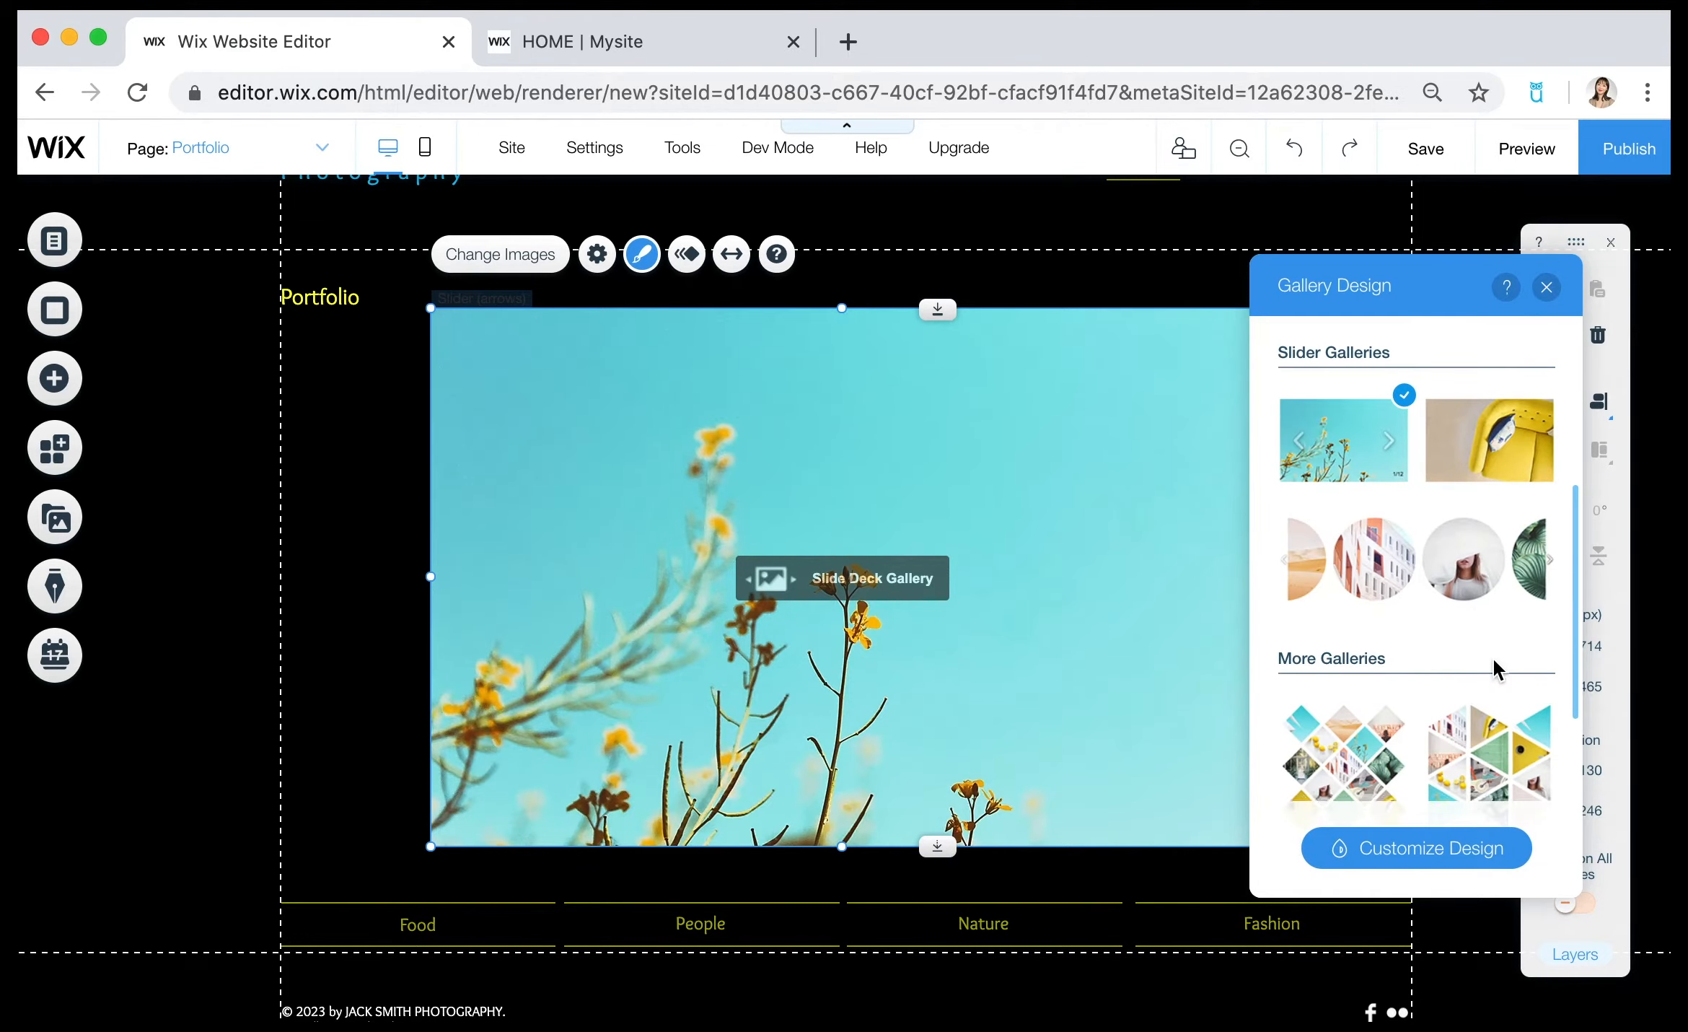
scroll(1497, 670, up, 5)
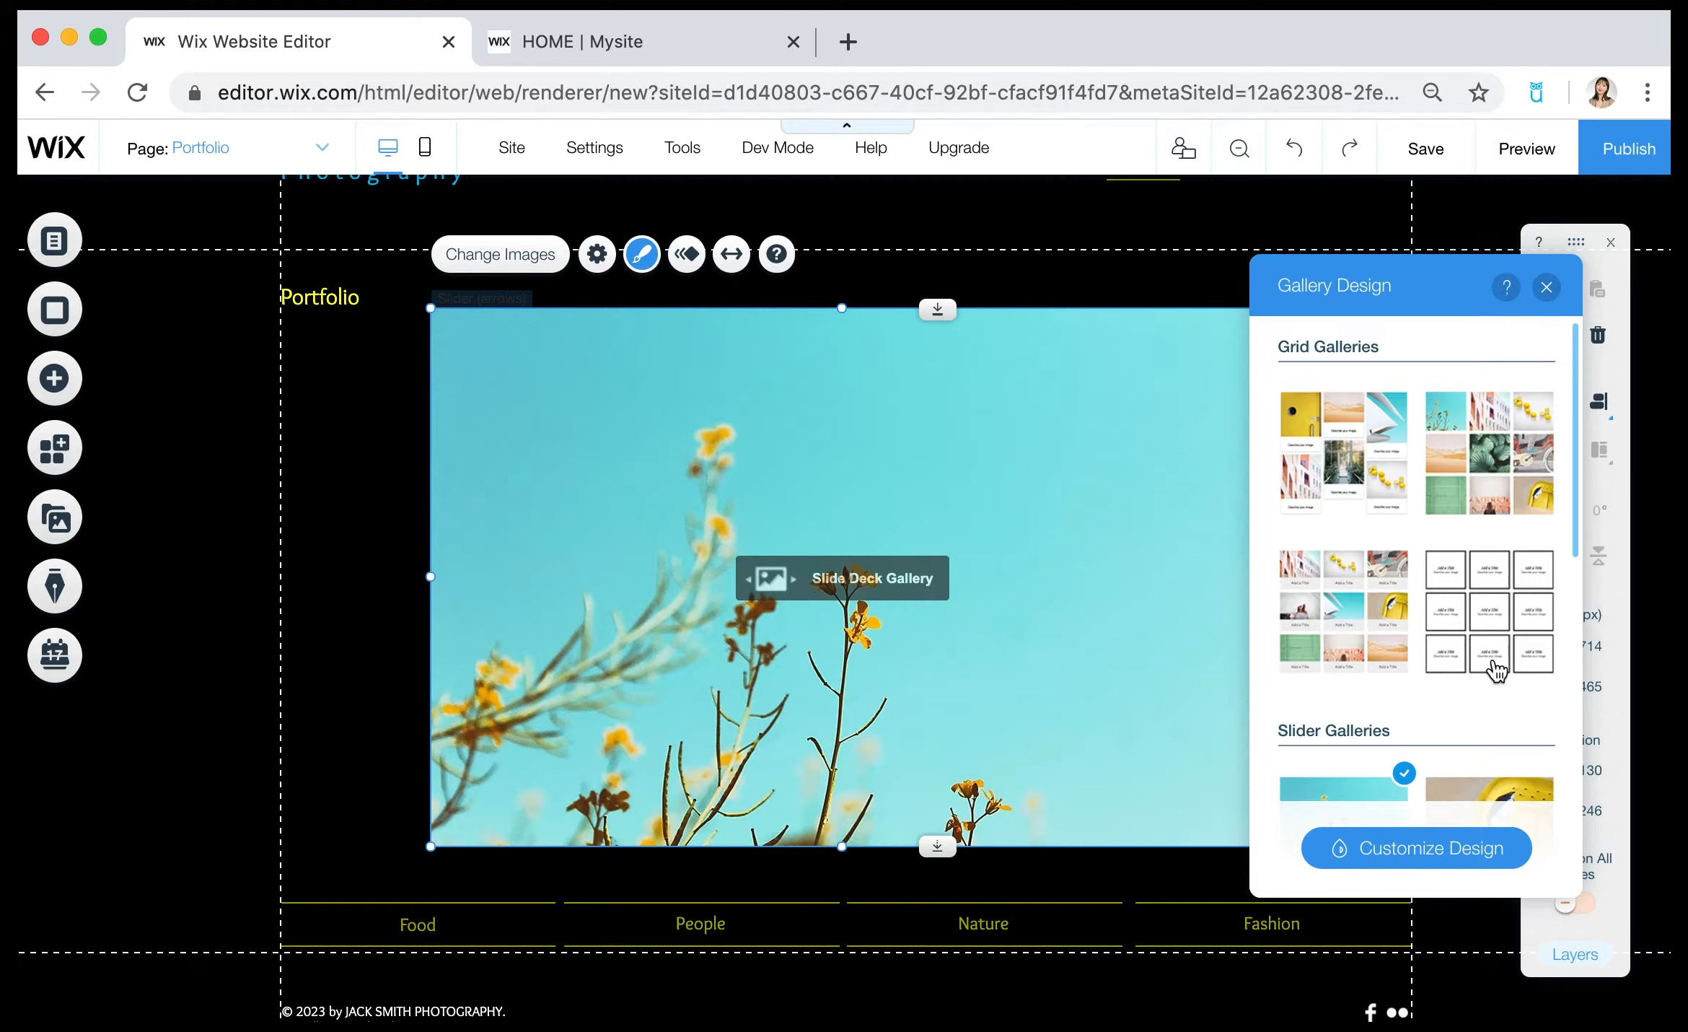
click(1355, 485)
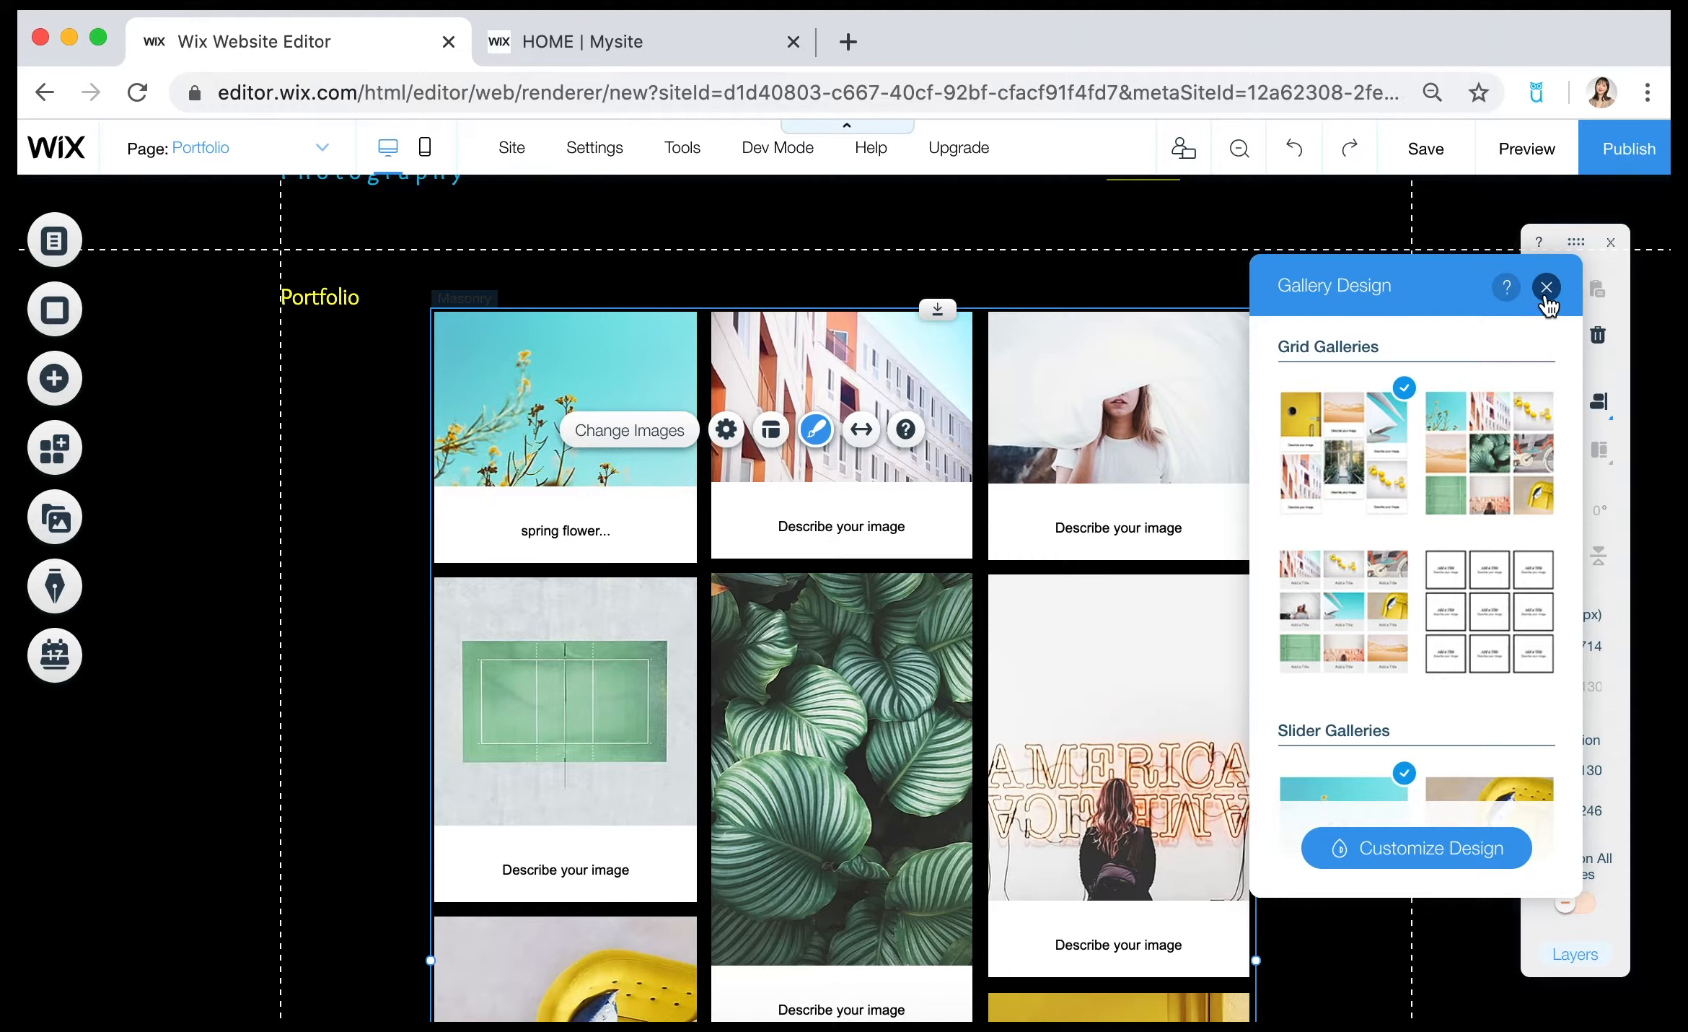
click(1546, 303)
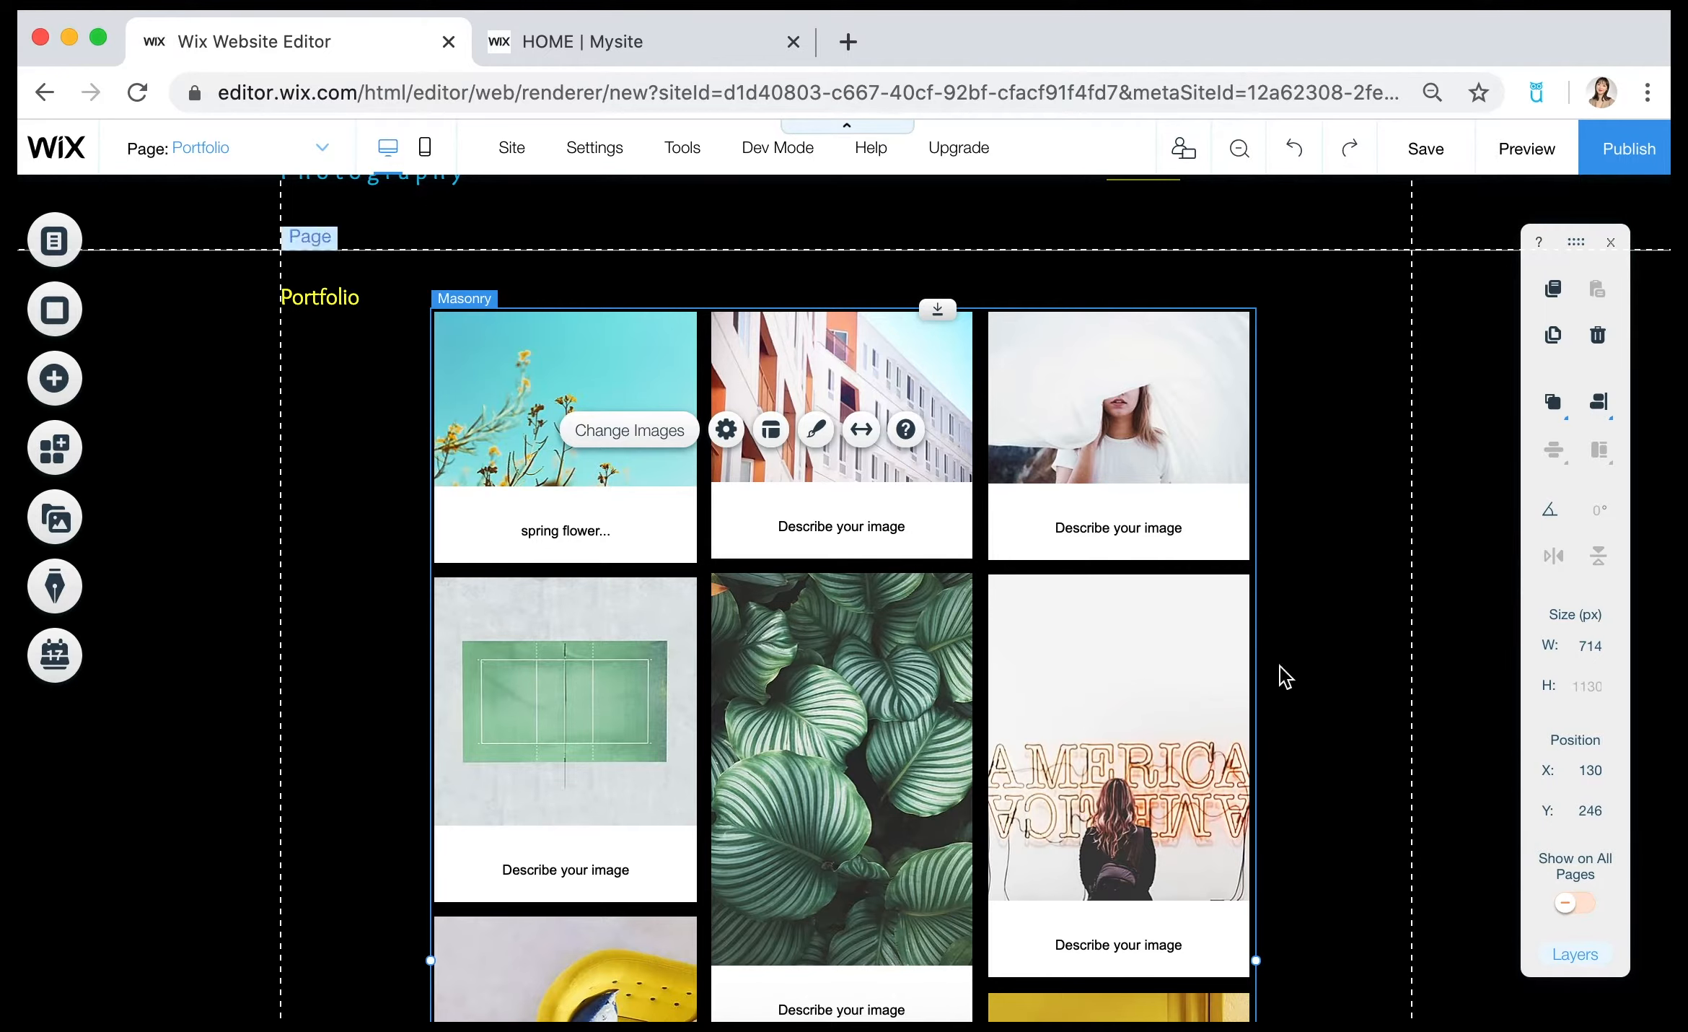
Widen the Masonry gallery on both sides to about 800 px and move it to about X 95, Y 274.
scroll(1354, 671, up, 3)
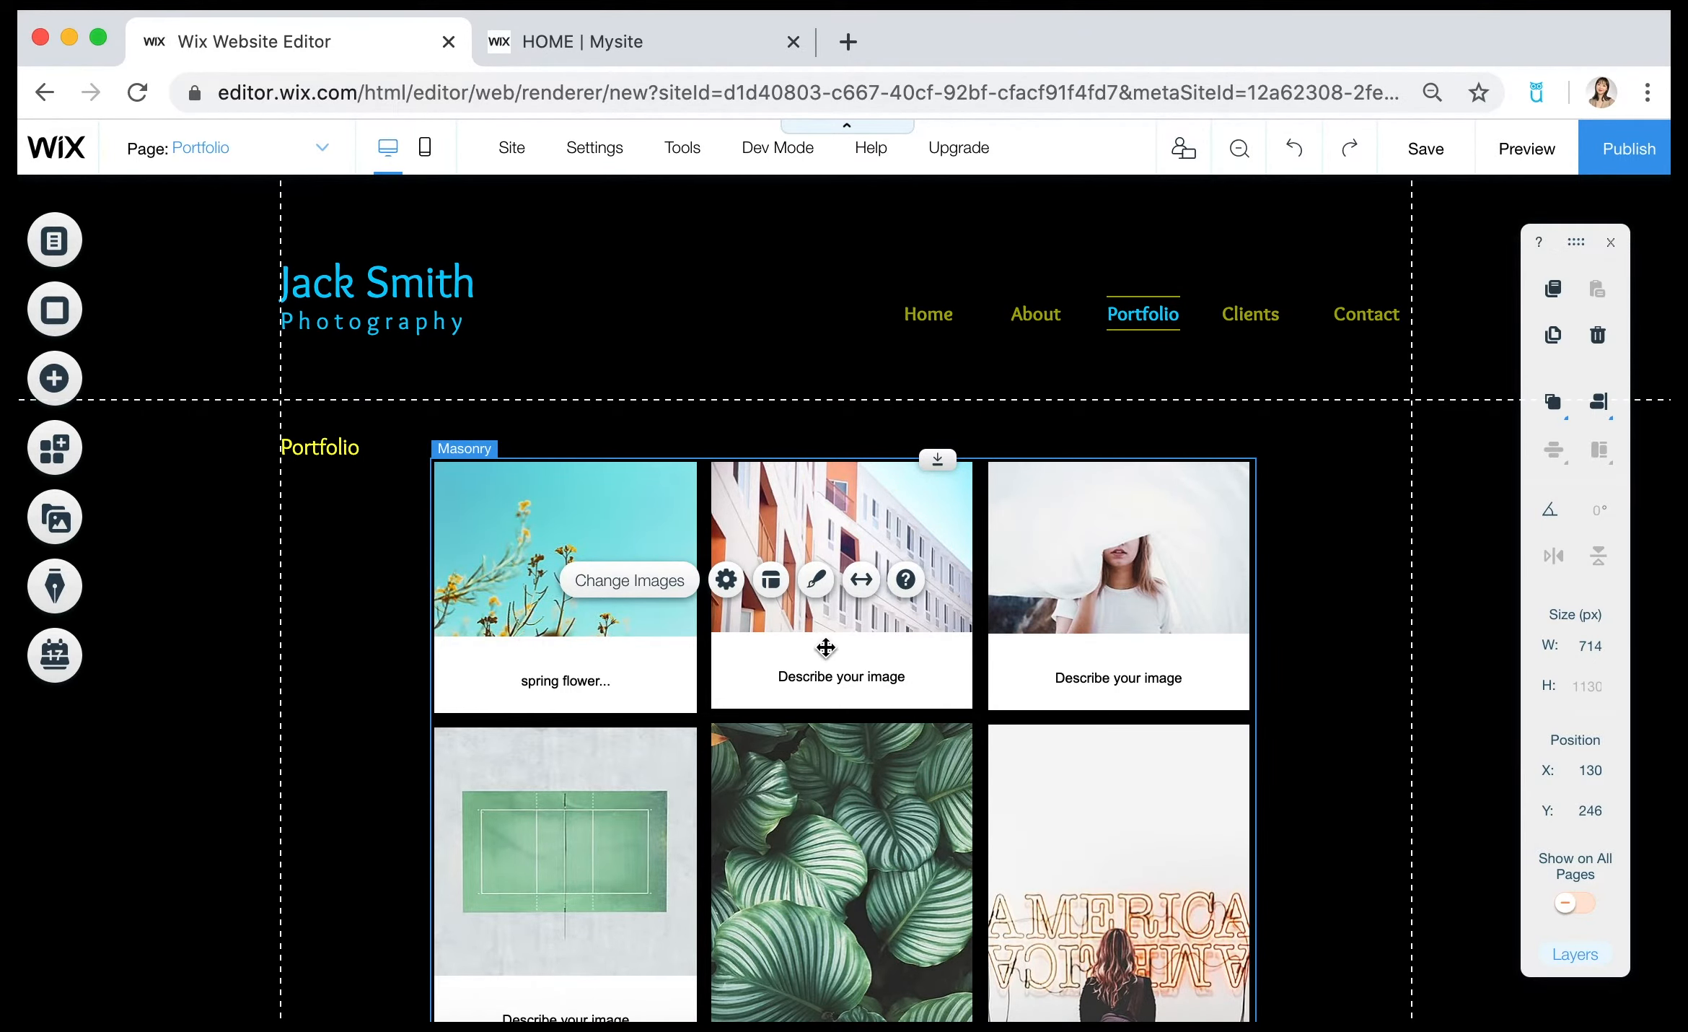
scroll(1288, 732, down, 3)
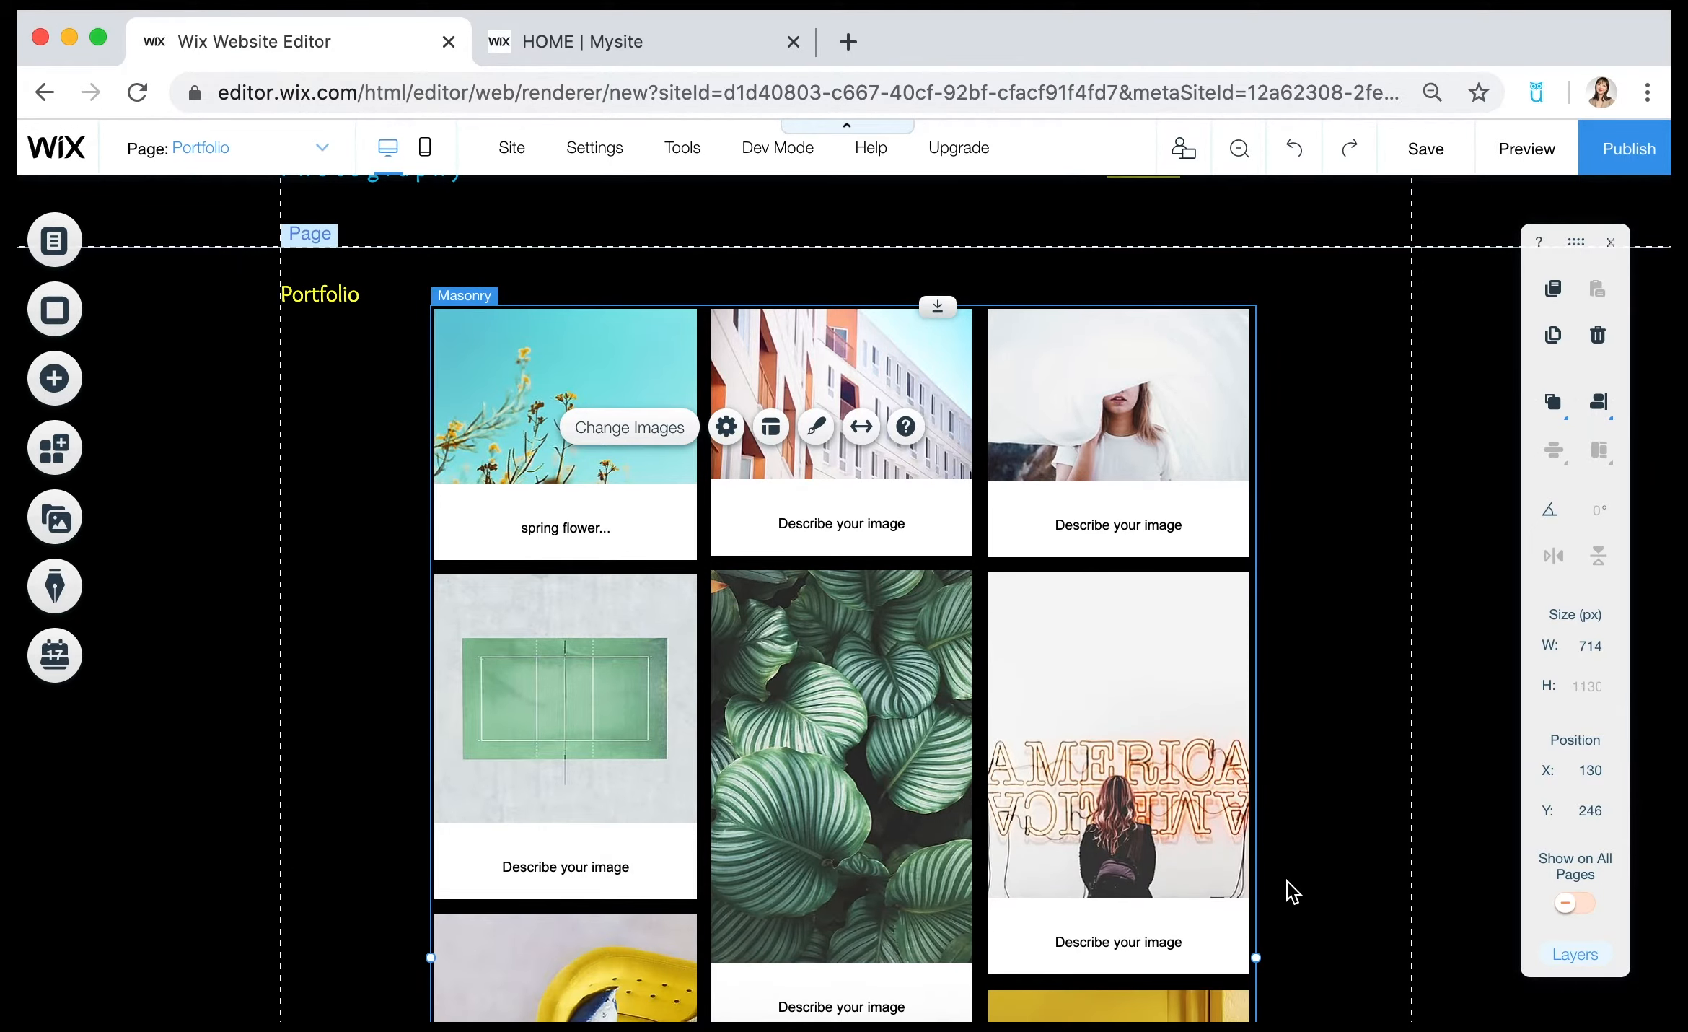
drag(1259, 958, 1326, 957)
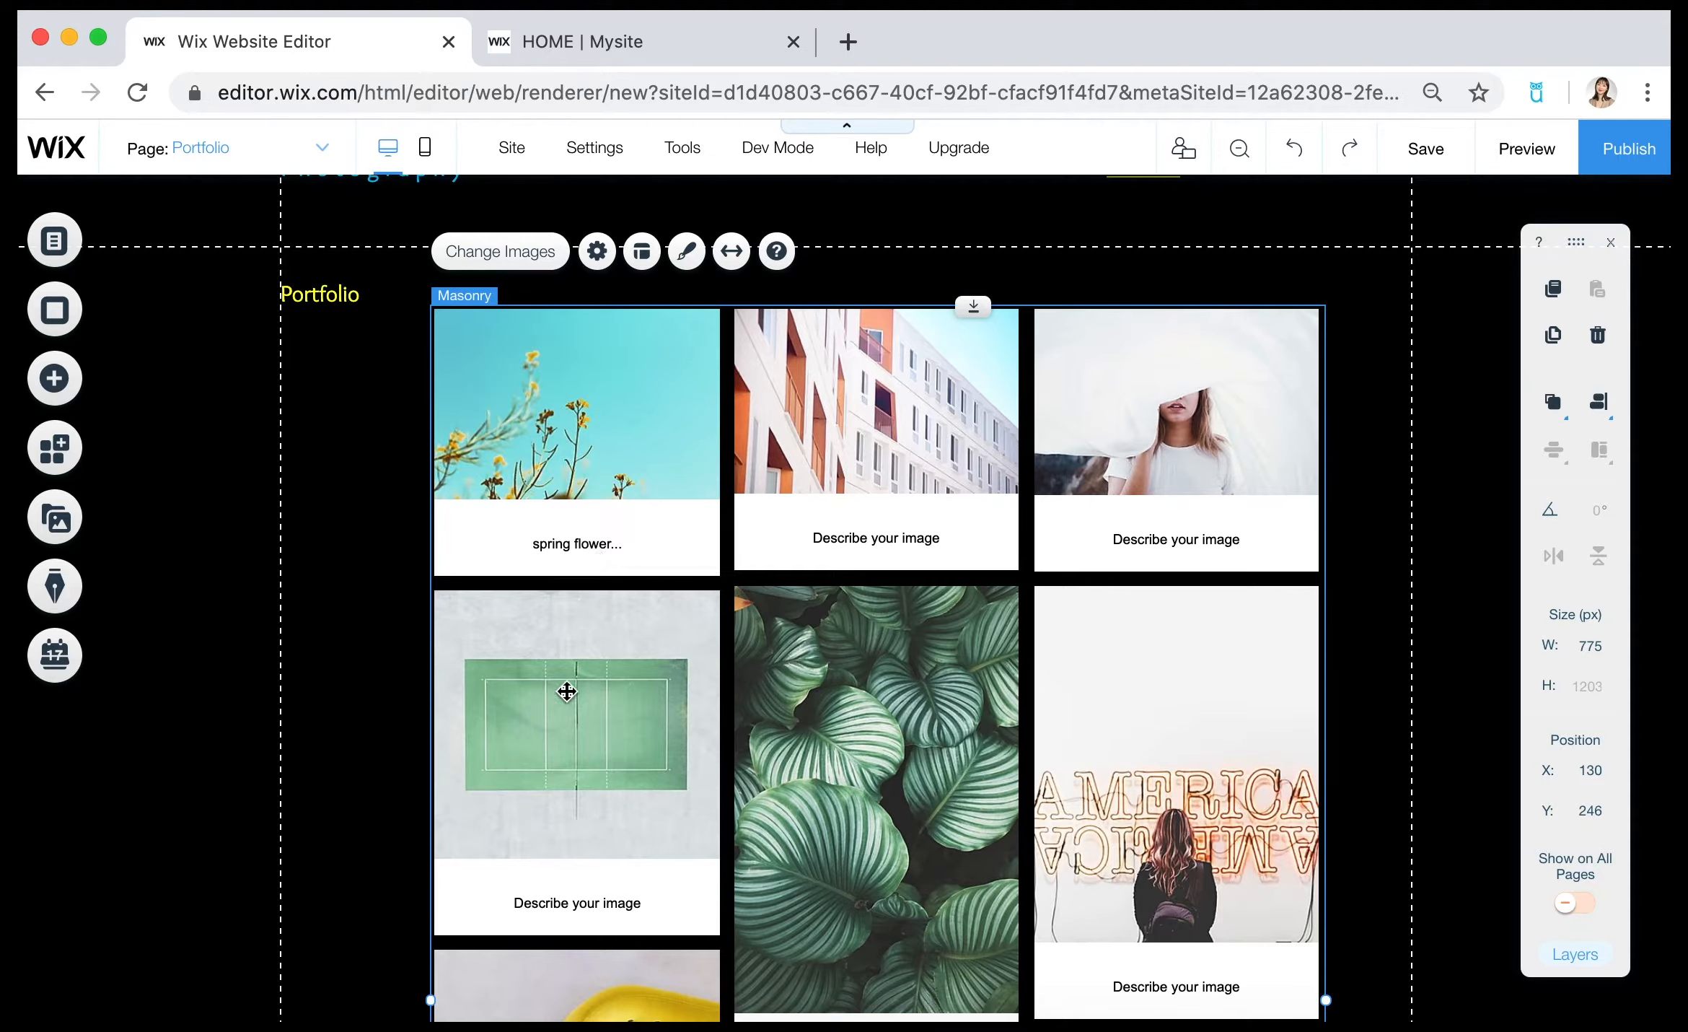
scroll(568, 790, down, 2)
drag(429, 909, 399, 905)
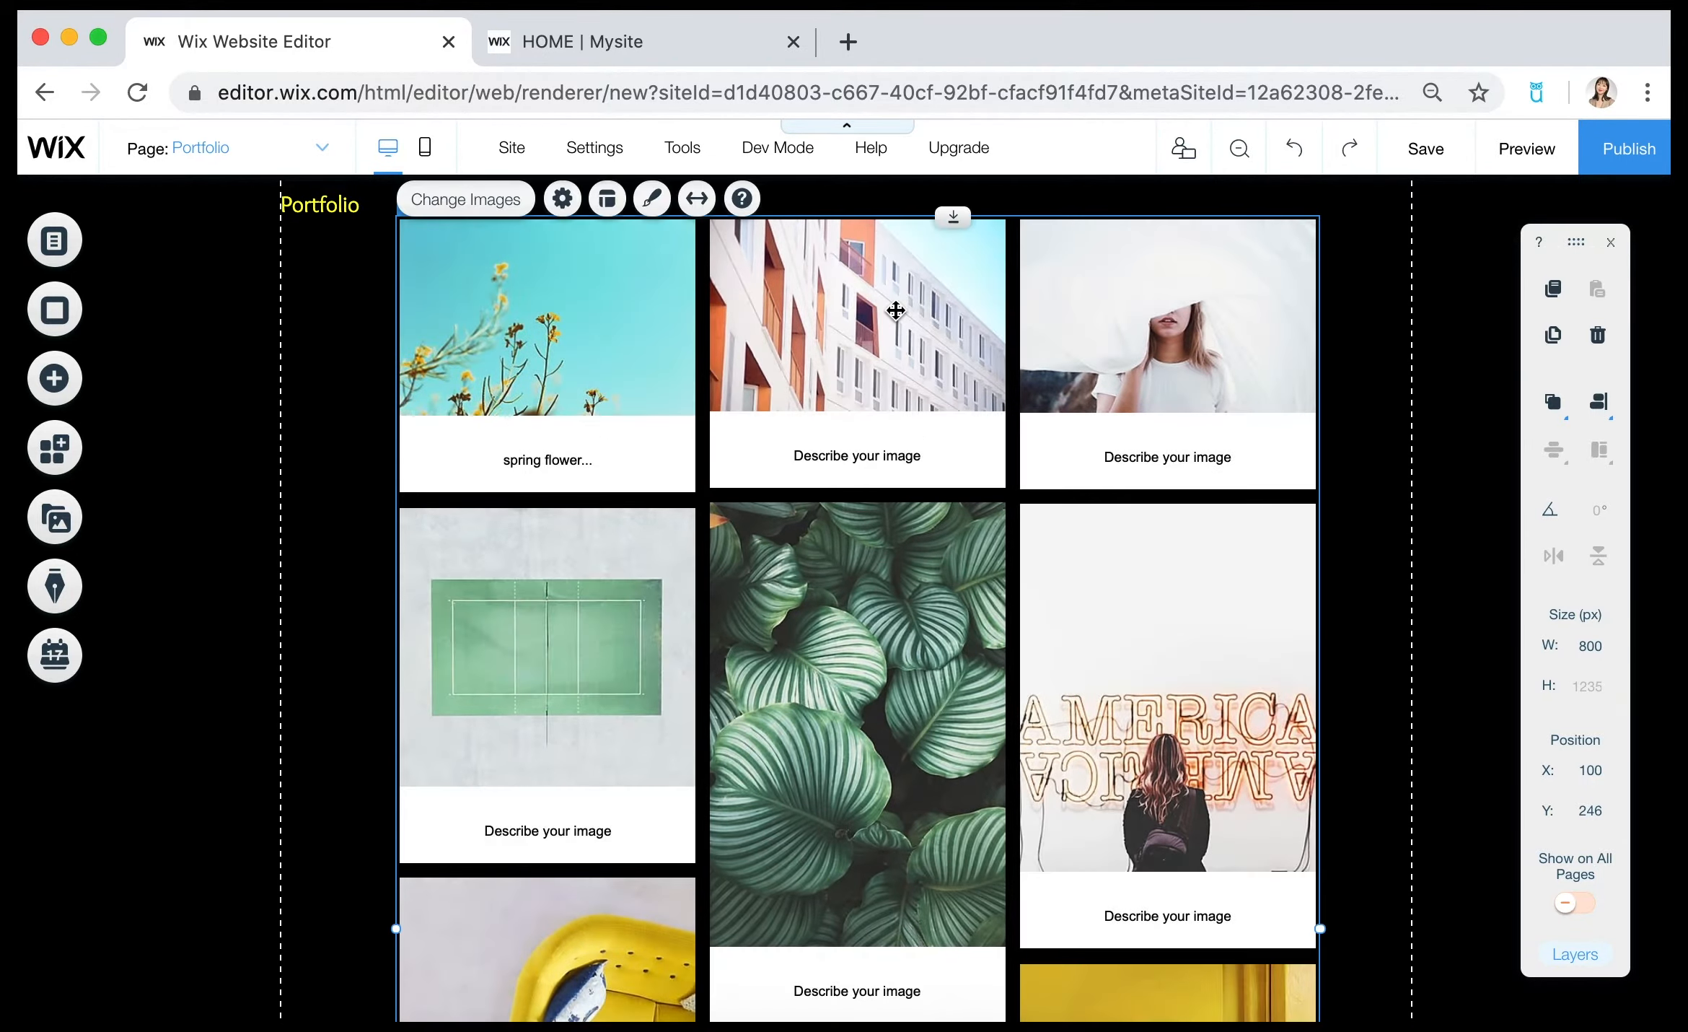
scroll(893, 315, up, 3)
drag(875, 448, 869, 482)
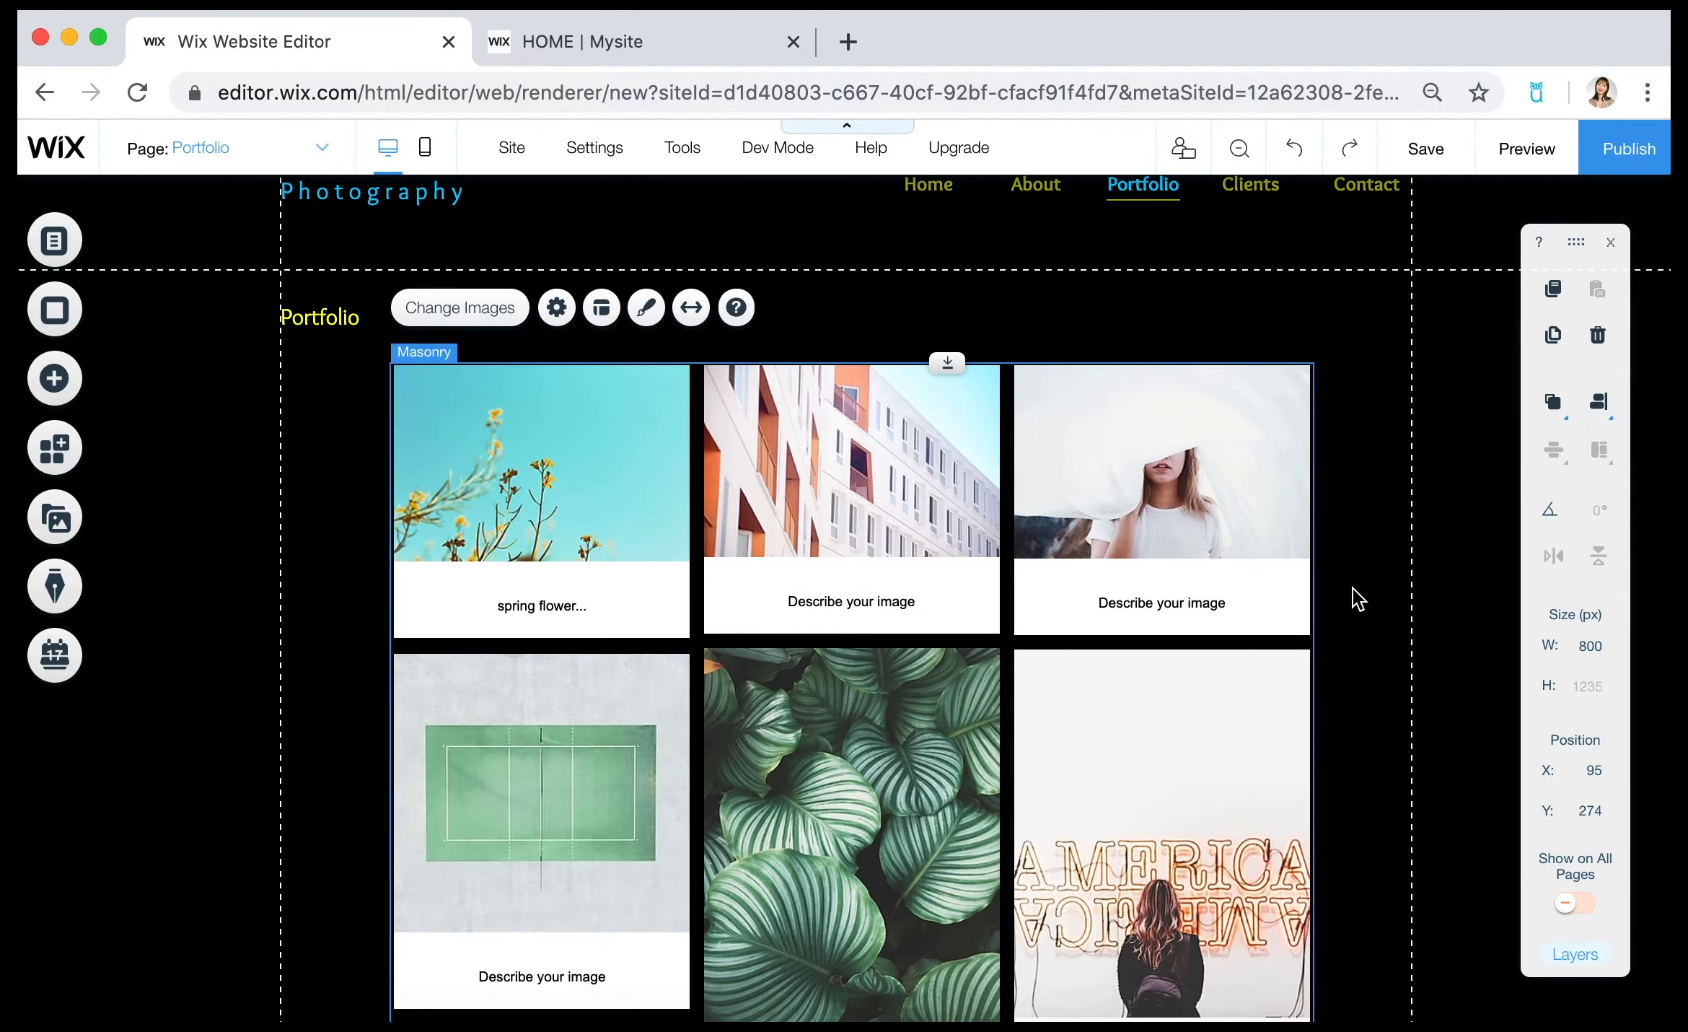
Preview the Portfolio page and check how the Masonry gallery and its image descriptions look, then return to the editor.
scroll(1337, 612, up, 3)
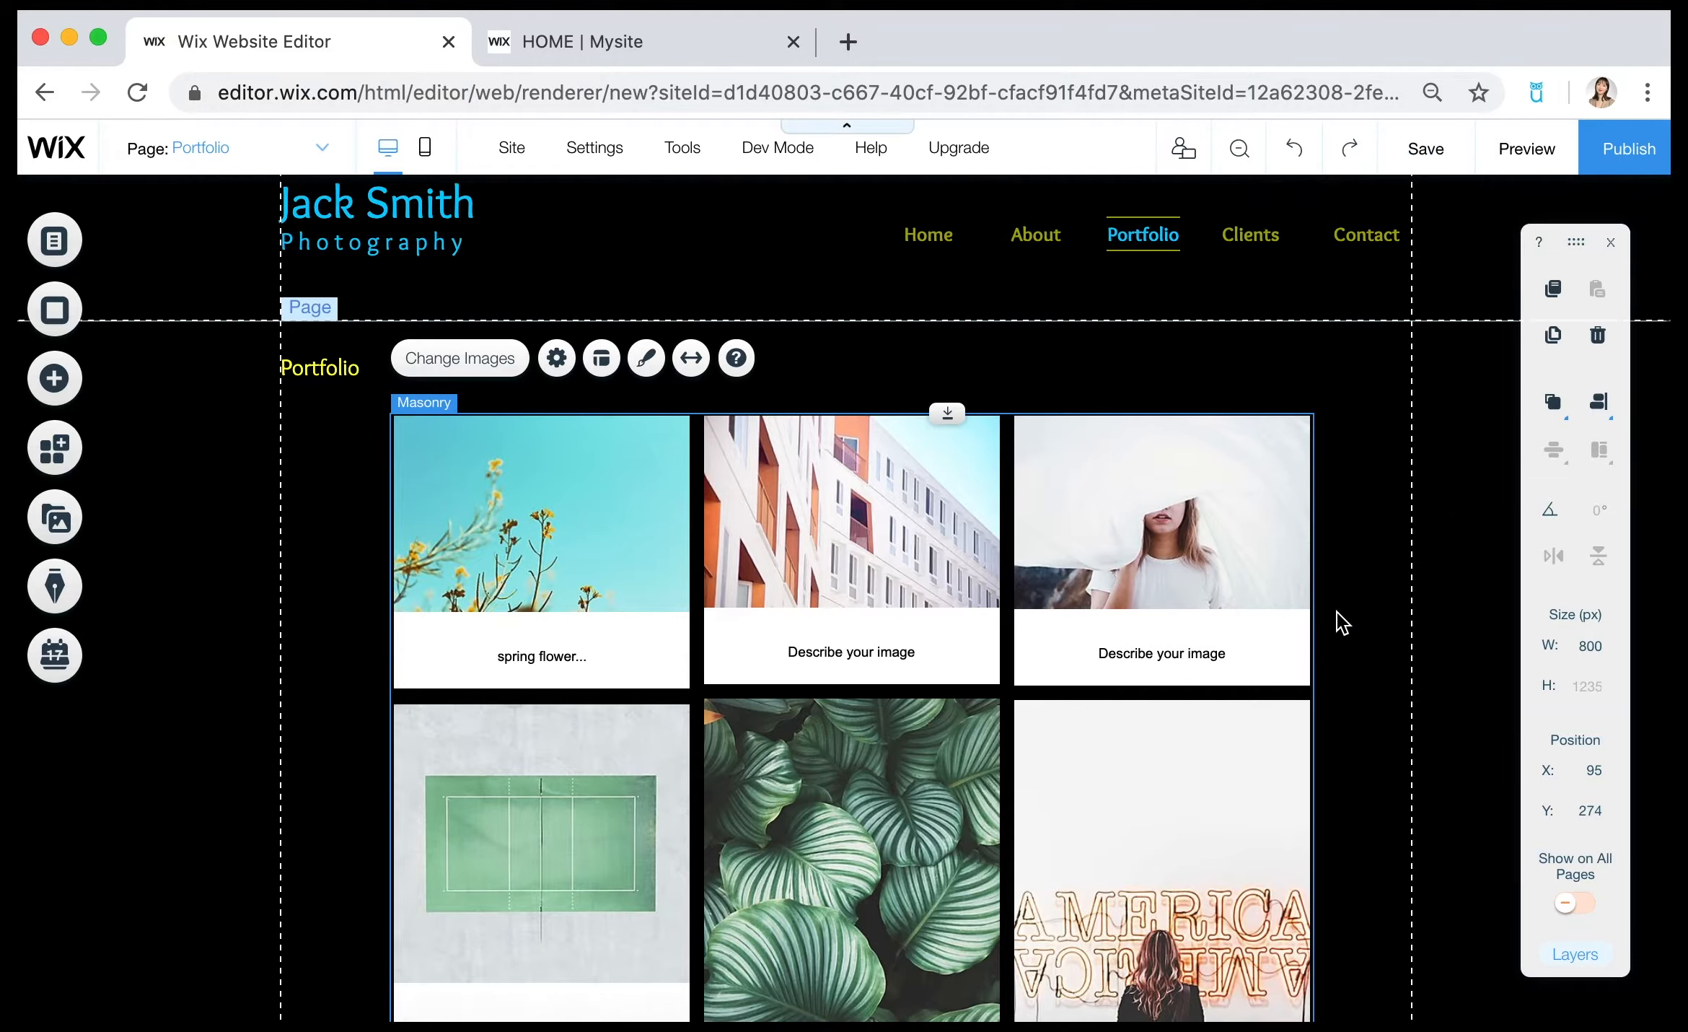
click(1541, 153)
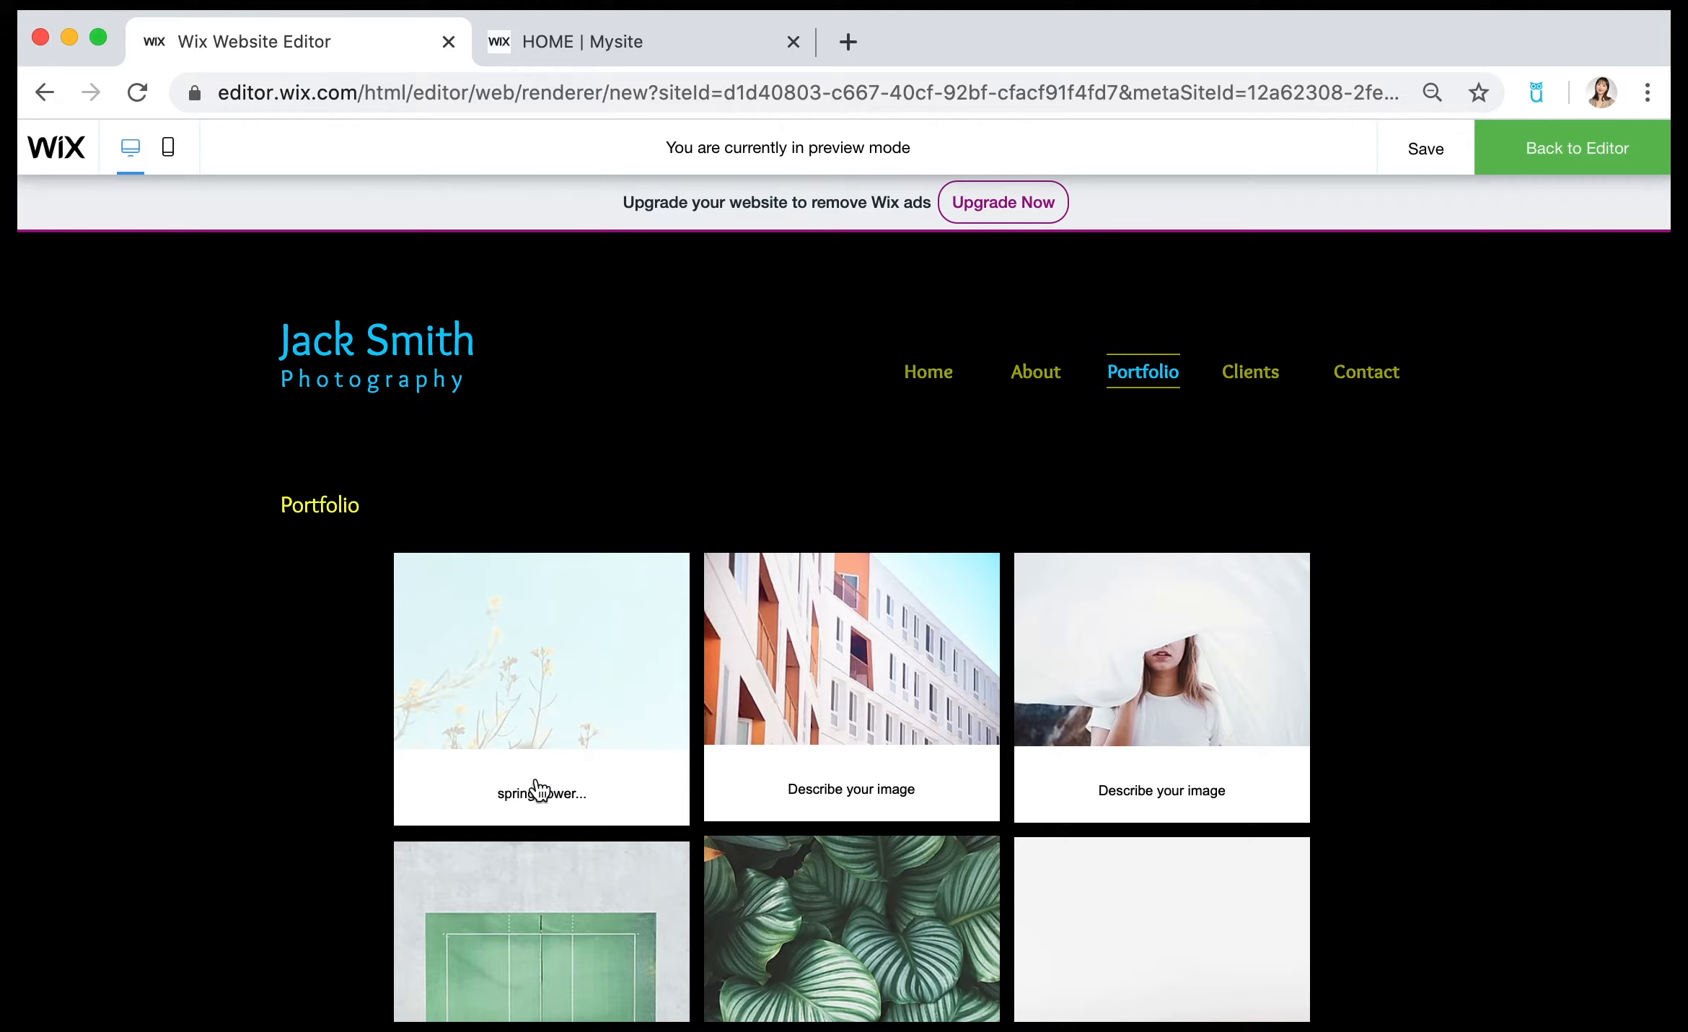
scroll(1448, 764, down, 5)
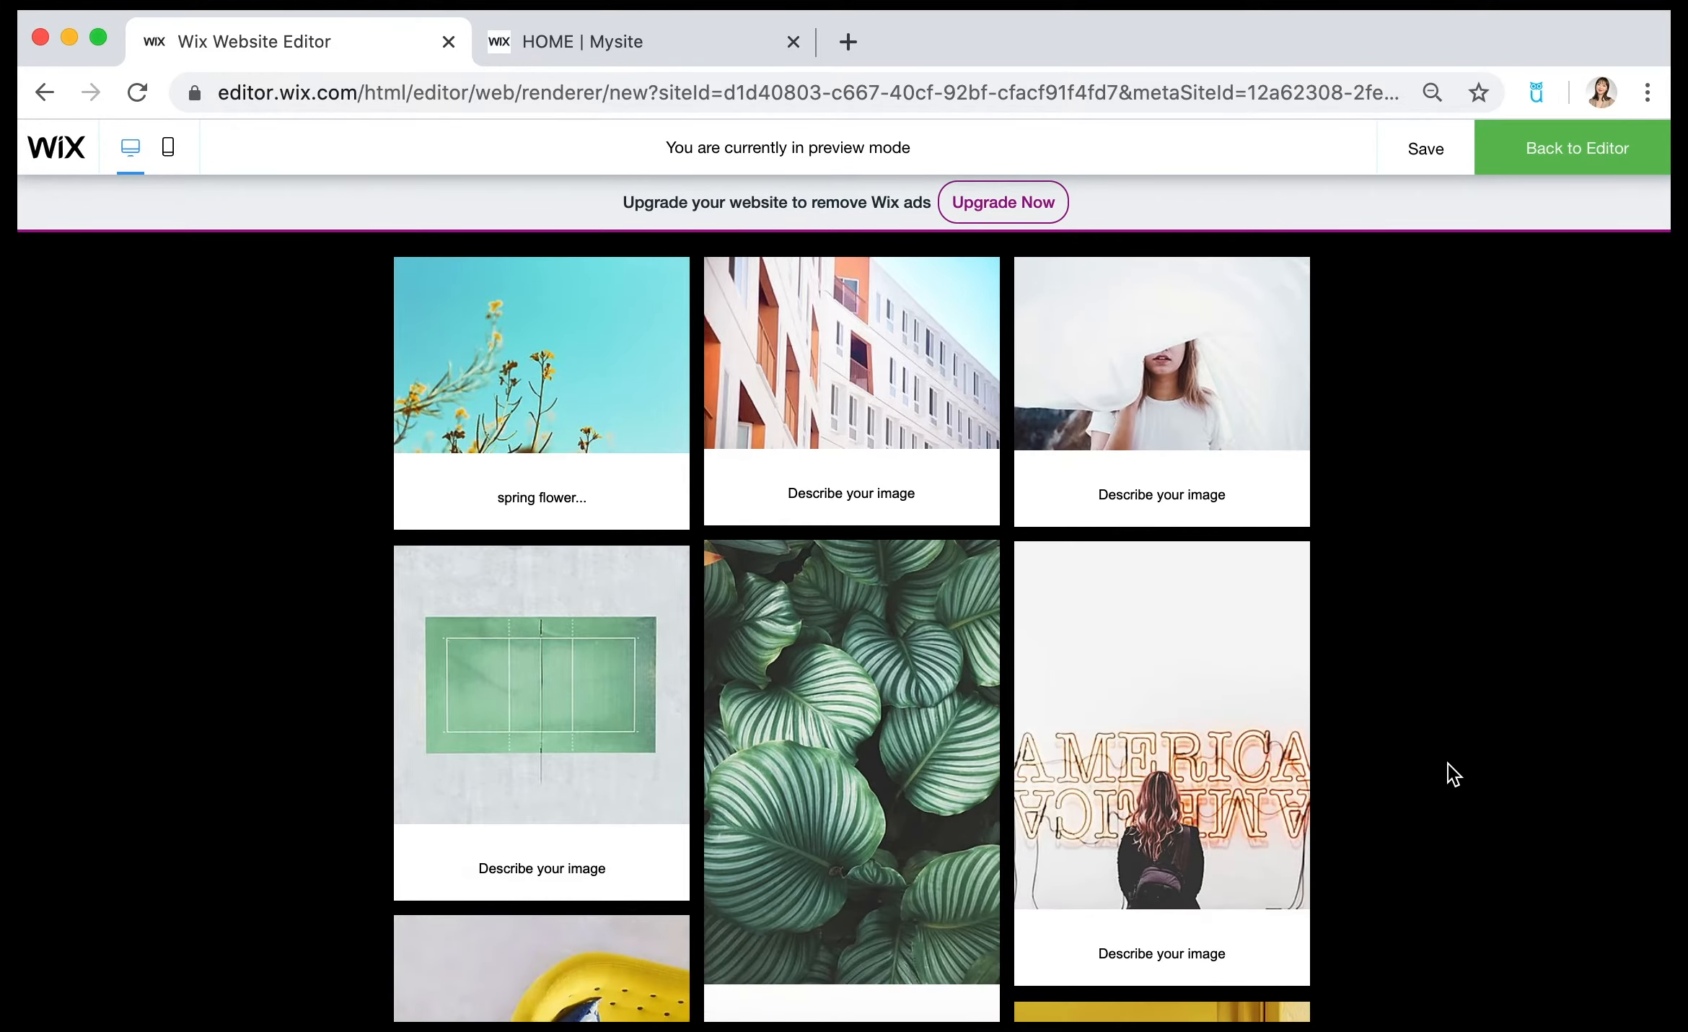
click(1547, 157)
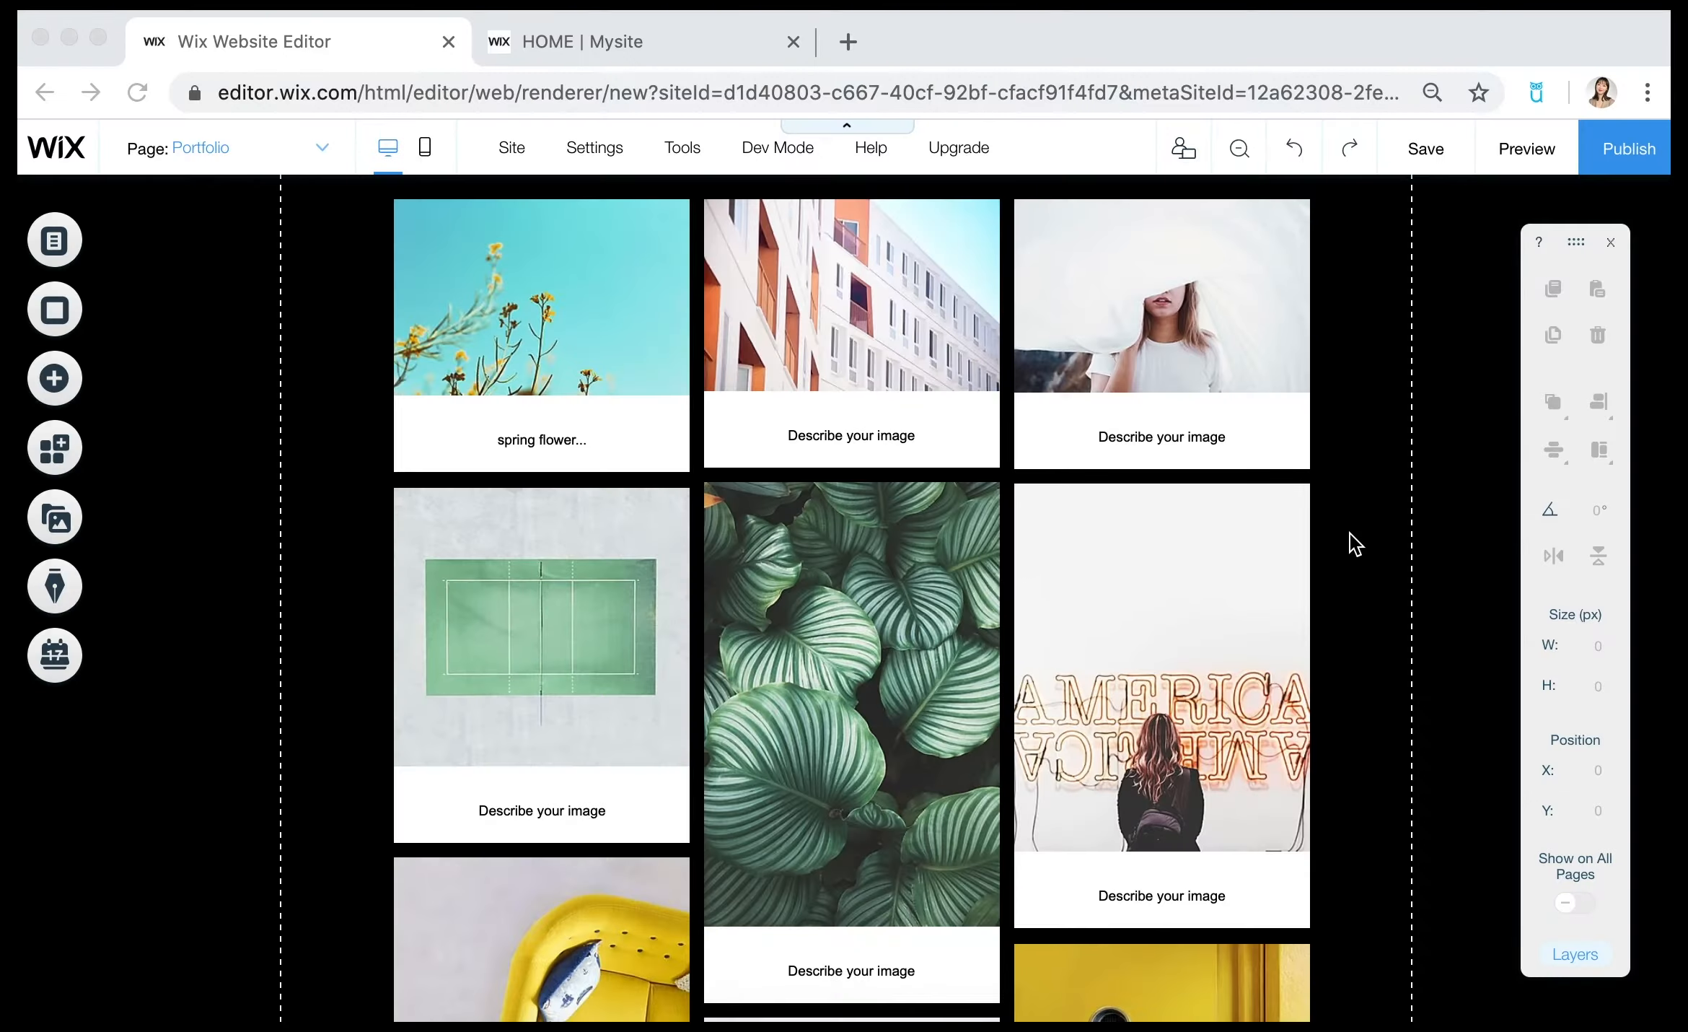
Delete the Masonry gallery from the Portfolio page.
scroll(1349, 533, up, 4)
click(859, 638)
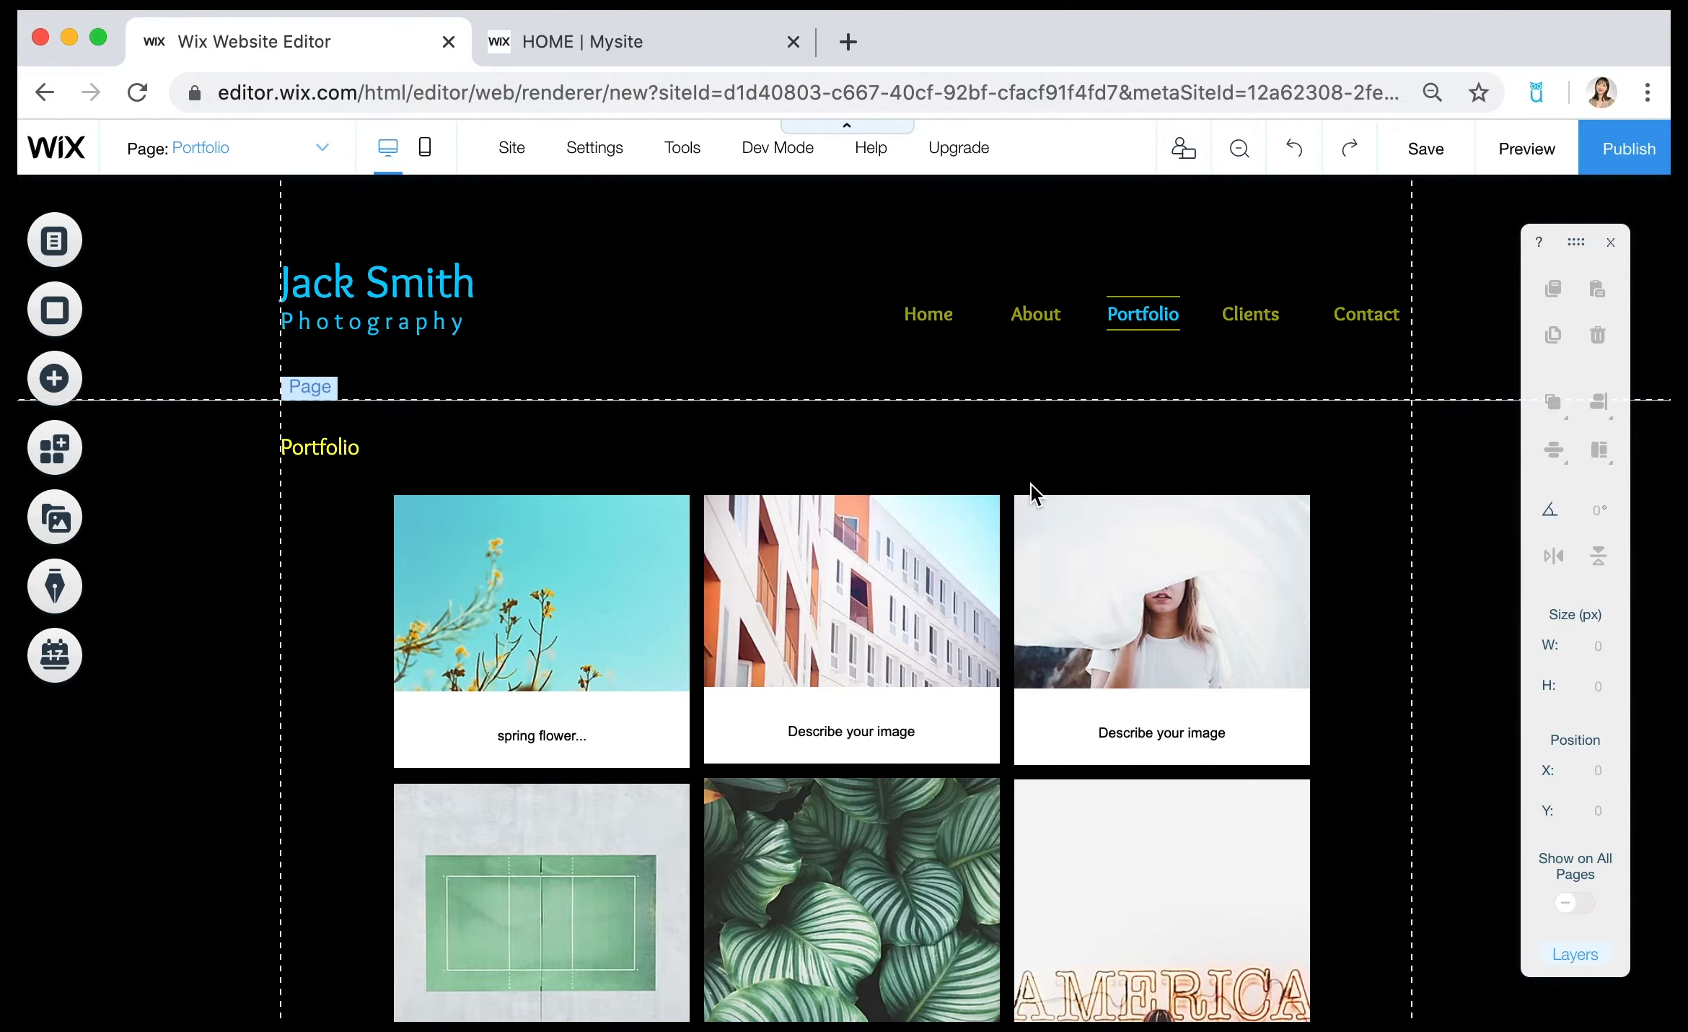
click(885, 624)
key(Delete)
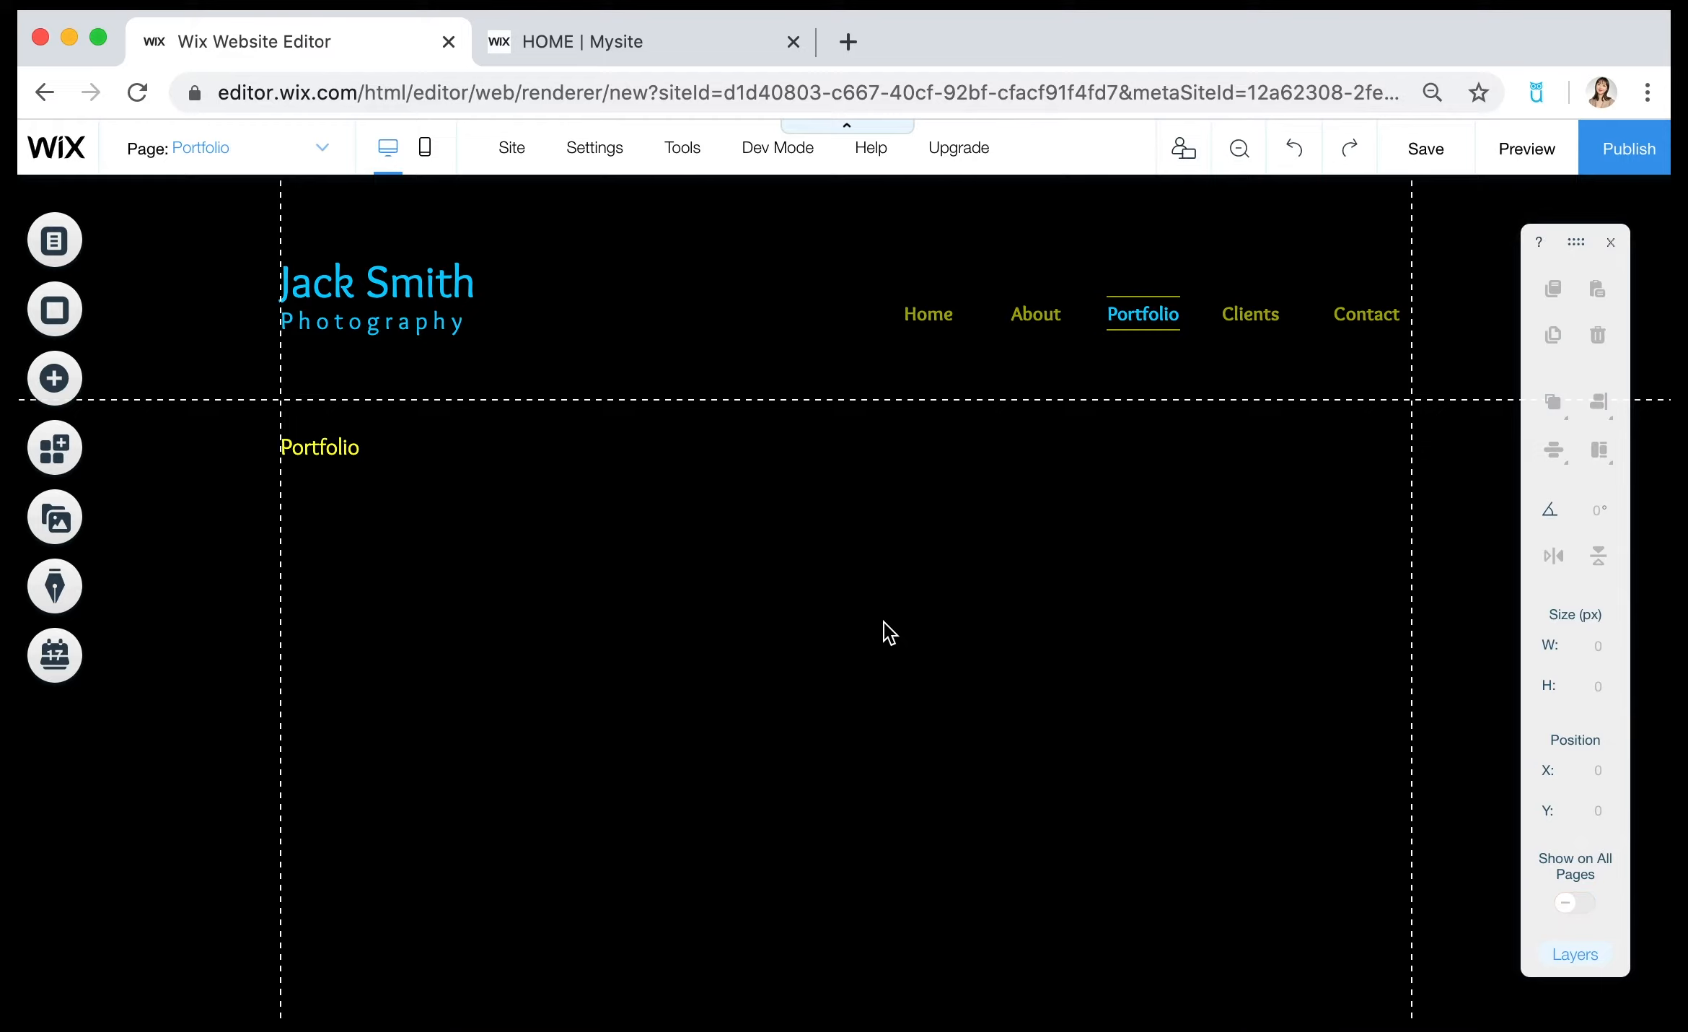
Add a YouTube single video player to the Portfolio page.
click(54, 390)
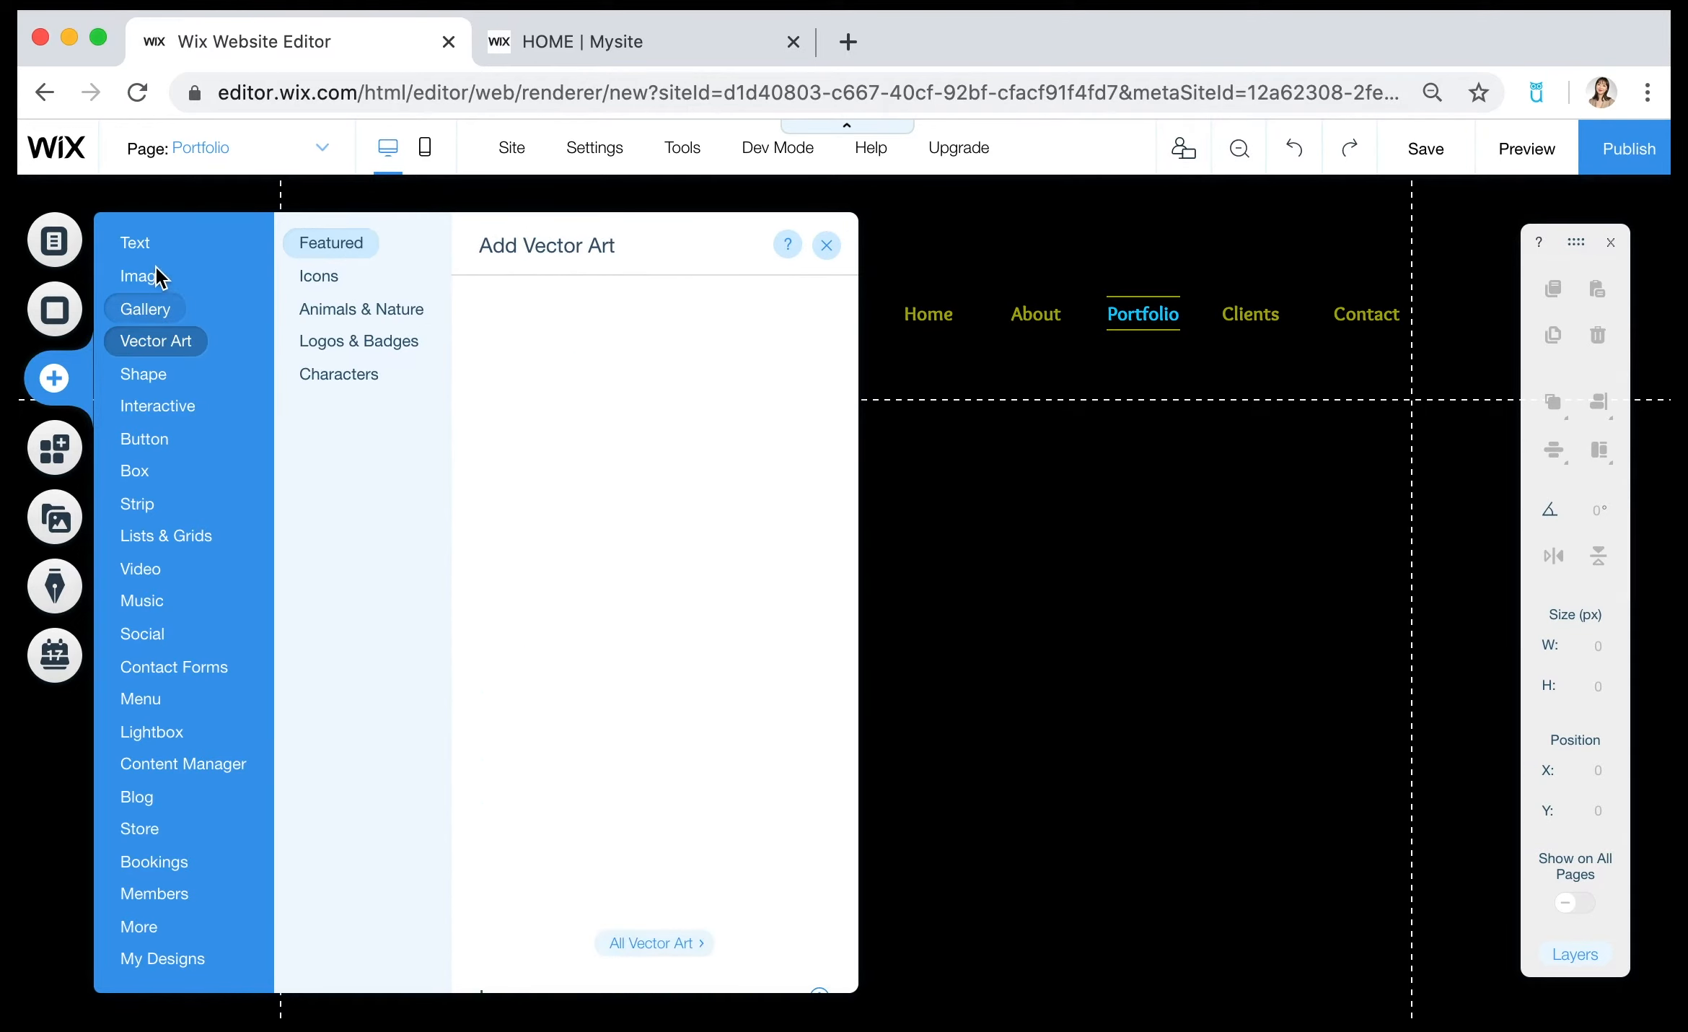
click(147, 277)
click(155, 406)
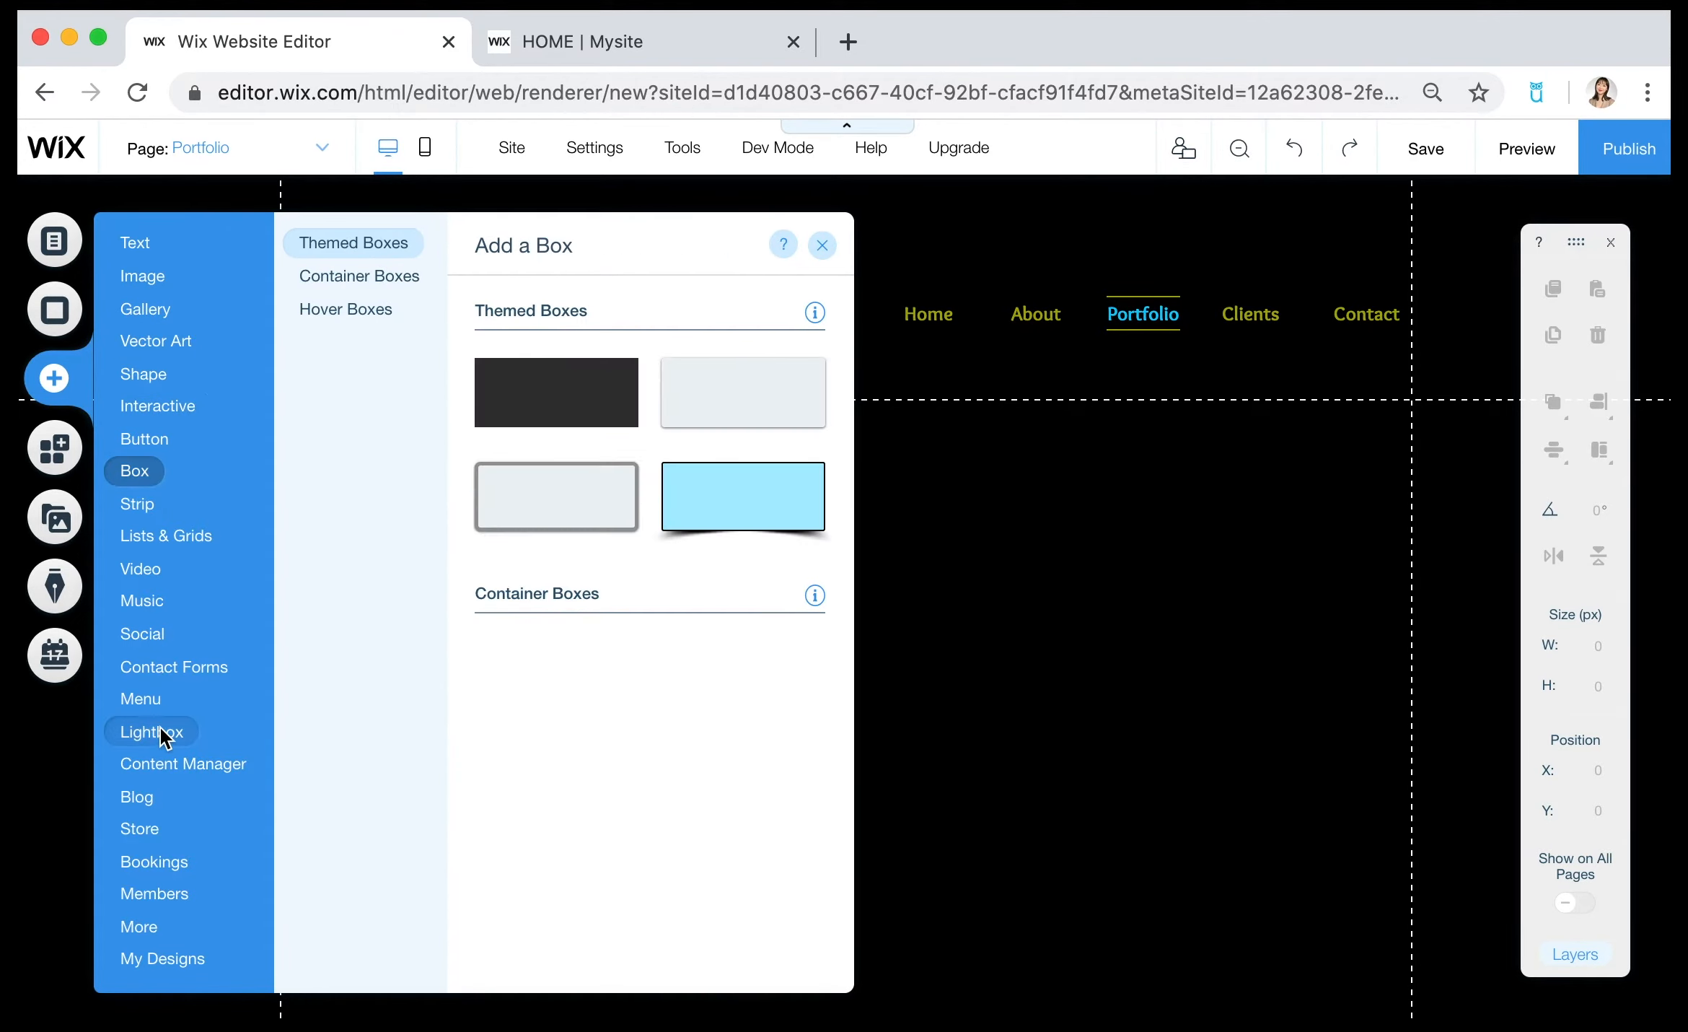
click(155, 667)
click(150, 569)
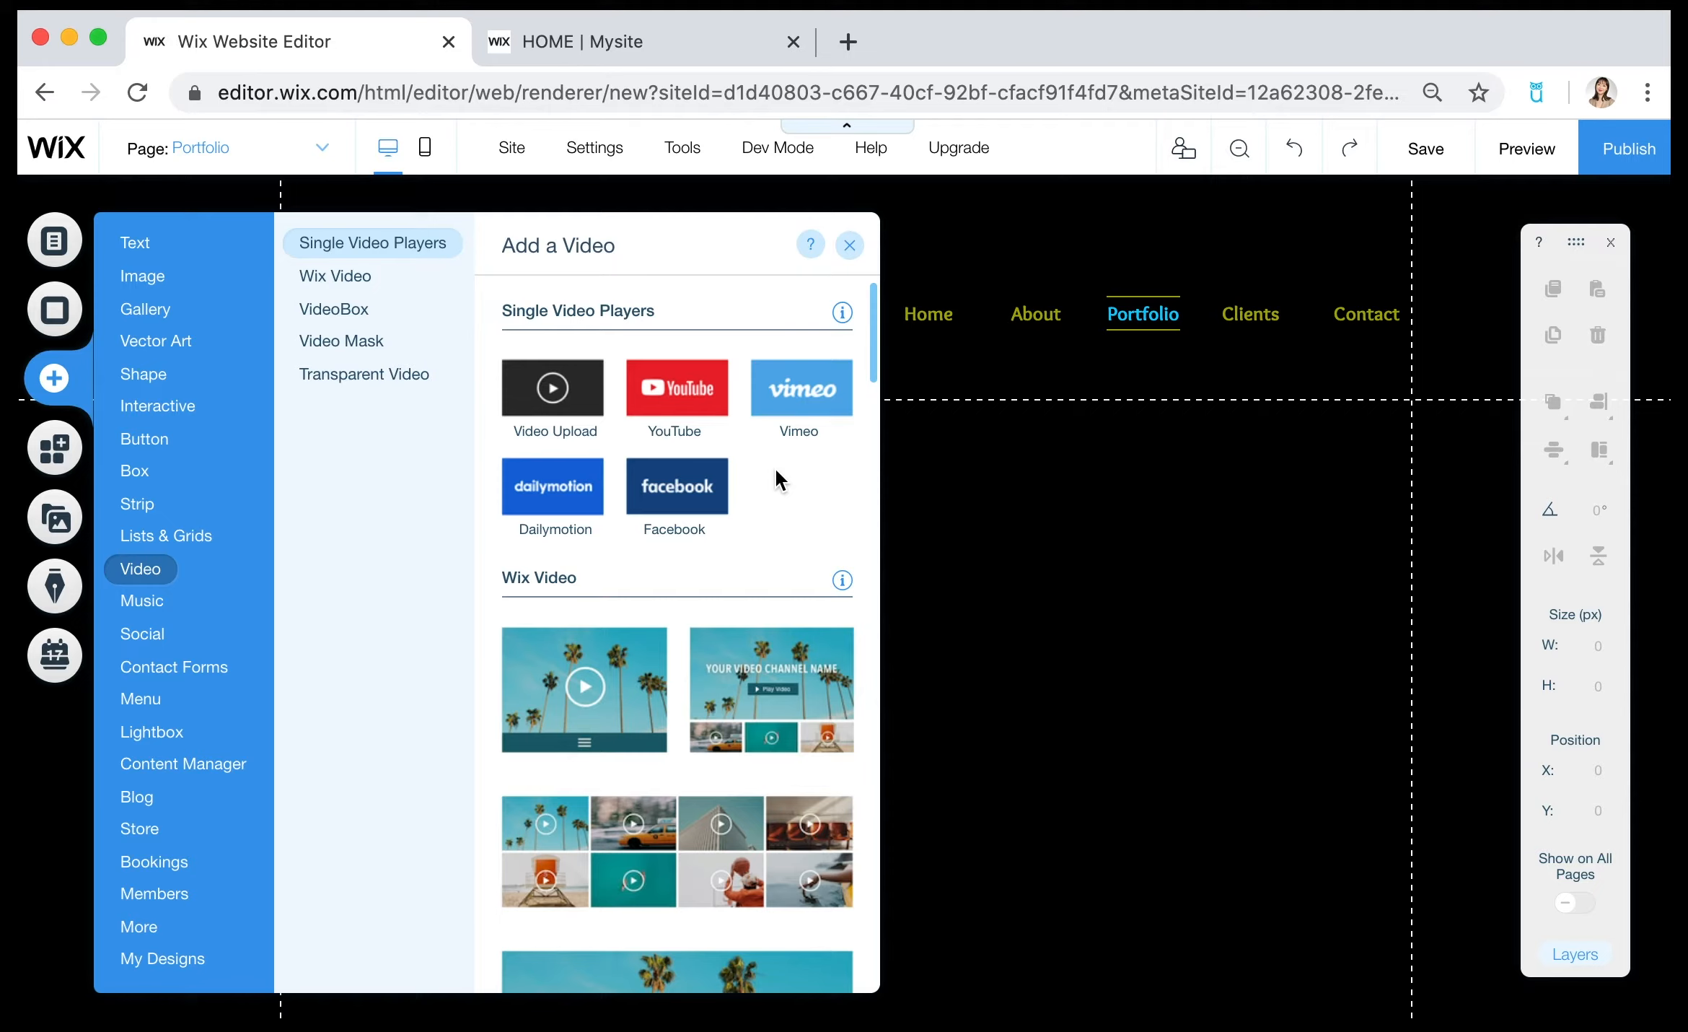
click(707, 422)
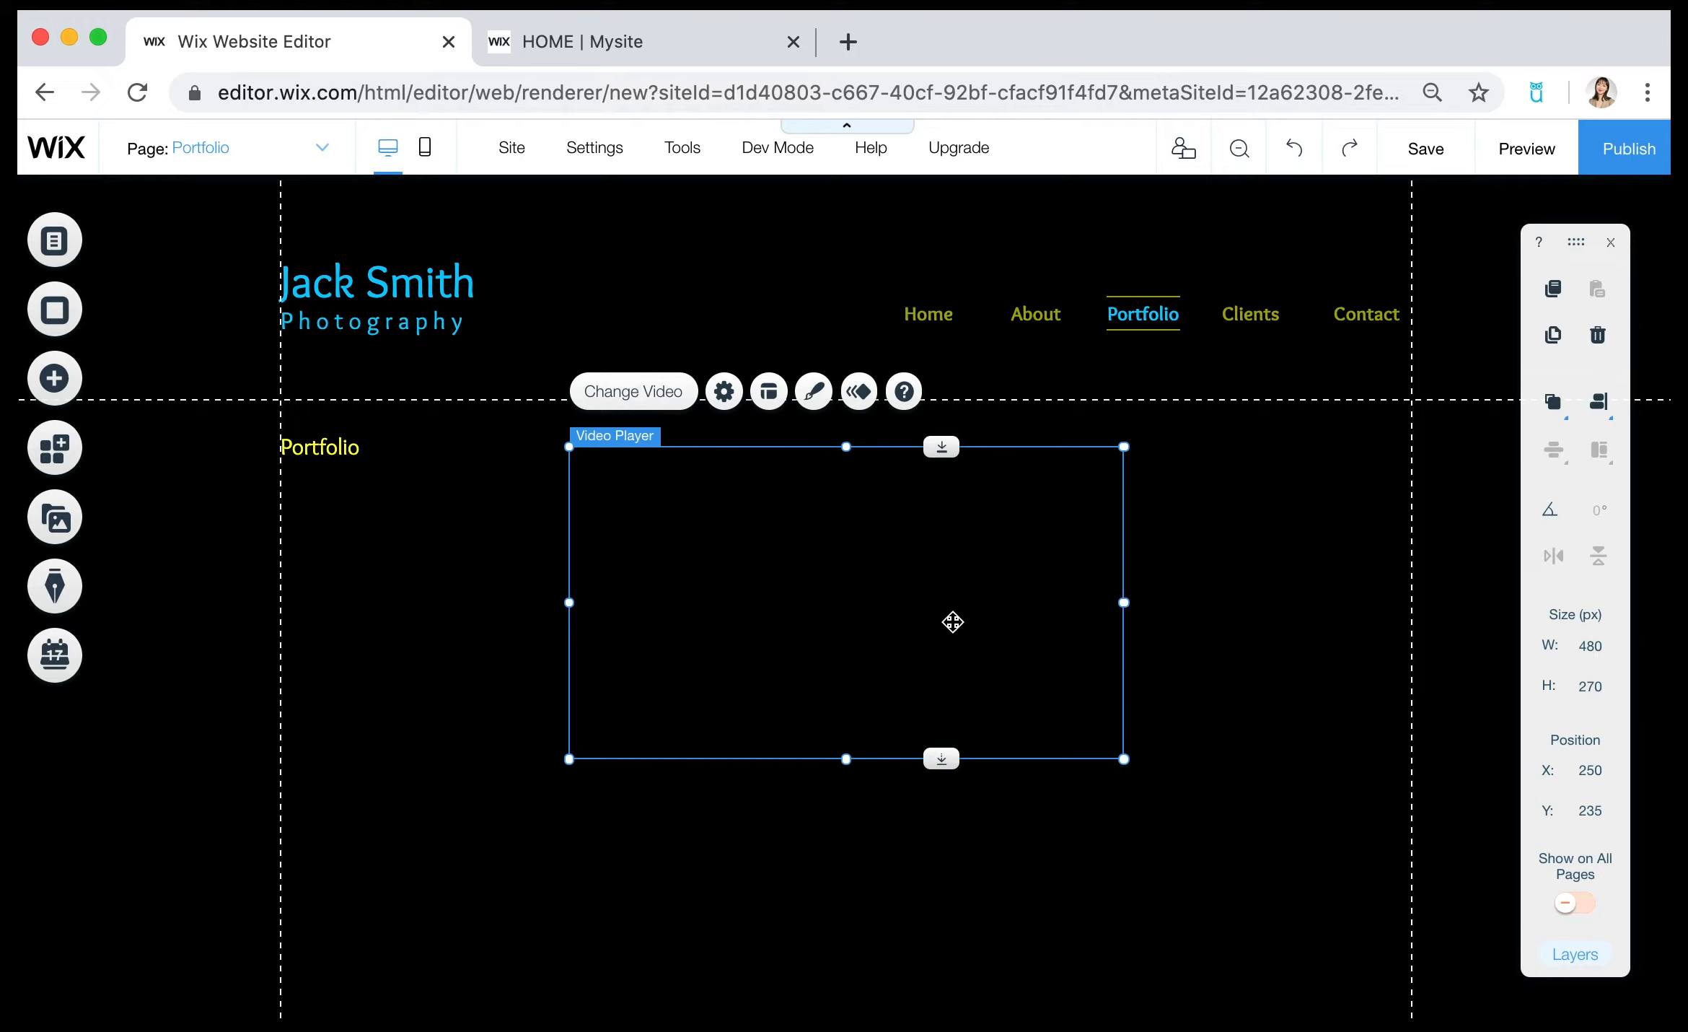
Move the video player to about X 80, Y 296 below the Portfolio heading and enlarge it to about 811 by 458 px.
drag(941, 602, 780, 660)
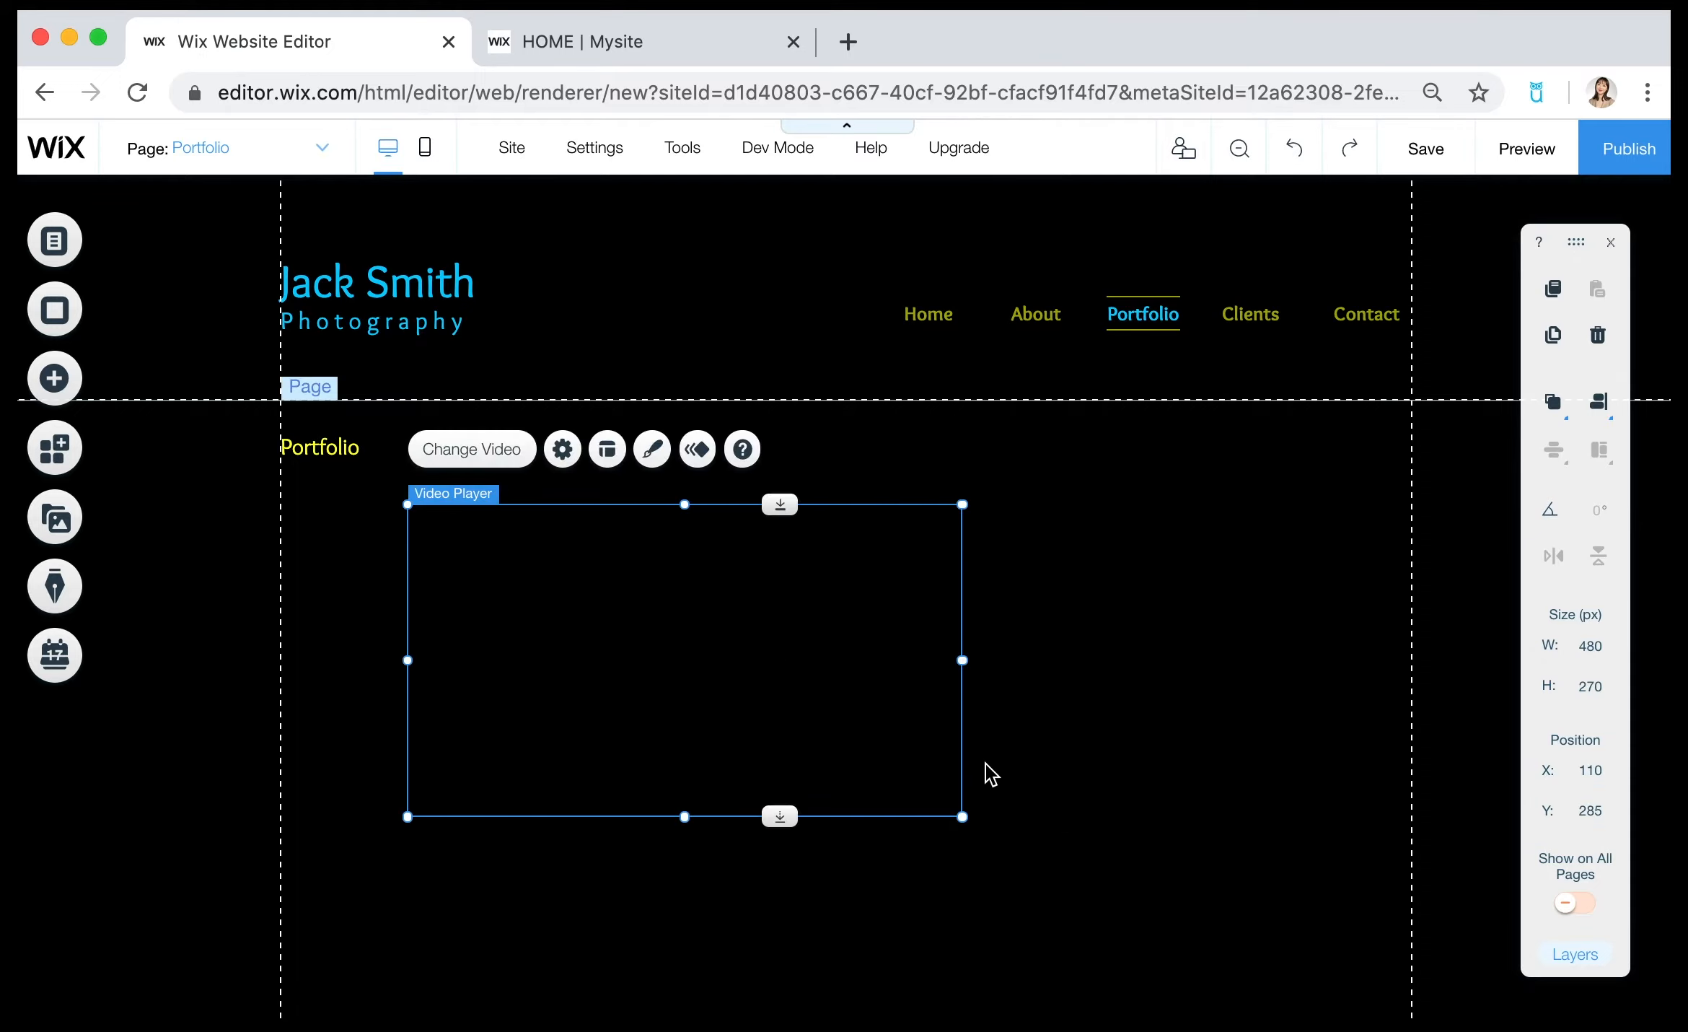
drag(962, 816, 1318, 955)
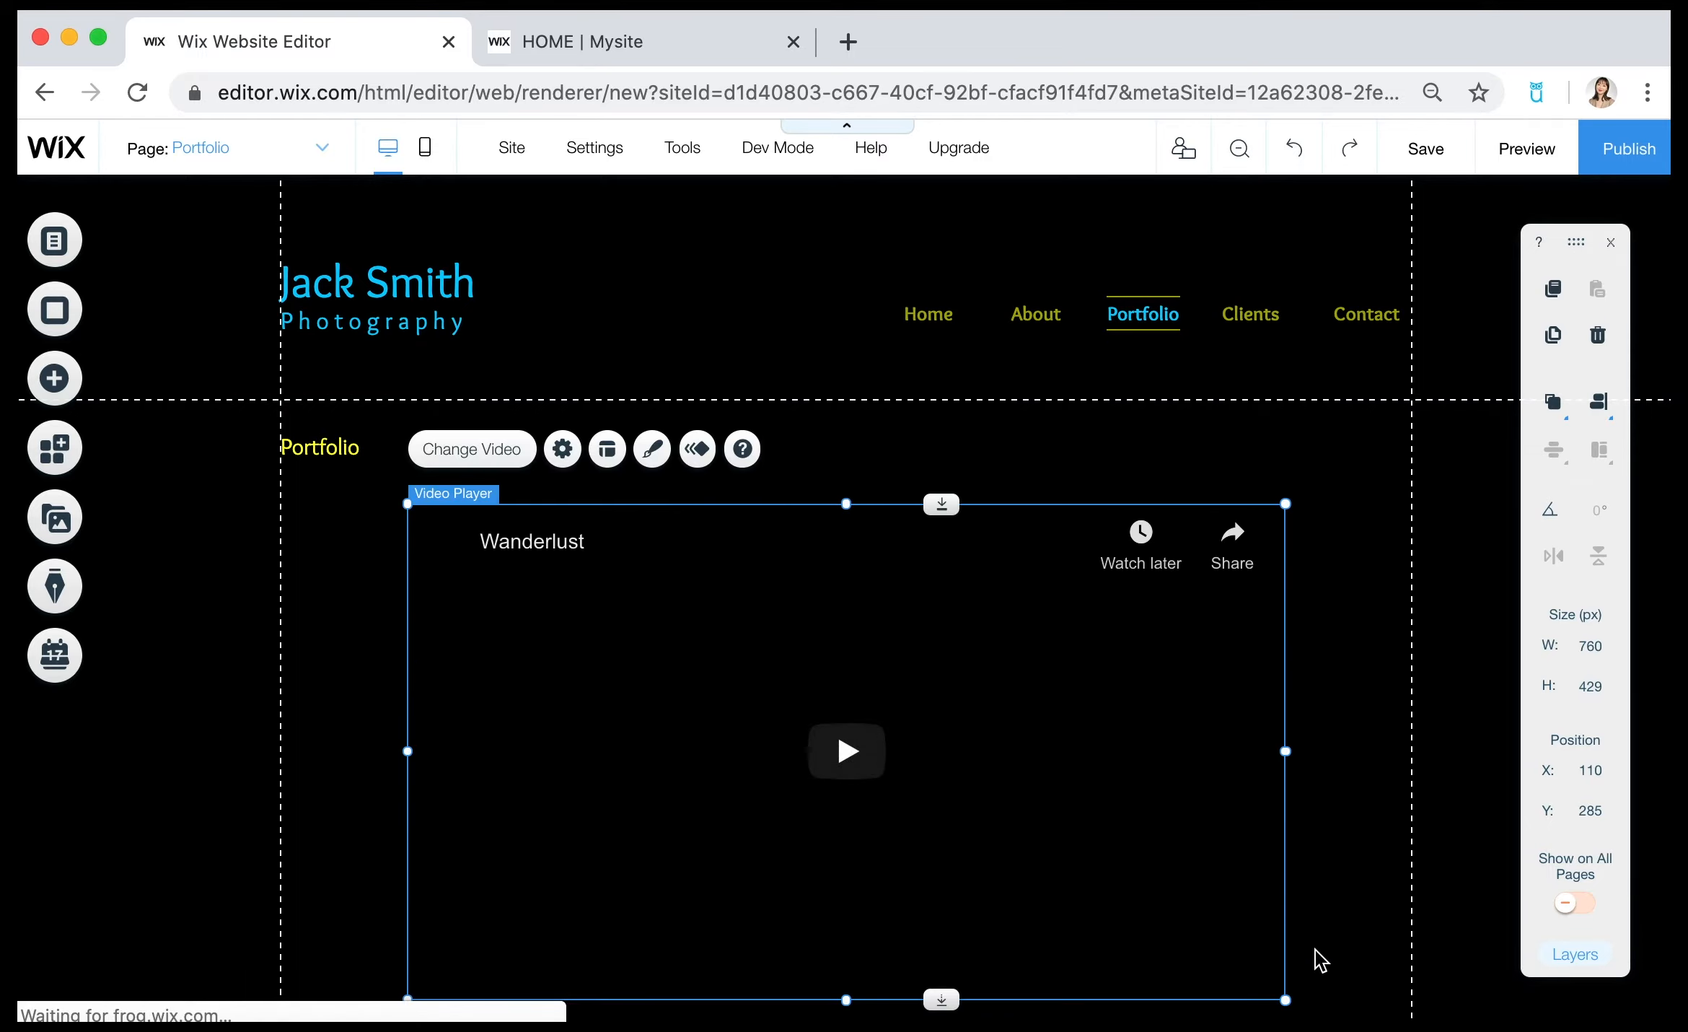
scroll(1363, 621, down, 3)
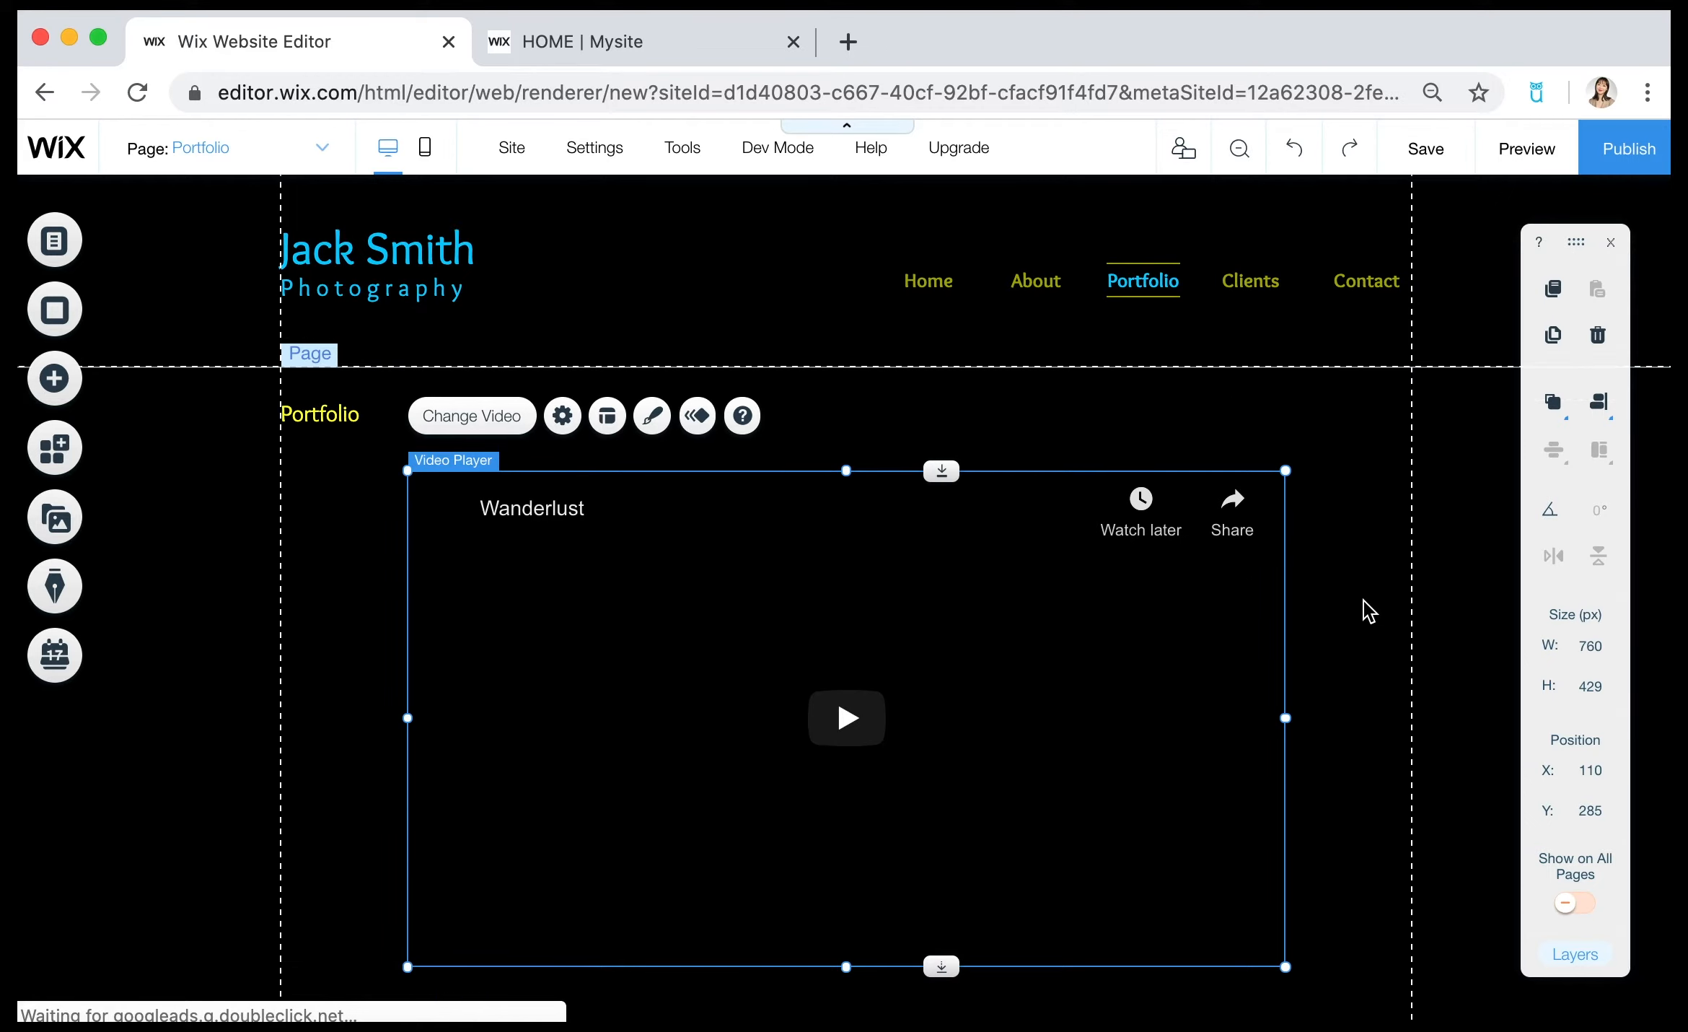
mouse_move(1021, 528)
mouse_down()
mouse_move(998, 557)
mouse_move(991, 531)
mouse_up()
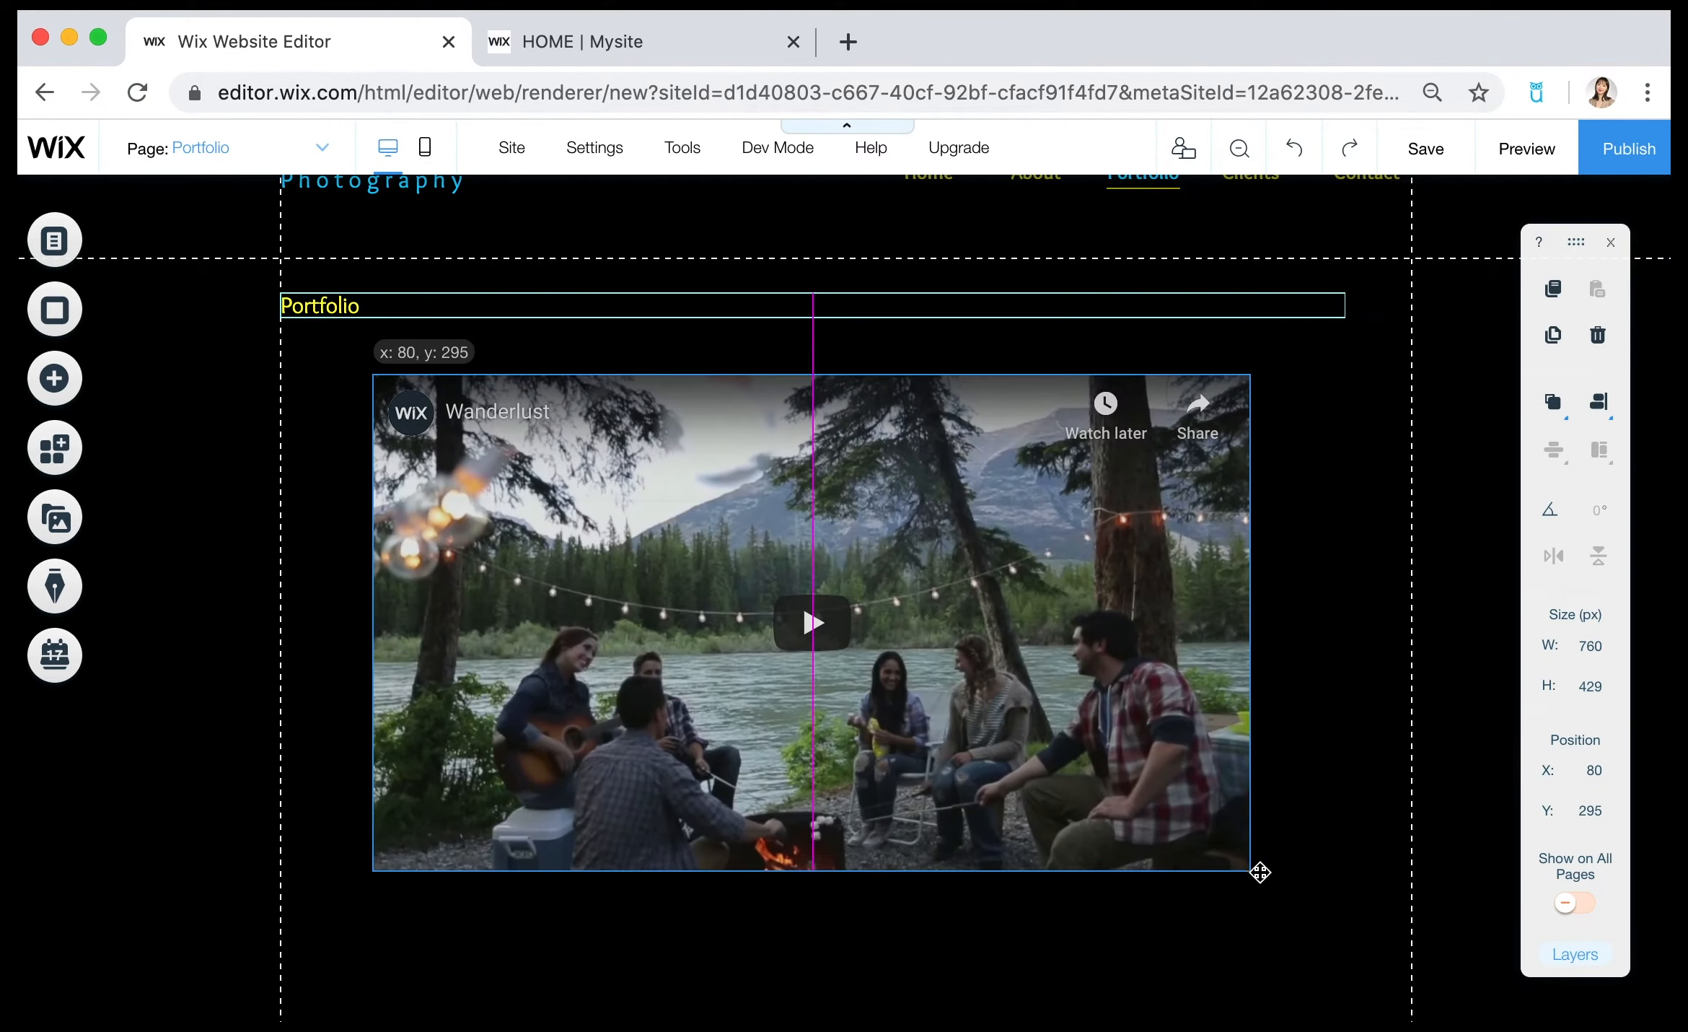
drag(1249, 873, 1303, 908)
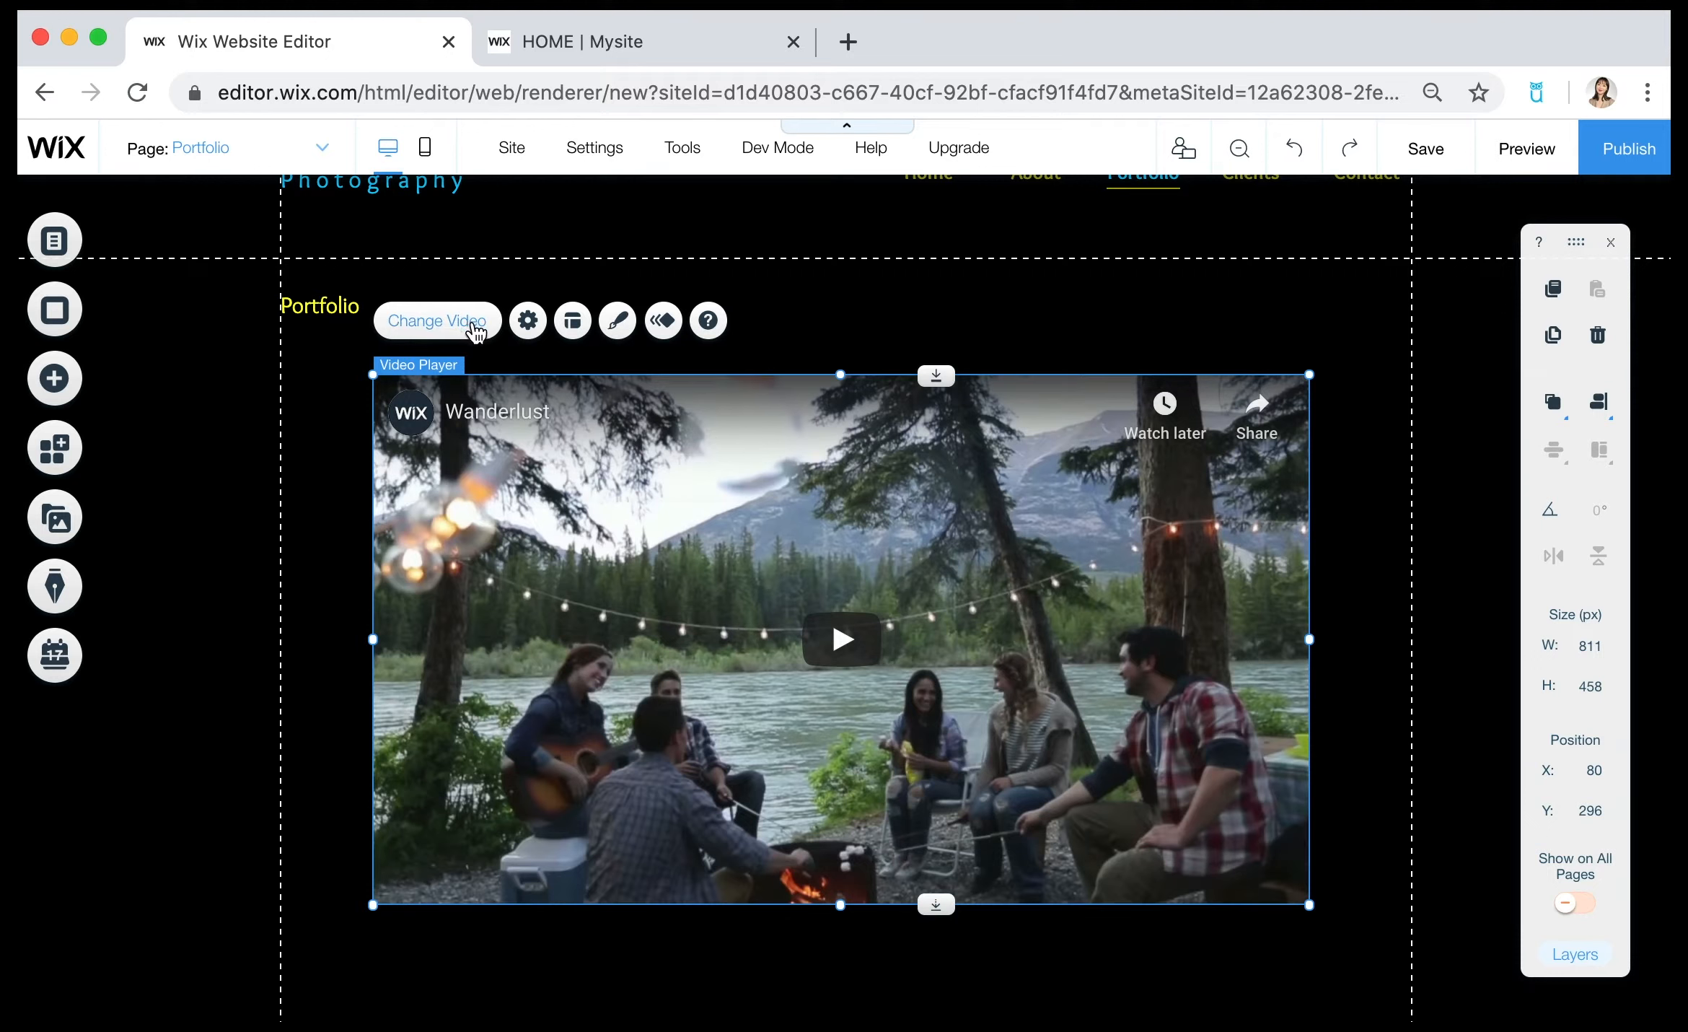
Examine the video player's settings for source, web address, playback options and description.
click(476, 326)
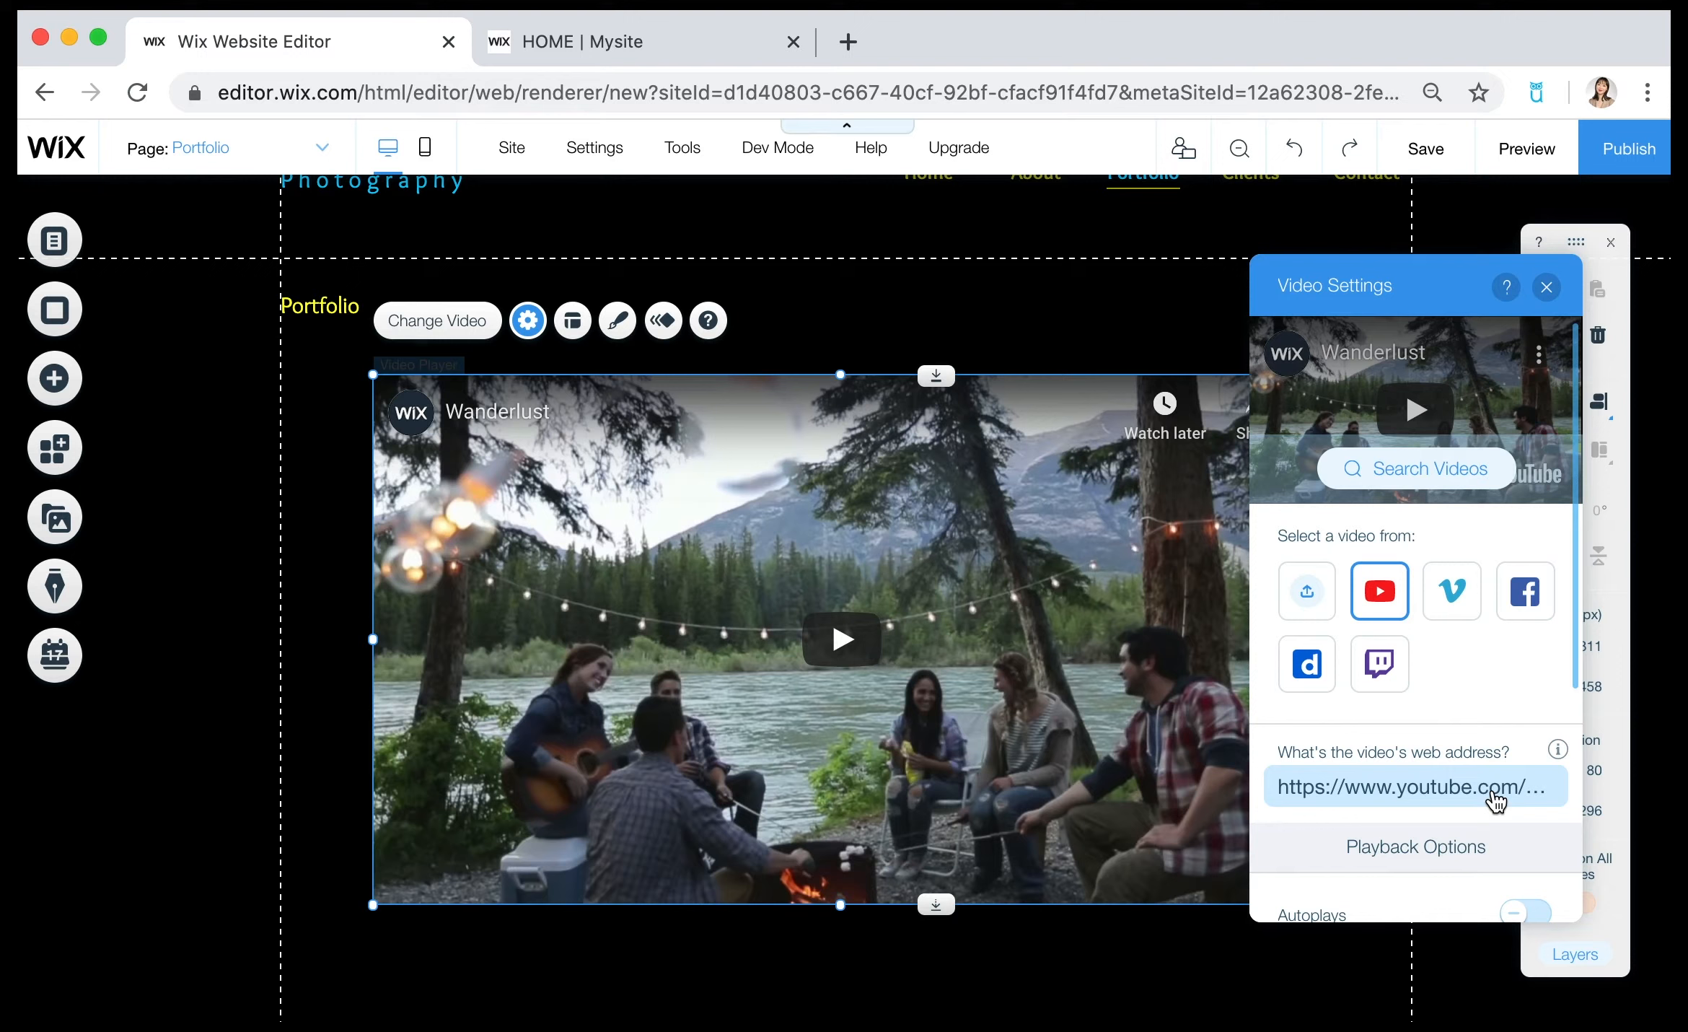
scroll(1495, 801, down, 3)
click(1479, 640)
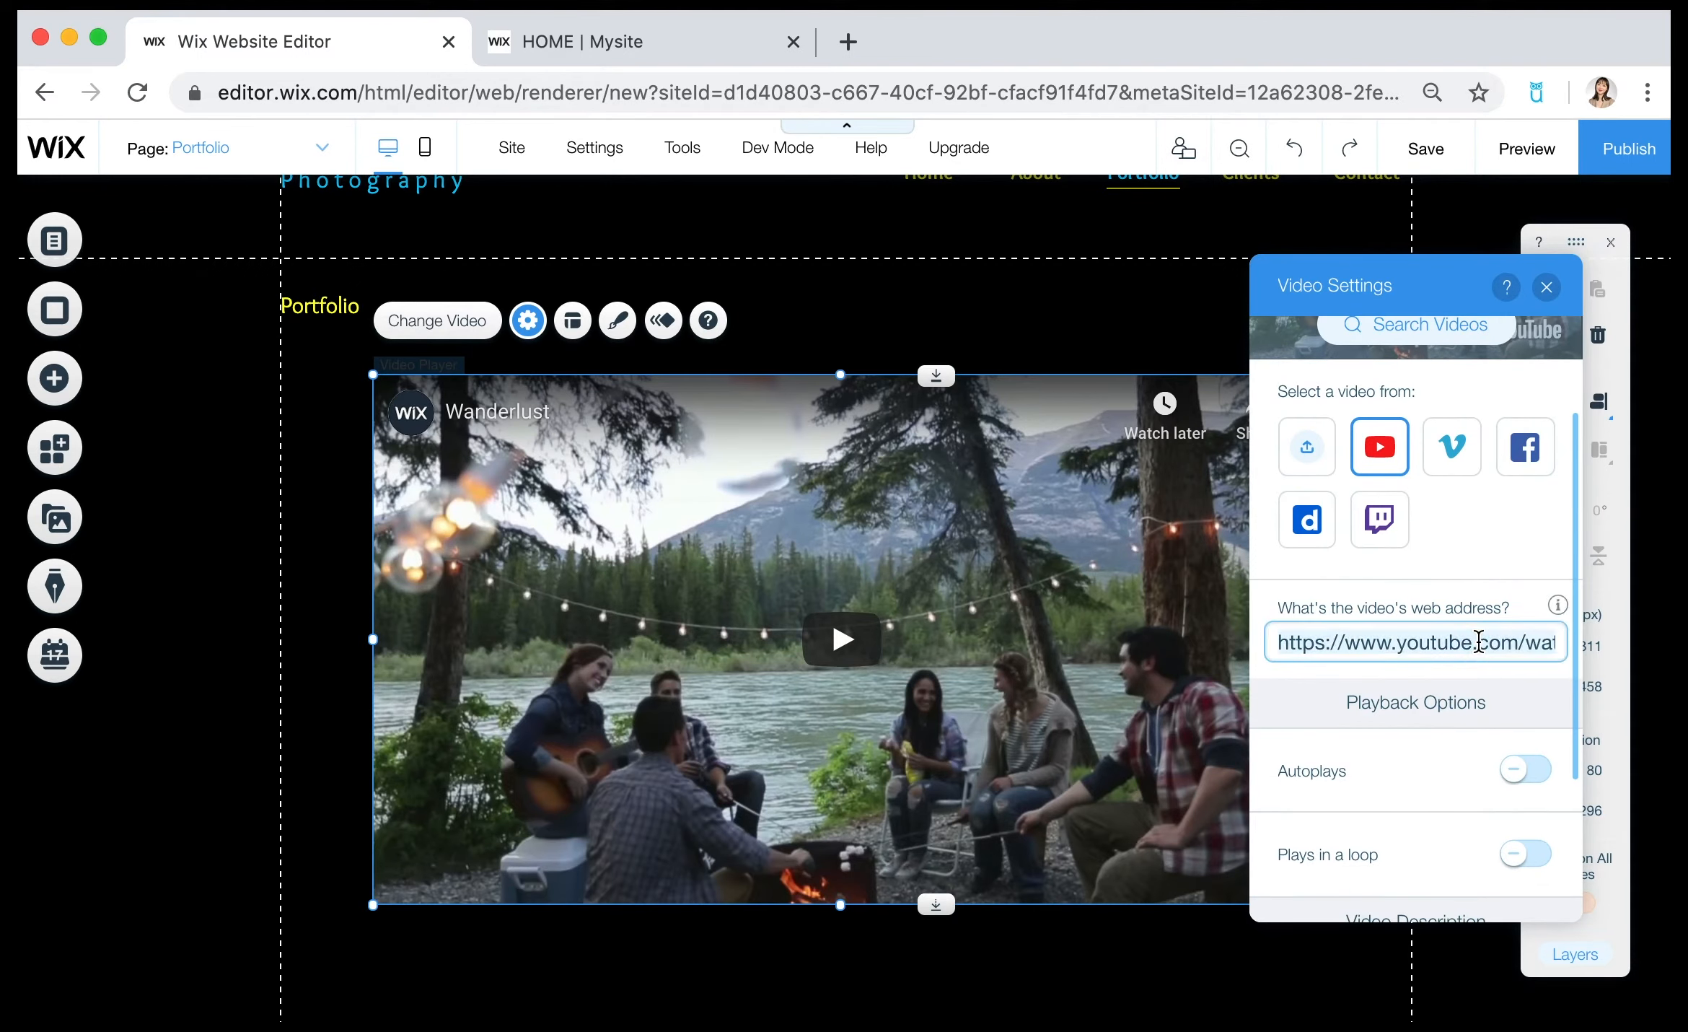
scroll(1410, 814, down, 5)
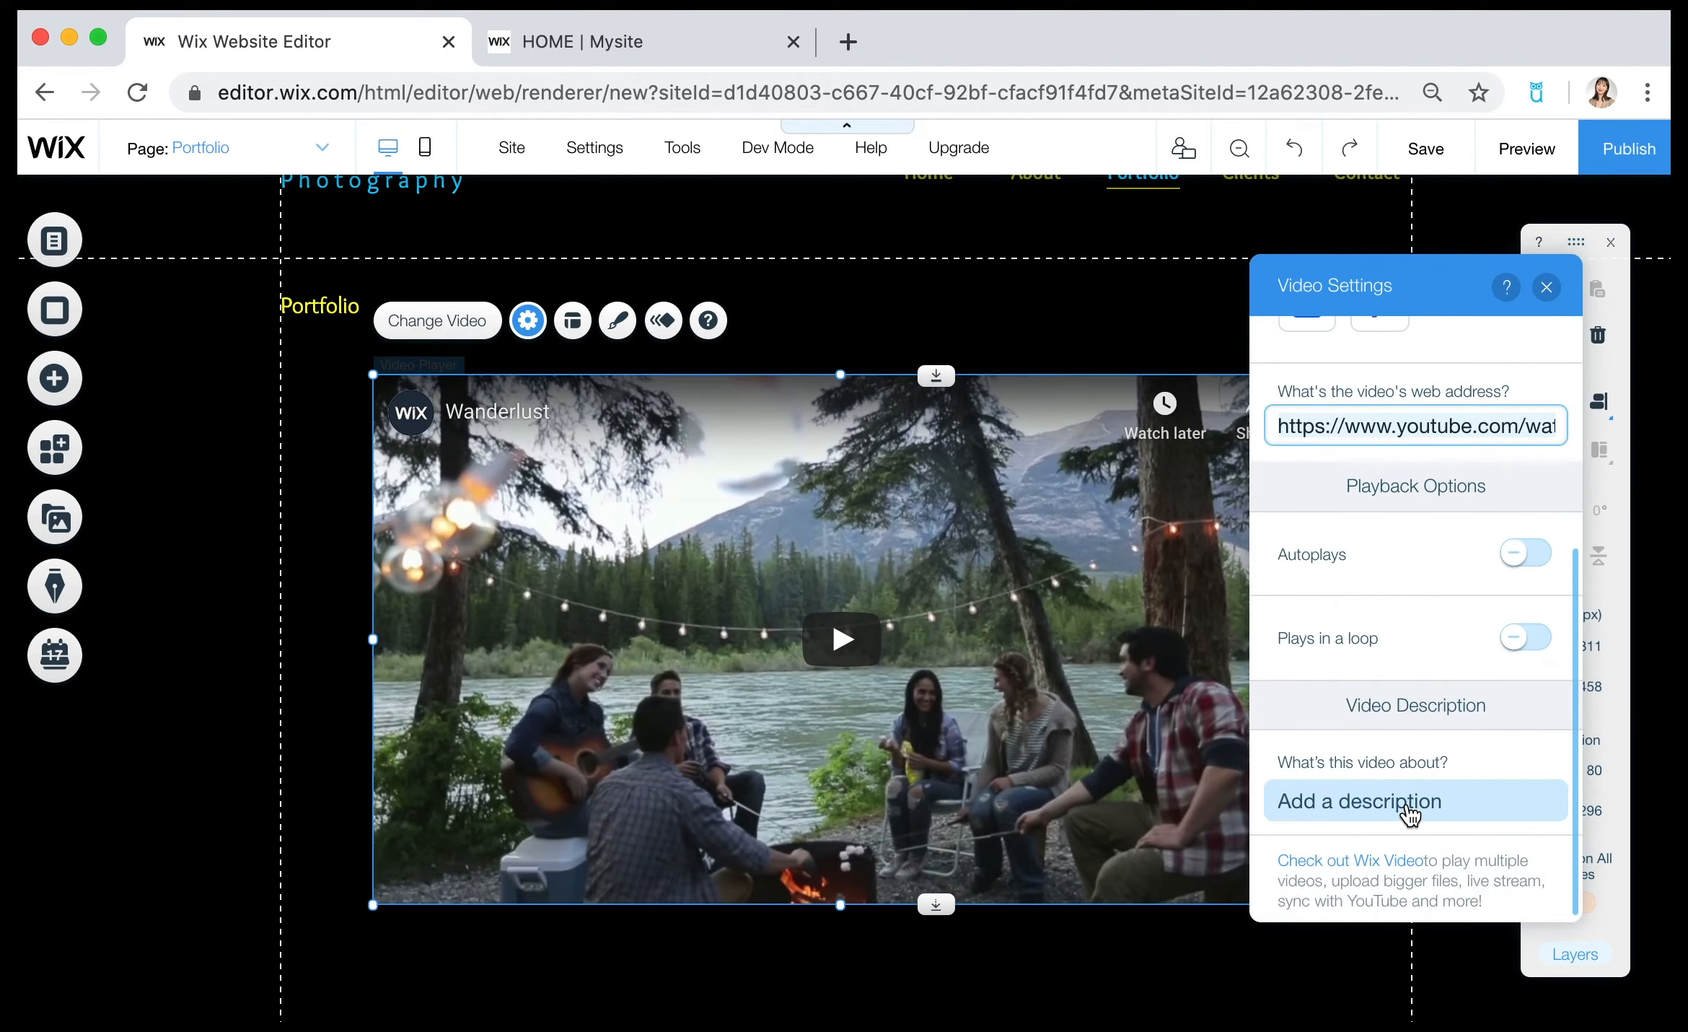
scroll(1437, 681, up, 7)
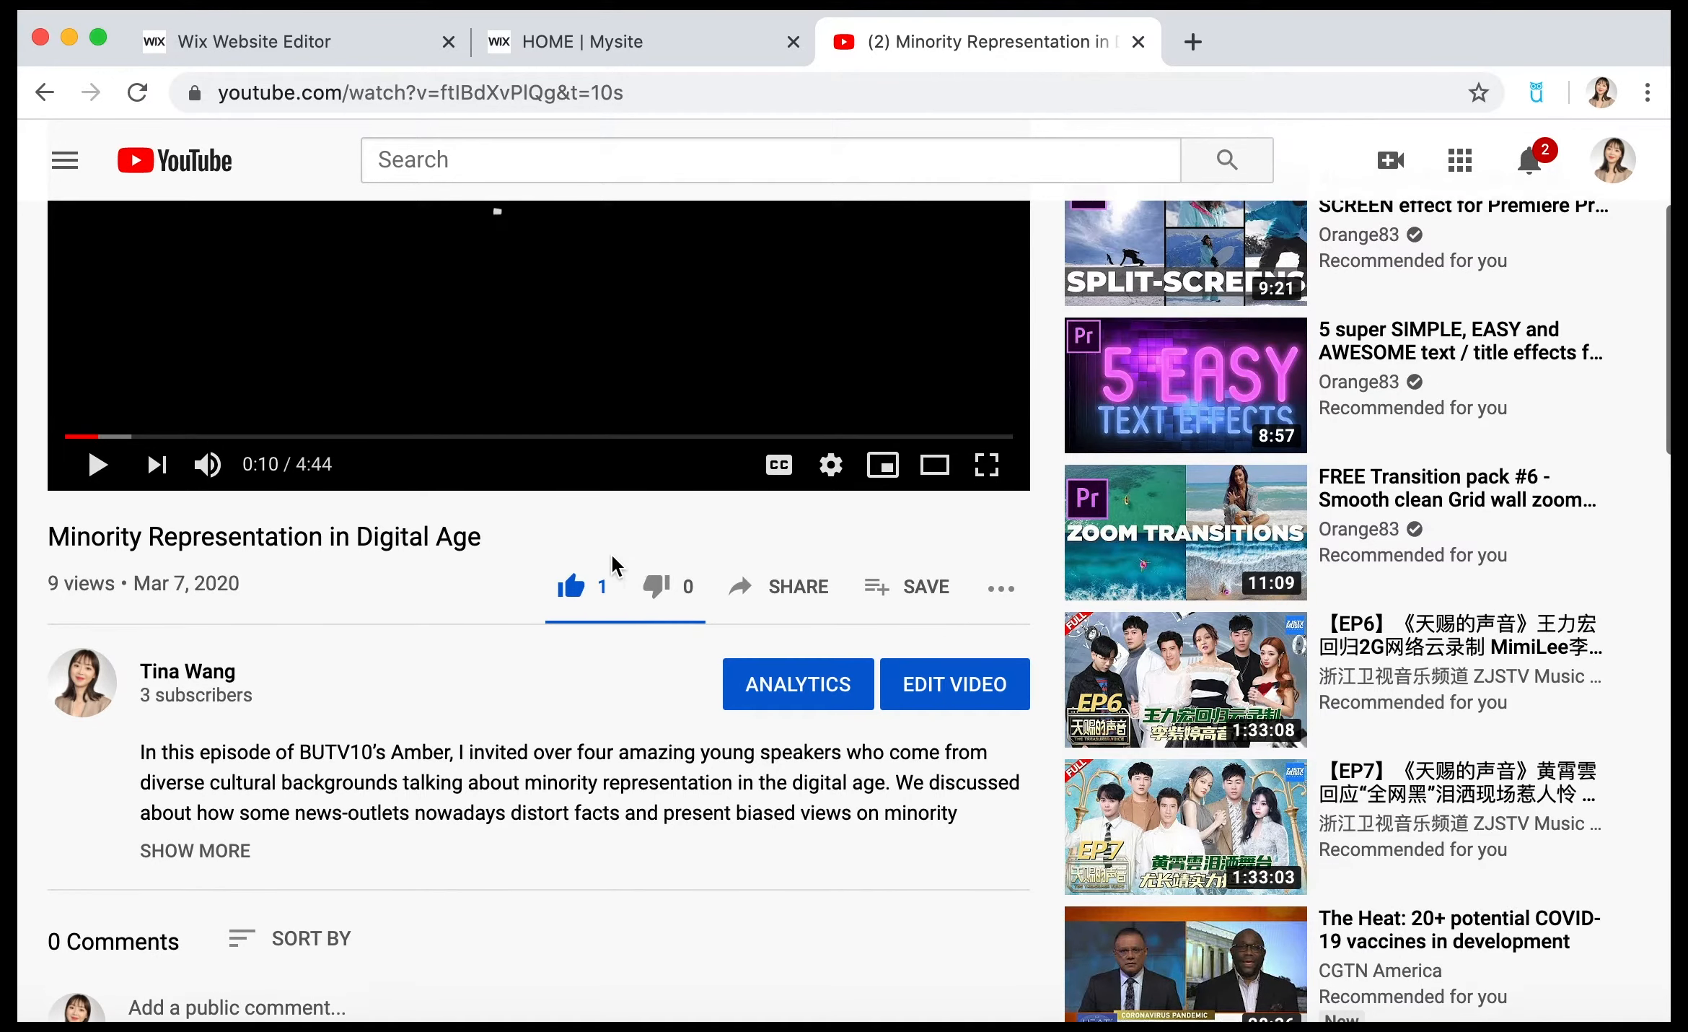
Copy the share link of the YouTube video "Minority Representation in Digital Age".
scroll(612, 555, up, 3)
scroll(612, 563, down, 5)
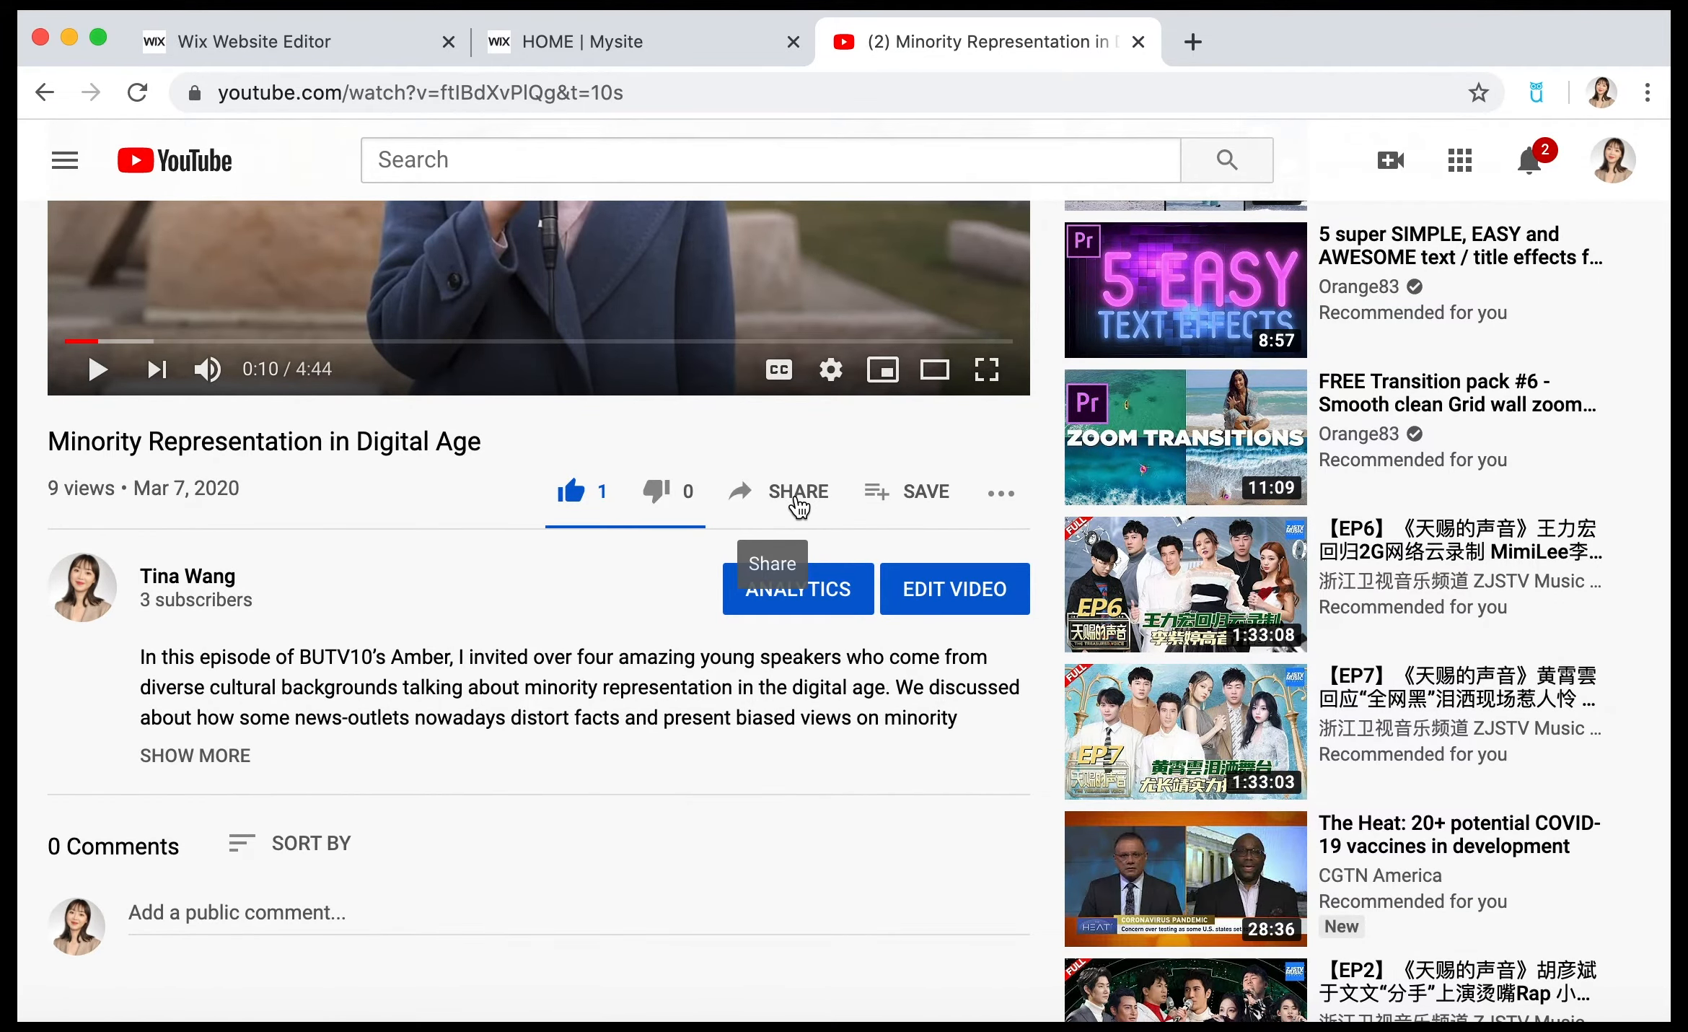
click(796, 494)
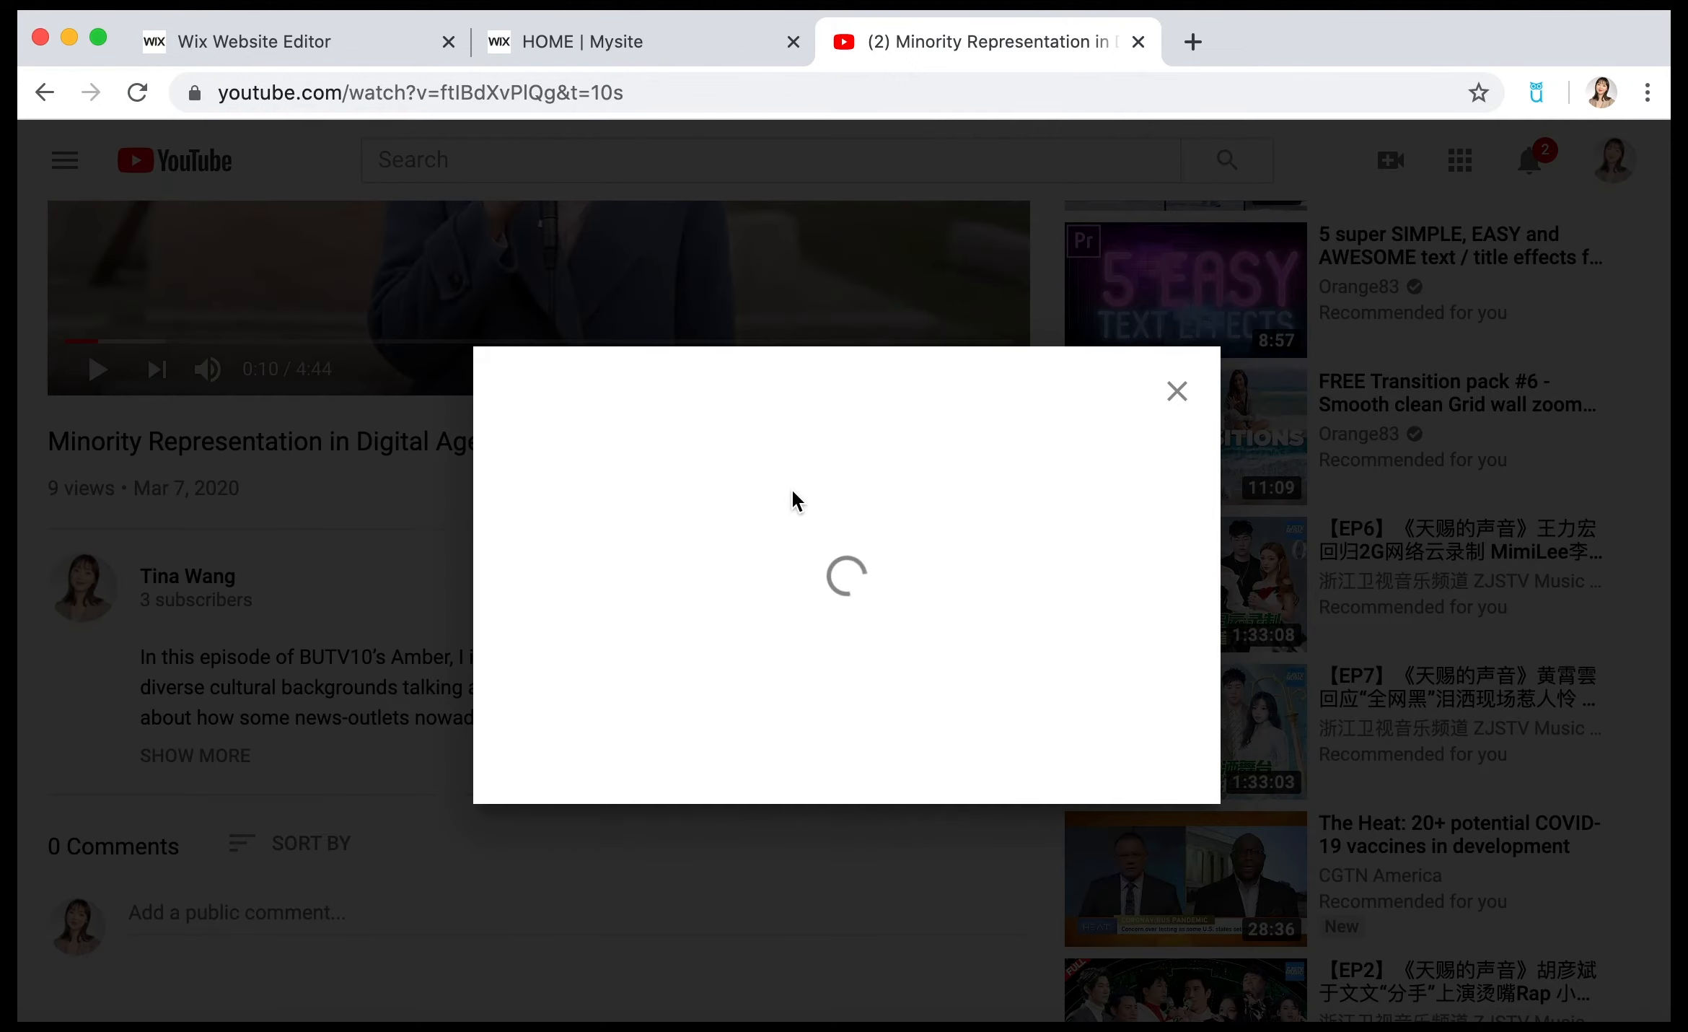
click(809, 637)
click(1119, 640)
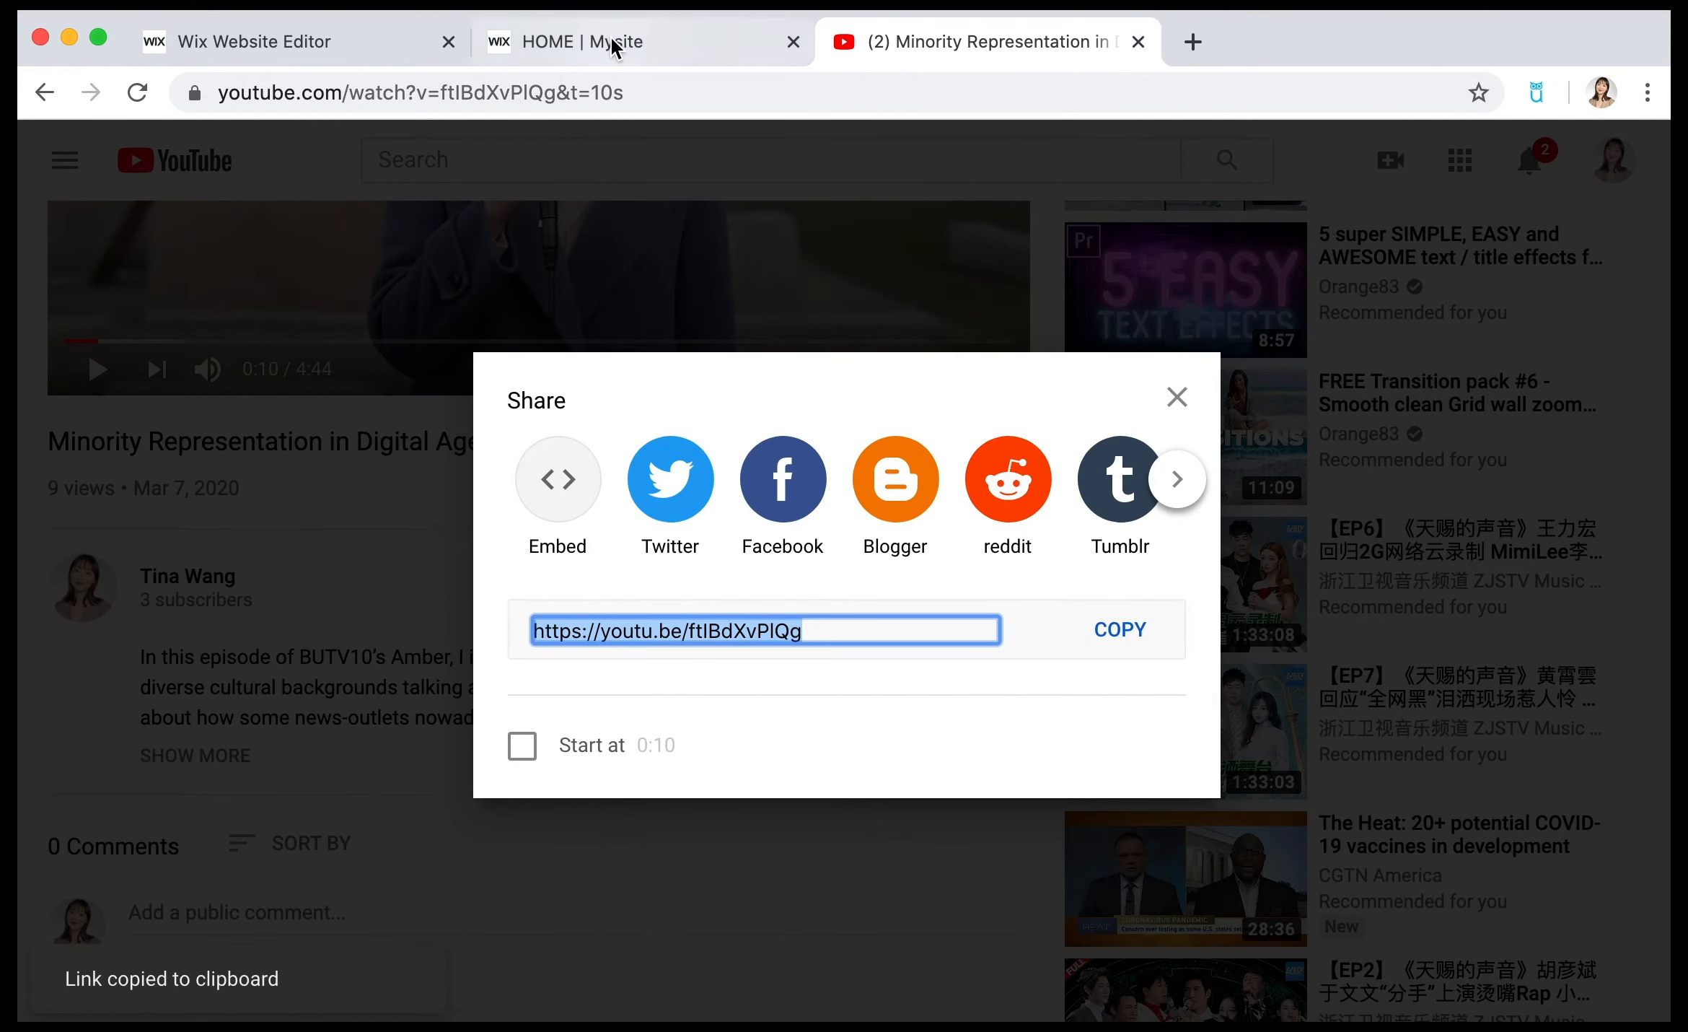
Switch back to the Wix editor and replace the Portfolio video player's web address with the copied YouTube link.
click(612, 44)
click(354, 40)
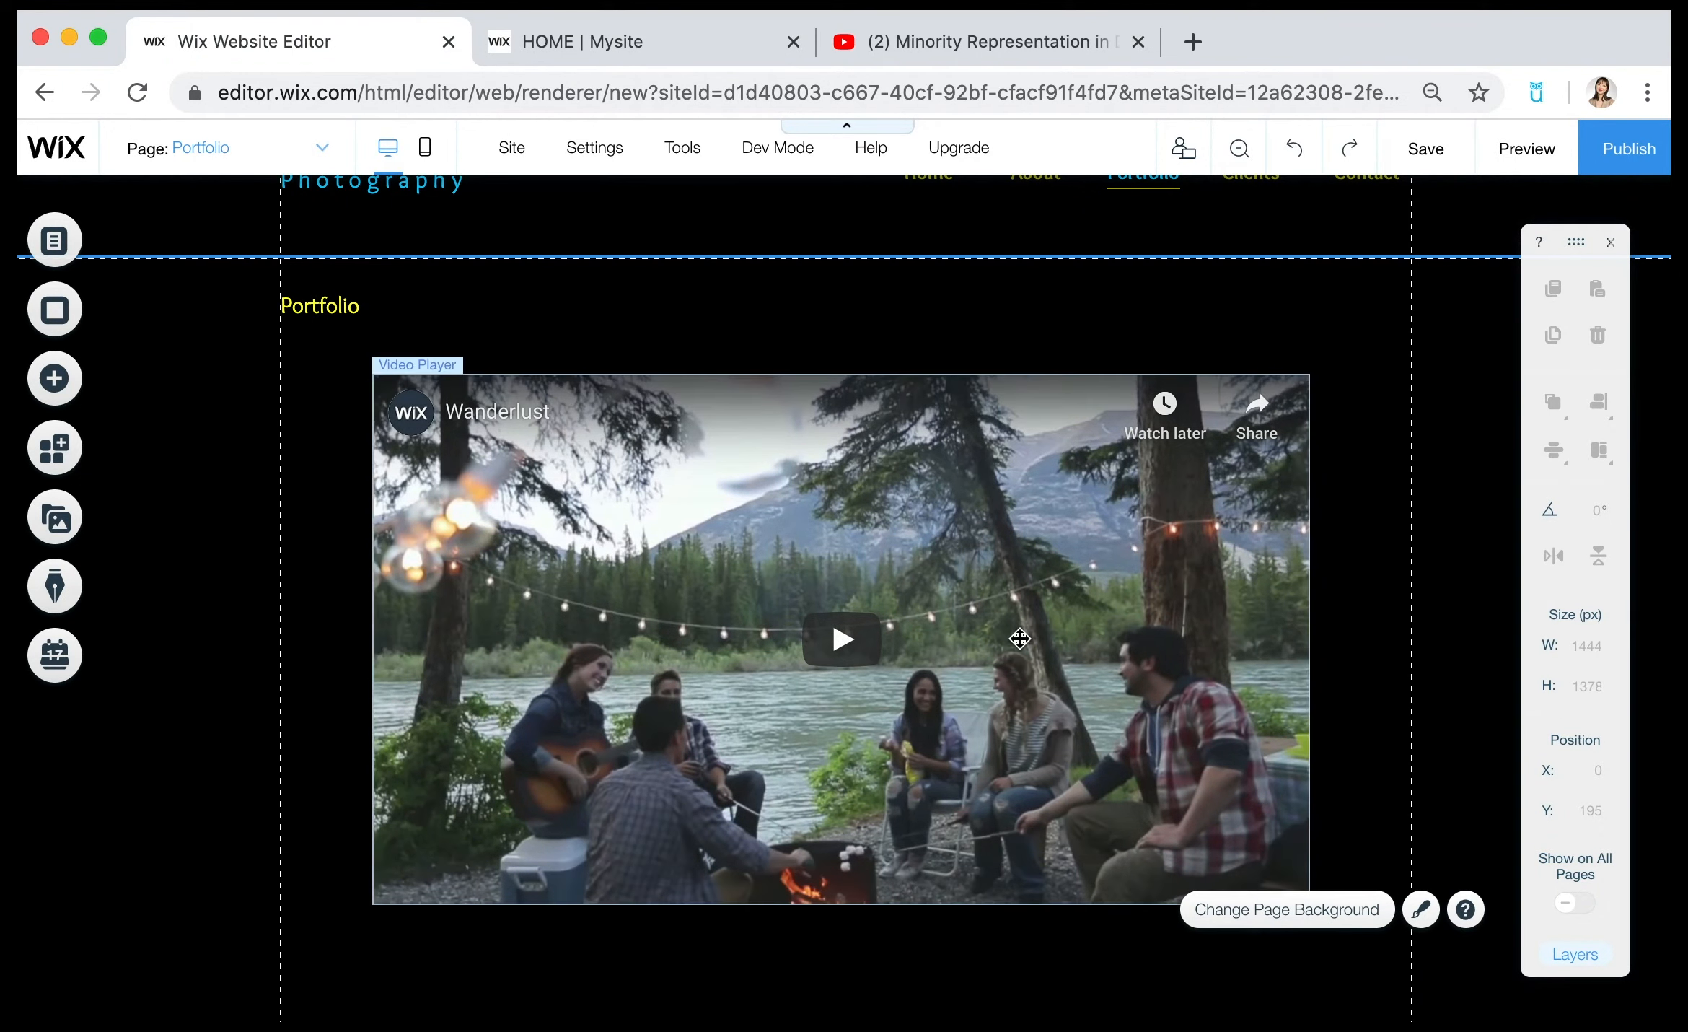
click(659, 590)
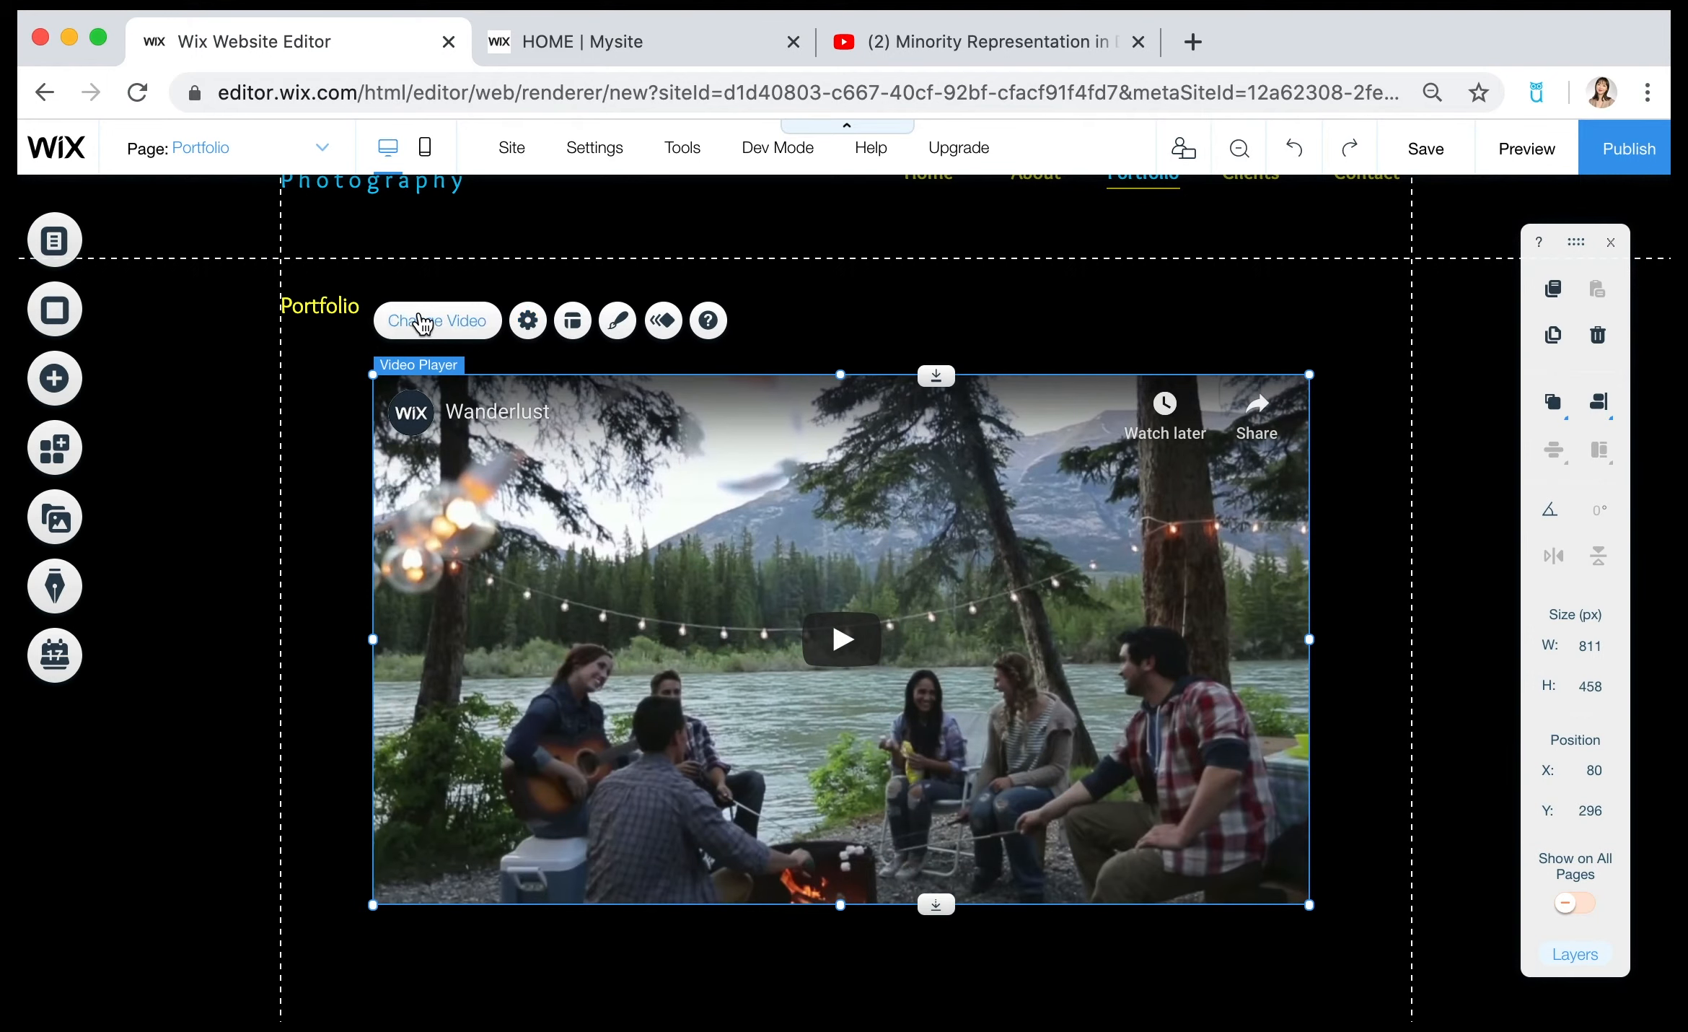
click(422, 323)
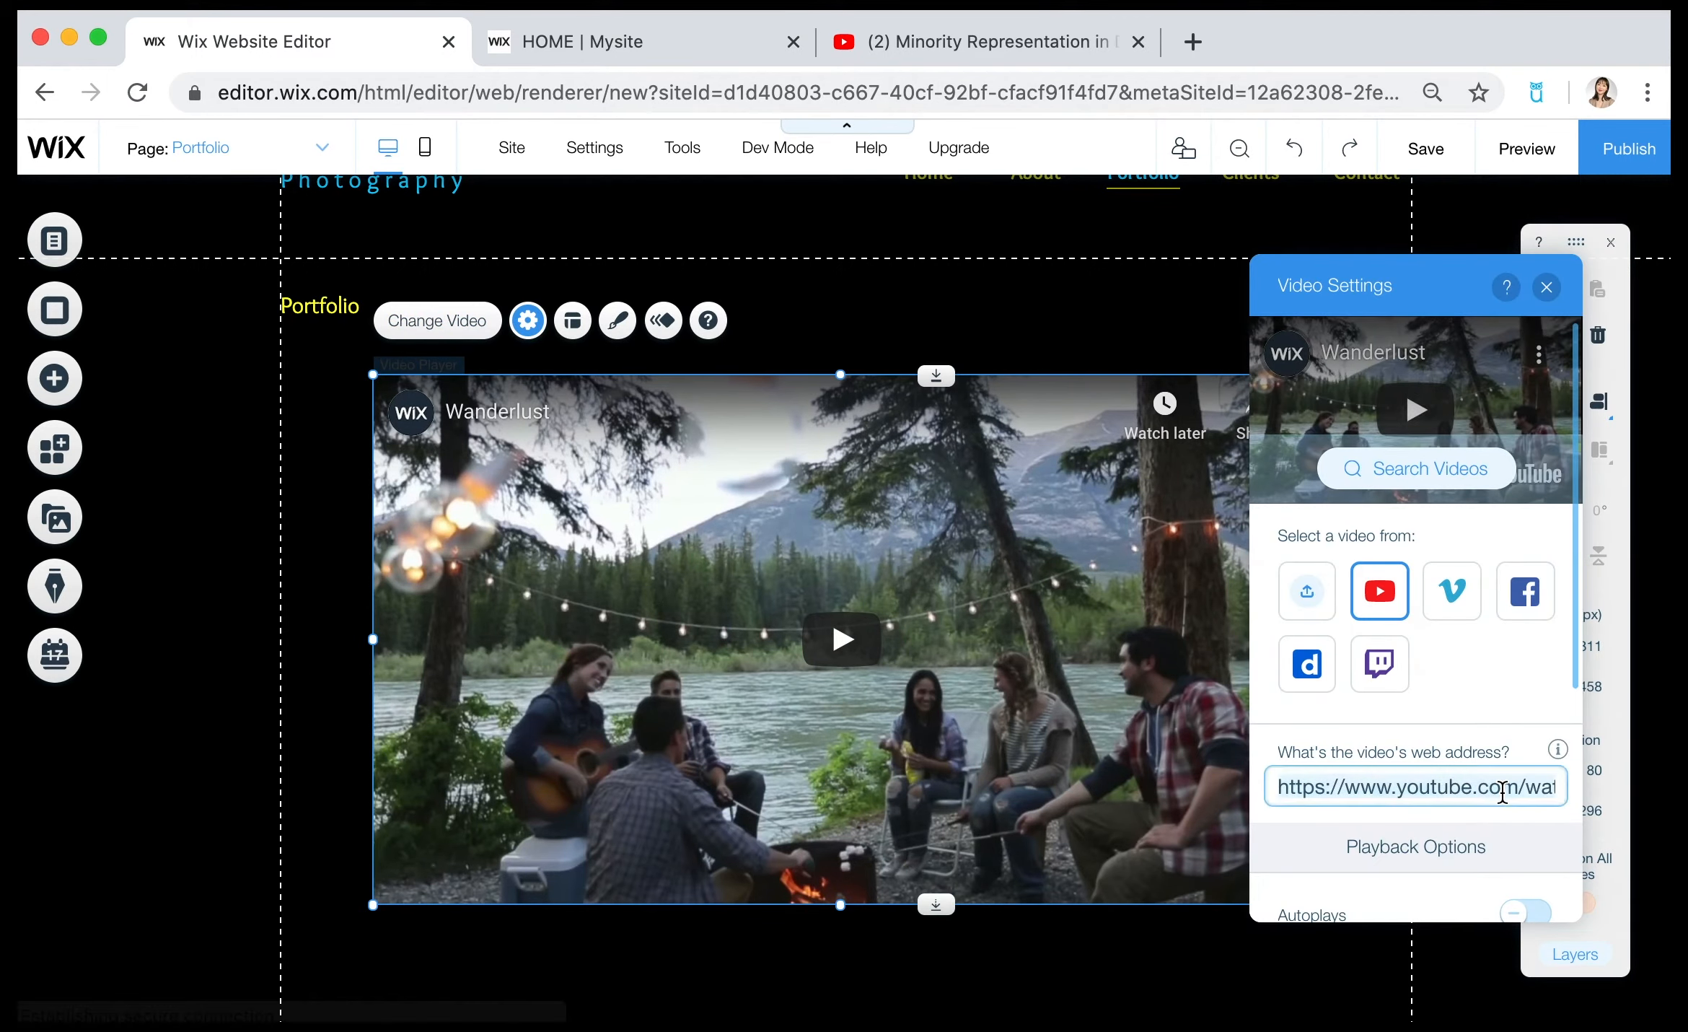
key(super+a)
key(BackSpace)
key(super+v)
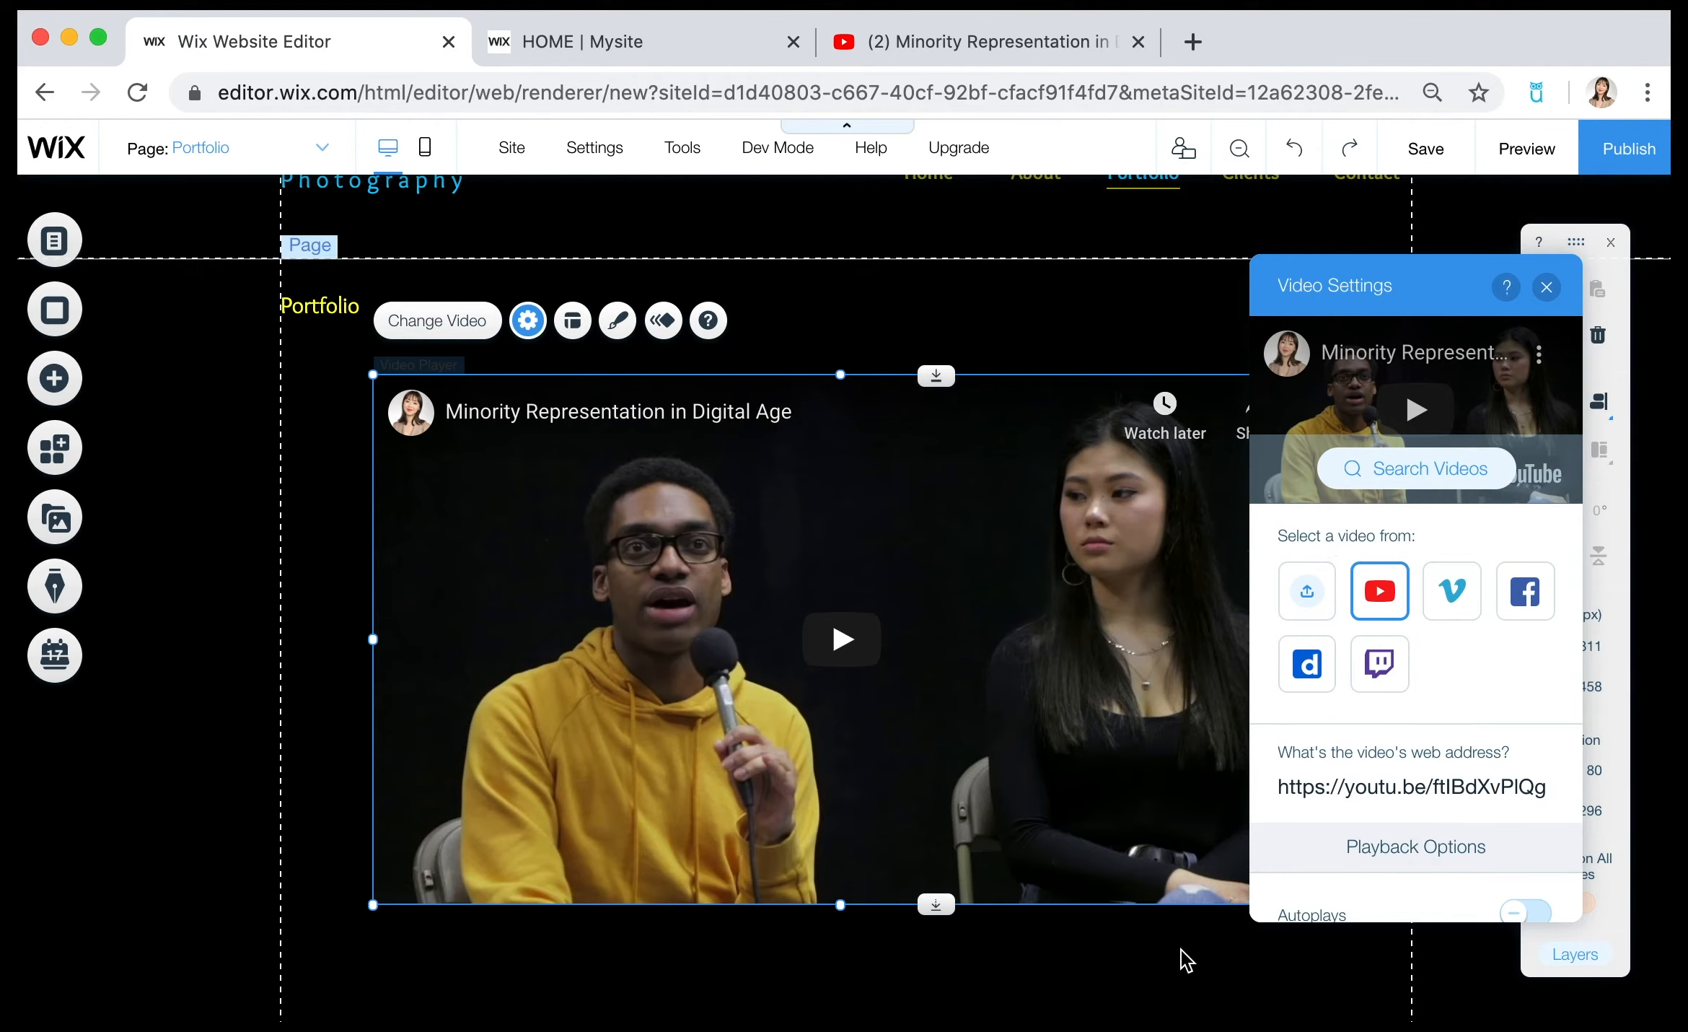
click(1158, 998)
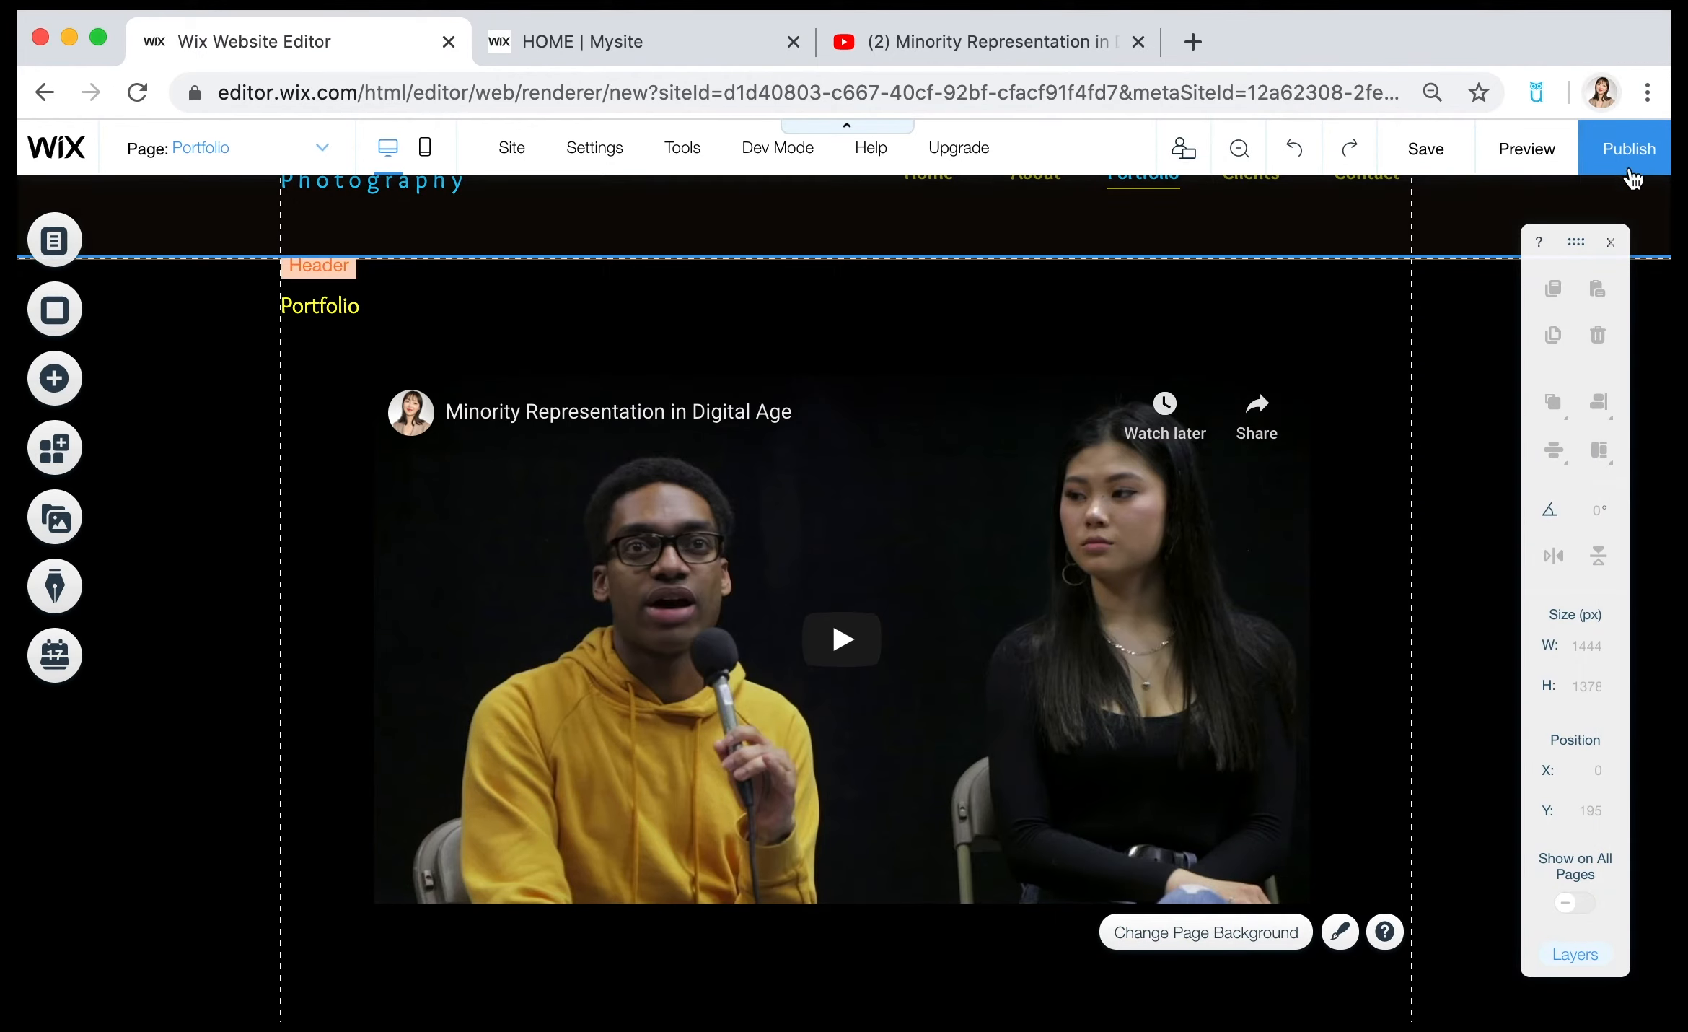
Preview the Portfolio page and check the embedded YouTube video.
click(1535, 160)
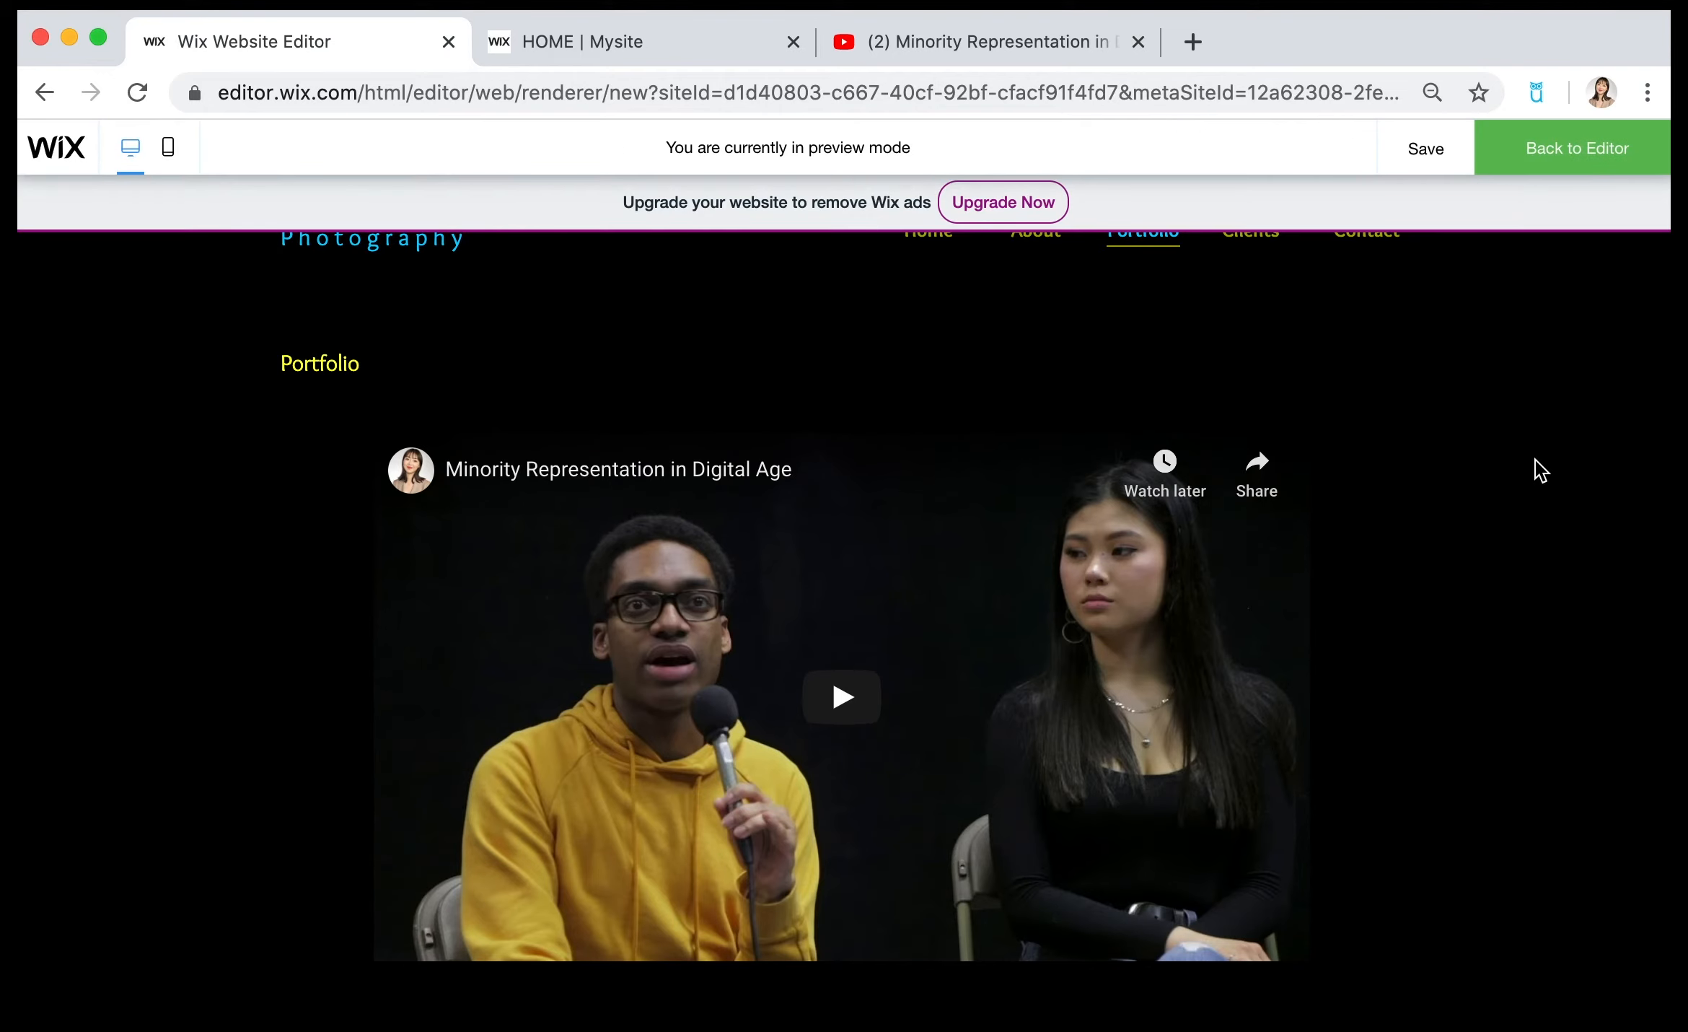
scroll(1528, 642, up, 3)
scroll(1528, 642, down, 4)
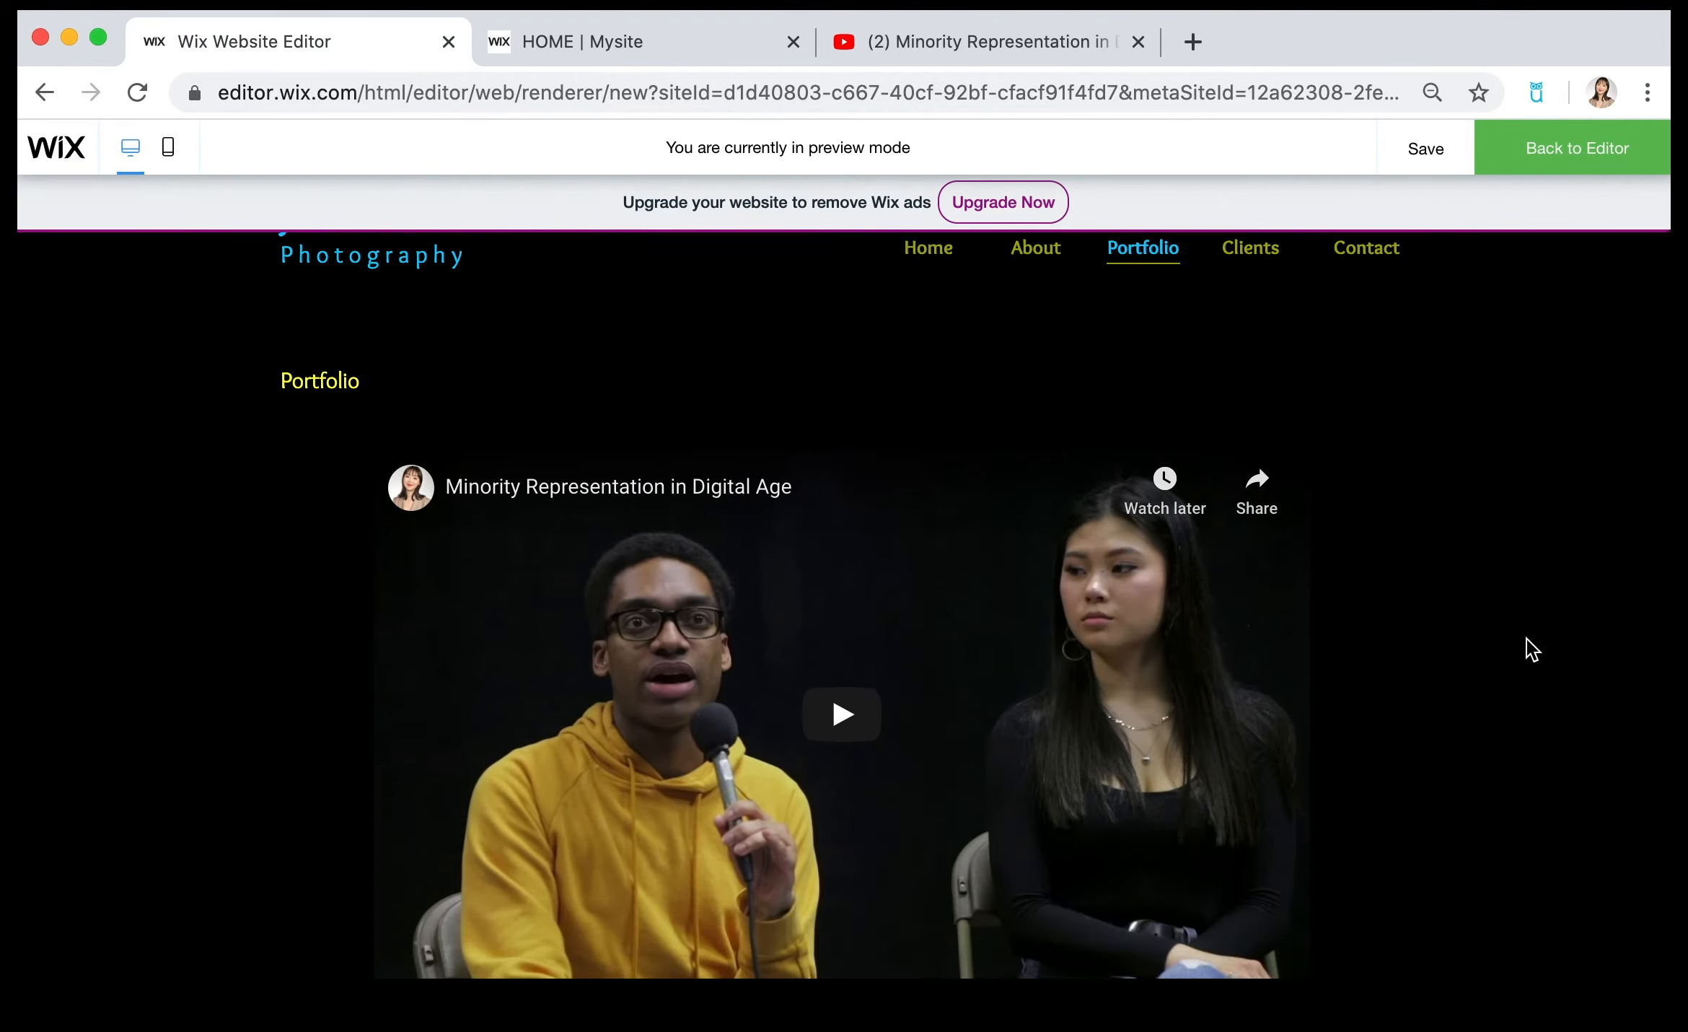
click(844, 639)
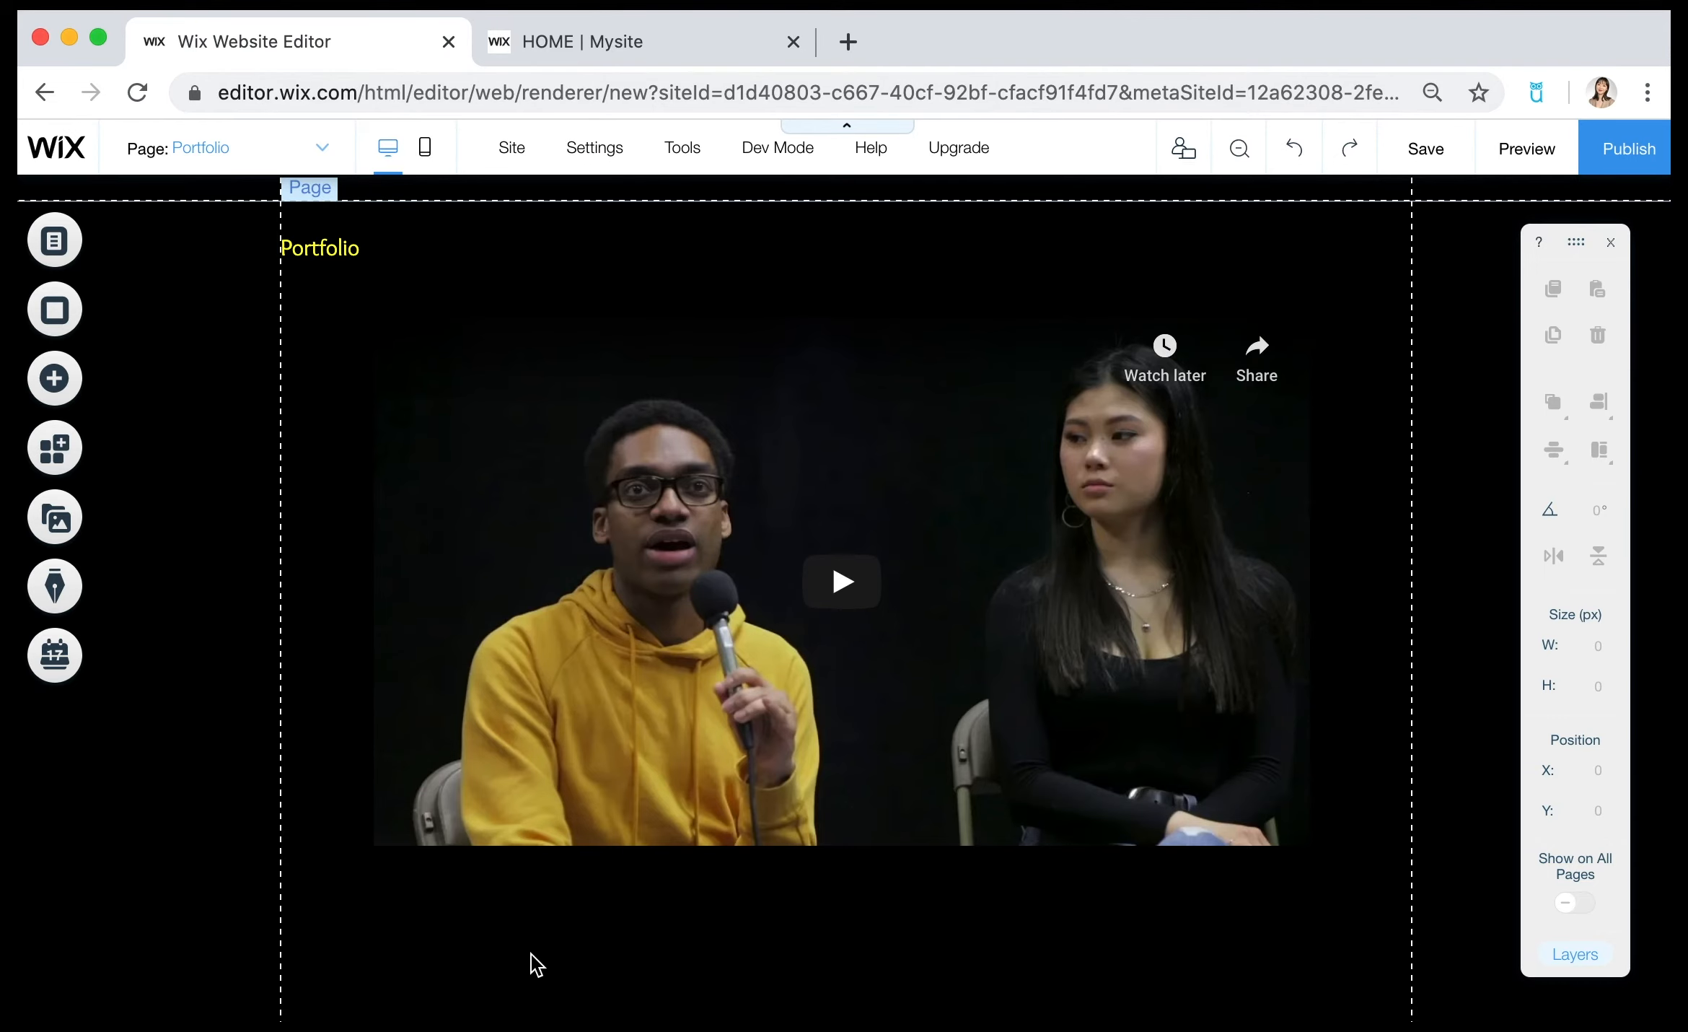
Add a themed paragraph text to the Portfolio page and place it just below the video's lower-left corner.
click(48, 397)
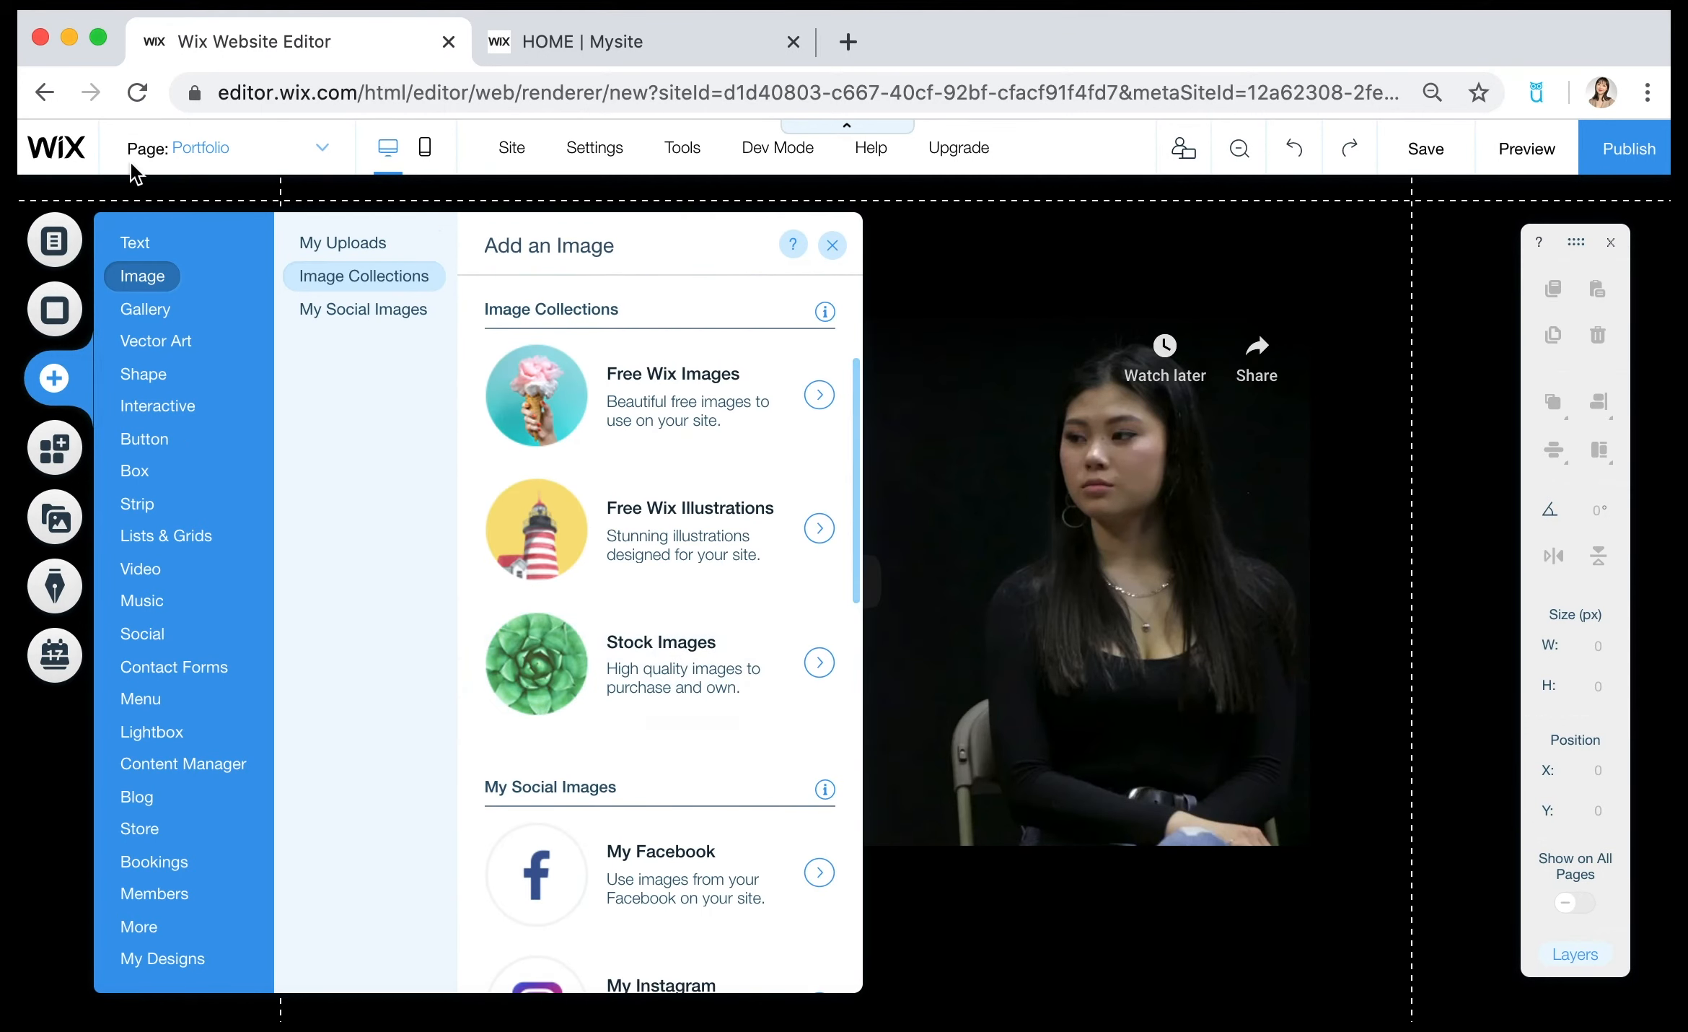
click(135, 245)
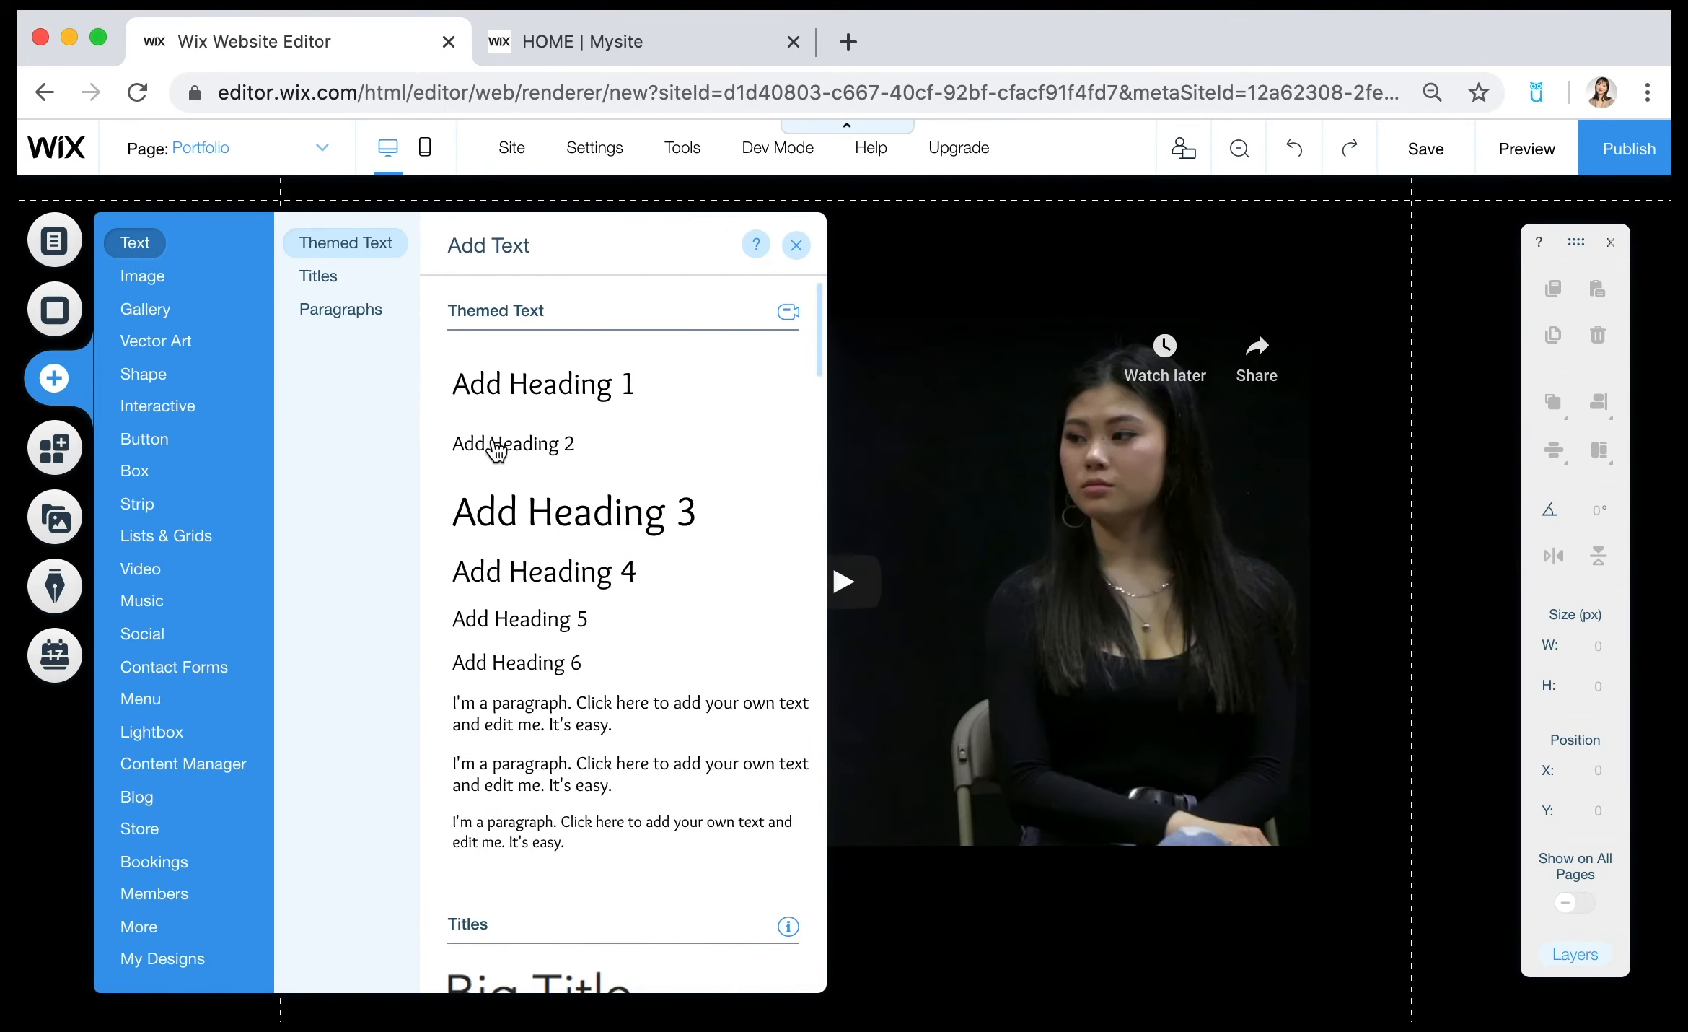
click(572, 720)
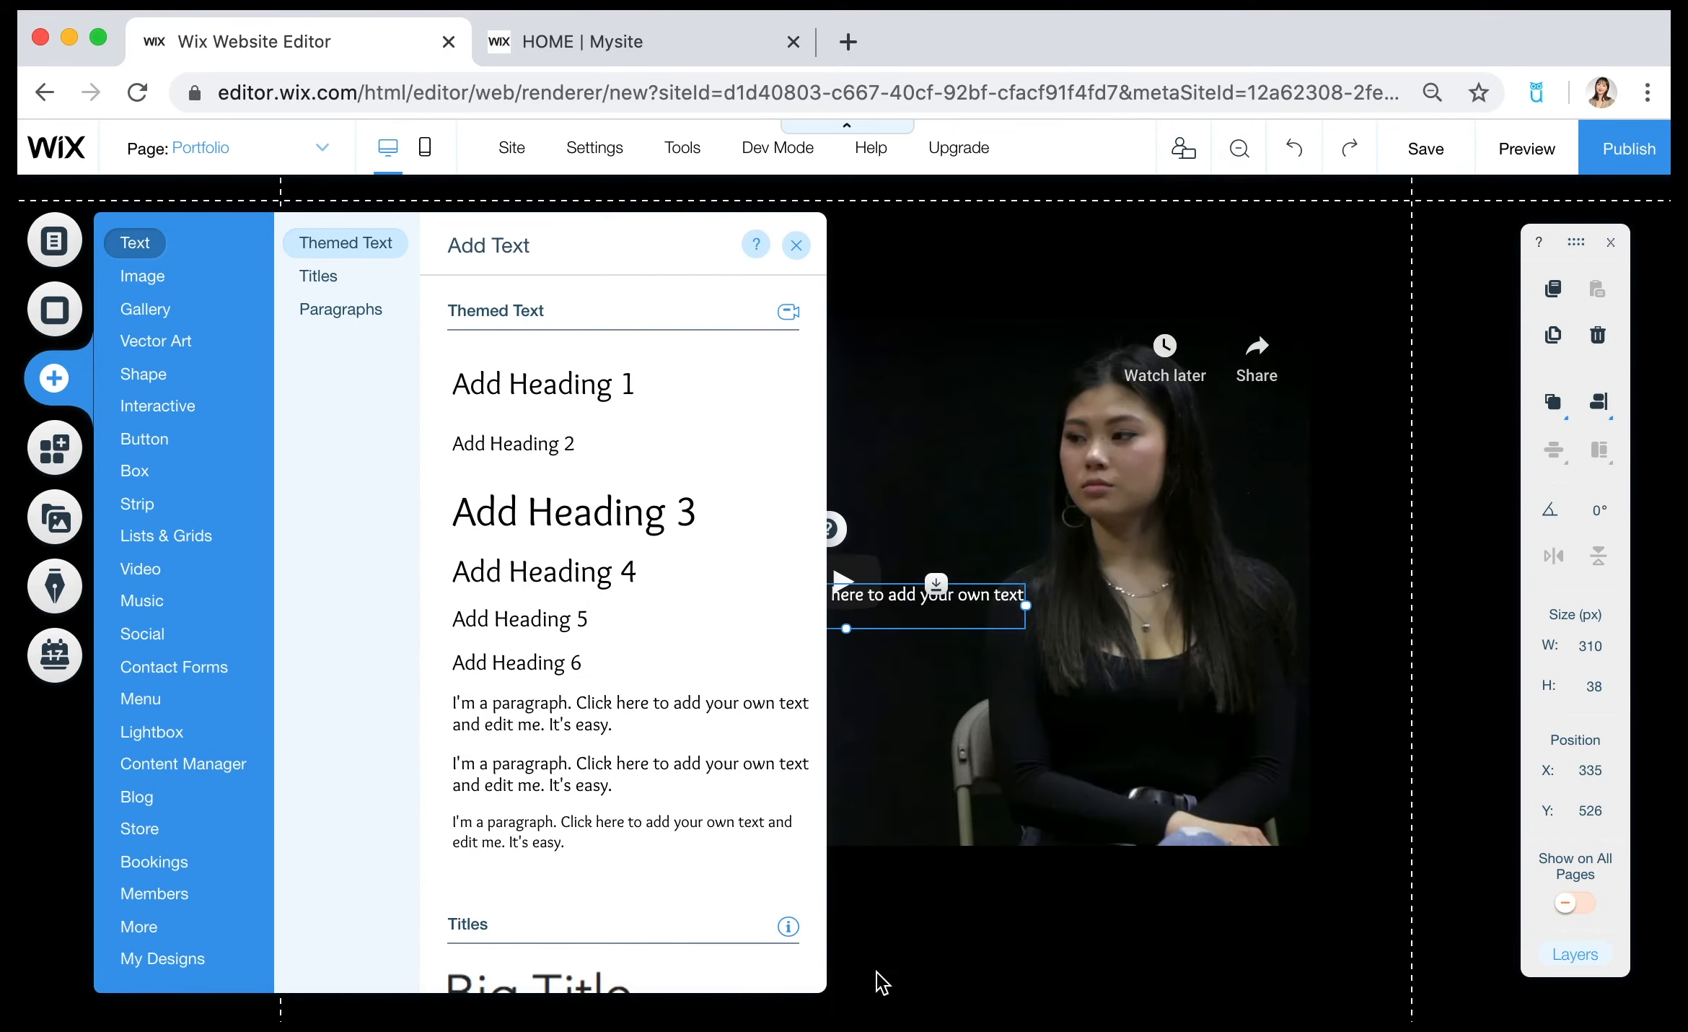
click(958, 1001)
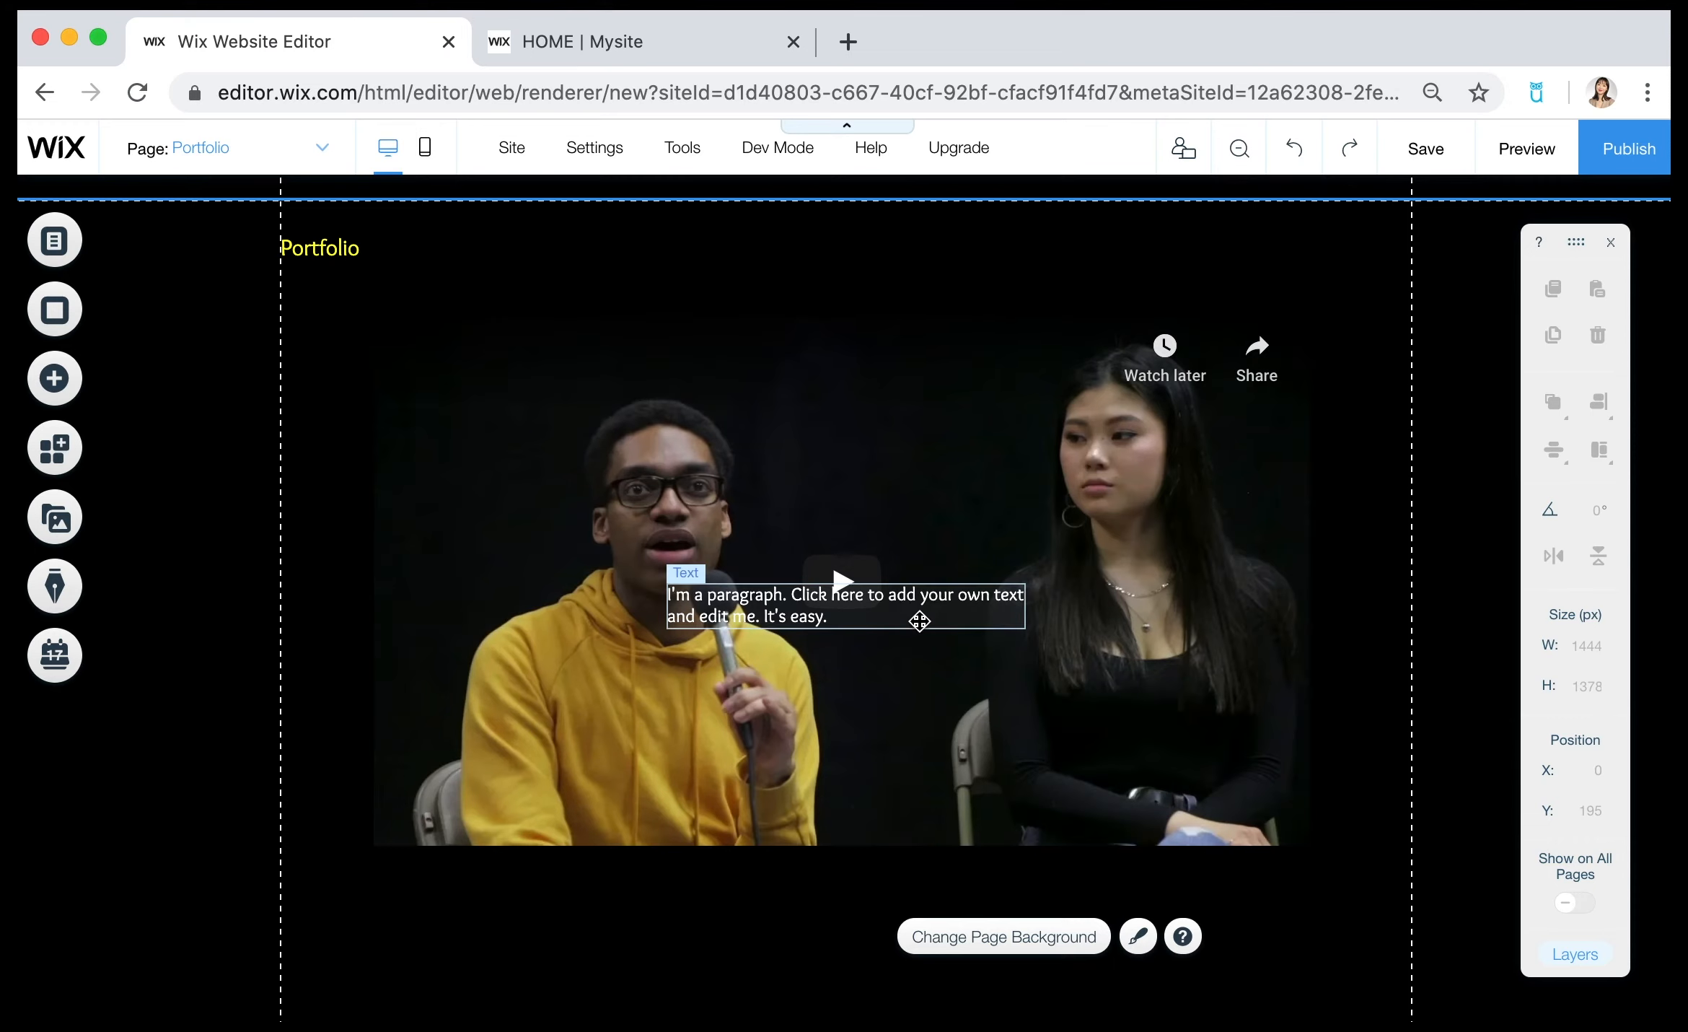
drag(925, 606, 1183, 967)
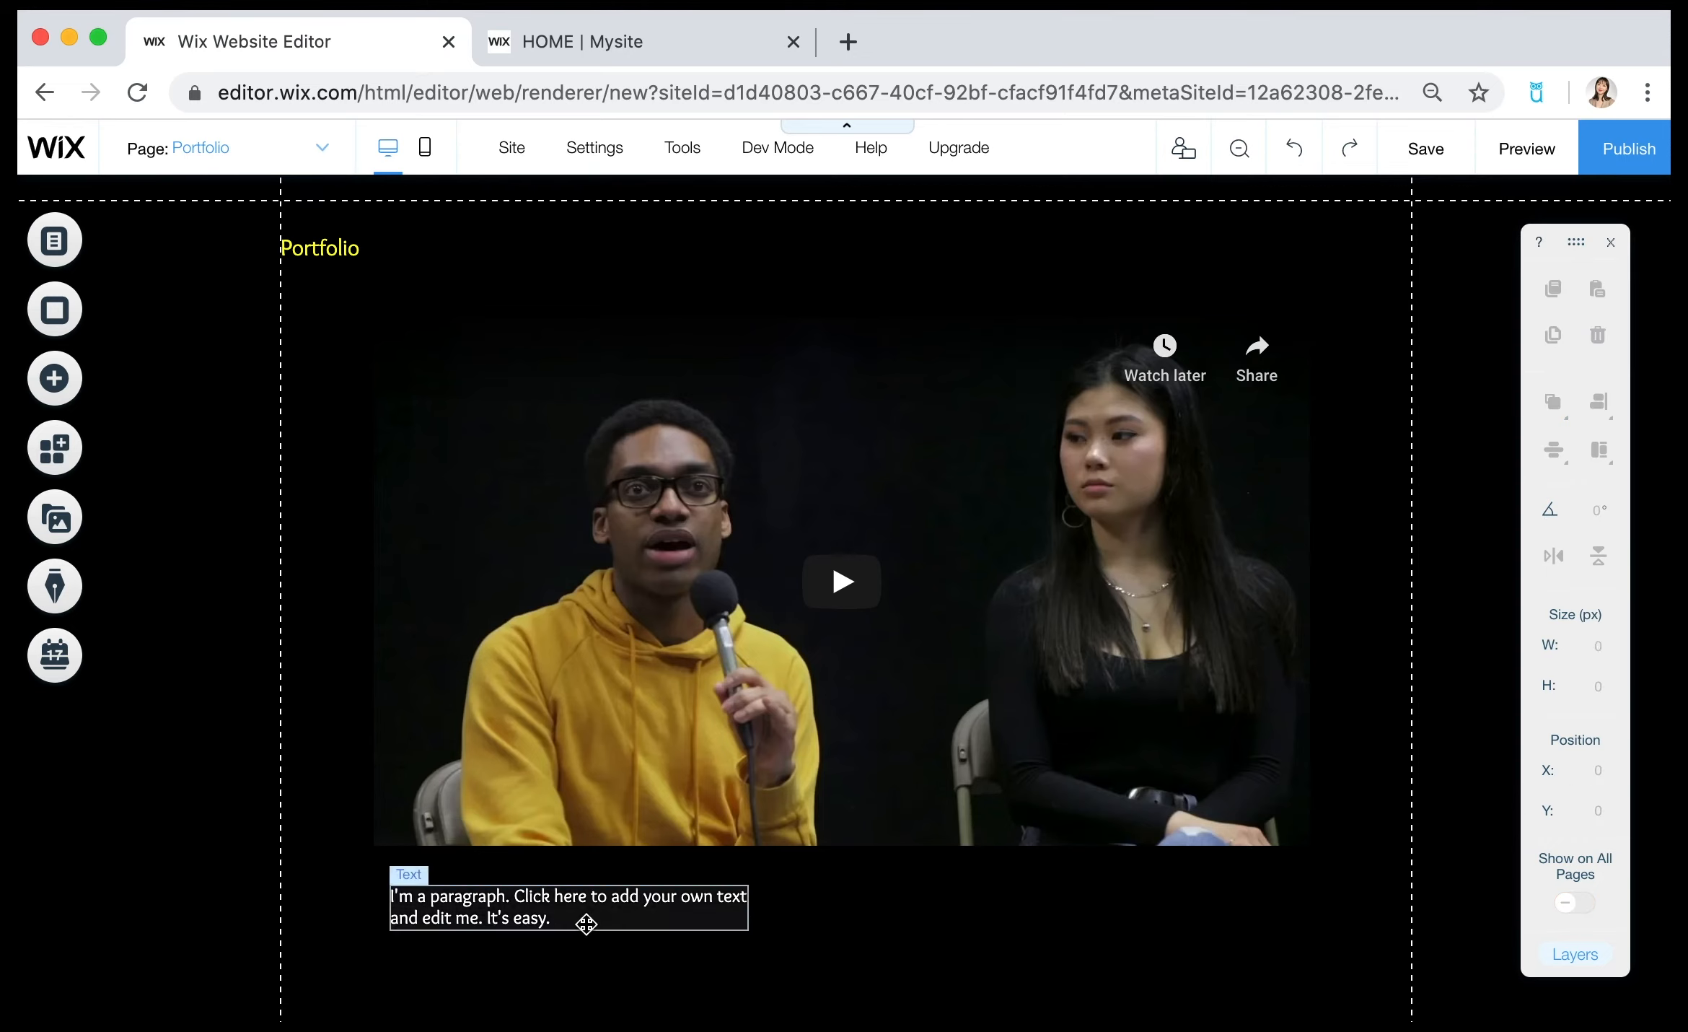
Set the paragraph text below the Portfolio video to font size 29 px and widen its box to about 763 px.
click(590, 924)
click(562, 907)
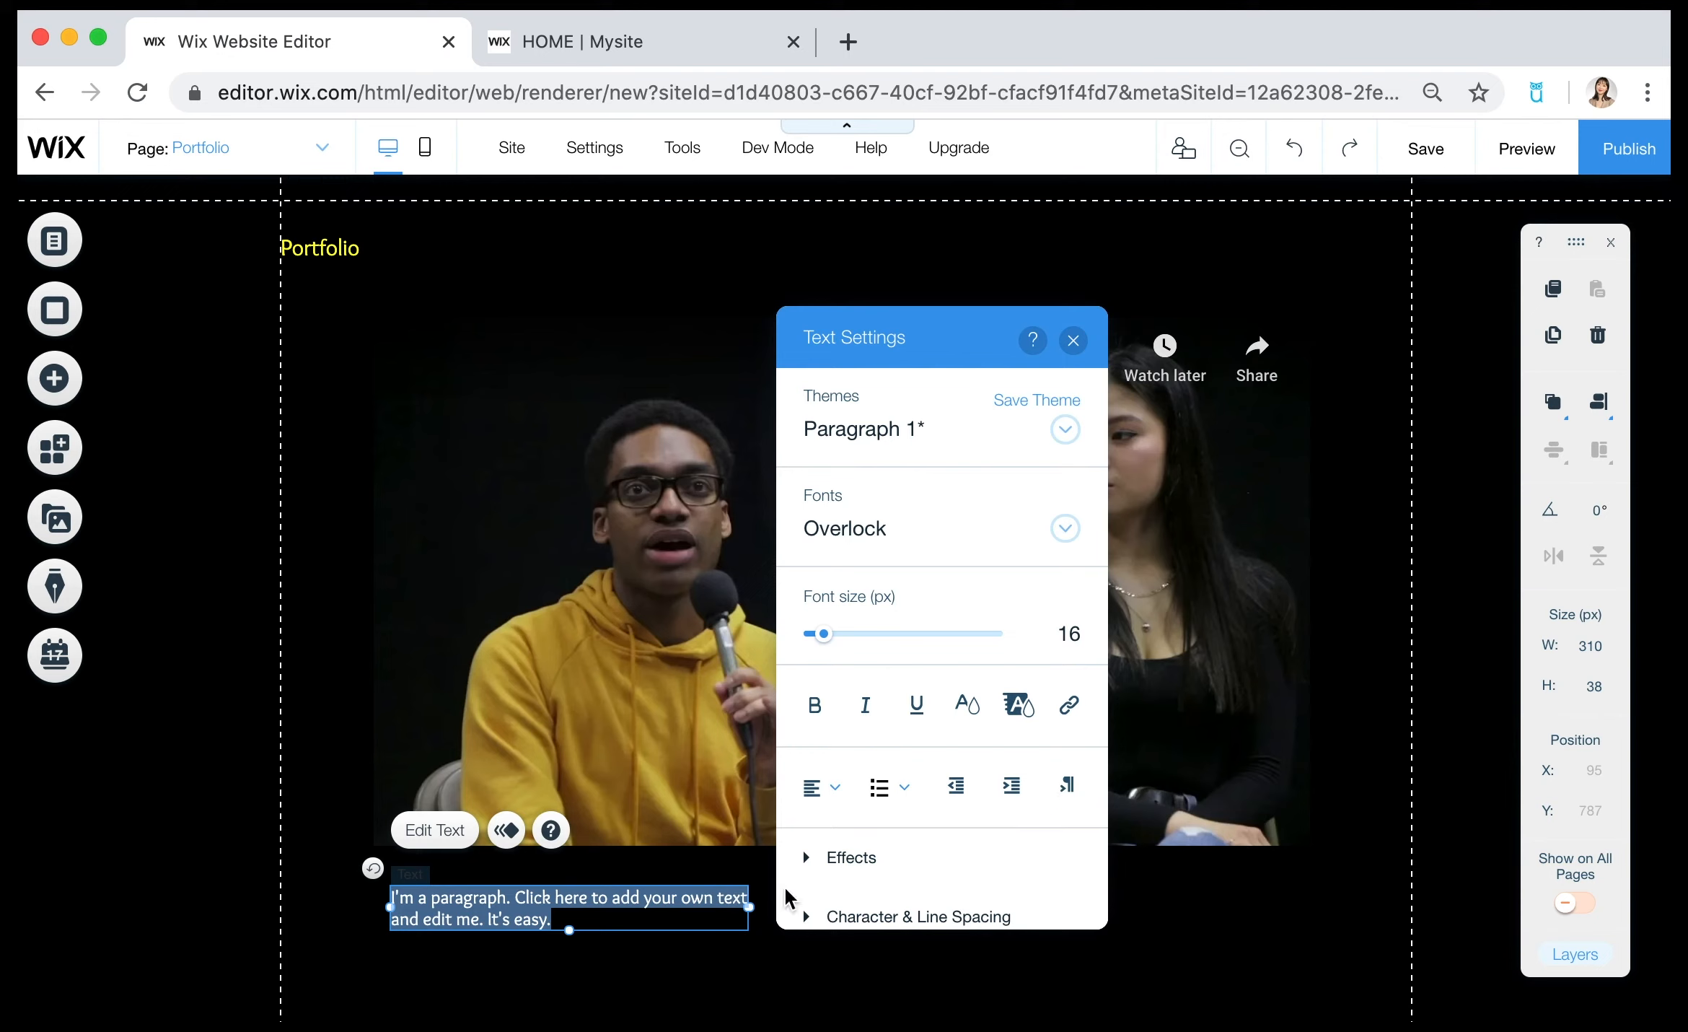
drag(879, 642, 841, 638)
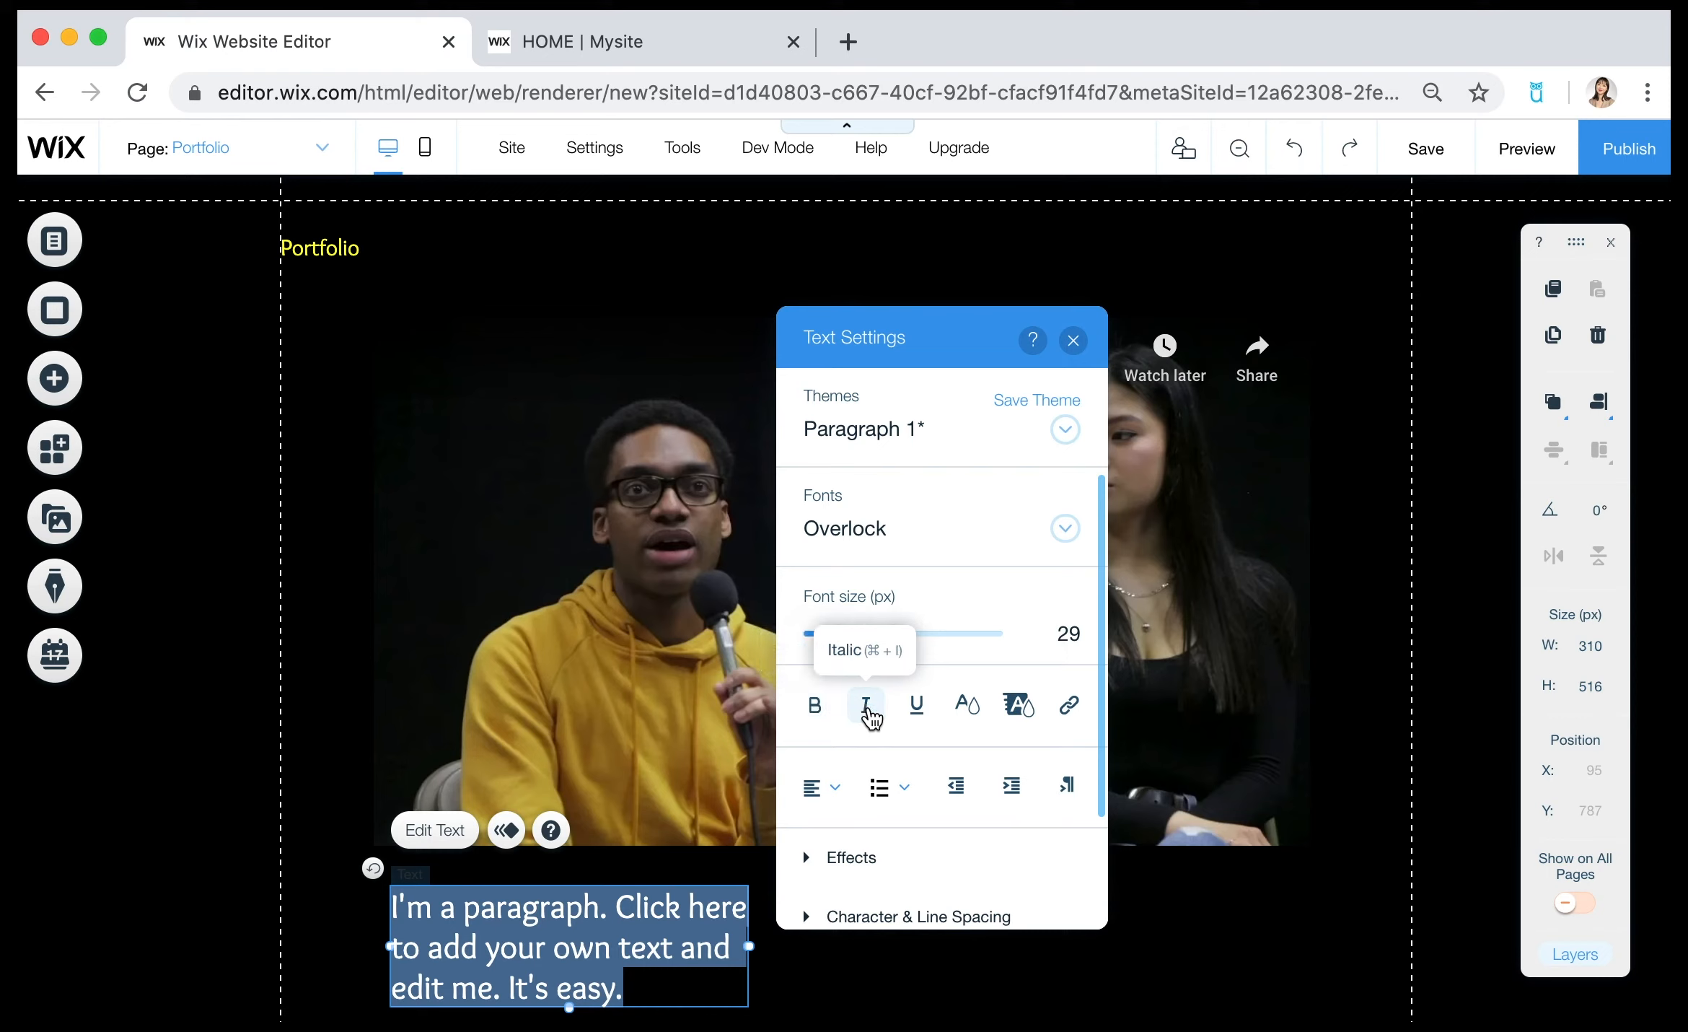
click(1074, 340)
drag(750, 946, 1272, 983)
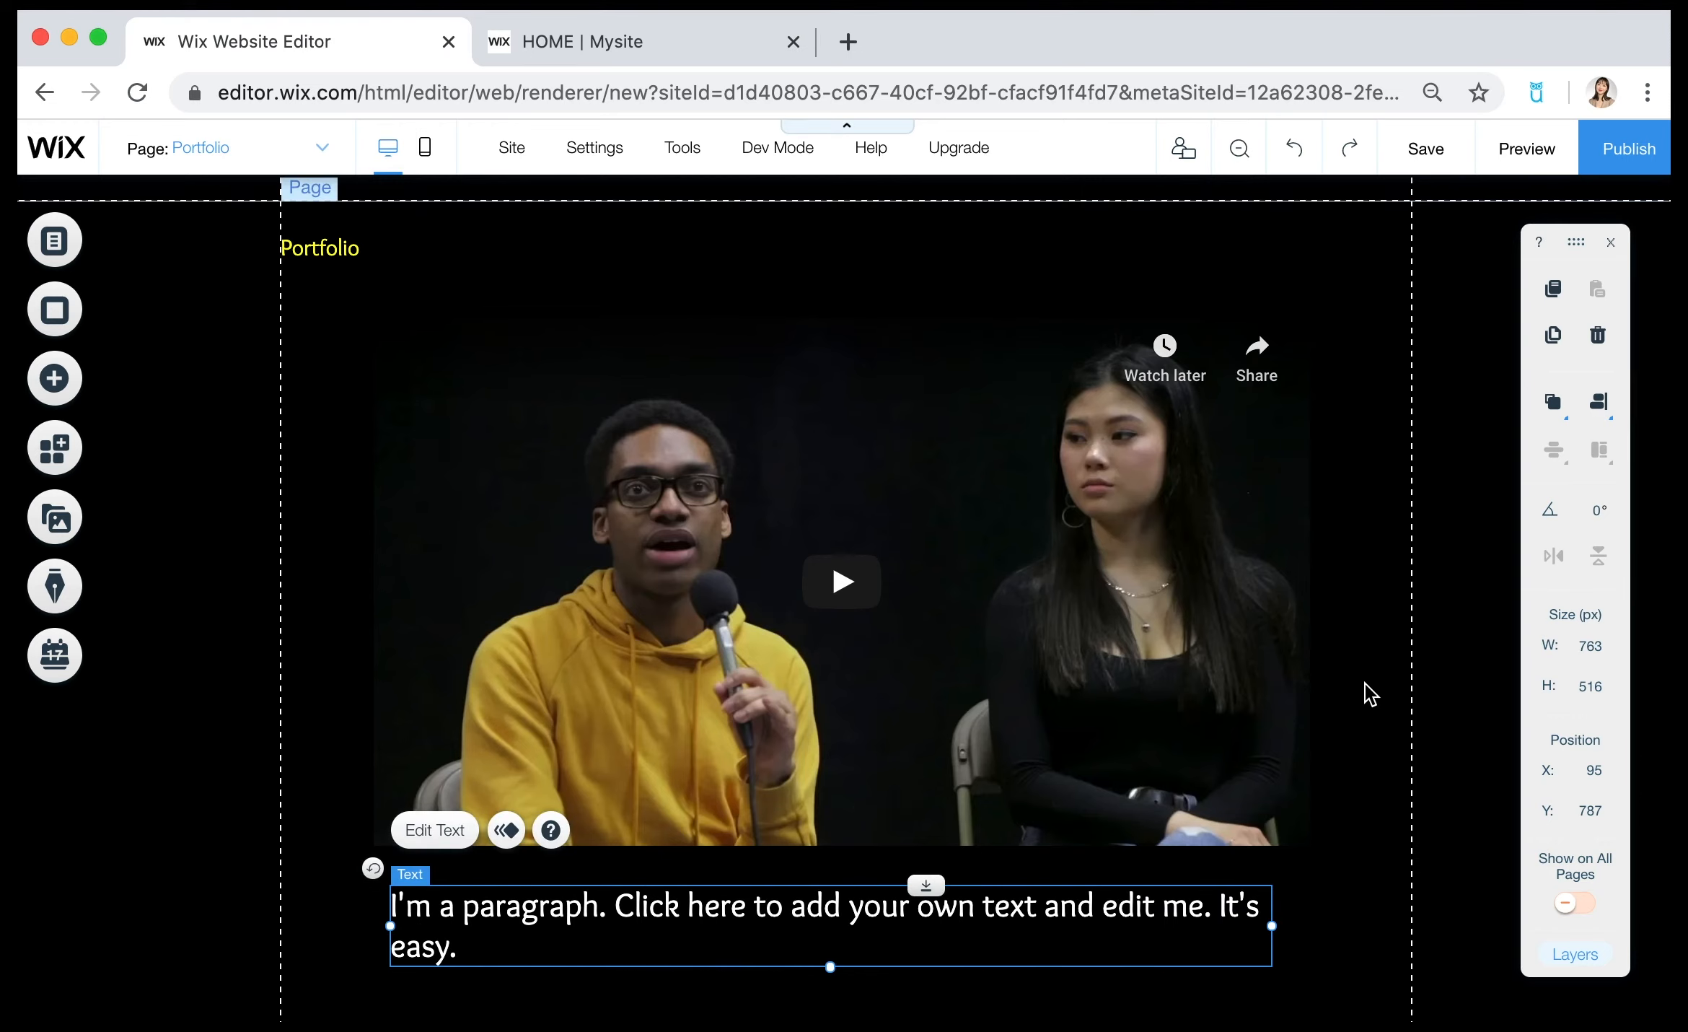
scroll(1365, 683, up, 3)
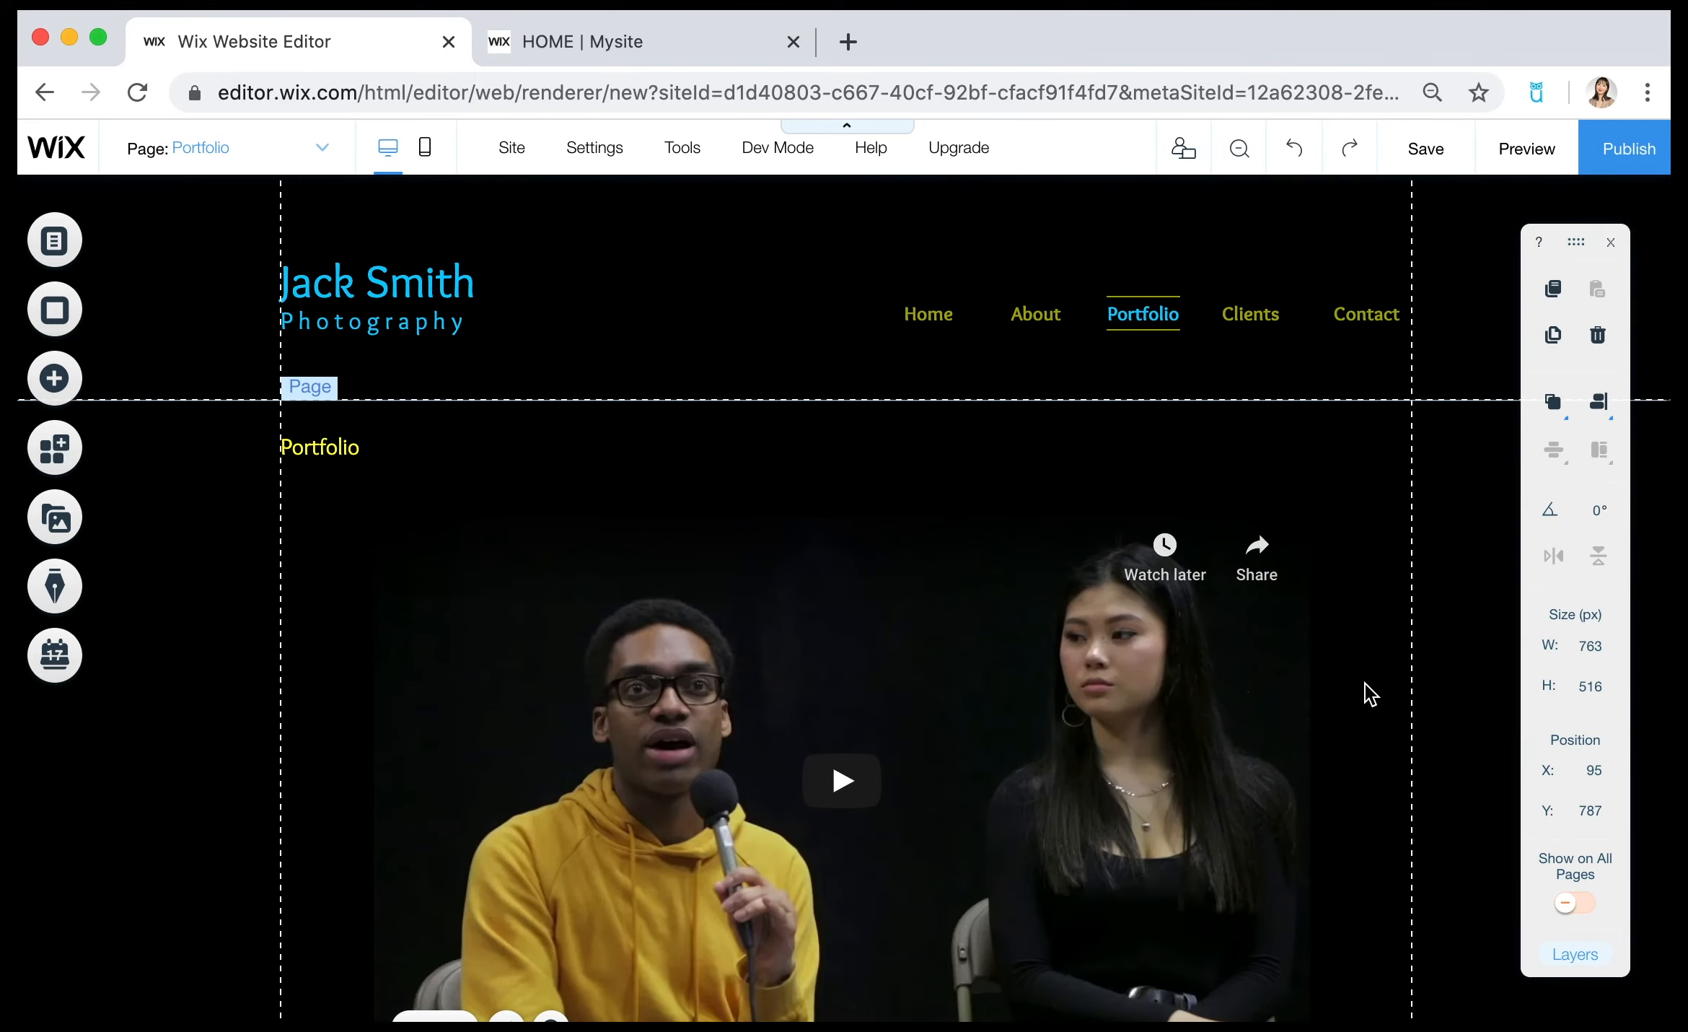
Switch to the published example site and examine how its Documentary page arranges videos with description text below each one.
click(626, 43)
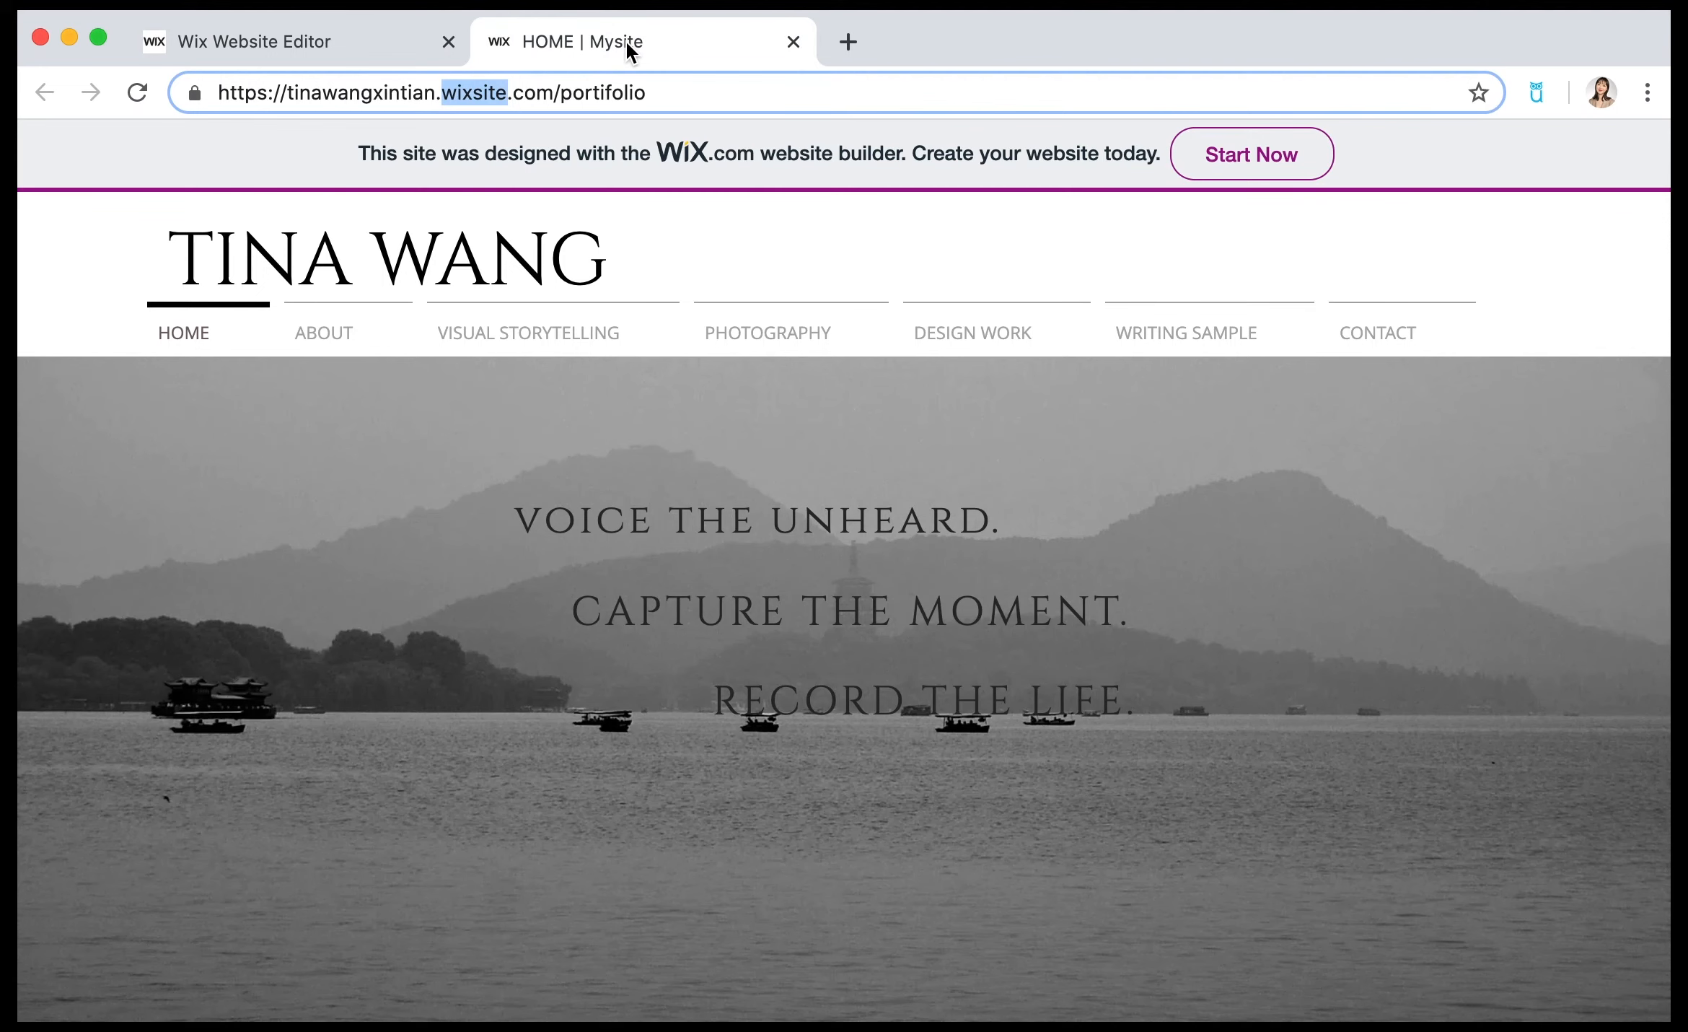
mouse_move(483, 351)
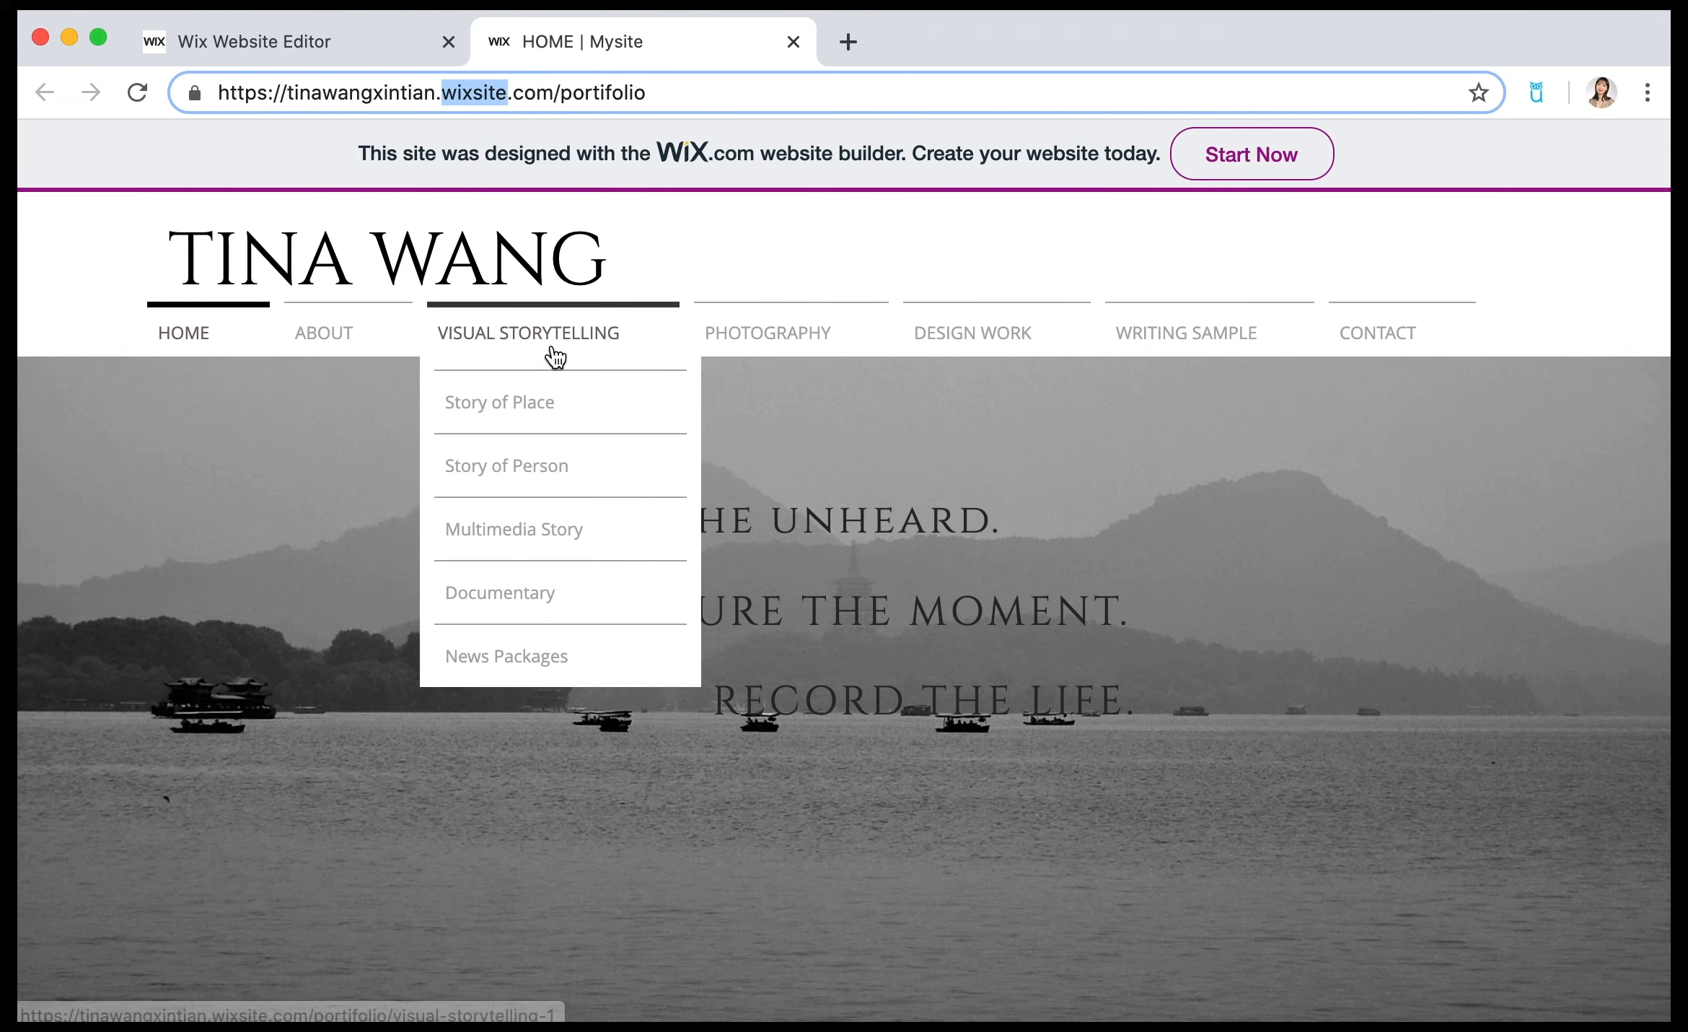
click(553, 612)
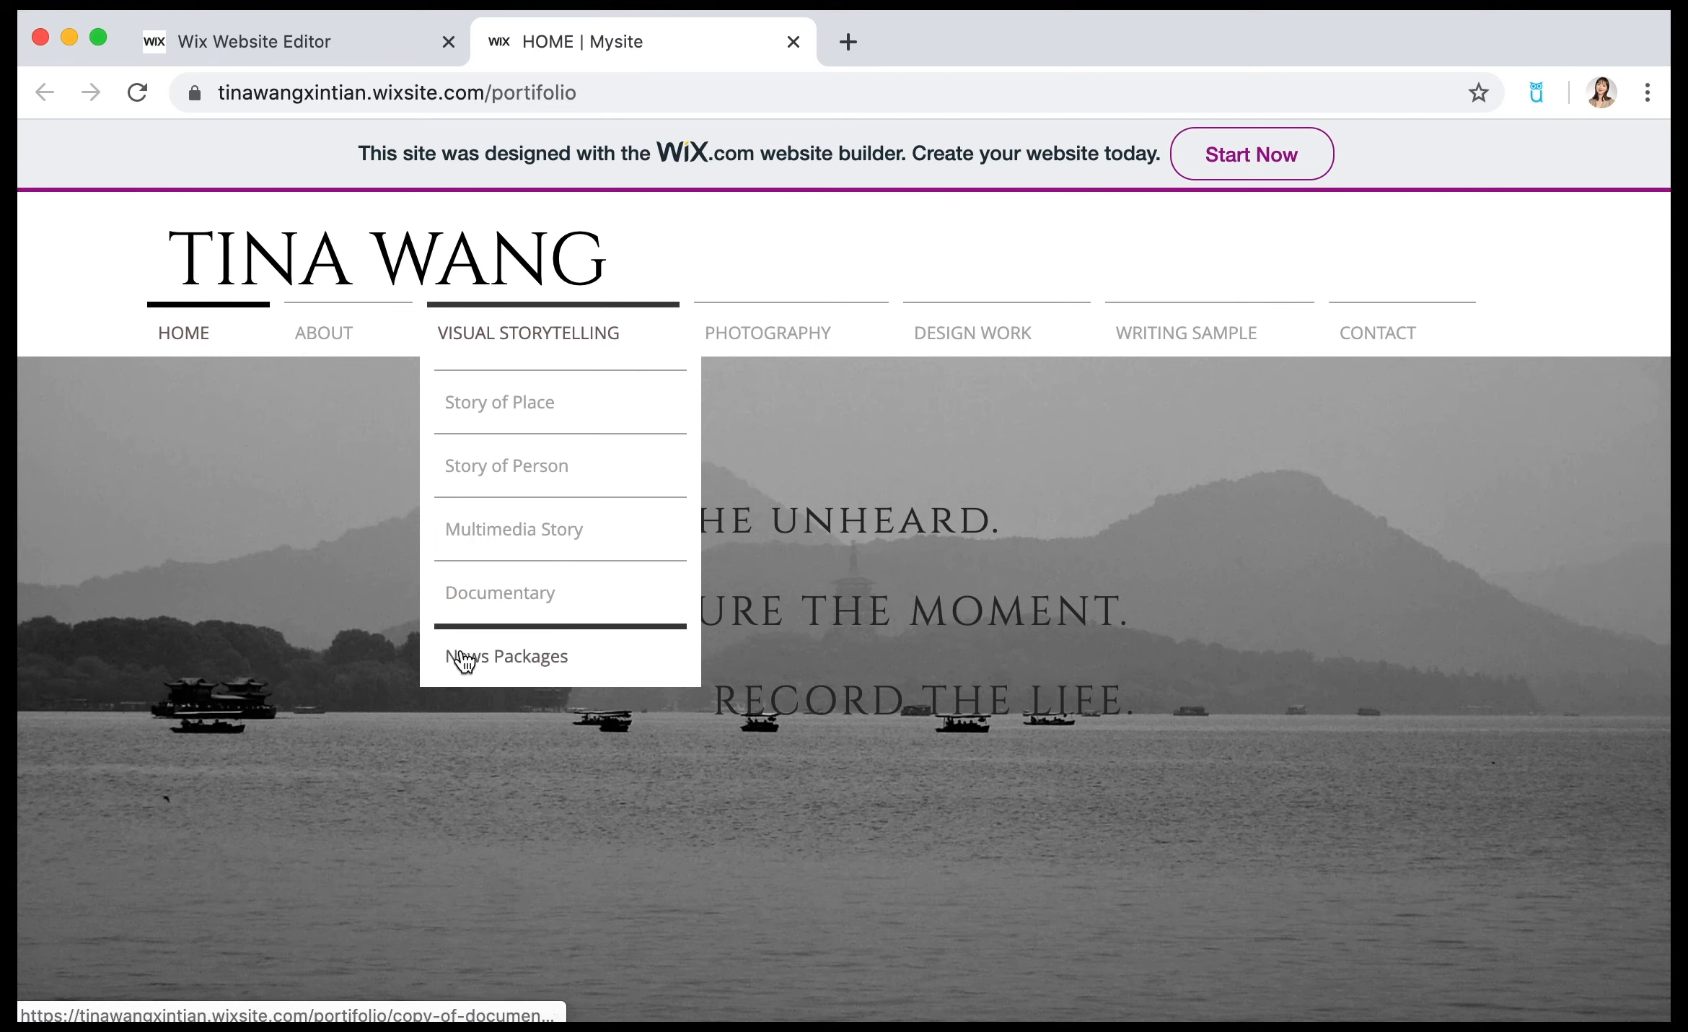
click(493, 605)
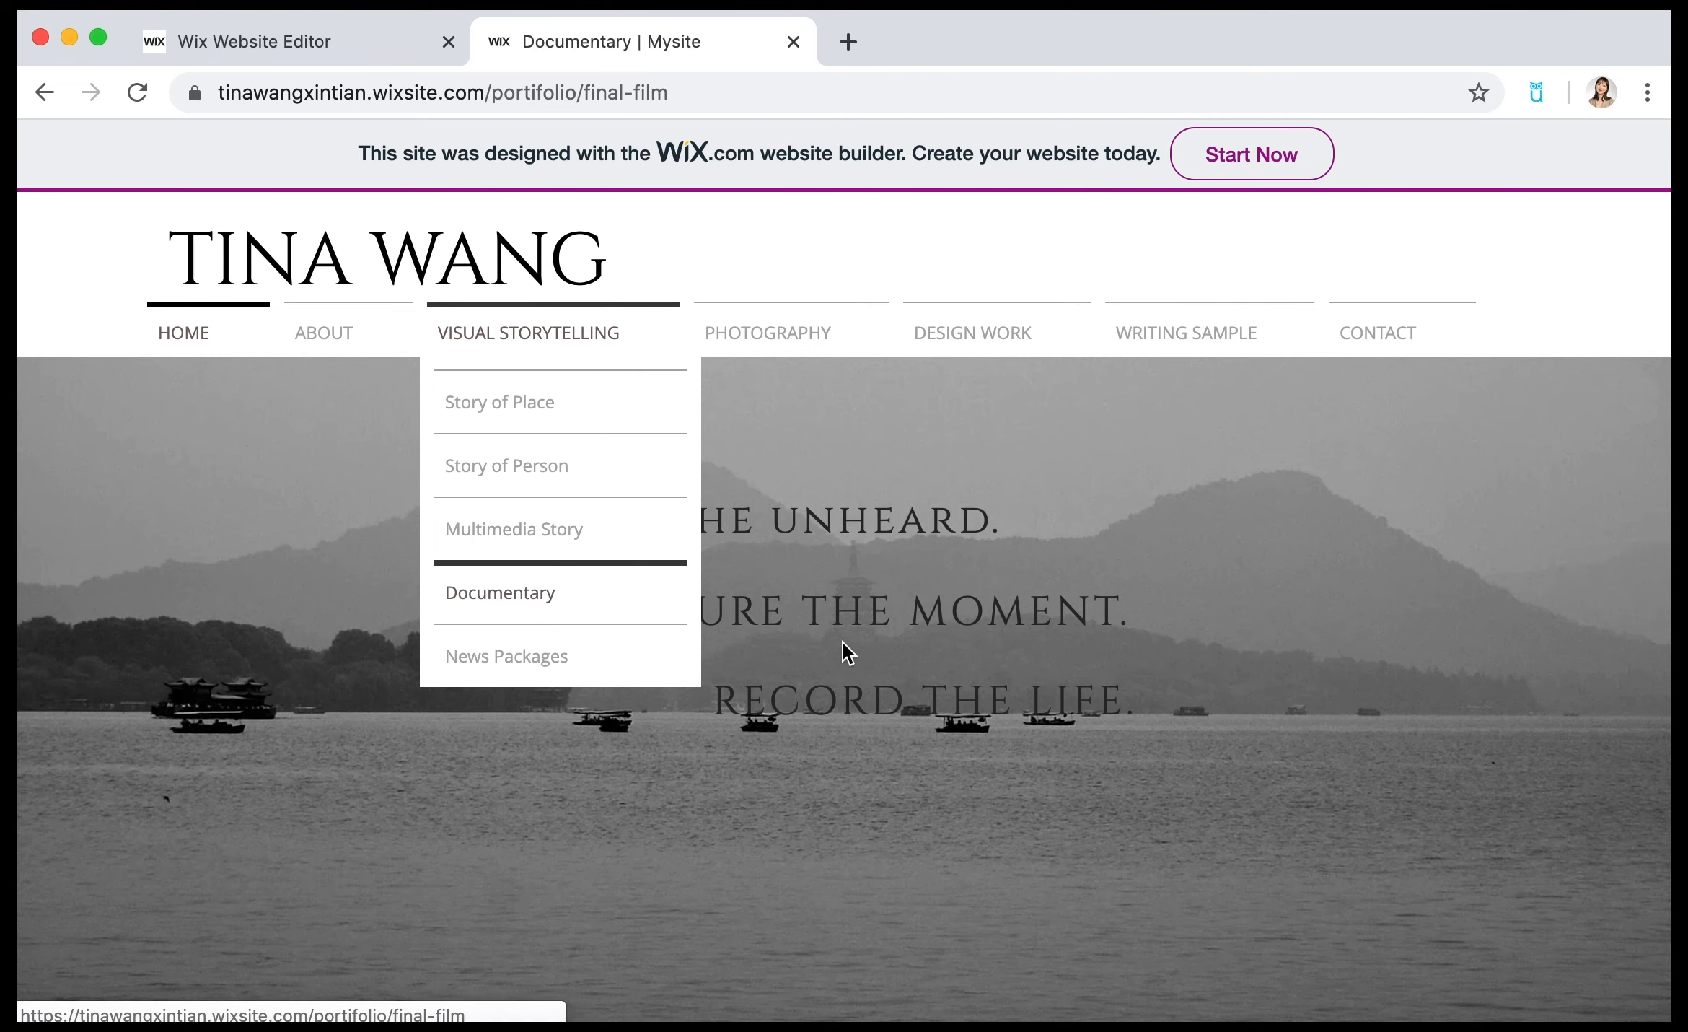
scroll(1531, 732, down, 2)
scroll(1530, 732, down, 5)
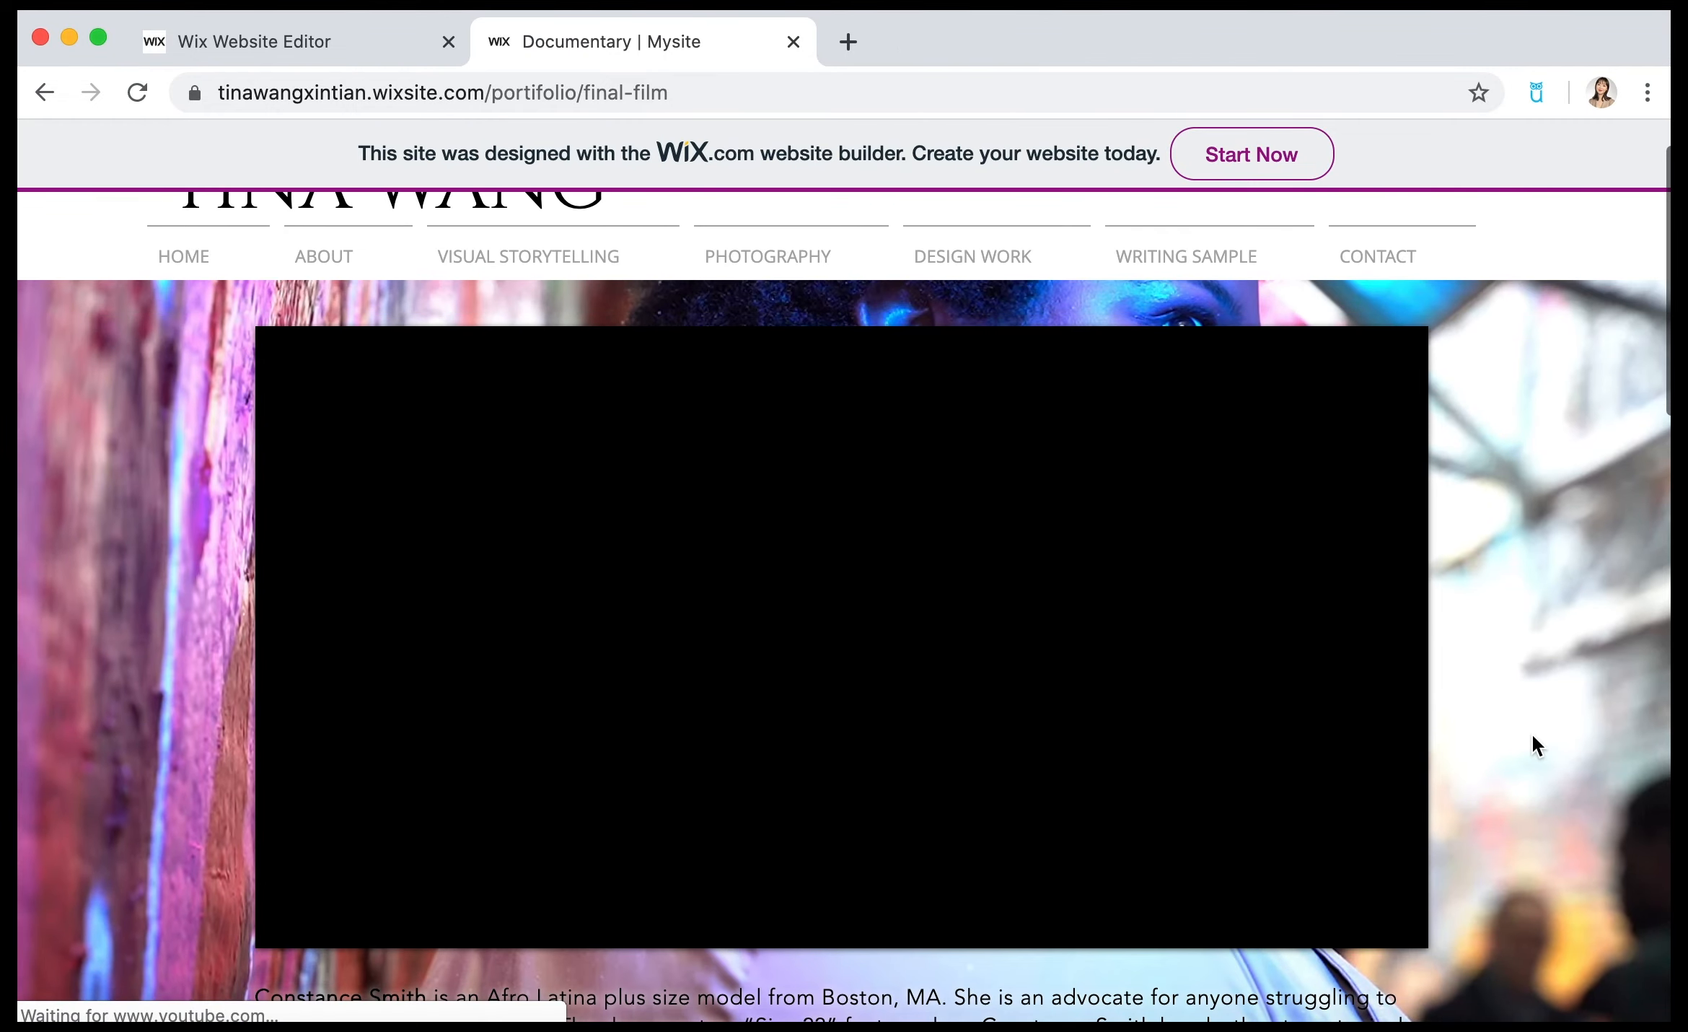
scroll(1532, 734, down, 1)
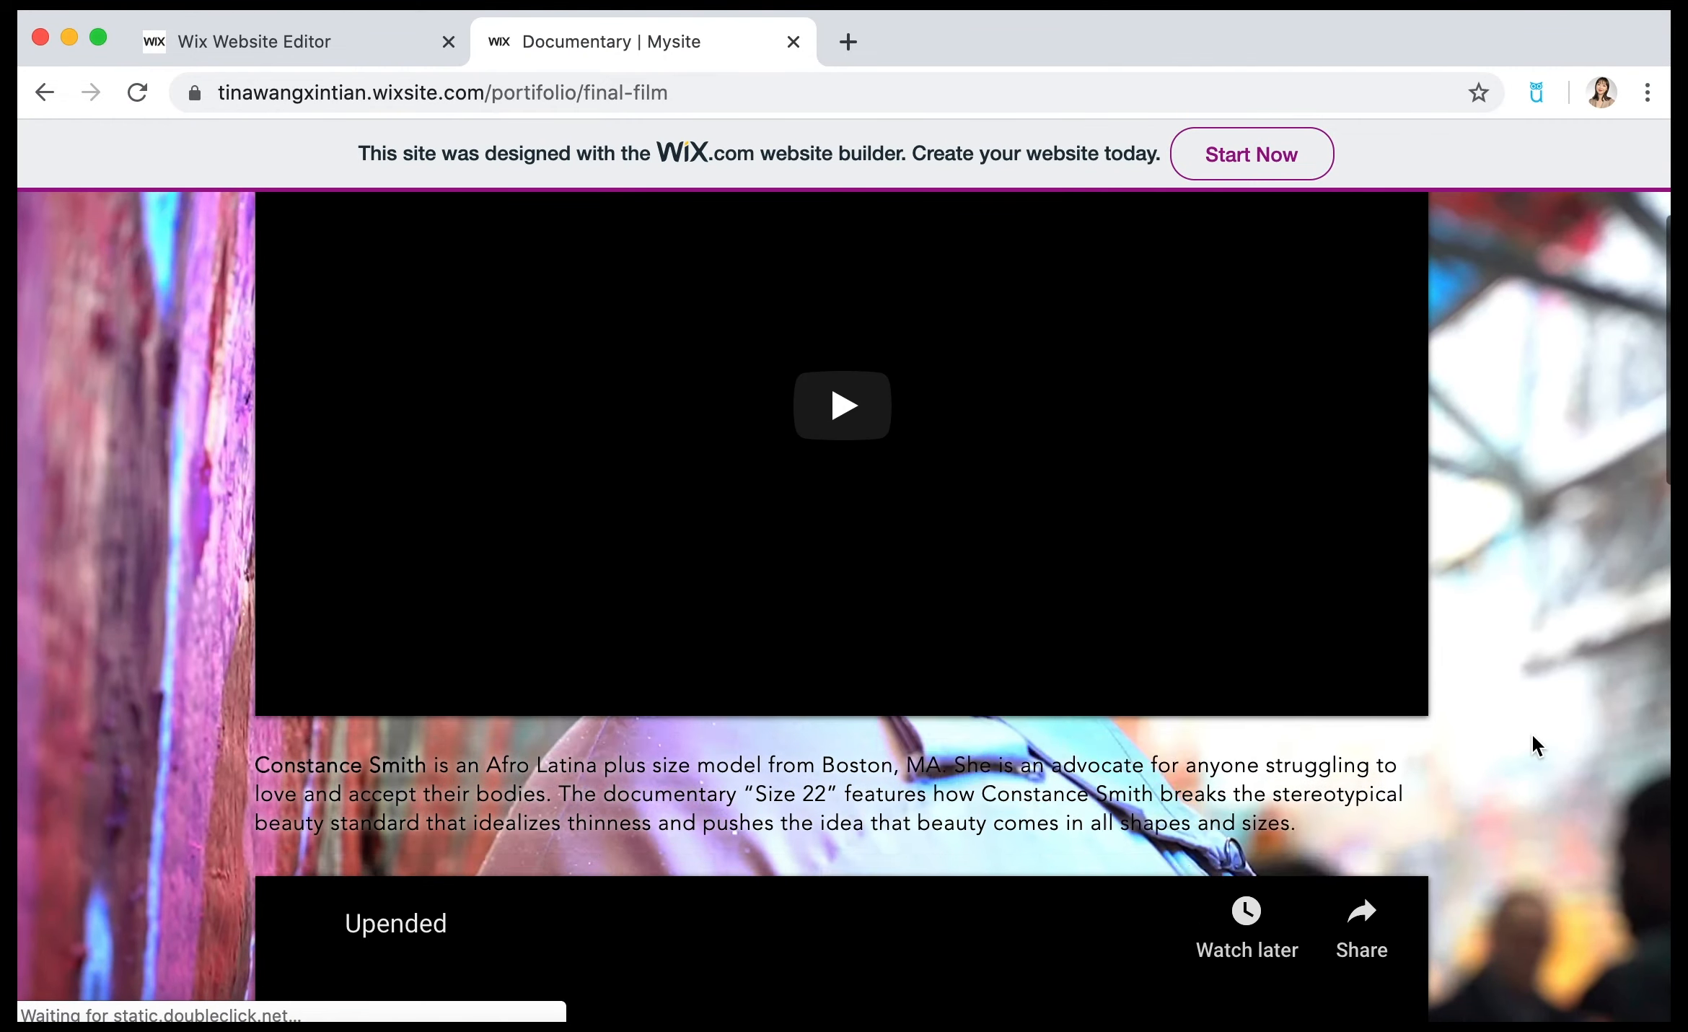
scroll(1532, 734, up, 5)
scroll(1533, 734, down, 3)
scroll(1531, 732, down, 15)
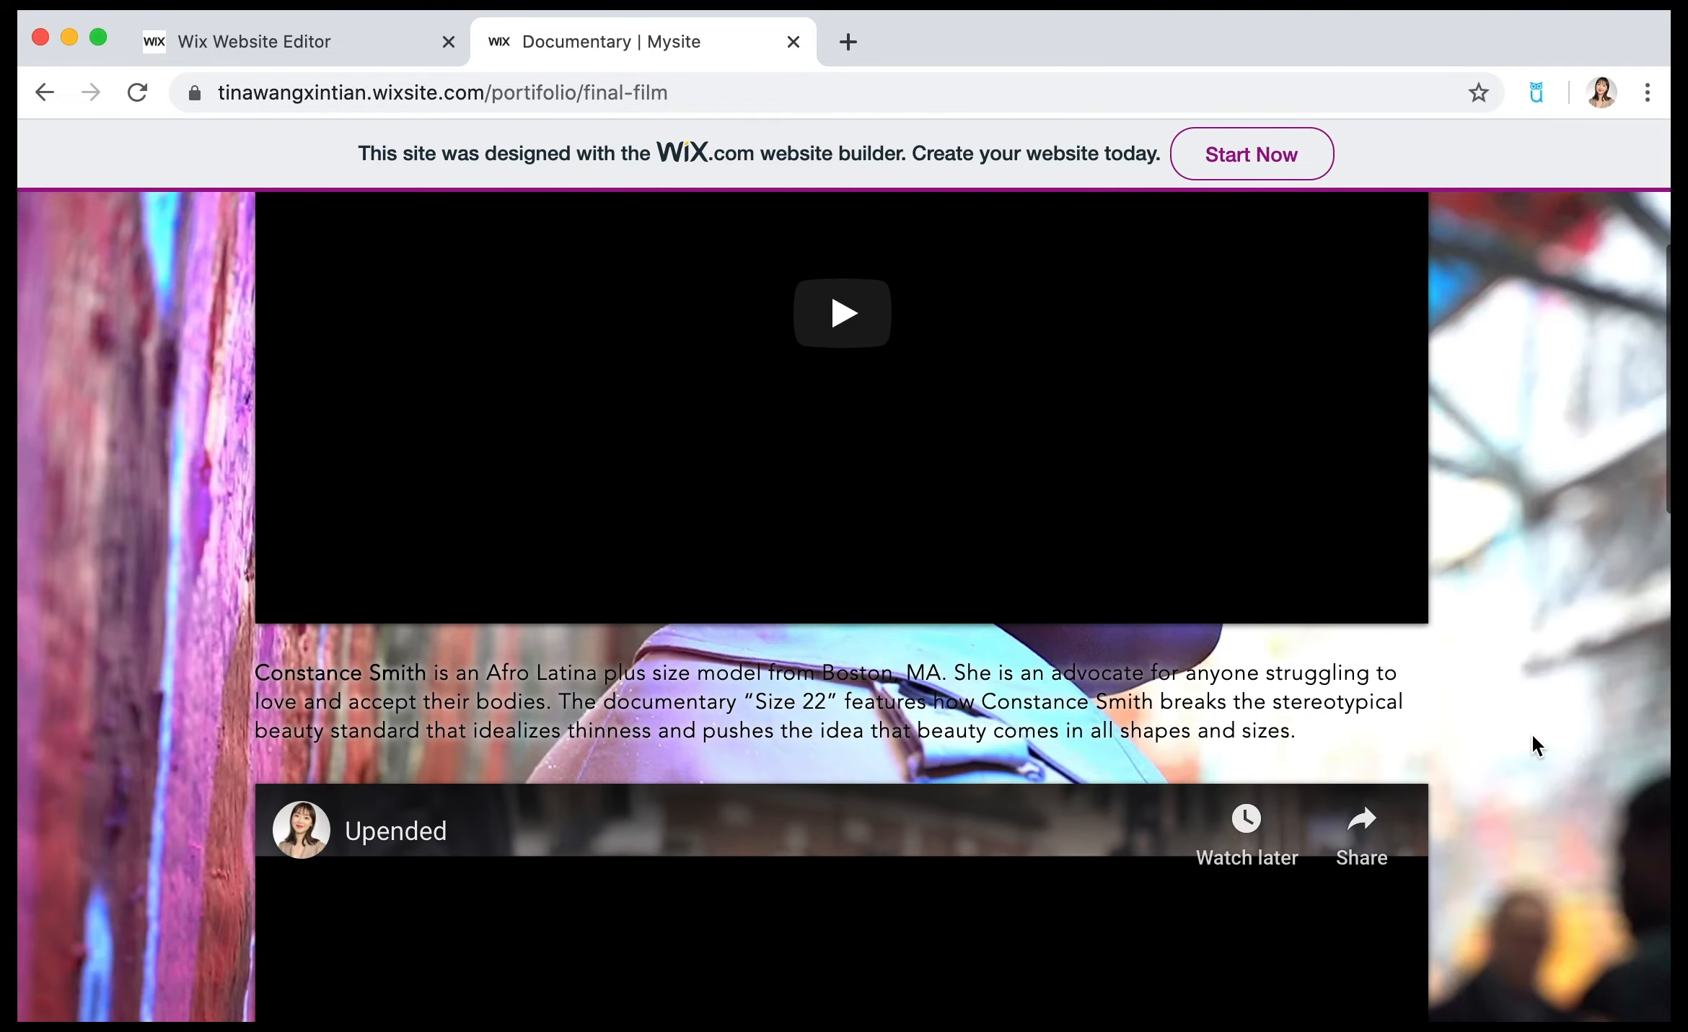
scroll(1531, 732, down, 14)
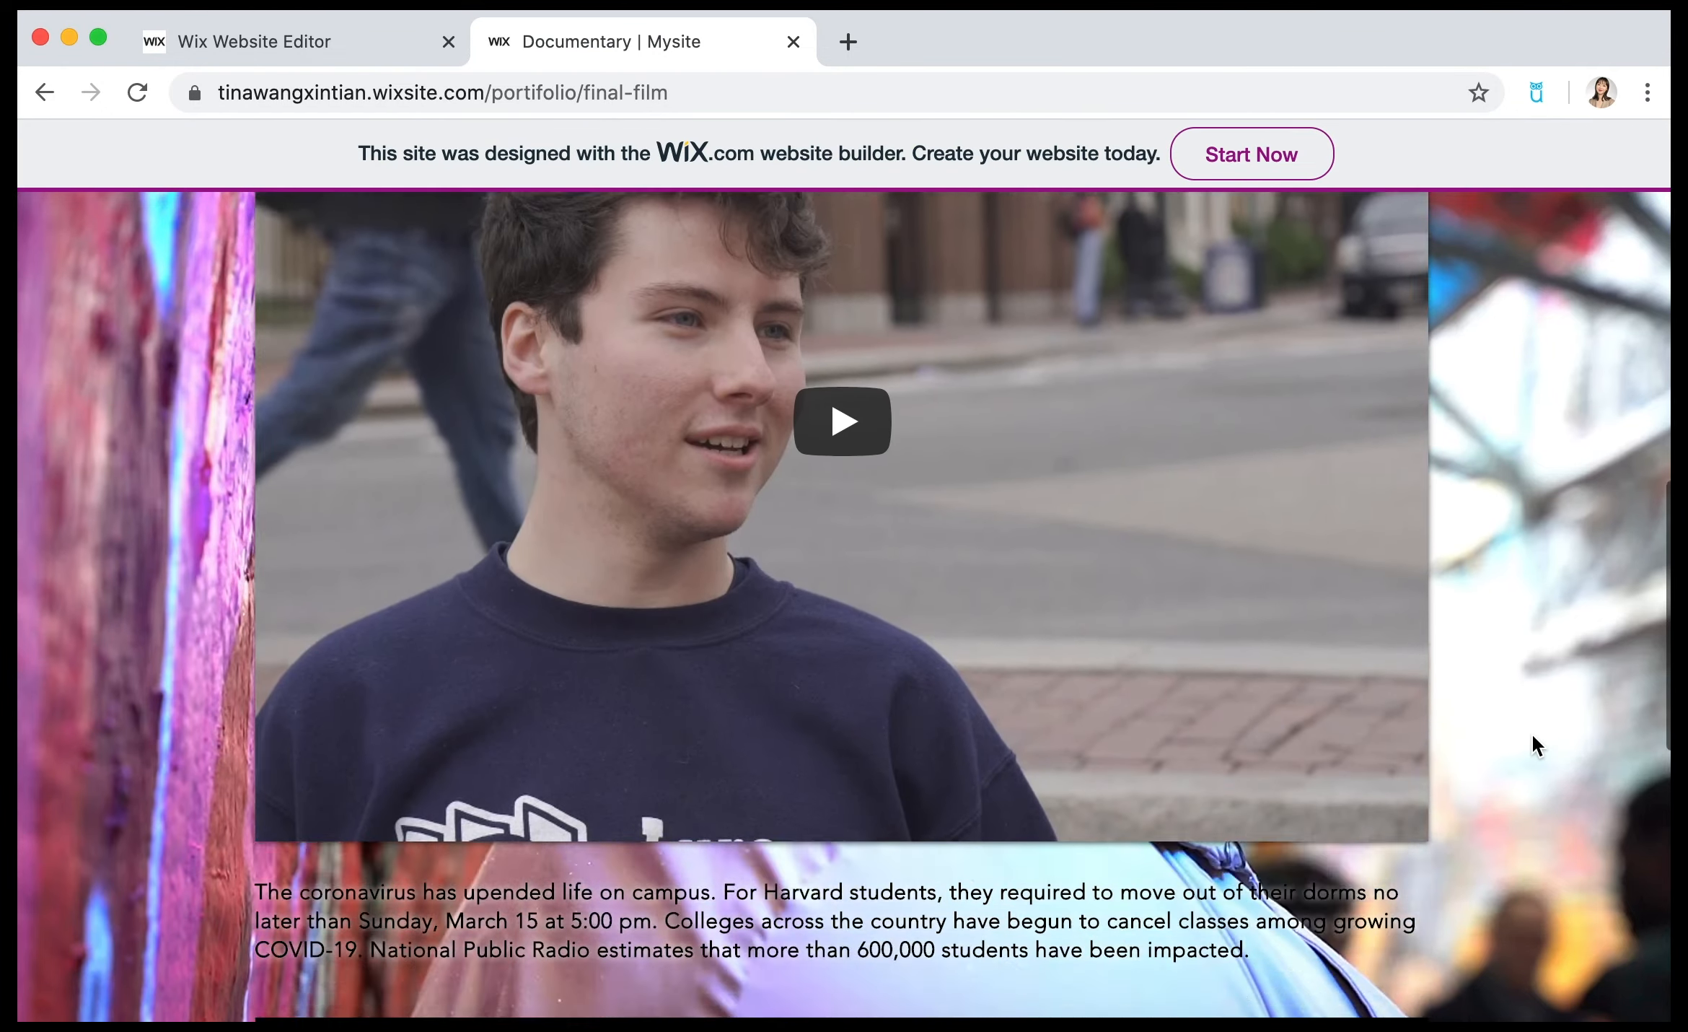
scroll(1546, 670, down, 9)
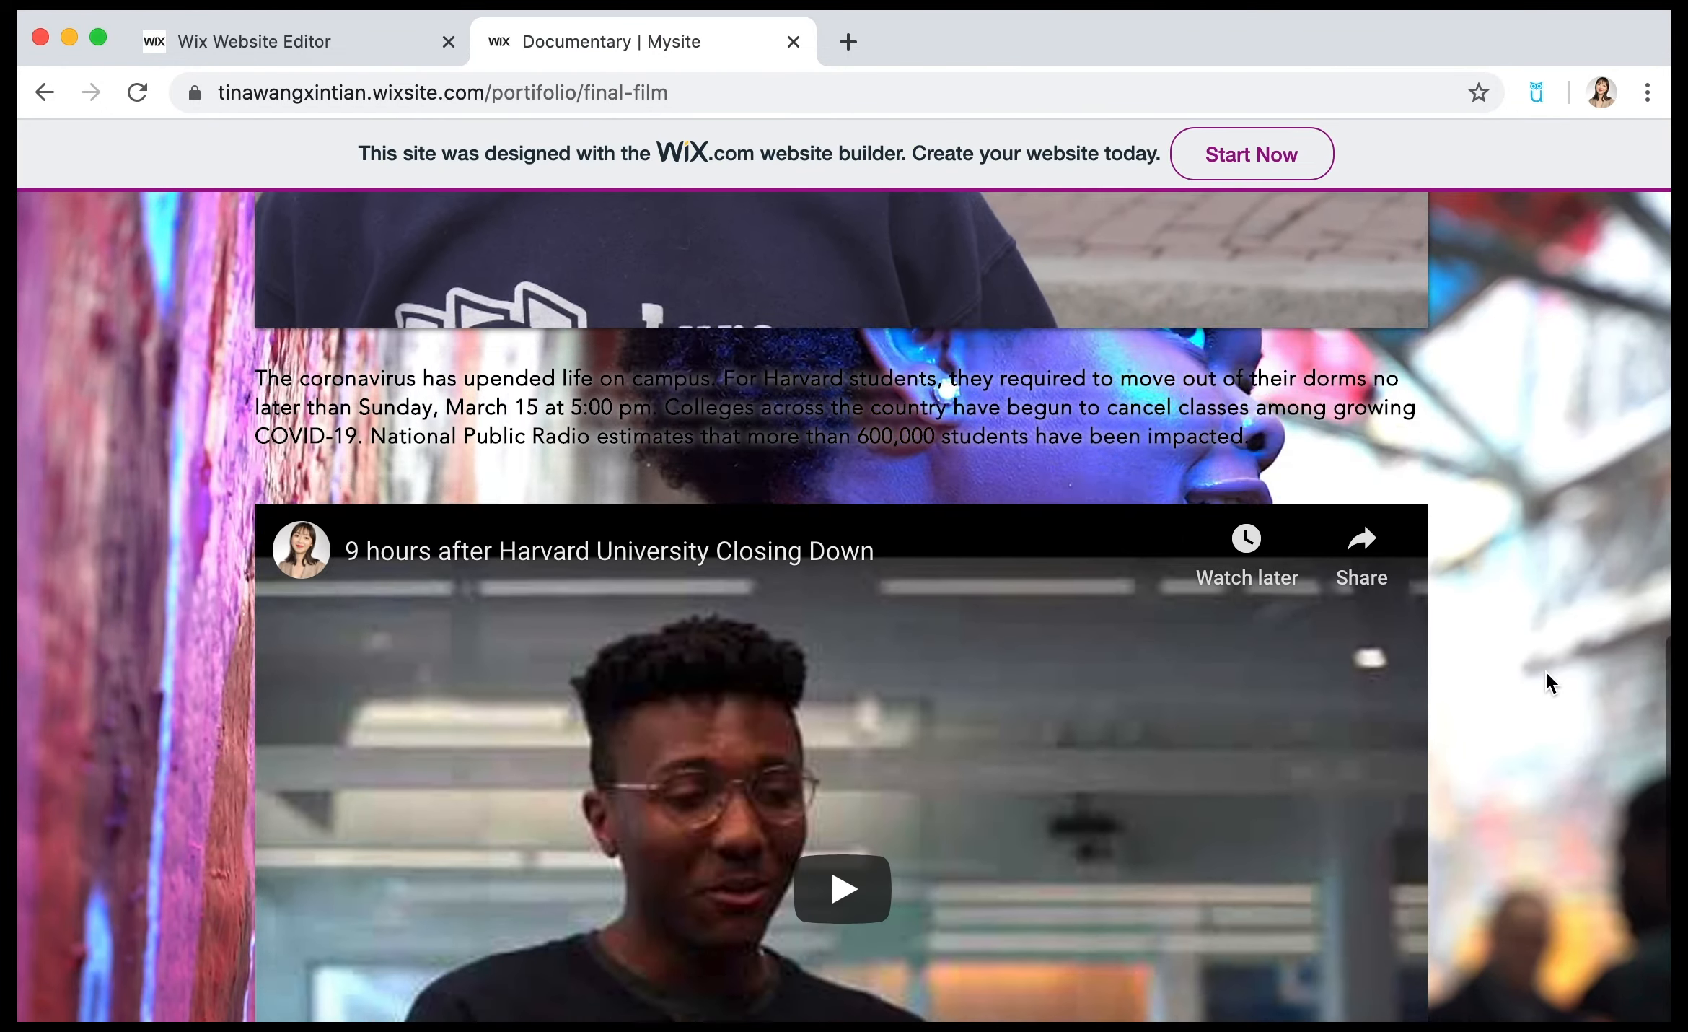
Open the example site's News Packages page and examine the layout of its Cultural News Room video gallery.
scroll(1546, 670, up, 20)
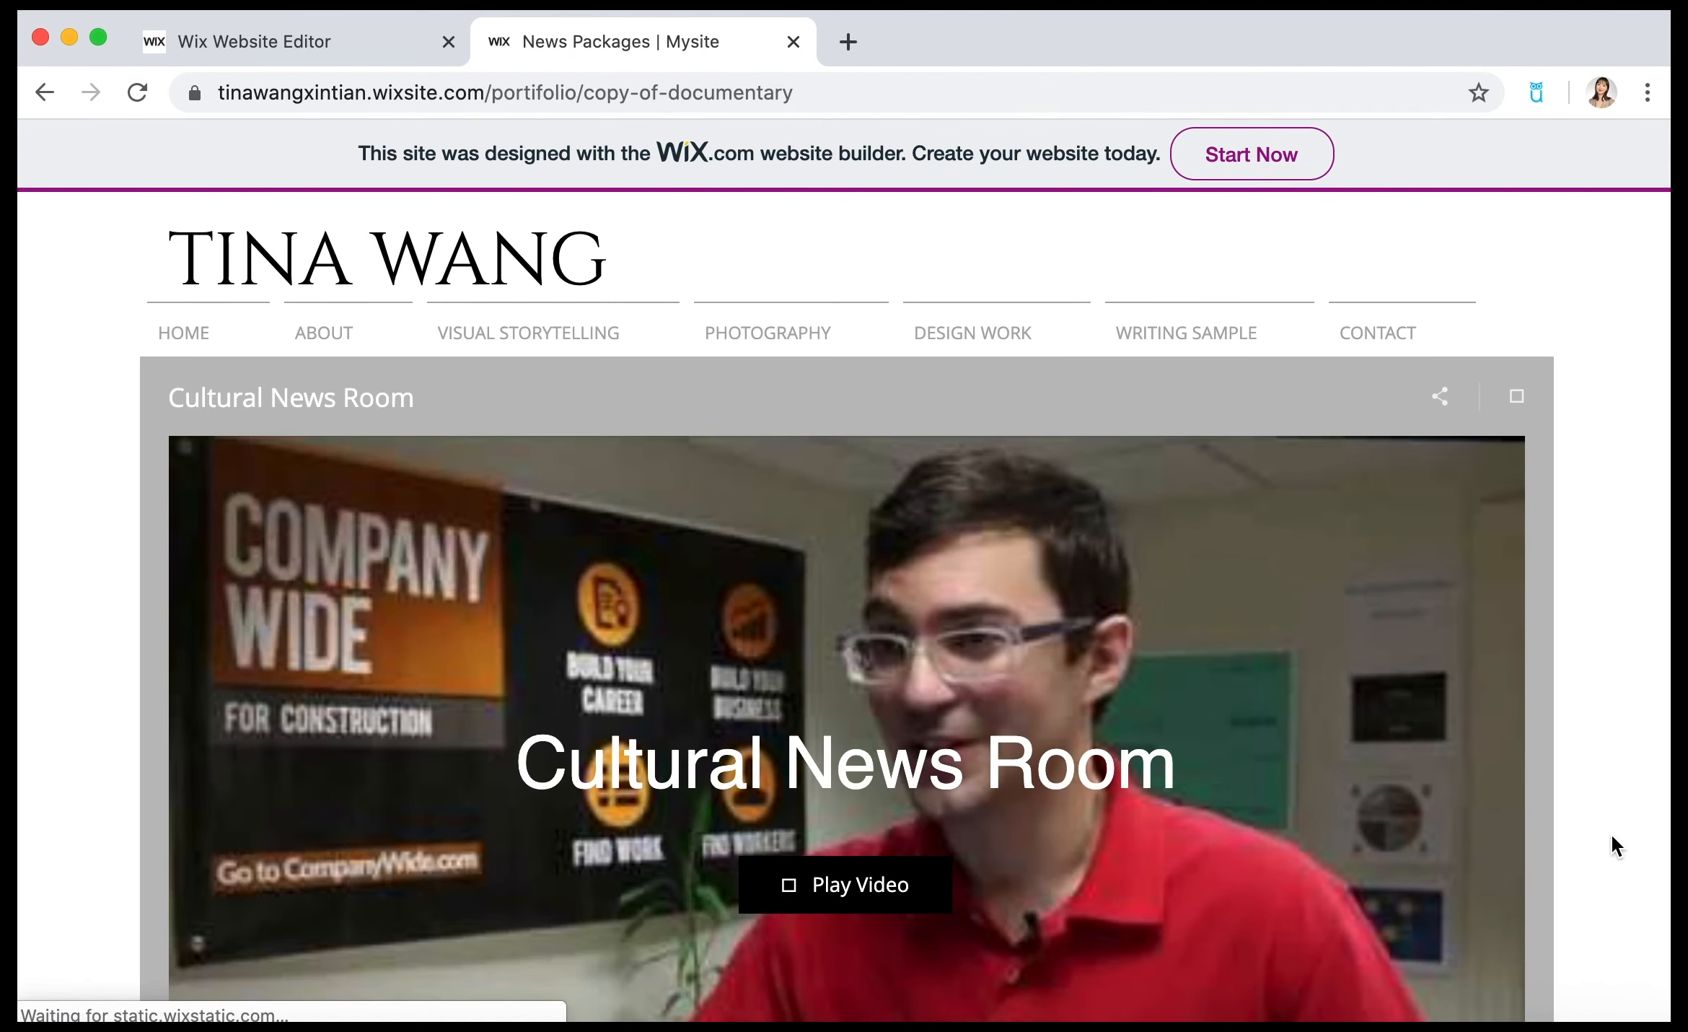
scroll(1610, 833, down, 3)
scroll(1610, 832, down, 3)
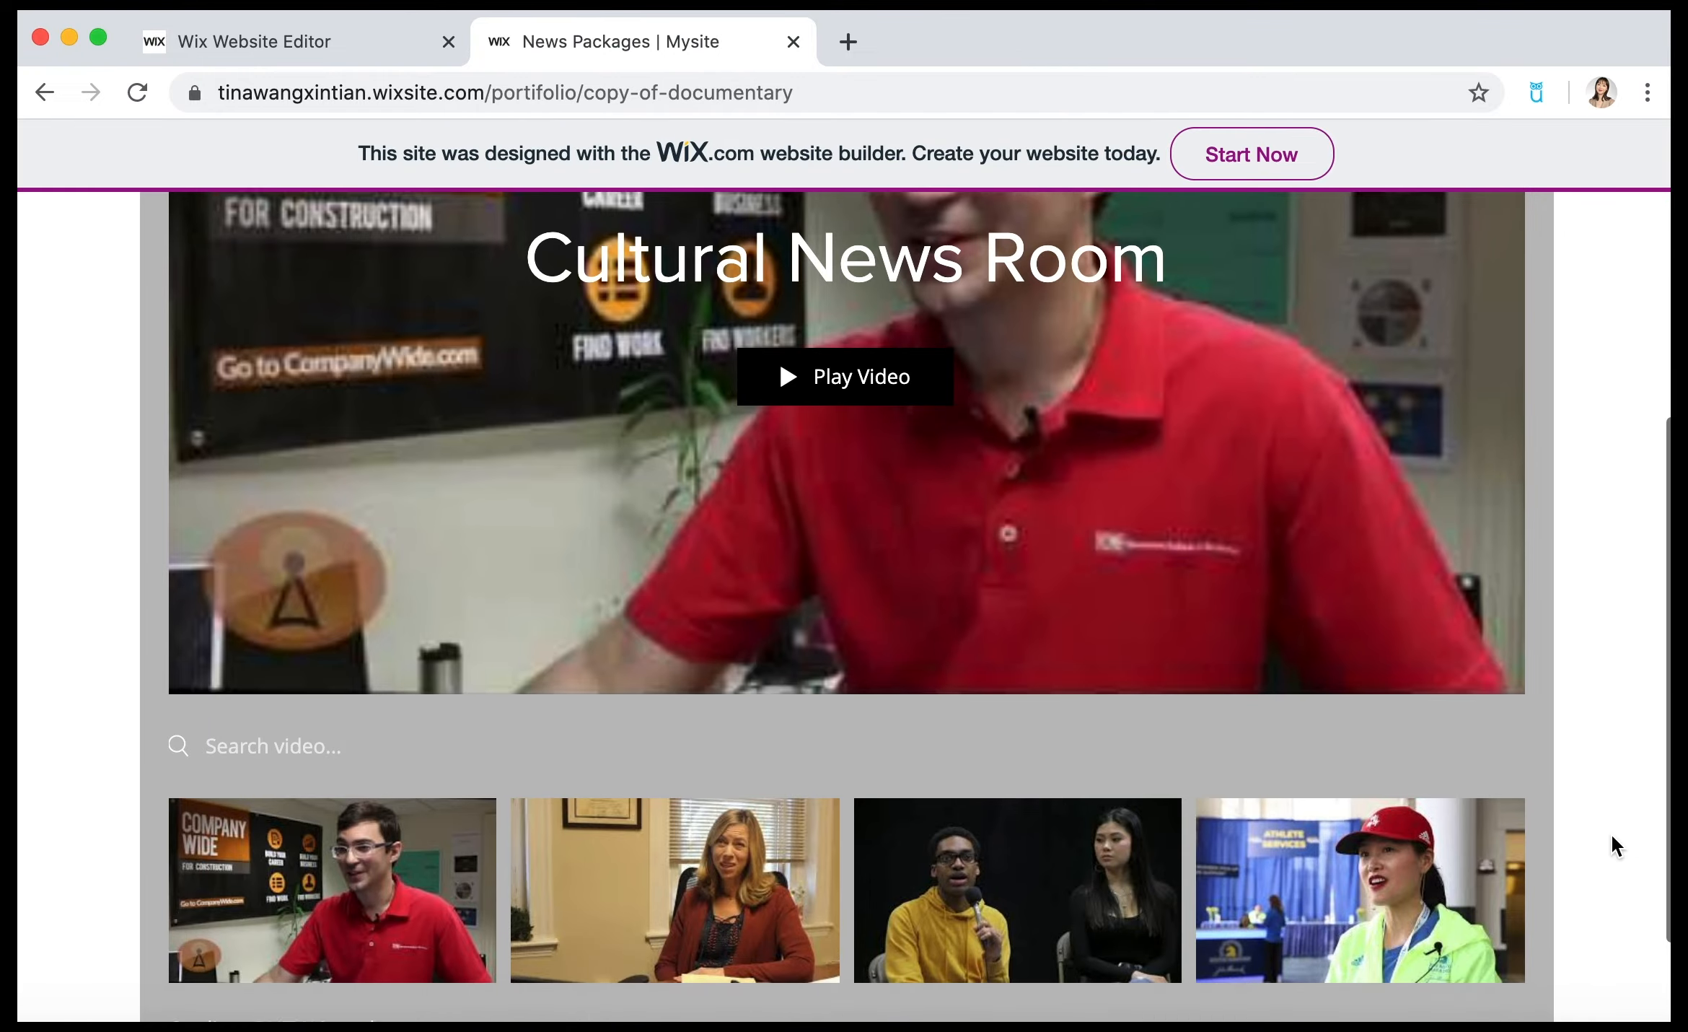
scroll(1610, 833, up, 5)
scroll(1611, 834, up, 2)
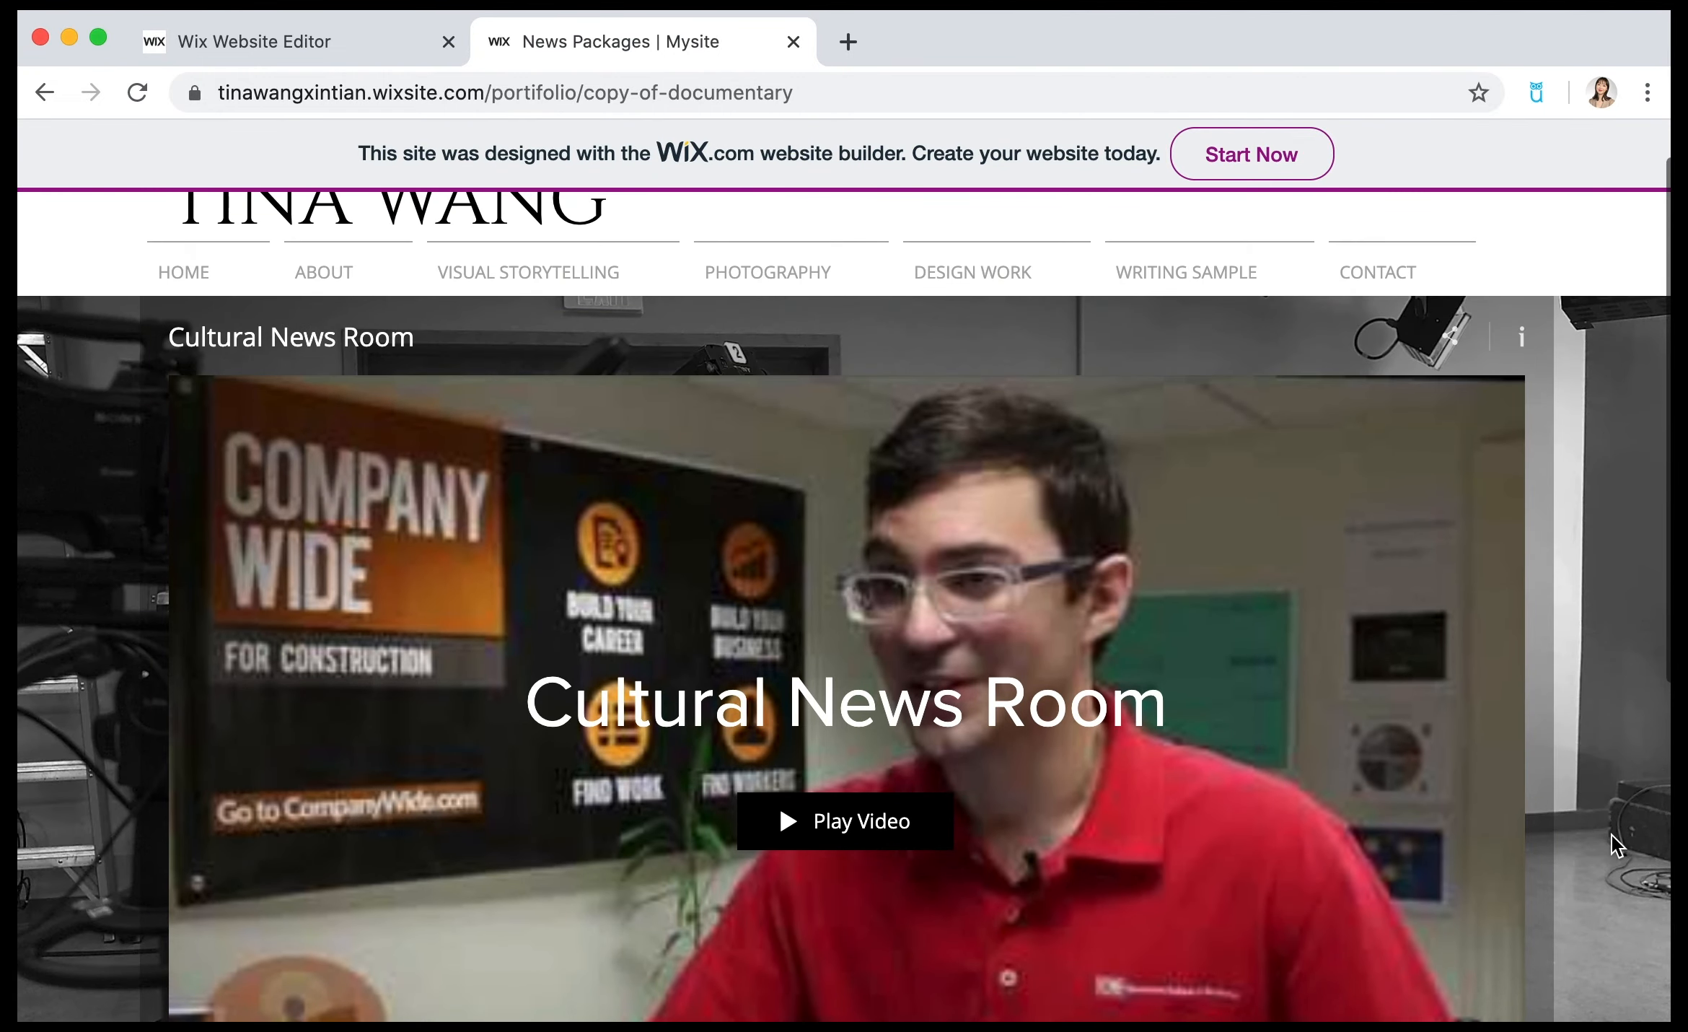
scroll(1612, 835, down, 4)
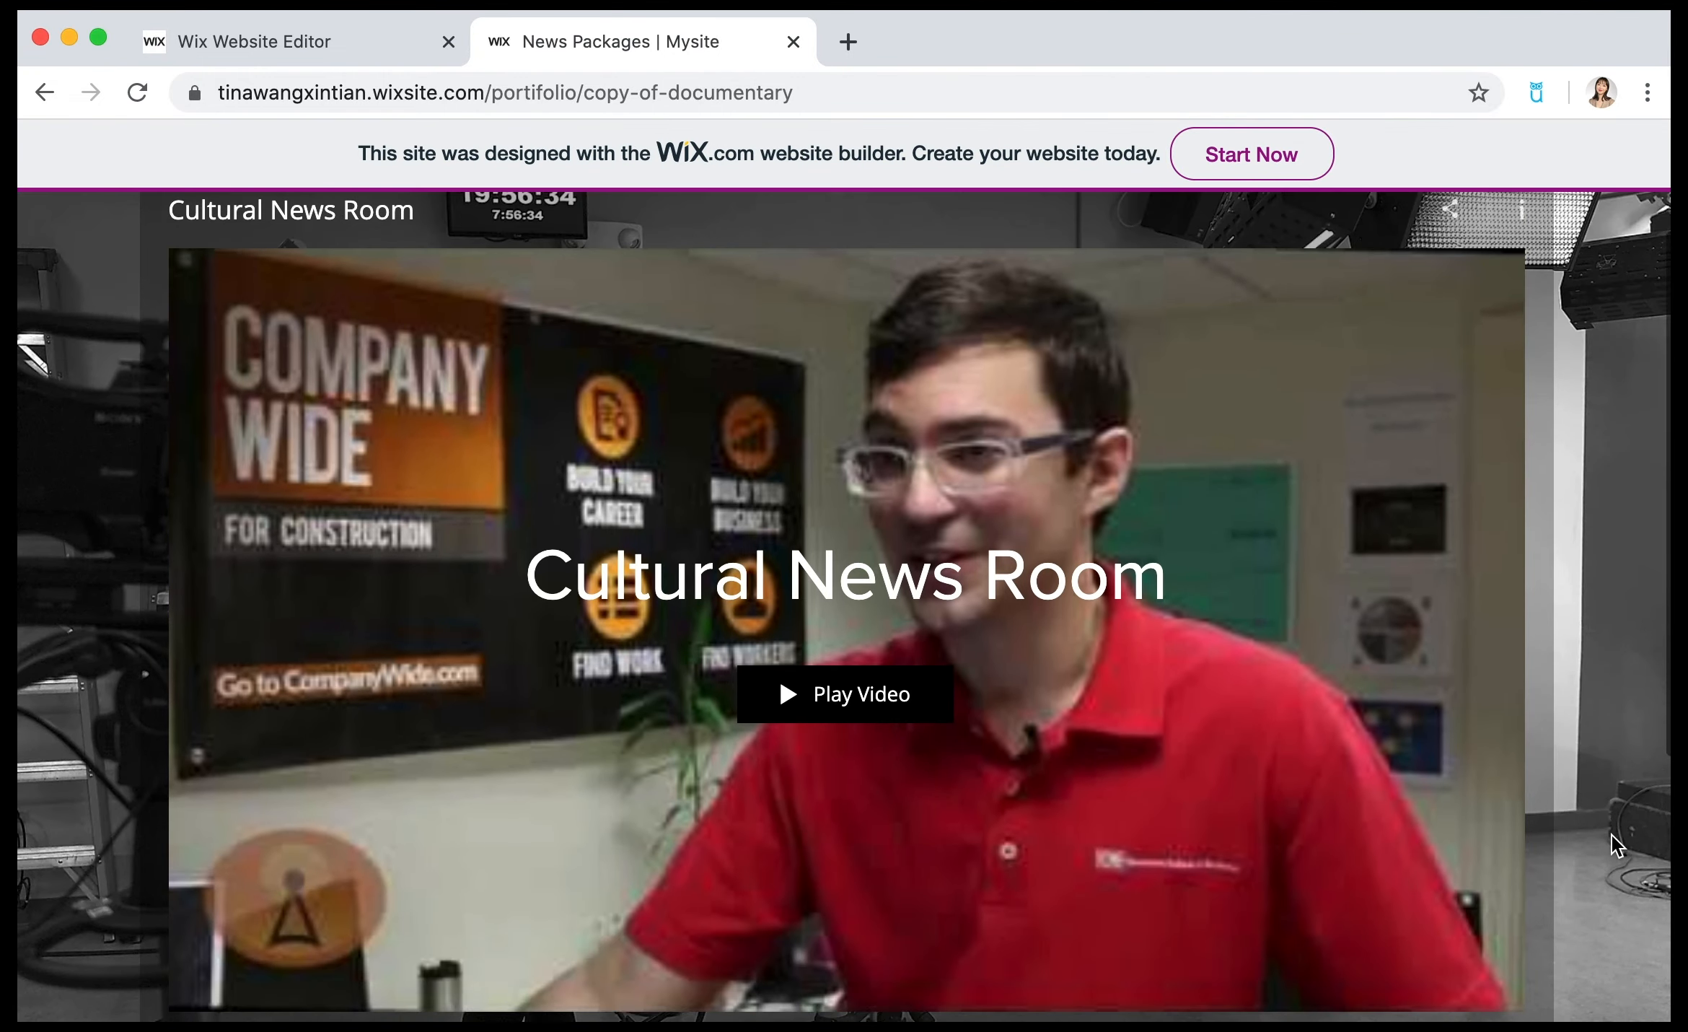
scroll(1612, 835, down, 3)
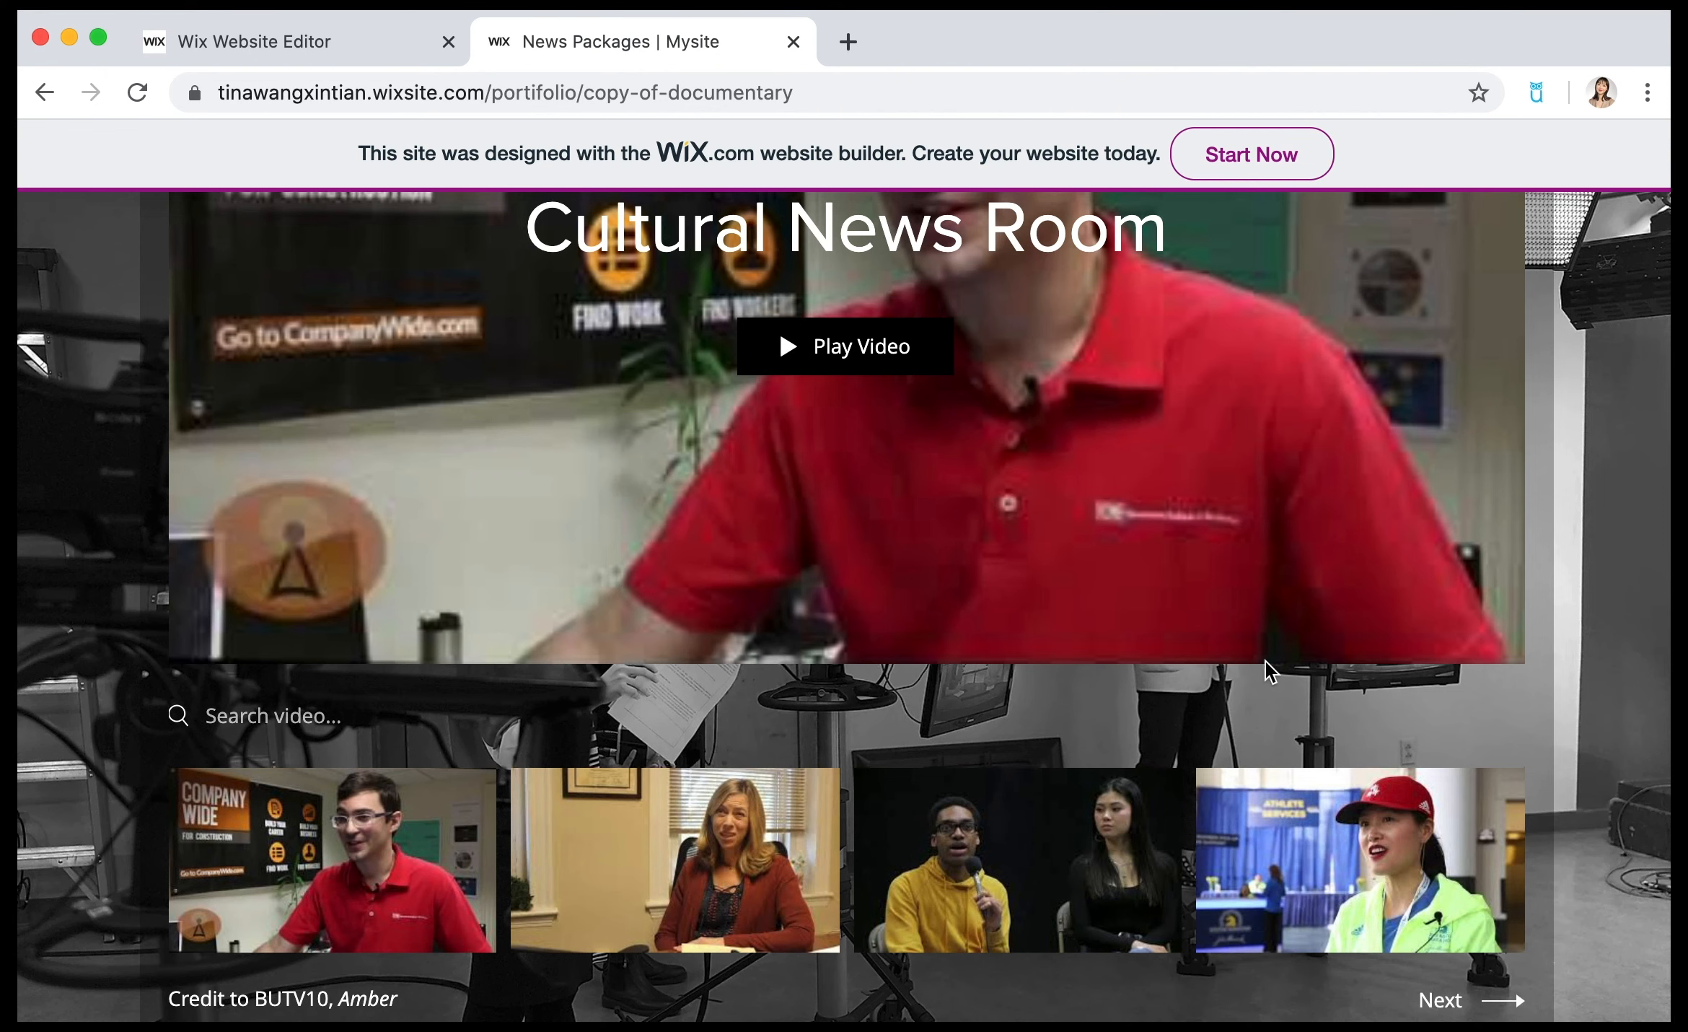
scroll(1270, 671, up, 2)
scroll(1265, 660, up, 3)
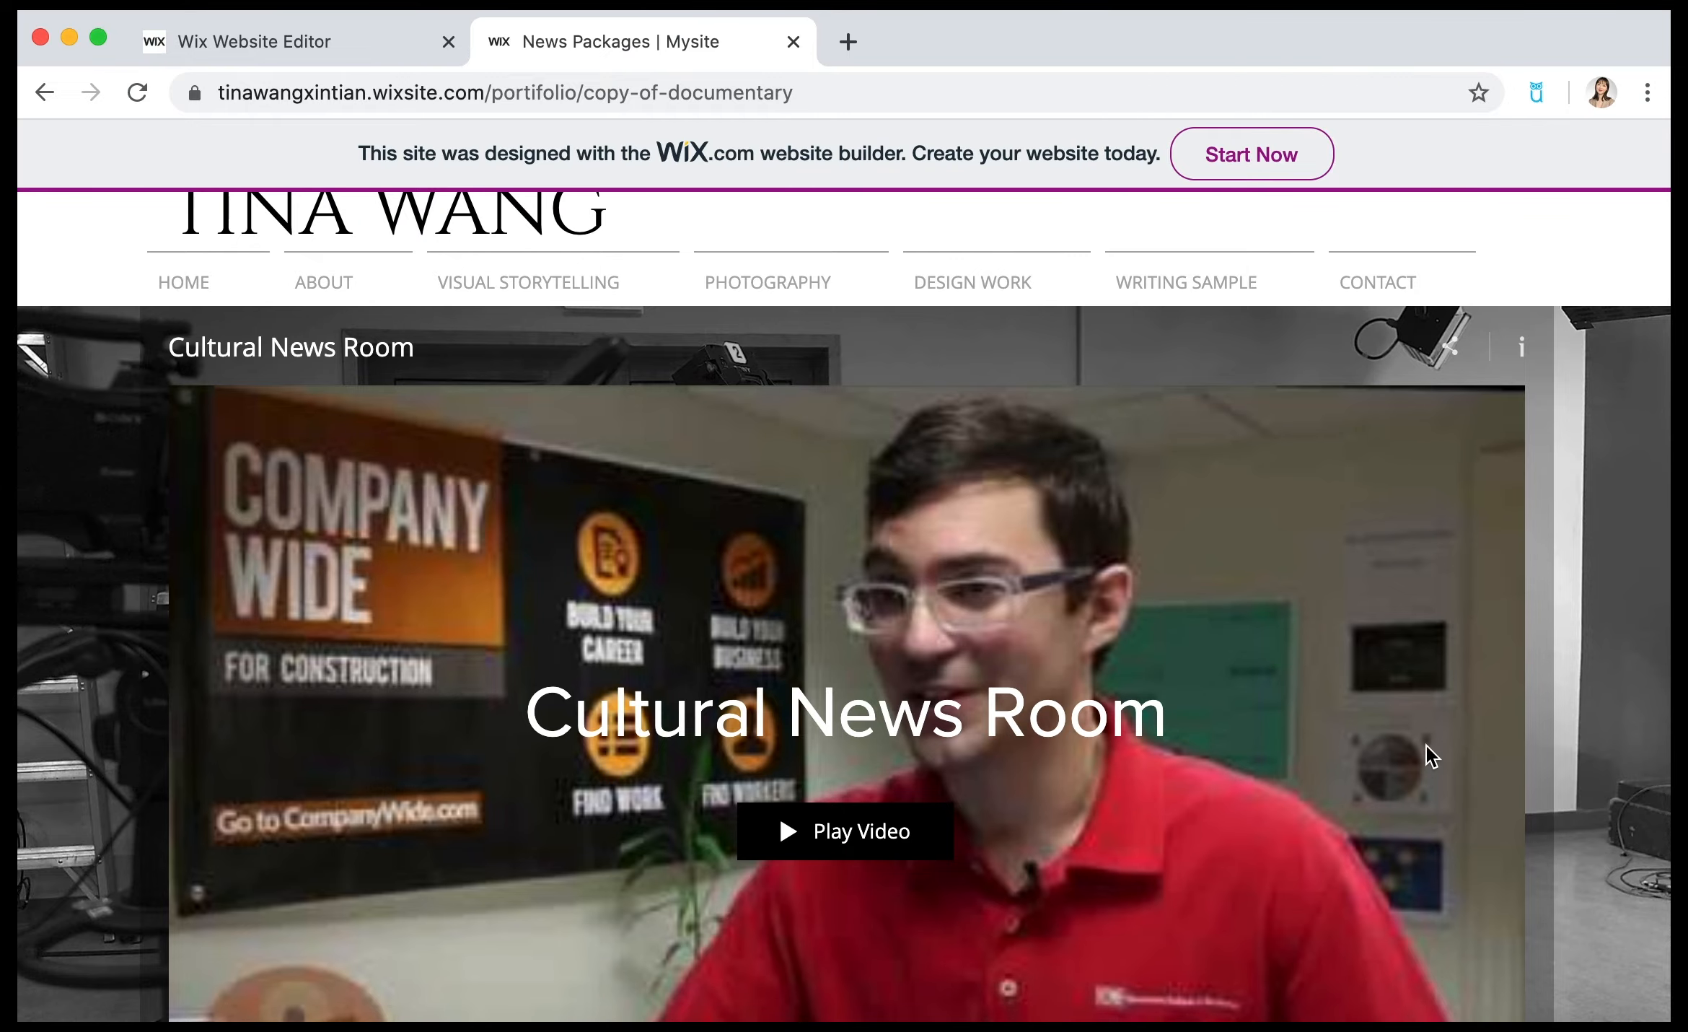
scroll(1436, 793, down, 7)
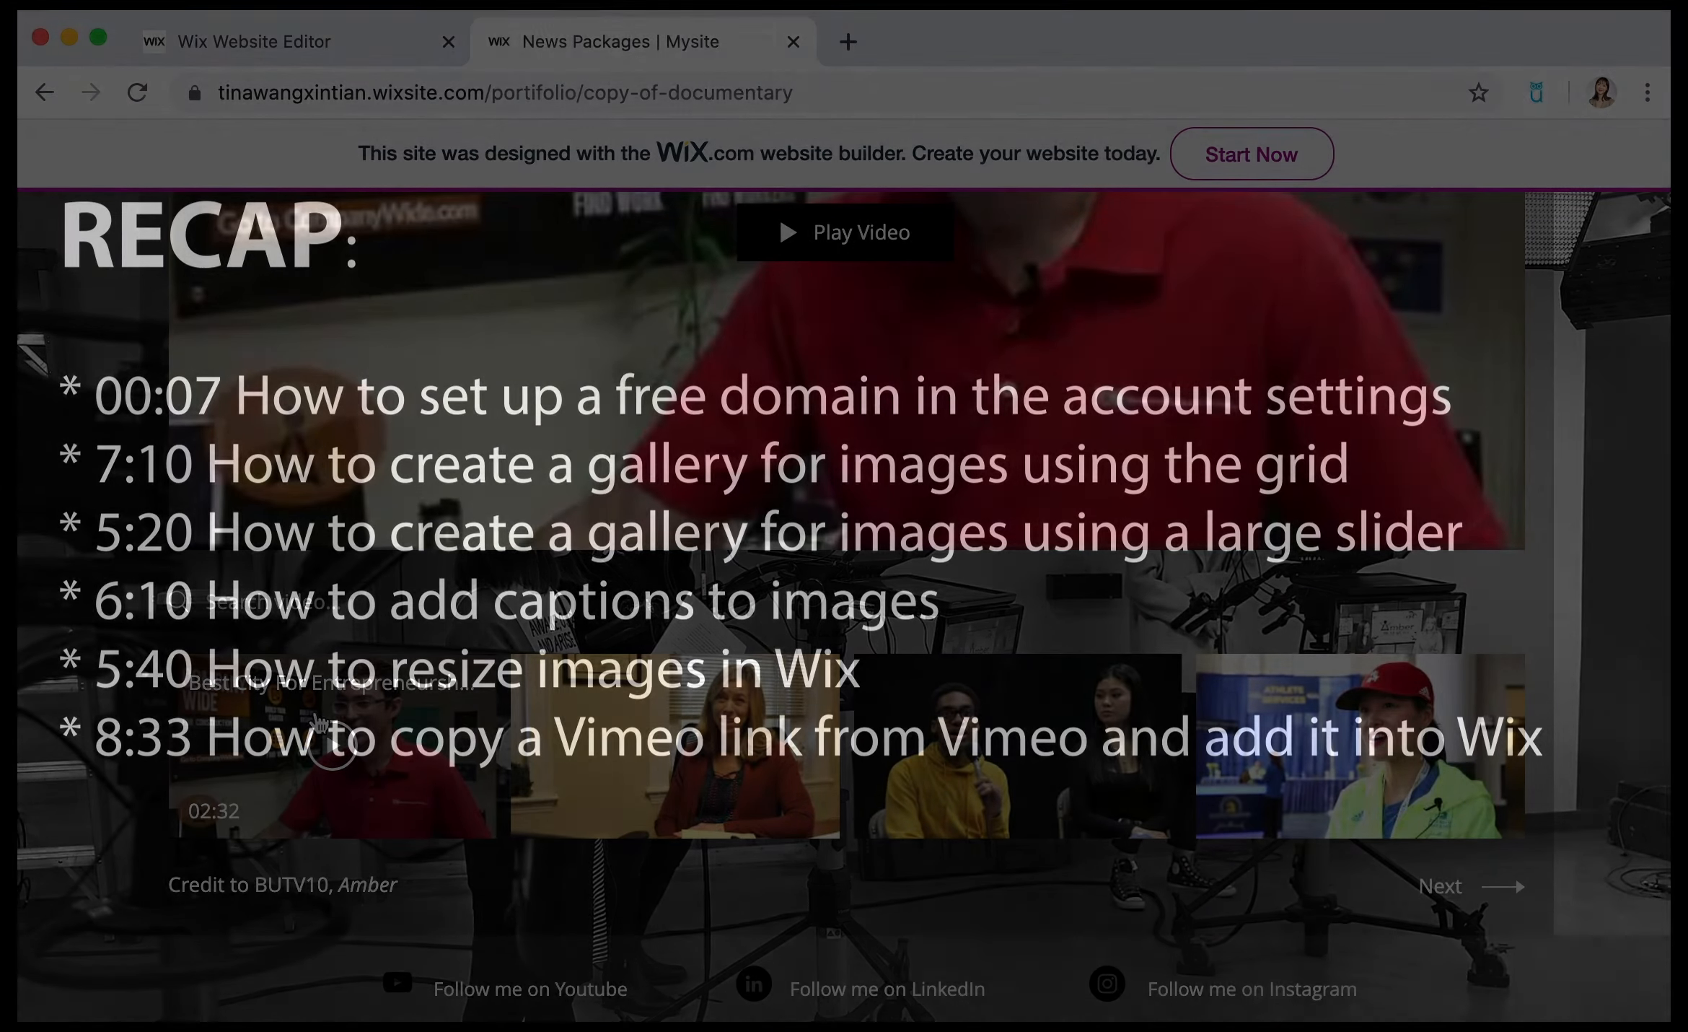